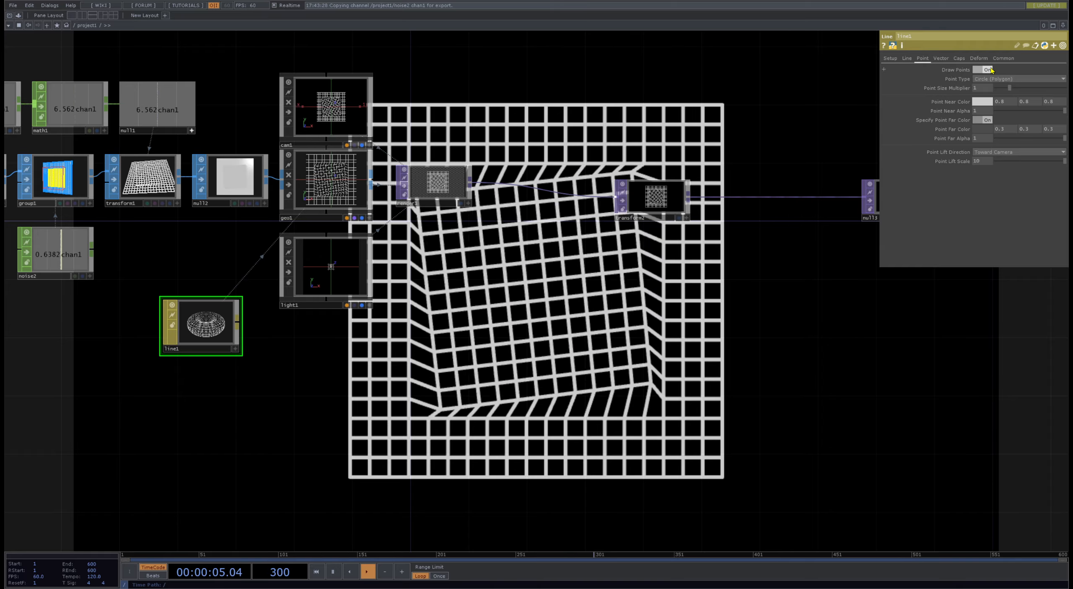
- Turn off Draw Lines in the line1 material so the grid renders as points only
{"action": "left_click", "coordinate": [907, 58]}
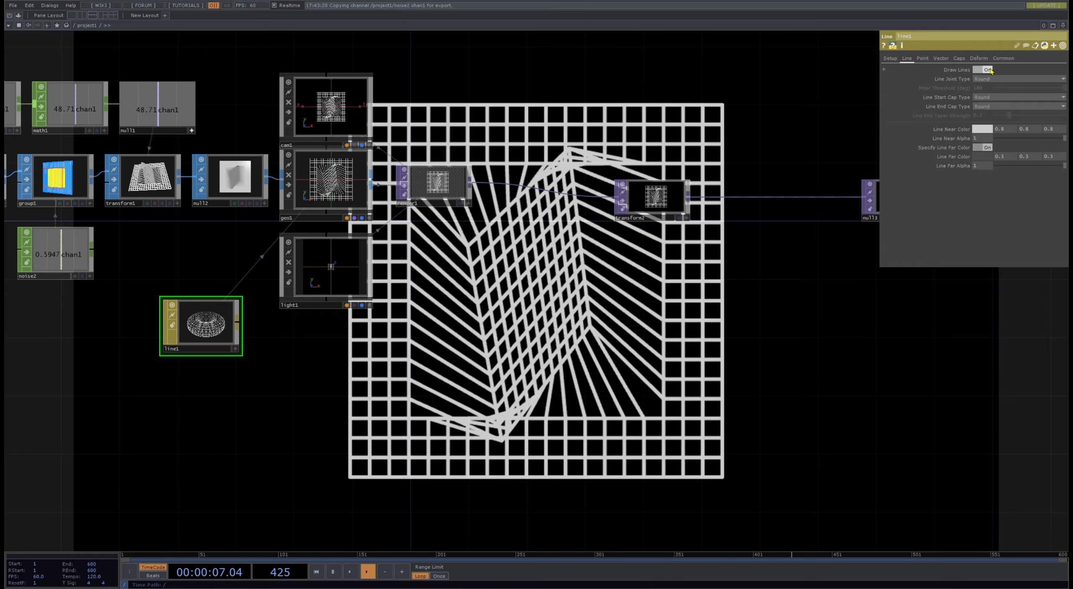
{"action": "left_click", "coordinate": [983, 70]}
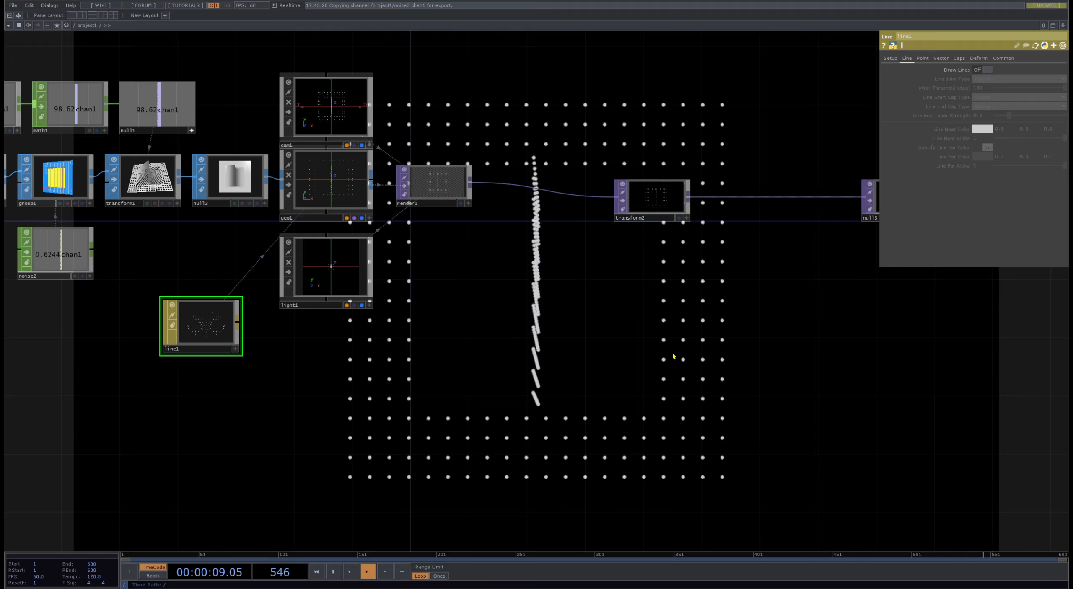
{"action": "mouse_move", "coordinate": [444, 376]}
{"action": "left_mouse_down"}
{"action": "mouse_move", "coordinate": [683, 411]}
{"action": "mouse_move", "coordinate": [477, 344]}
{"action": "mouse_move", "coordinate": [450, 362]}
{"action": "left_mouse_up"}
{"action": "left_click_drag", "start_coordinate": [621, 396], "coordinate": [551, 325]}
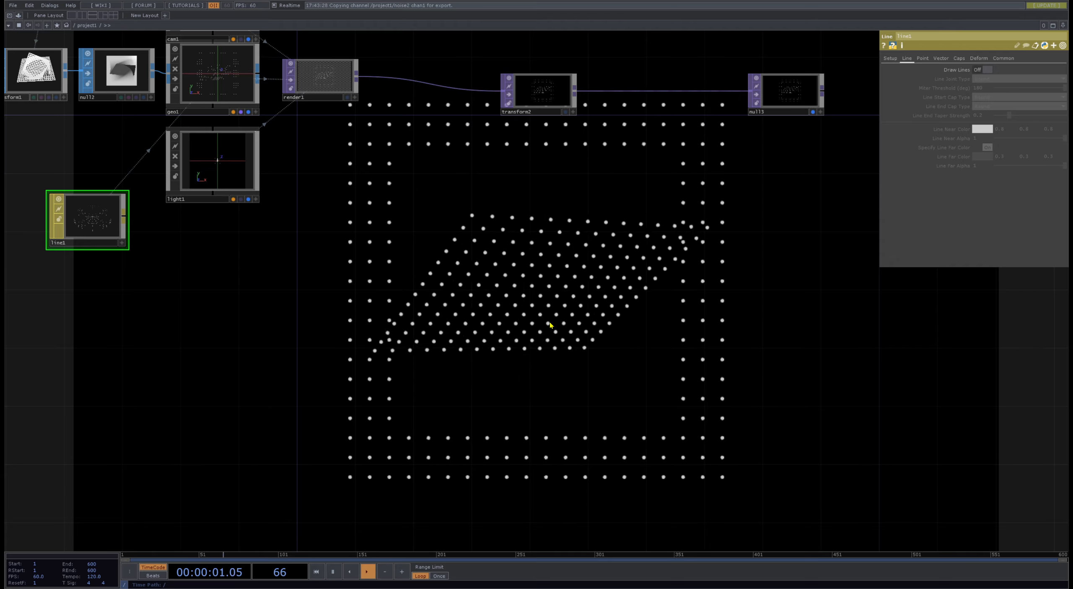
{"action": "left_click_drag", "start_coordinate": [550, 325], "coordinate": [558, 333]}
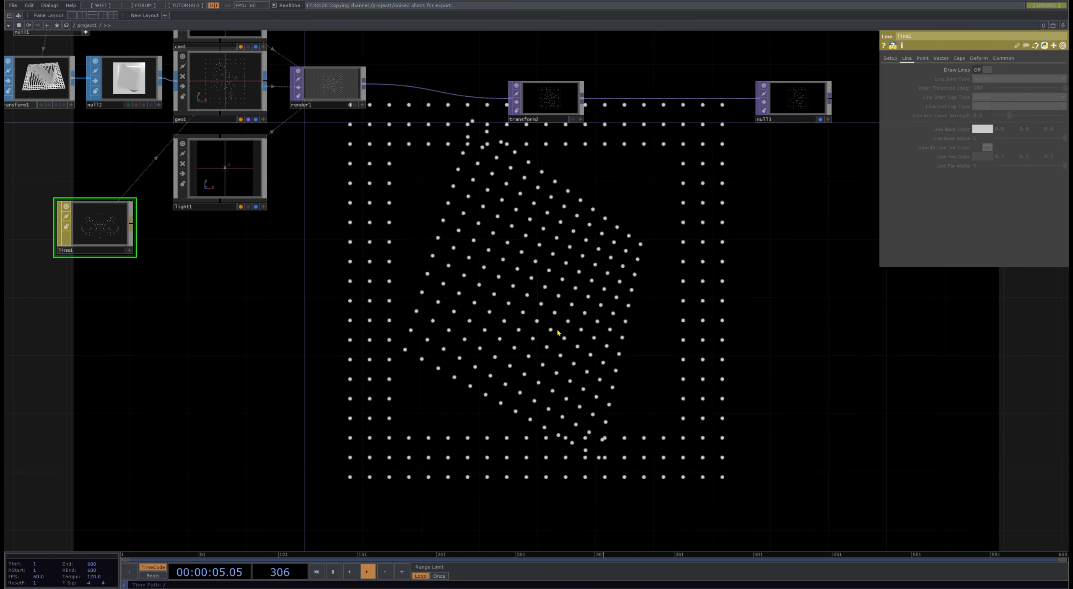
- Open the component palette and add the rgbaDelay component from the ImageFilters category to the network
{"action": "left_click", "coordinate": [19, 17]}
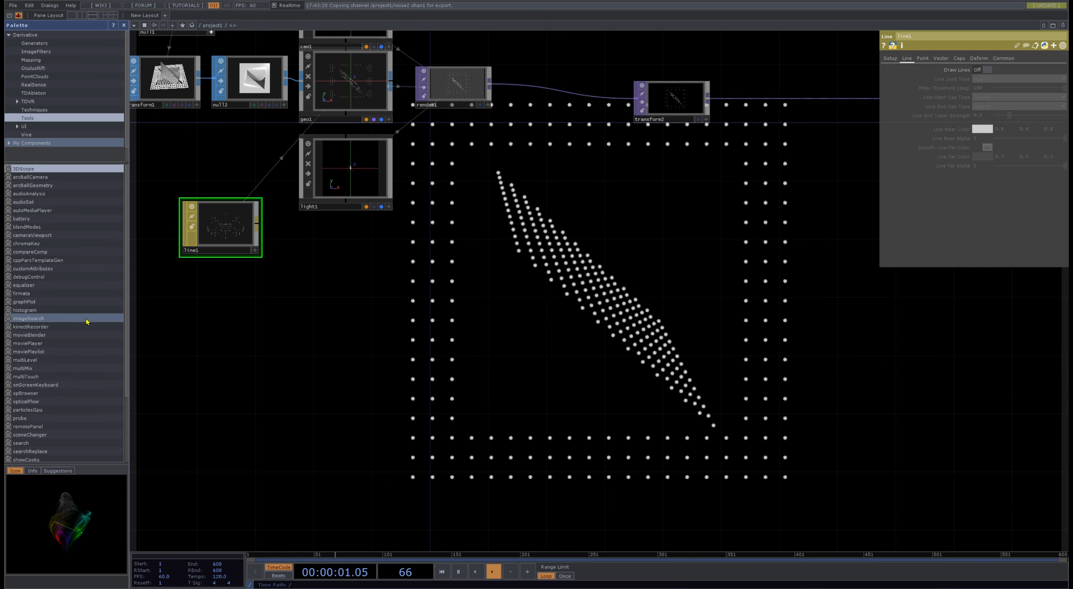
{"action": "left_click", "coordinate": [48, 79]}
{"action": "left_click", "coordinate": [36, 51]}
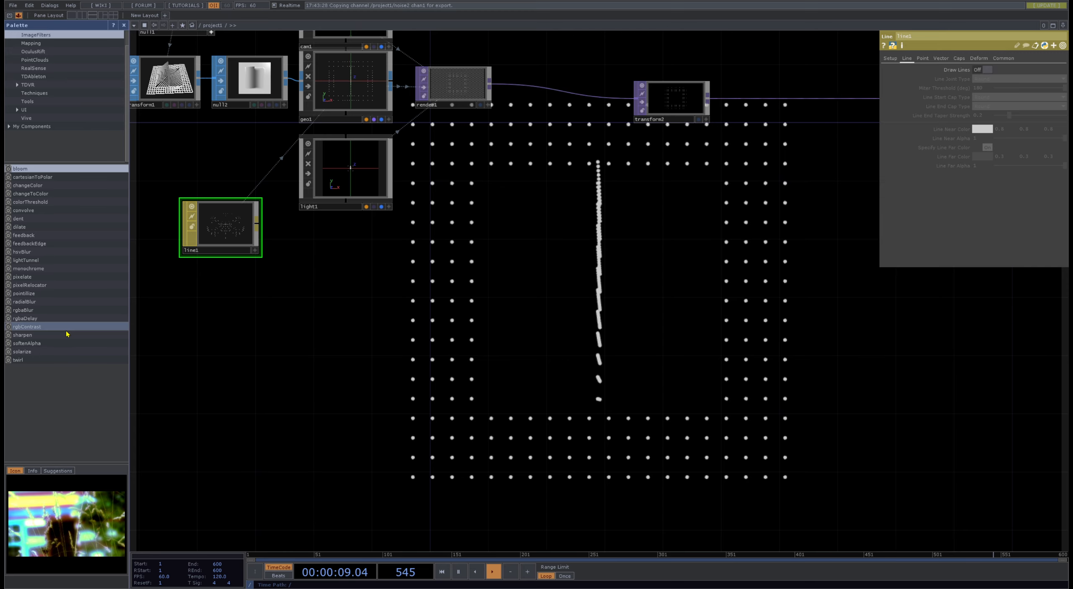
{"action": "left_click_drag", "start_coordinate": [23, 318], "coordinate": [703, 308]}
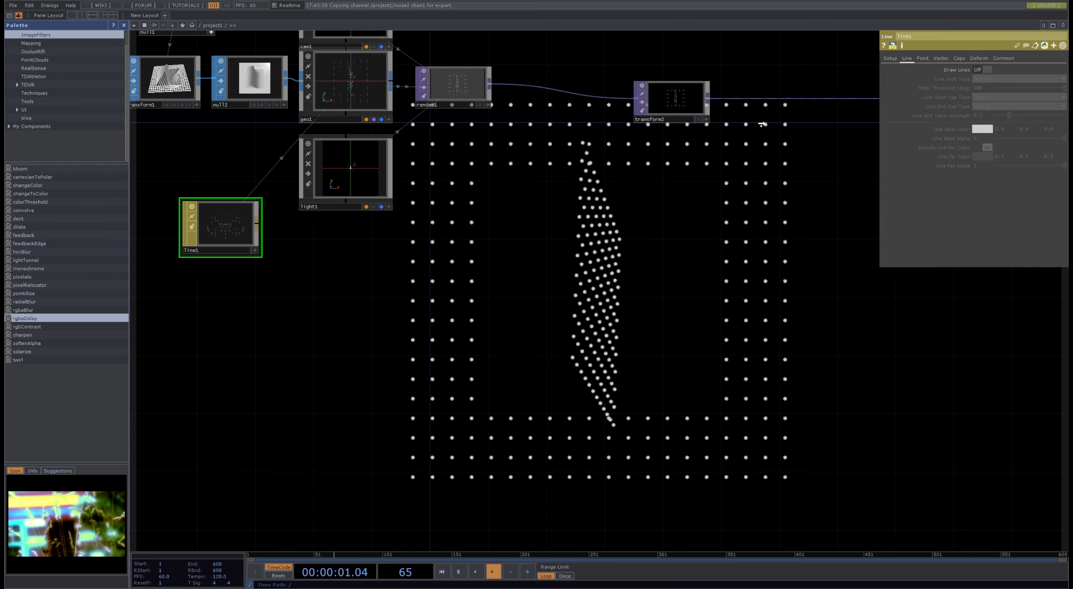
- Place rgbaDelay beneath the render chain and wire it between render1 and transform2
{"action": "left_click_drag", "start_coordinate": [761, 125], "coordinate": [793, 129]}
{"action": "left_click_drag", "start_coordinate": [824, 161], "coordinate": [617, 242]}
{"action": "left_click_drag", "start_coordinate": [624, 190], "coordinate": [423, 329]}
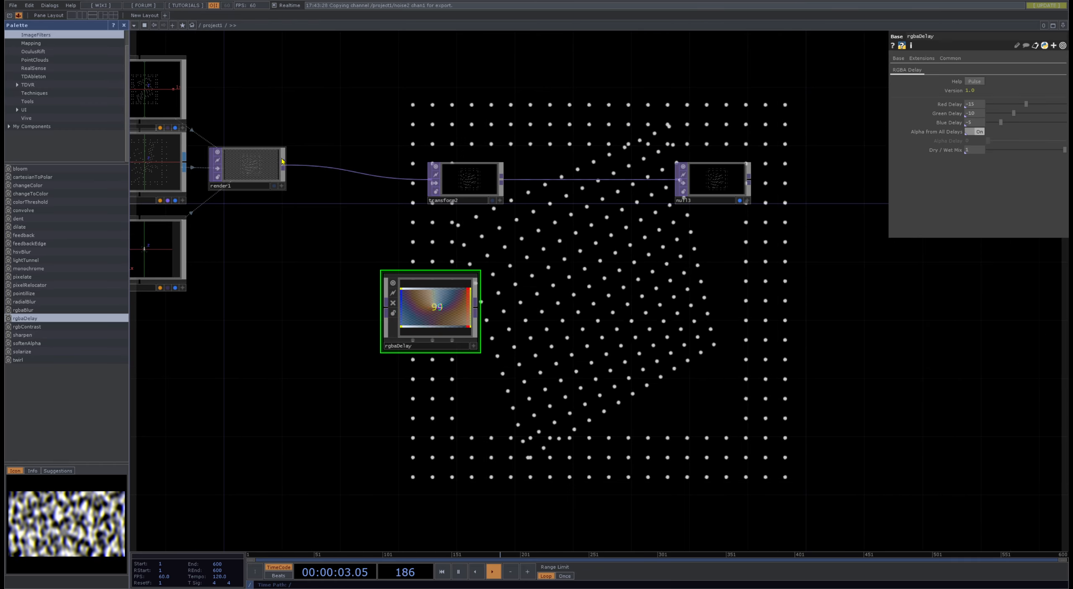
{"action": "left_click_drag", "start_coordinate": [295, 197], "coordinate": [386, 307]}
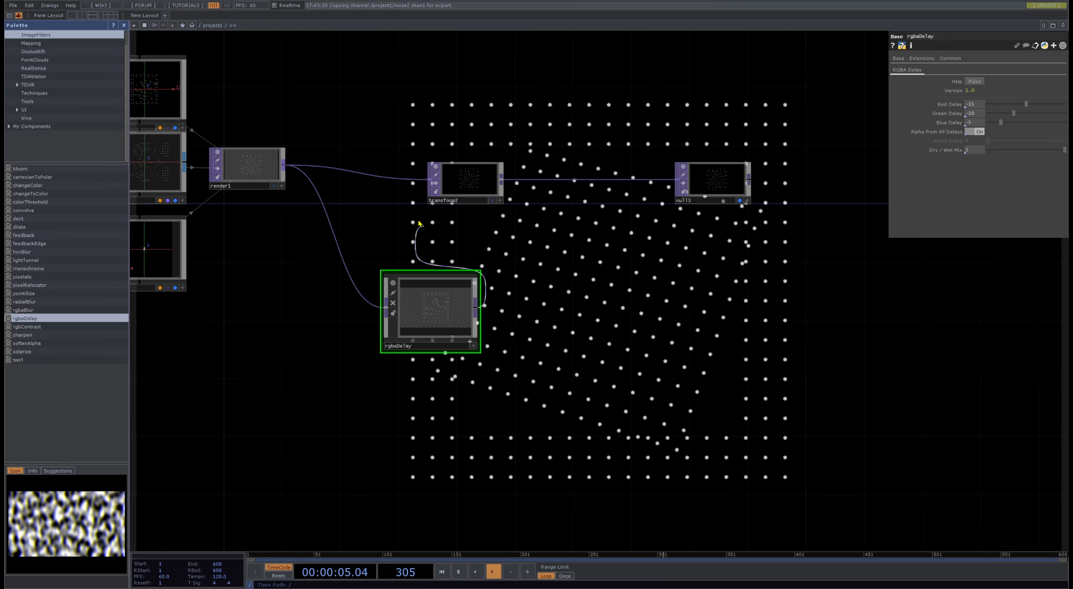
{"action": "left_click_drag", "start_coordinate": [565, 314], "coordinate": [486, 328]}
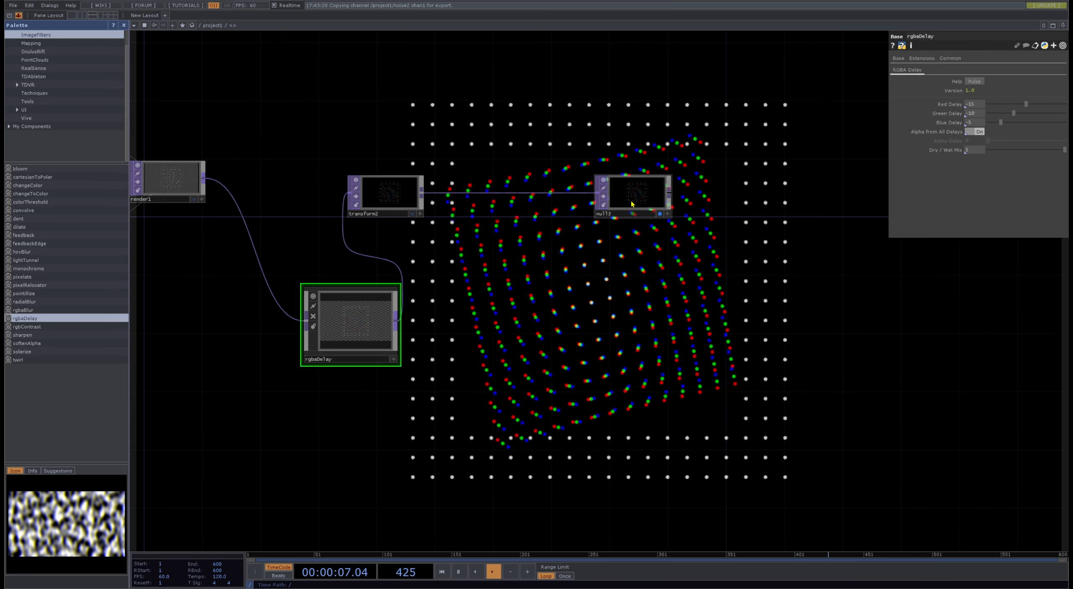
- Line up rgbaDelay, transform2 and null3 in a row, and set the red, green and blue delays to 10, 8 and 2
{"action": "left_click_drag", "start_coordinate": [633, 205], "coordinate": [792, 218]}
{"action": "left_click_drag", "start_coordinate": [410, 205], "coordinate": [658, 220]}
{"action": "left_click_drag", "start_coordinate": [356, 323], "coordinate": [486, 206]}
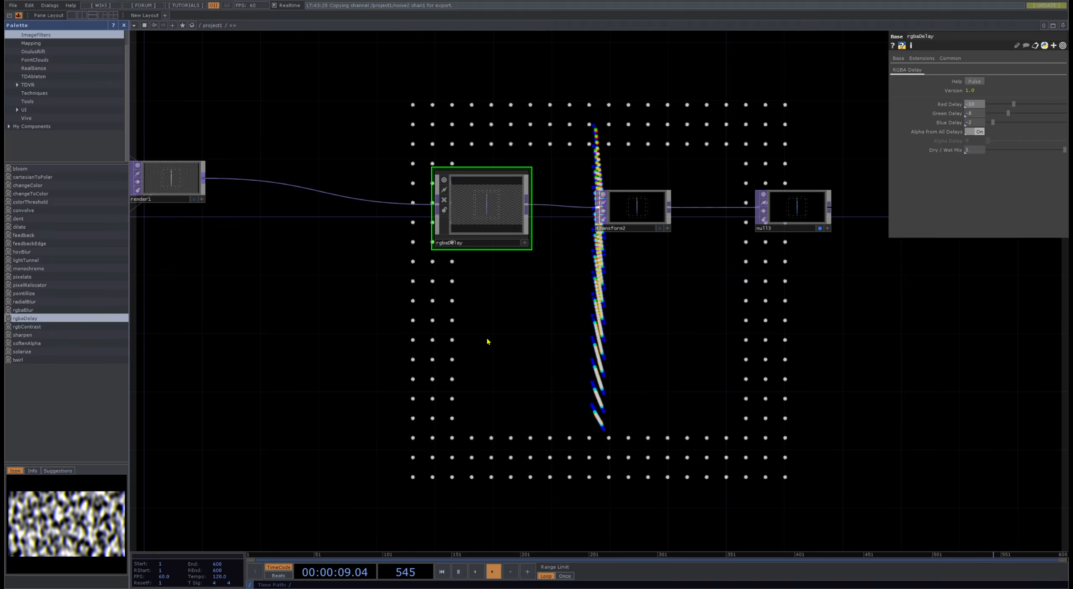
- Duplicate the noise1, math1 and null1 chain, place the copy above the original, and set the copied noise's seed to 5
{"action": "left_click_drag", "start_coordinate": [452, 314], "coordinate": [807, 343]}
{"action": "scroll", "coordinate": [790, 347], "scroll_direction": "down", "scroll_amount": 4}
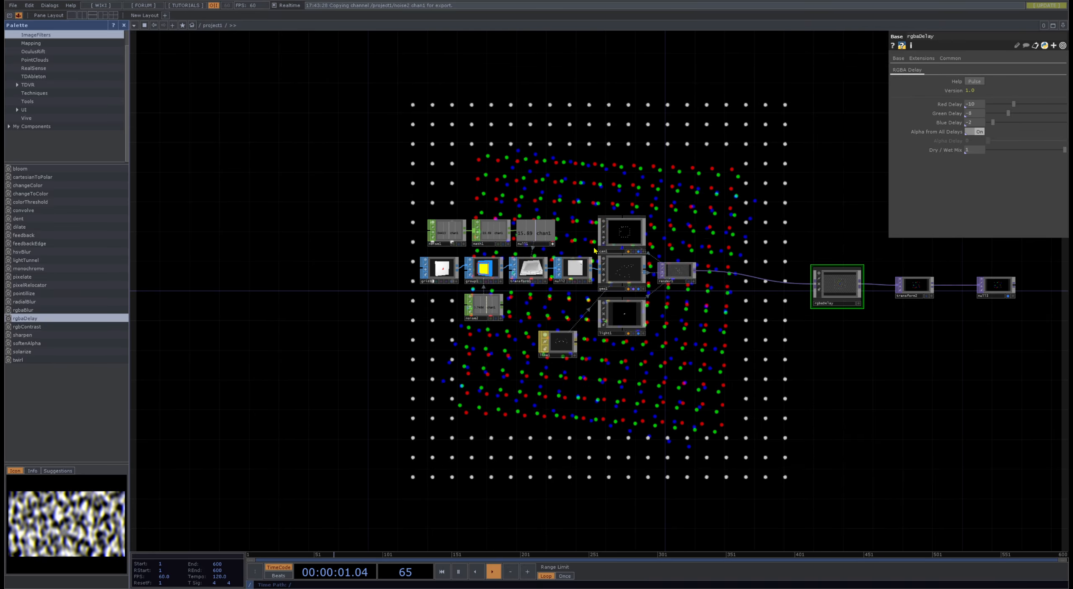
{"action": "scroll", "coordinate": [643, 246], "scroll_direction": "up", "scroll_amount": 2}
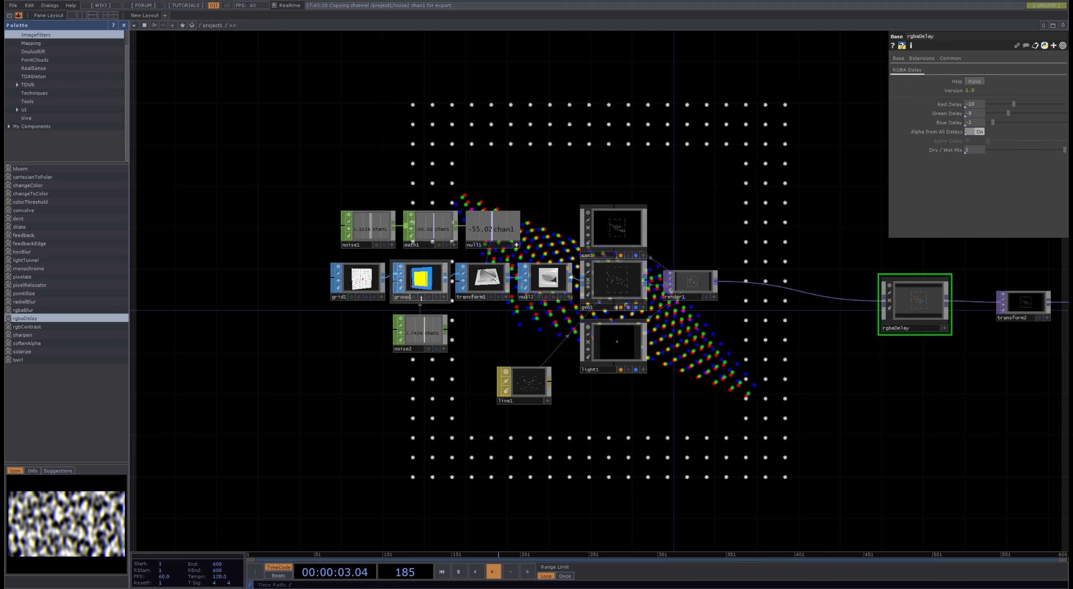
{"action": "left_click", "coordinate": [632, 278]}
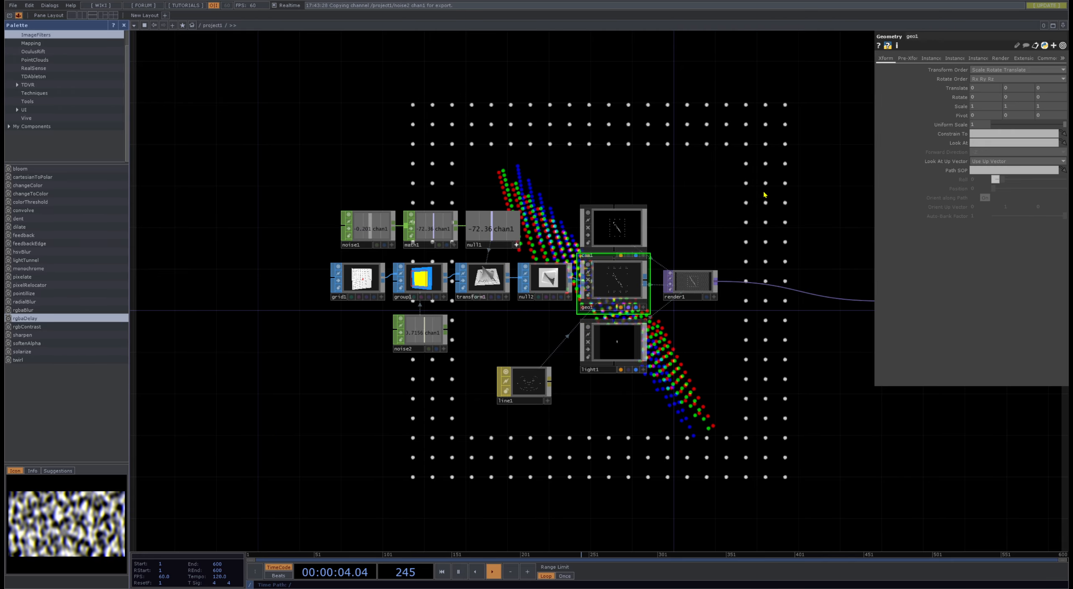
{"action": "left_click", "coordinate": [352, 245]}
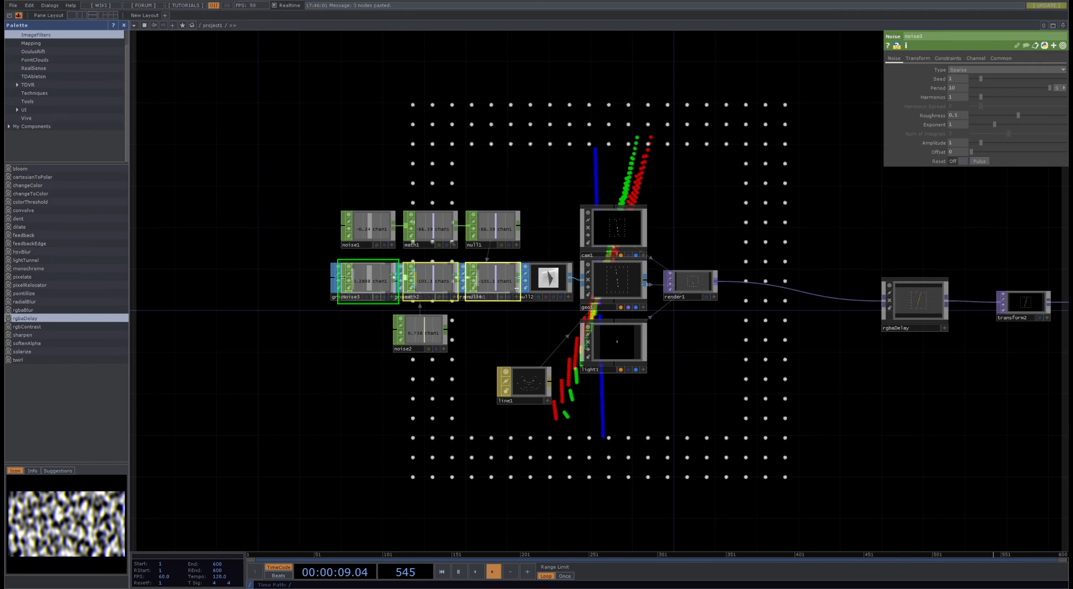
{"action": "key", "text": "ctrl+v"}
{"action": "left_click", "coordinate": [368, 182]}
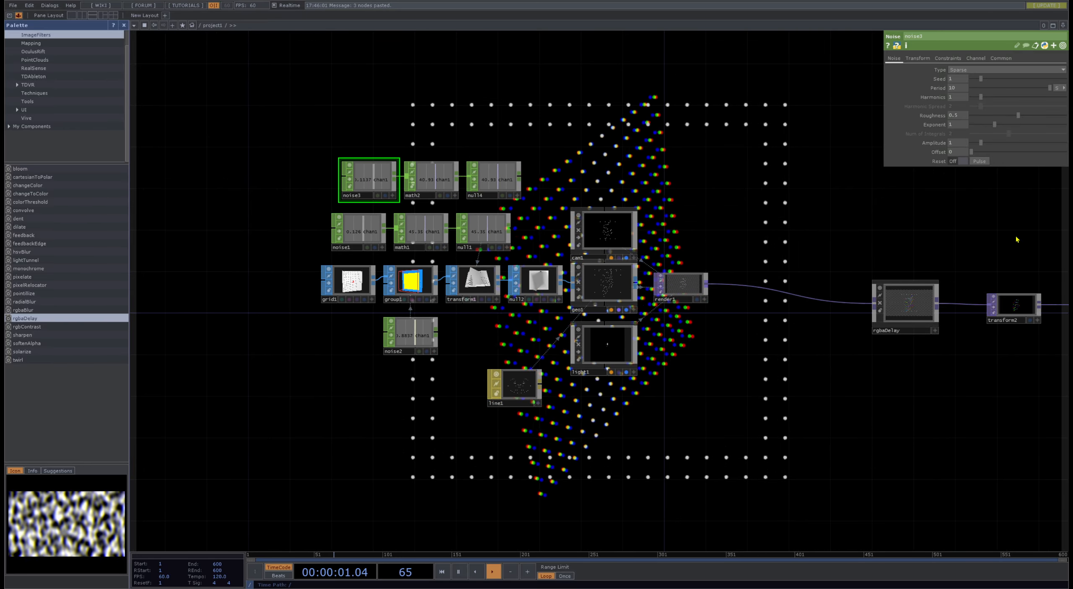
- Export the null4 channel to all three Rotate values of geo1
{"action": "left_click", "coordinate": [613, 291]}
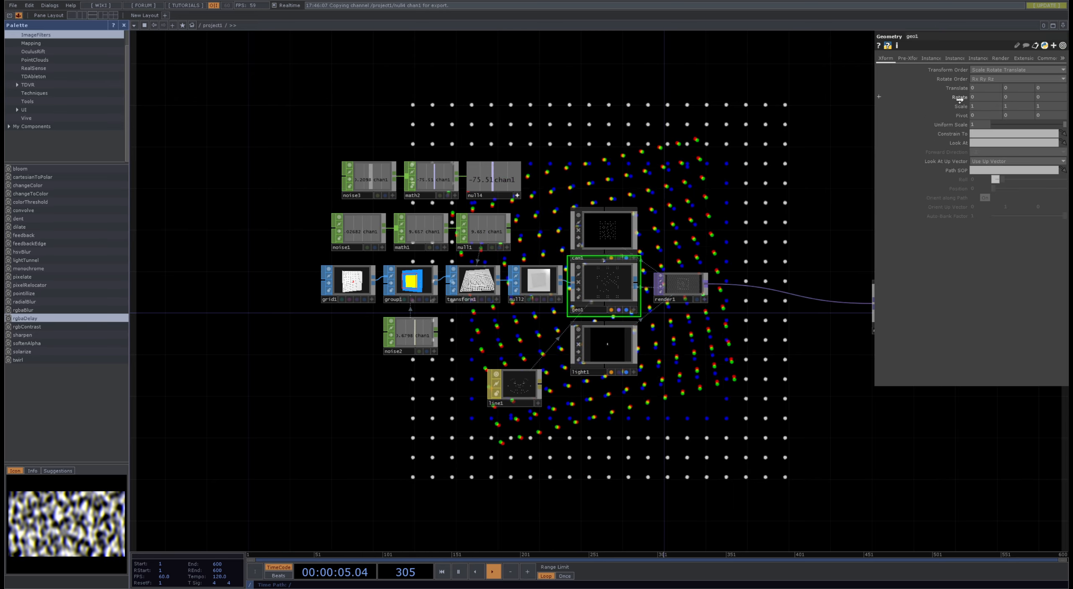
{"action": "left_click_drag", "start_coordinate": [788, 499], "coordinate": [620, 379]}
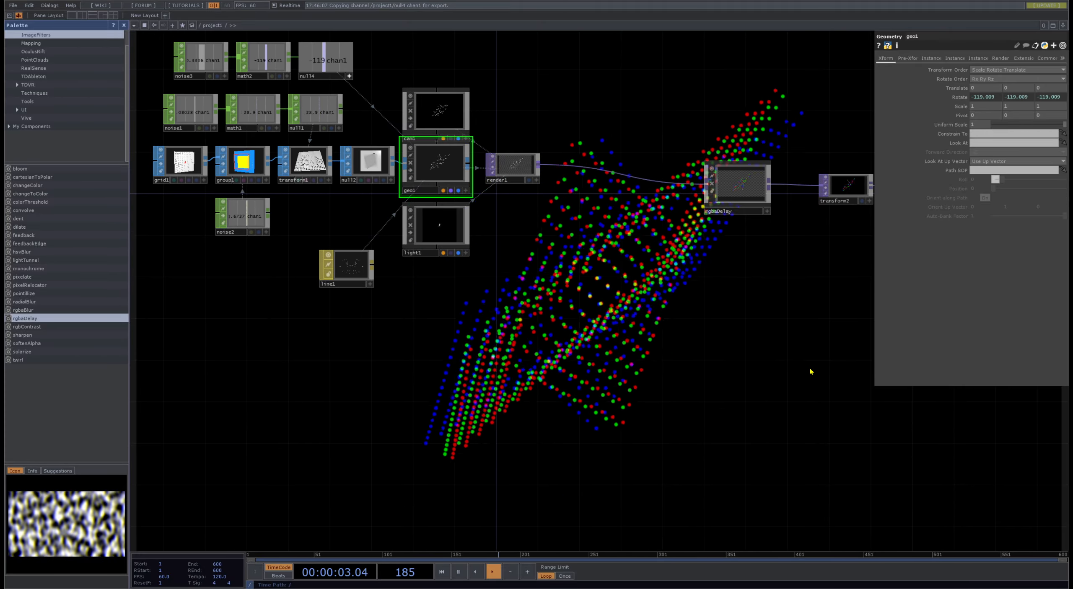
{"action": "left_click_drag", "start_coordinate": [809, 372], "coordinate": [790, 376]}
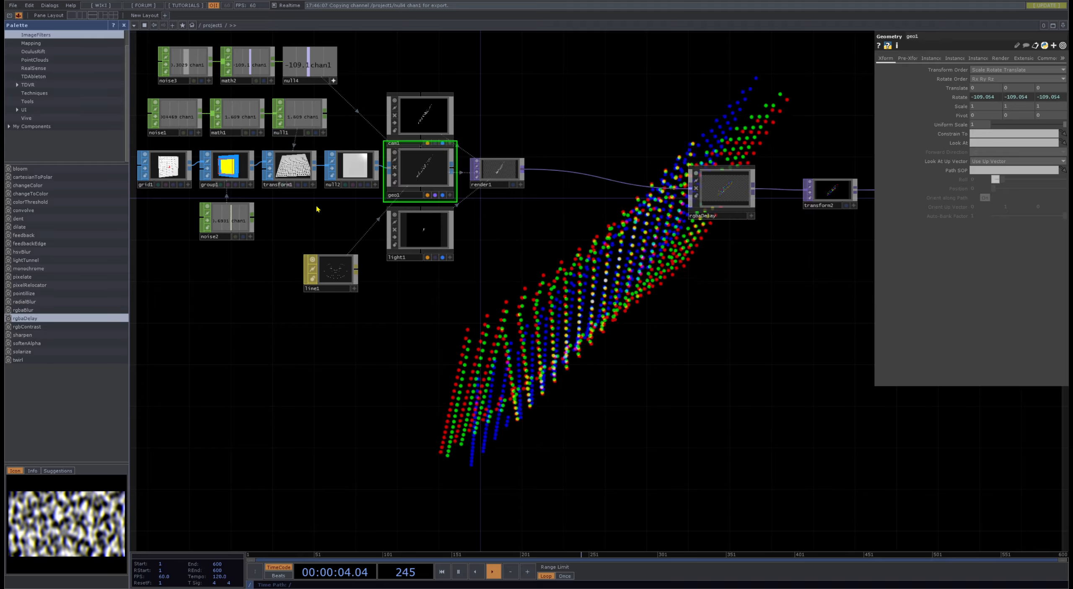
- Close the component palette and move null3, transform2 and rgbaDelay farther away from render1
{"action": "left_click", "coordinate": [124, 25]}
{"action": "left_click_drag", "start_coordinate": [559, 352], "coordinate": [379, 379]}
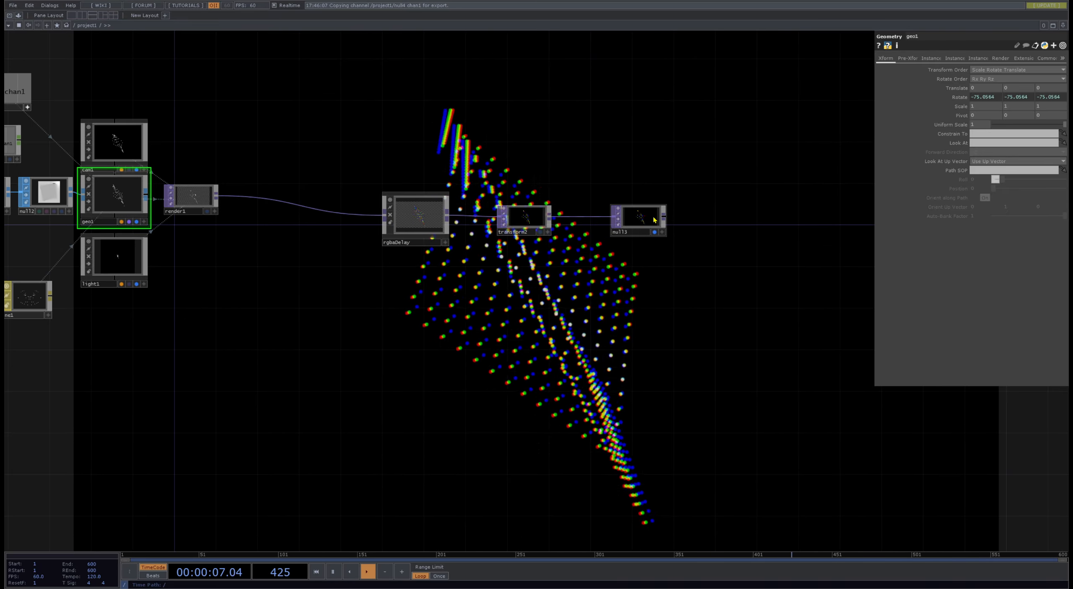
{"action": "left_click_drag", "start_coordinate": [655, 220], "coordinate": [810, 220]}
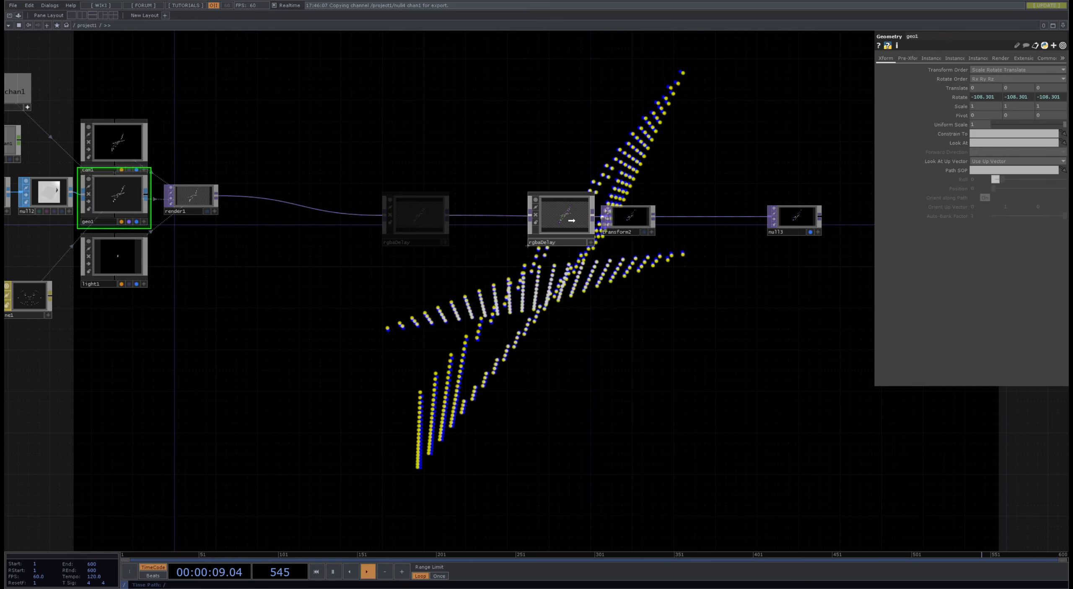
{"action": "scroll", "coordinate": [551, 223], "scroll_direction": "up", "scroll_amount": 8}
{"action": "scroll", "coordinate": [552, 224], "scroll_direction": "down", "scroll_amount": 1}
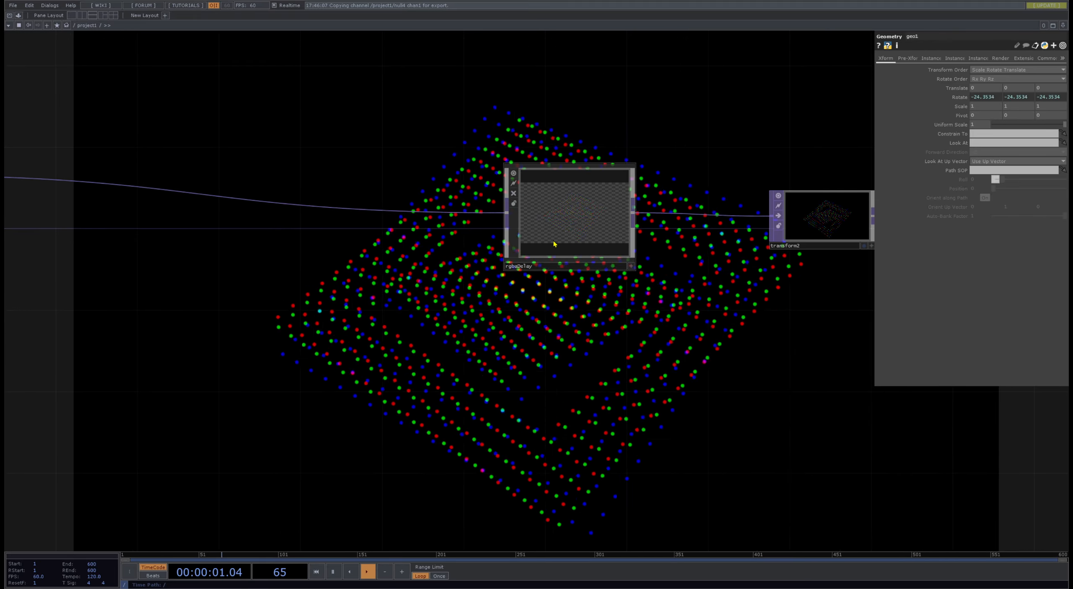
- Turn on Draw Lines in the line1 material
{"action": "left_click_drag", "start_coordinate": [525, 345], "coordinate": [857, 381]}
{"action": "left_click_drag", "start_coordinate": [268, 350], "coordinate": [458, 335]}
{"action": "scroll", "coordinate": [482, 328], "scroll_direction": "down", "scroll_amount": 4}
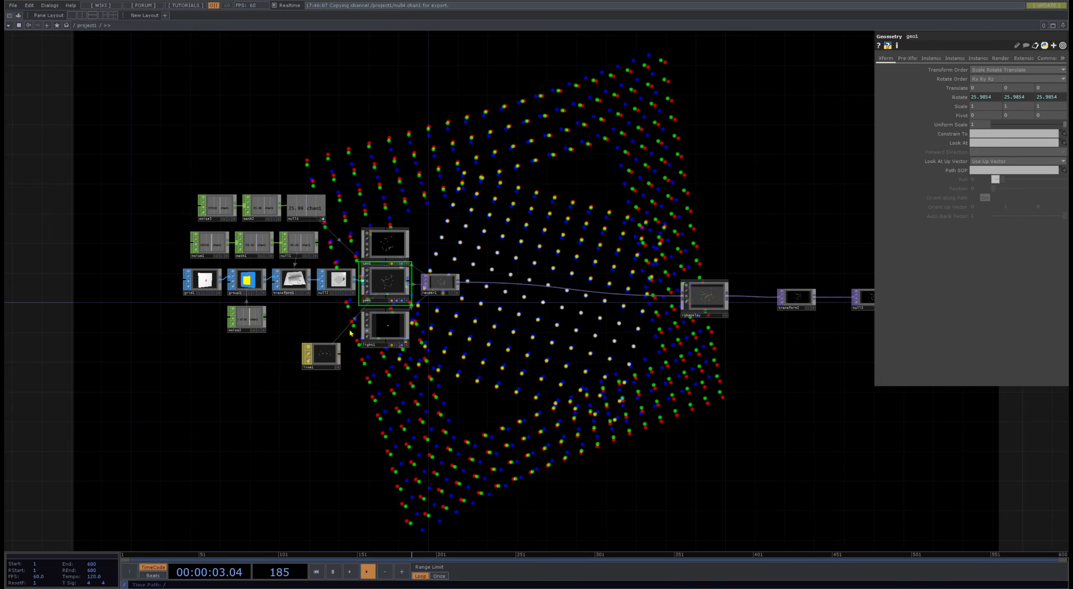
{"action": "scroll", "coordinate": [329, 327], "scroll_direction": "up", "scroll_amount": 5}
{"action": "scroll", "coordinate": [294, 298], "scroll_direction": "down", "scroll_amount": 1}
{"action": "left_click_drag", "start_coordinate": [295, 299], "coordinate": [289, 293]}
{"action": "scroll", "coordinate": [290, 293], "scroll_direction": "down", "scroll_amount": 2}
{"action": "left_click", "coordinate": [296, 346]}
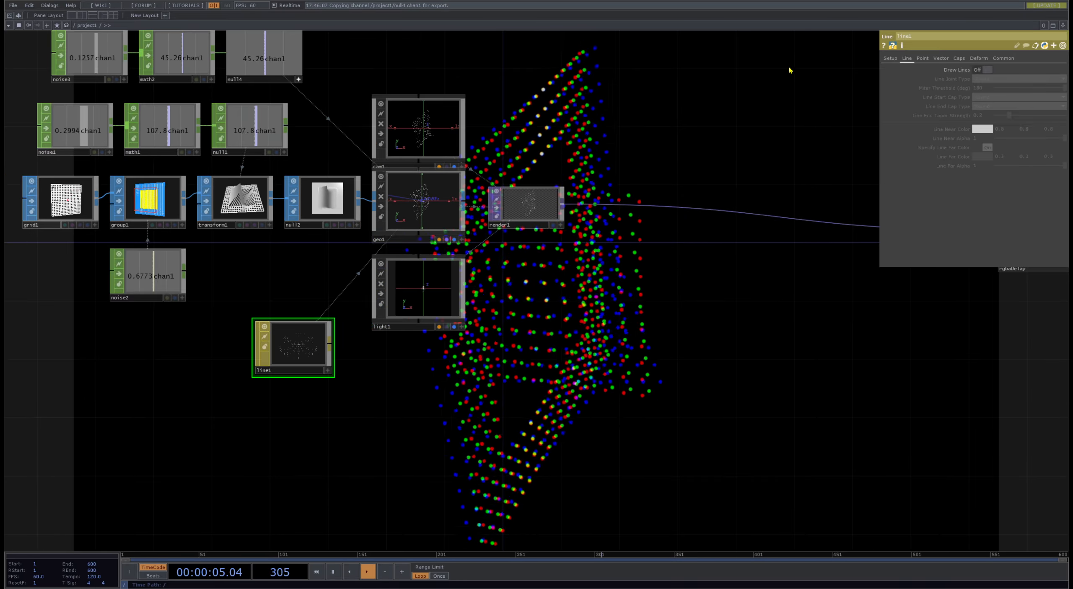
{"action": "left_click", "coordinate": [992, 71]}
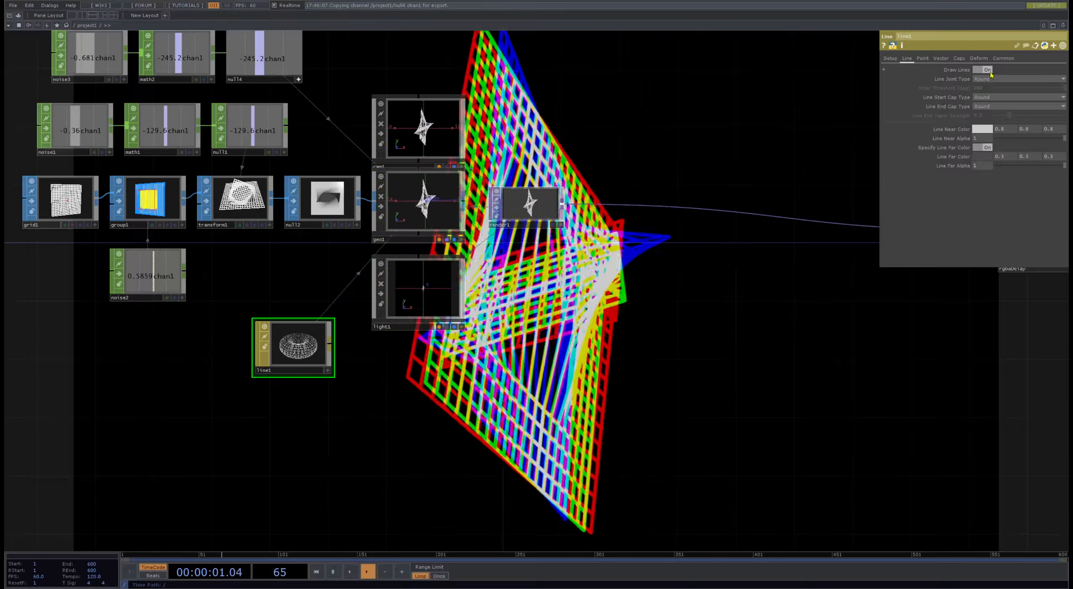
- Try a Color Bias of 0.16 in line1's setup and reset it to the default
{"action": "left_click", "coordinate": [889, 61]}
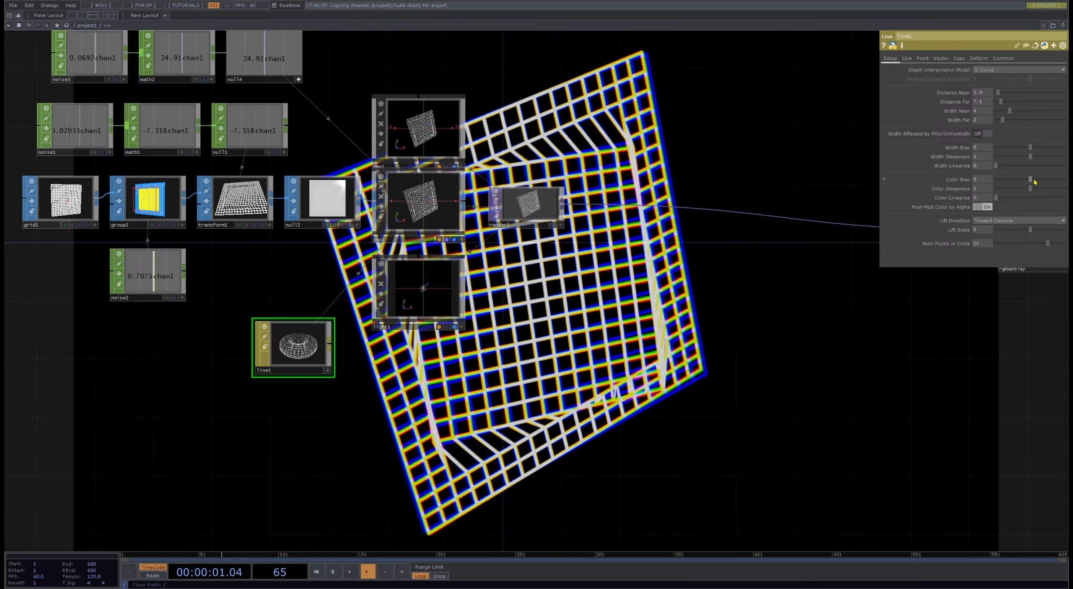
{"action": "mouse_move", "coordinate": [1042, 181]}
{"action": "left_mouse_down"}
{"action": "mouse_move", "coordinate": [993, 181]}
{"action": "mouse_move", "coordinate": [1035, 179]}
{"action": "left_mouse_up"}
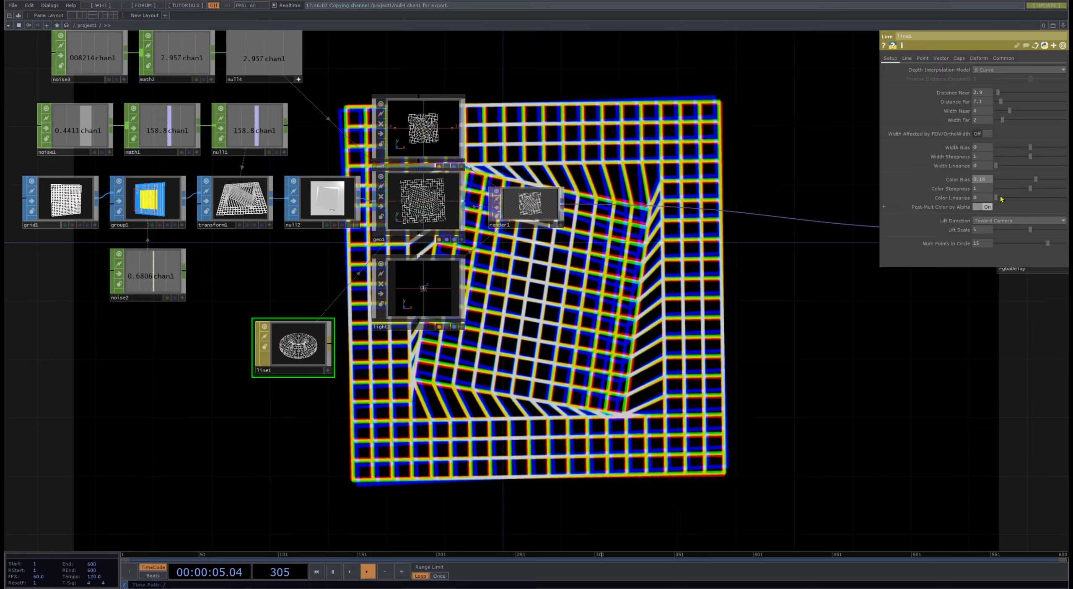
{"action": "right_click", "coordinate": [955, 181]}
{"action": "left_click", "coordinate": [893, 218]}
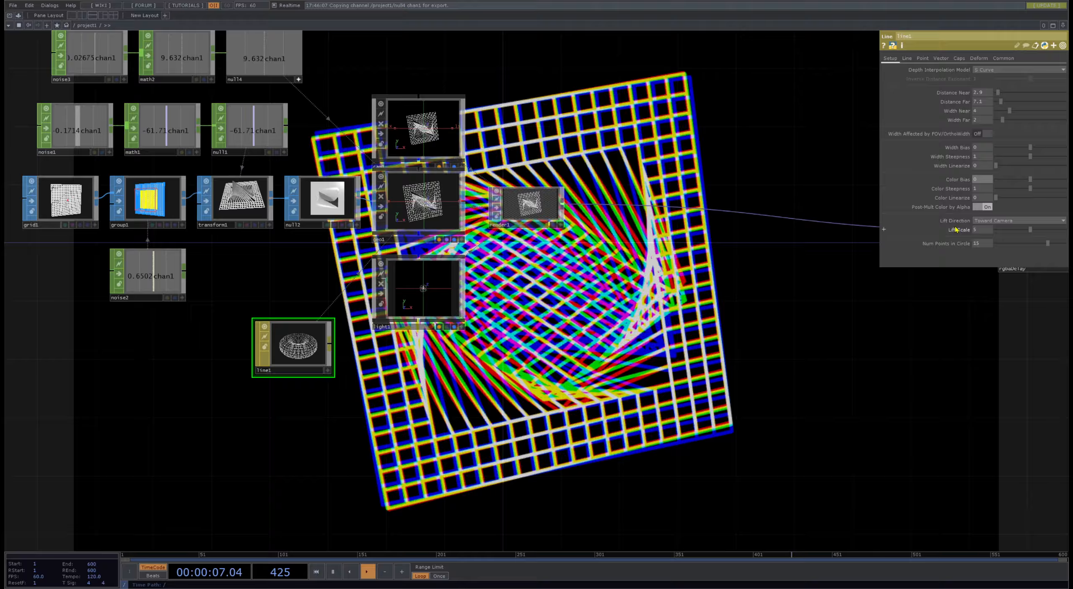
- Set line1's Lift Scale to about 4.2, Width Far to 0.1 and Width Near to 2.5
{"action": "left_click_drag", "start_coordinate": [1030, 229], "coordinate": [1059, 229]}
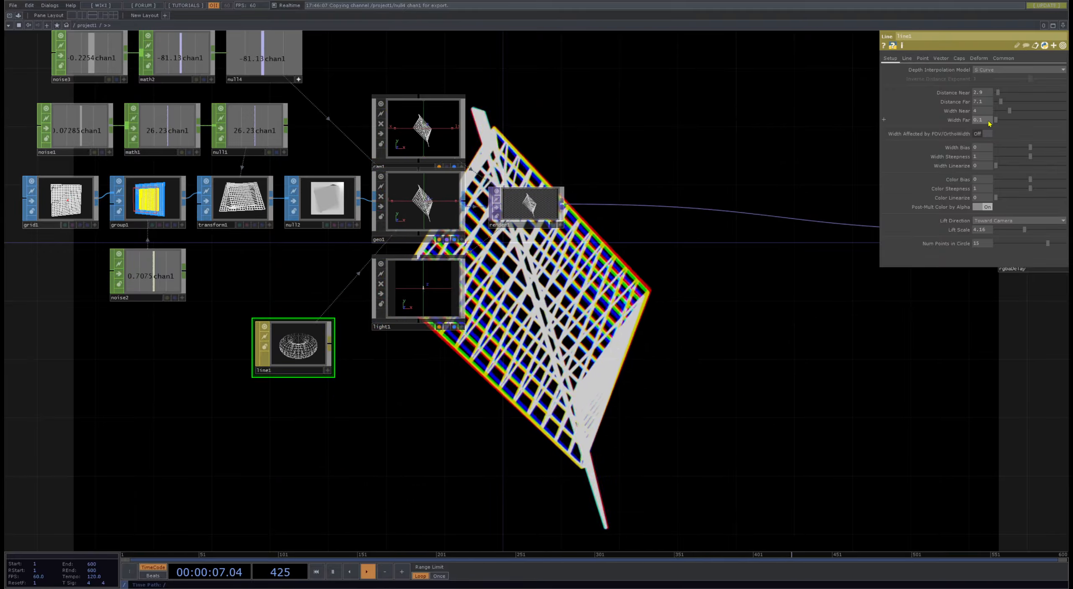
{"action": "left_click_drag", "start_coordinate": [1009, 111], "coordinate": [911, 128]}
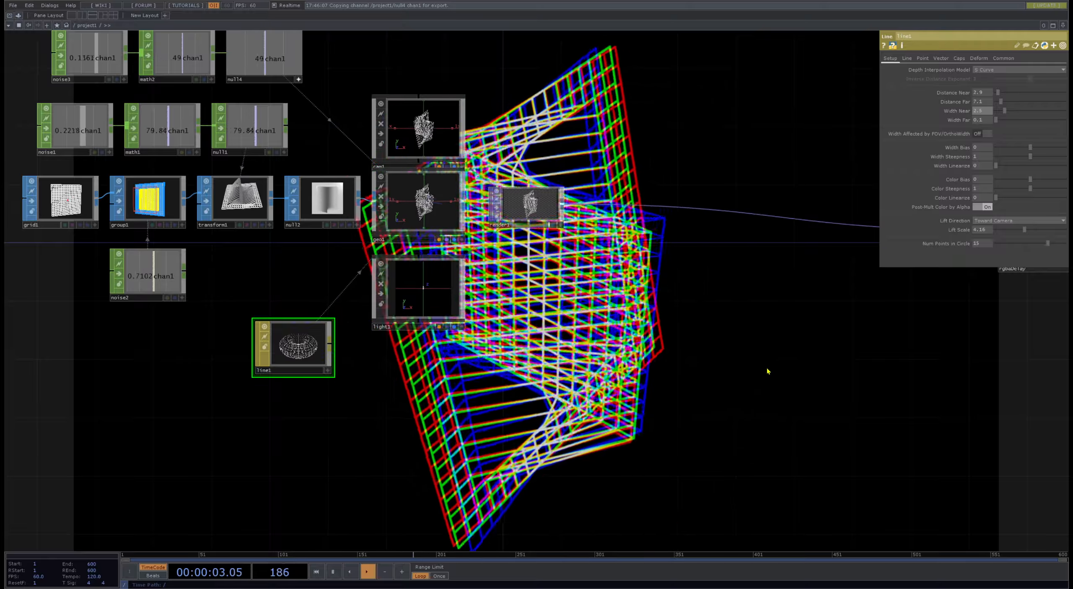
- Shift null3, transform2 and rgbaDelay farther along the chain to leave more room after render1
{"action": "left_click_drag", "start_coordinate": [767, 371], "coordinate": [403, 376]}
{"action": "scroll", "coordinate": [404, 377], "scroll_direction": "down", "scroll_amount": 5}
{"action": "left_click_drag", "start_coordinate": [315, 395], "coordinate": [563, 351]}
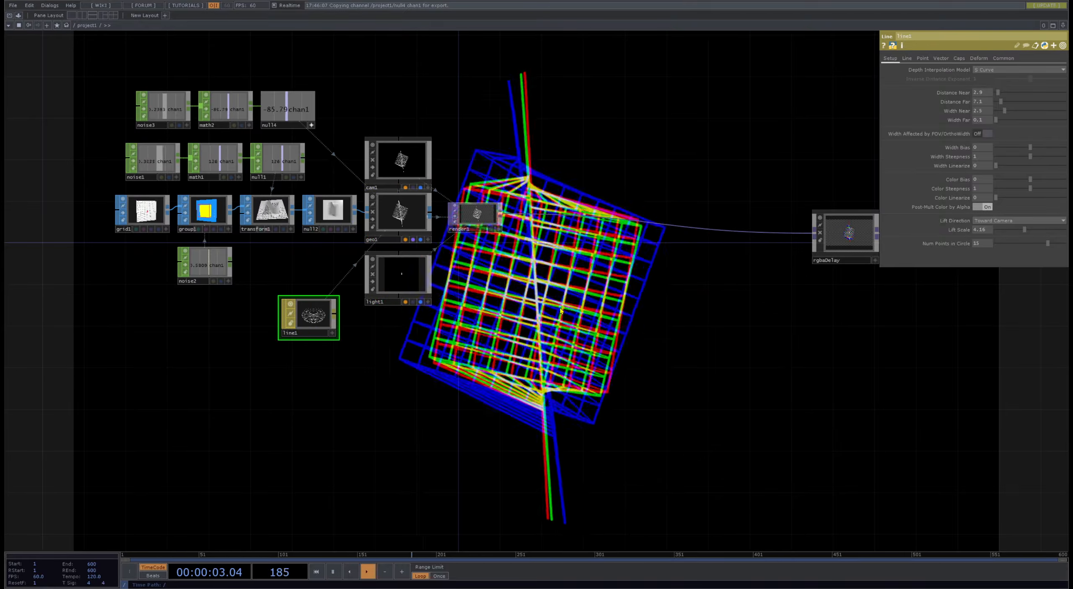
{"action": "left_click_drag", "start_coordinate": [699, 325], "coordinate": [398, 338]}
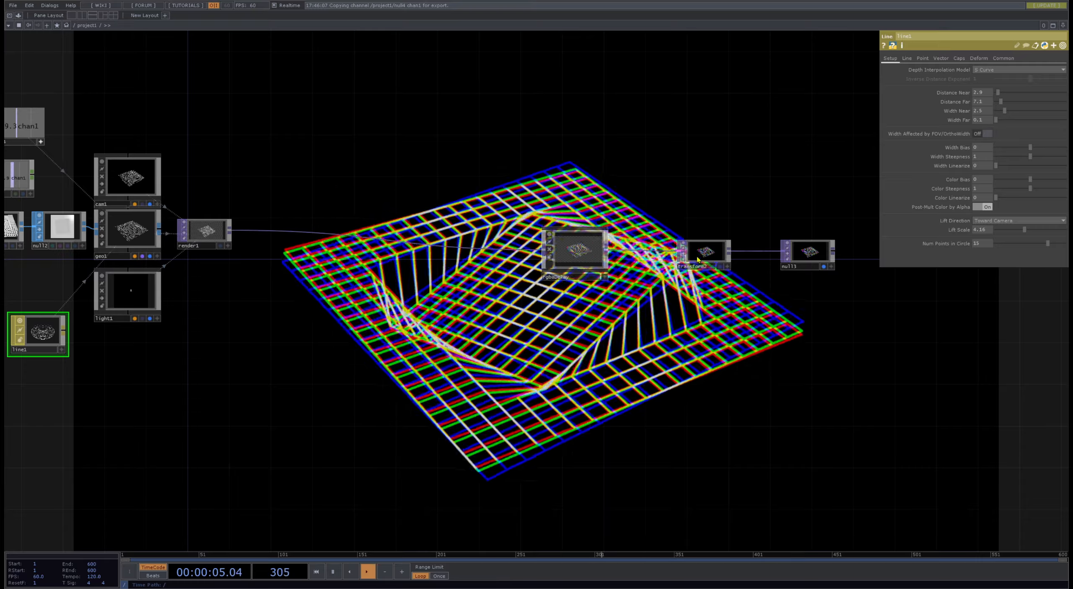
{"action": "left_click_drag", "start_coordinate": [814, 250], "coordinate": [865, 229]}
{"action": "left_click_drag", "start_coordinate": [708, 251], "coordinate": [791, 241]}
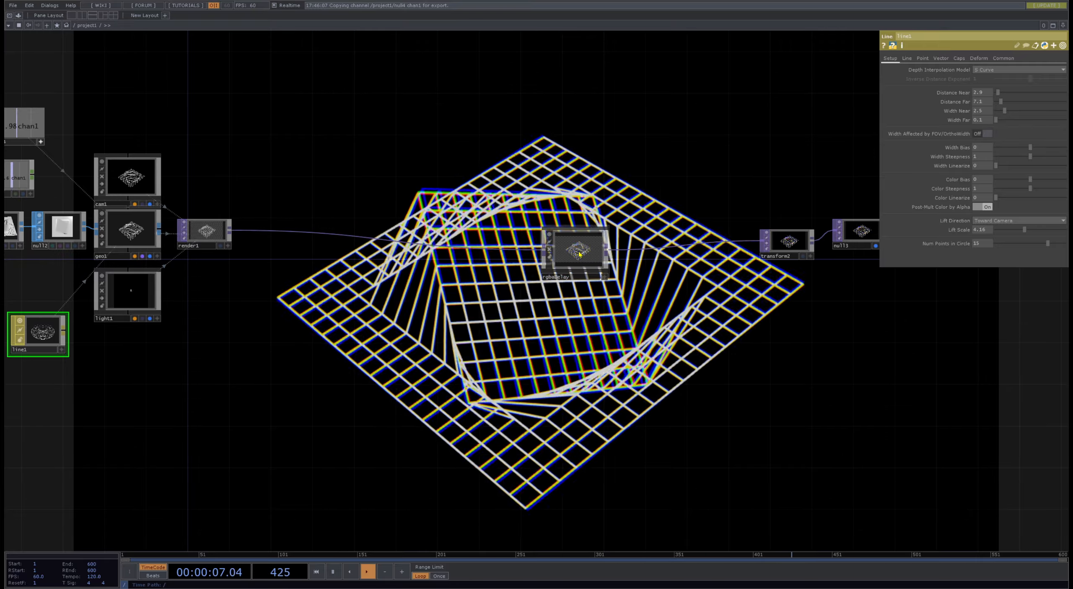
{"action": "left_click_drag", "start_coordinate": [581, 250], "coordinate": [727, 240]}
{"action": "left_click_drag", "start_coordinate": [383, 273], "coordinate": [534, 379]}
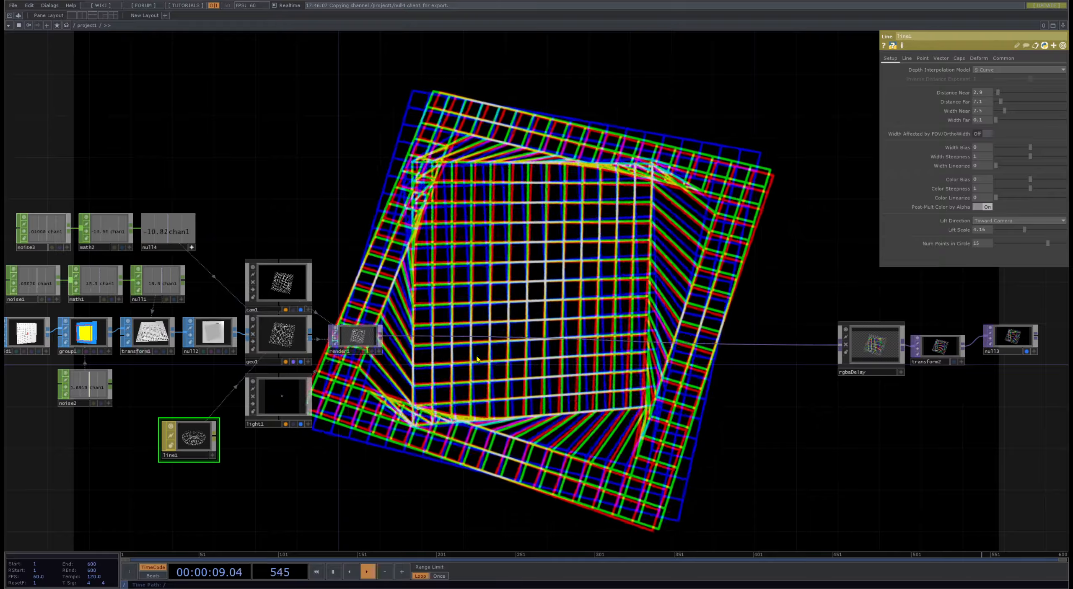
{"action": "scroll", "coordinate": [421, 394], "scroll_direction": "up", "scroll_amount": 5}
{"action": "scroll", "coordinate": [421, 393], "scroll_direction": "down", "scroll_amount": 2}
{"action": "scroll", "coordinate": [357, 331], "scroll_direction": "up", "scroll_amount": 8}
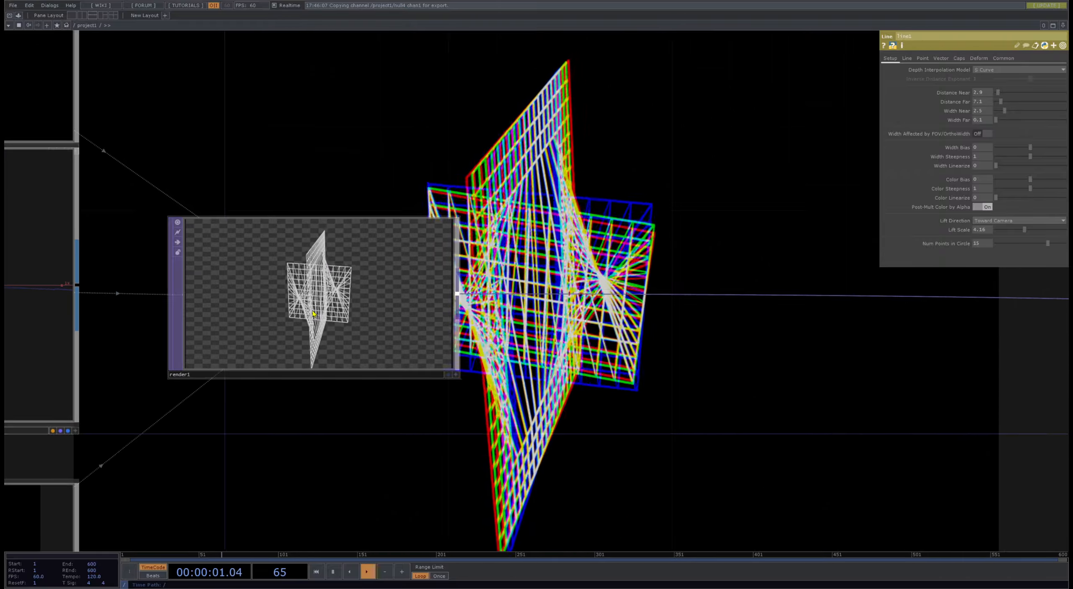
- Duplicate geo1 and place the copy below light1 in the network
{"action": "left_click", "coordinate": [359, 333]}
{"action": "scroll", "coordinate": [482, 421], "scroll_direction": "down", "scroll_amount": 4}
{"action": "left_click_drag", "start_coordinate": [482, 421], "coordinate": [495, 270]}
{"action": "scroll", "coordinate": [493, 332], "scroll_direction": "down", "scroll_amount": 2}
{"action": "left_click", "coordinate": [305, 218]}
{"action": "key", "text": "ctrl+c"}
{"action": "key", "text": "ctrl+v"}
{"action": "left_click_drag", "start_coordinate": [308, 331], "coordinate": [312, 475]}
{"action": "left_click_drag", "start_coordinate": [422, 427], "coordinate": [436, 379]}
- Move line1 up, duplicate it as line2 beneath it, and assign line2 as geo2's material
{"action": "left_click", "coordinate": [114, 374]}
{"action": "left_click_drag", "start_coordinate": [114, 374], "coordinate": [114, 314]}
{"action": "key", "text": "ctrl+c"}
{"action": "key", "text": "ctrl+v"}
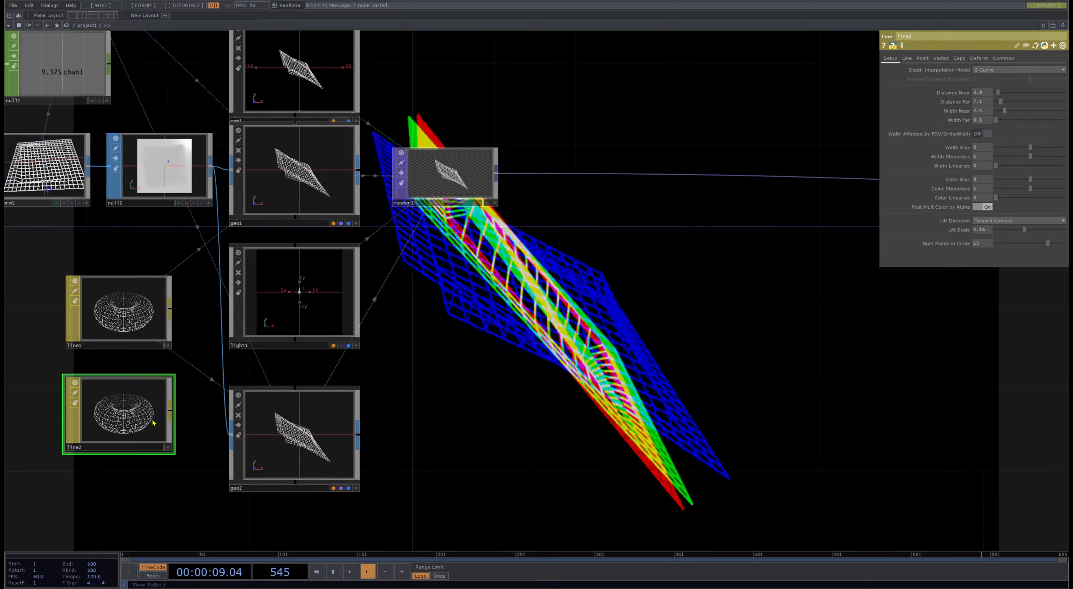
{"action": "left_click_drag", "start_coordinate": [107, 416], "coordinate": [312, 436]}
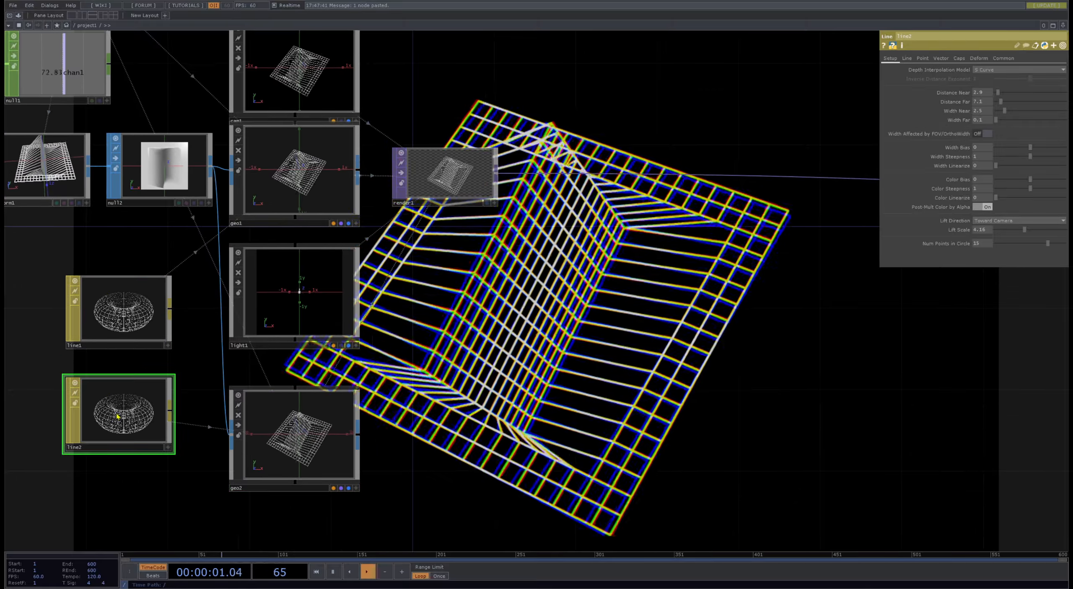
- Turn off Draw Lines in line2 so that geo2 renders only its points
{"action": "left_click", "coordinate": [922, 58]}
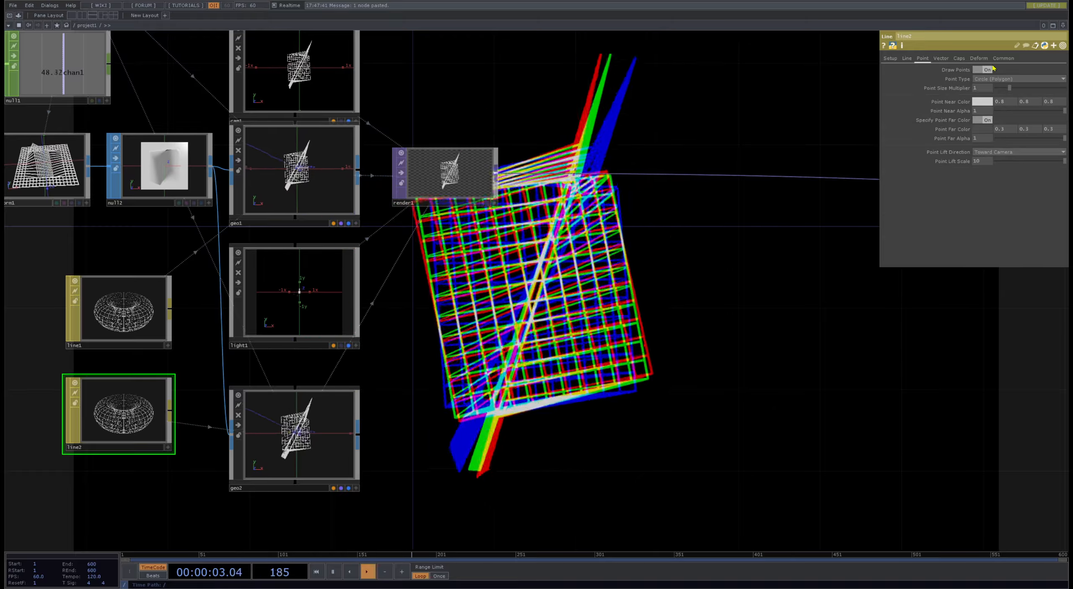
{"action": "left_click", "coordinate": [907, 59]}
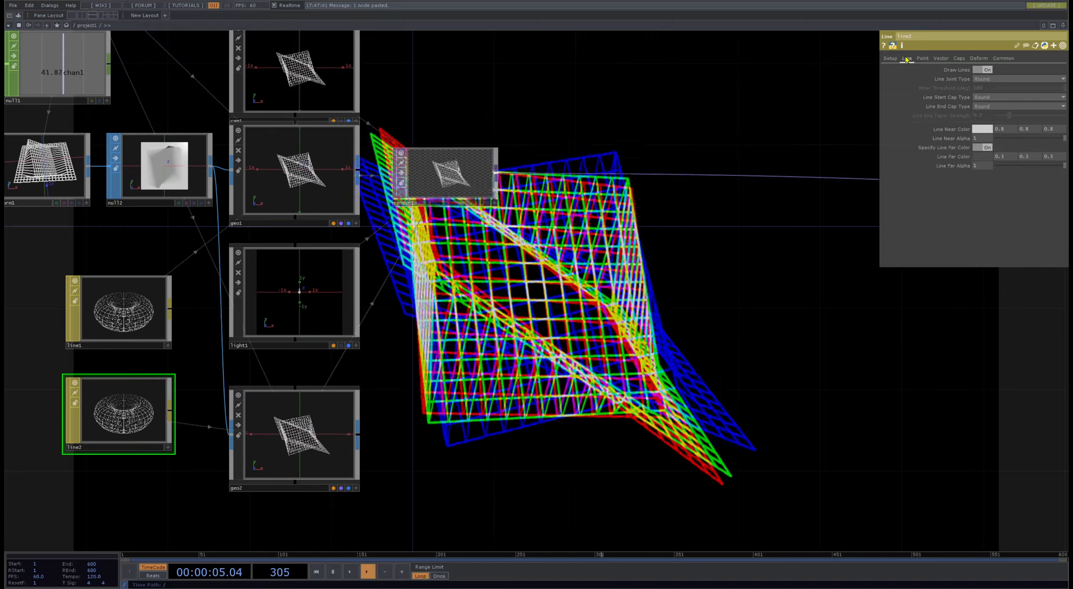
{"action": "left_click", "coordinate": [987, 72]}
{"action": "left_click_drag", "start_coordinate": [206, 480], "coordinate": [367, 461]}
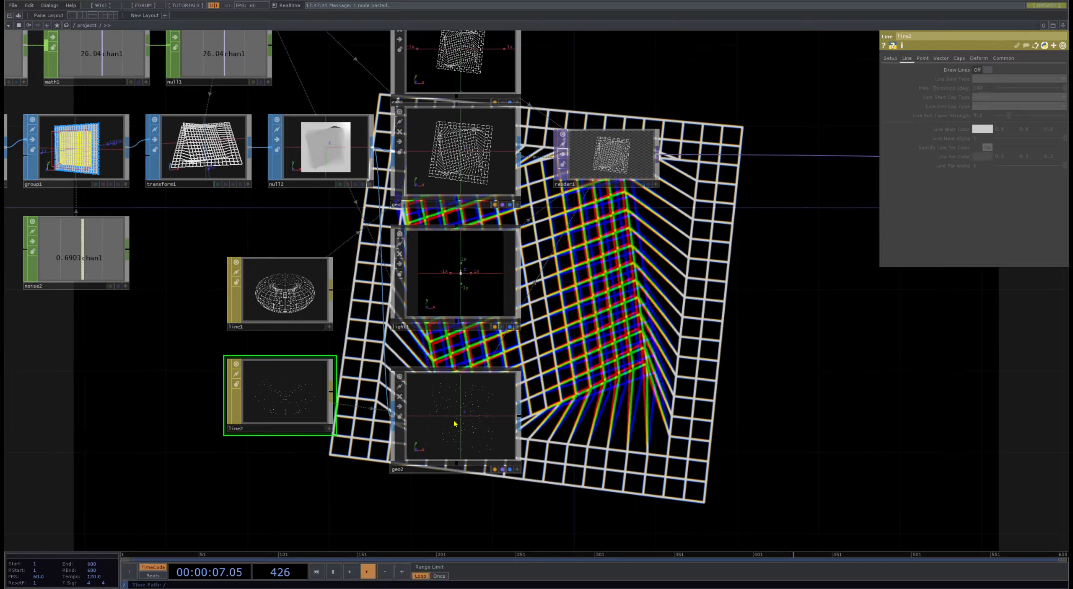
- Change geo2's three Rotate expressions to -op('null4')['chan1'] and set its Uniform Scale to 2
{"action": "left_click", "coordinate": [455, 424]}
{"action": "left_click", "coordinate": [965, 98]}
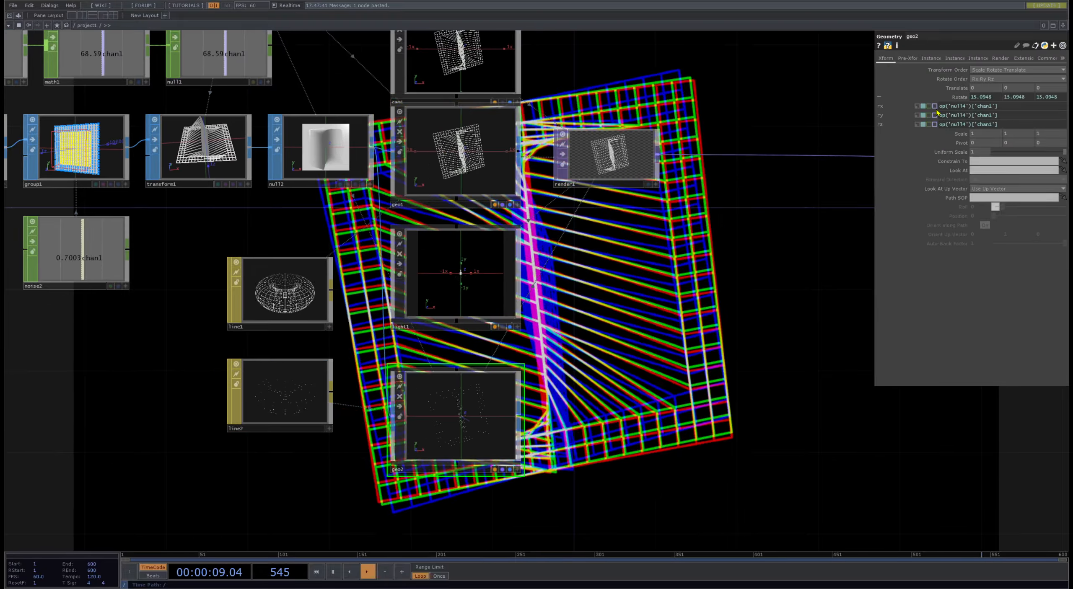
{"action": "left_click", "coordinate": [939, 107]}
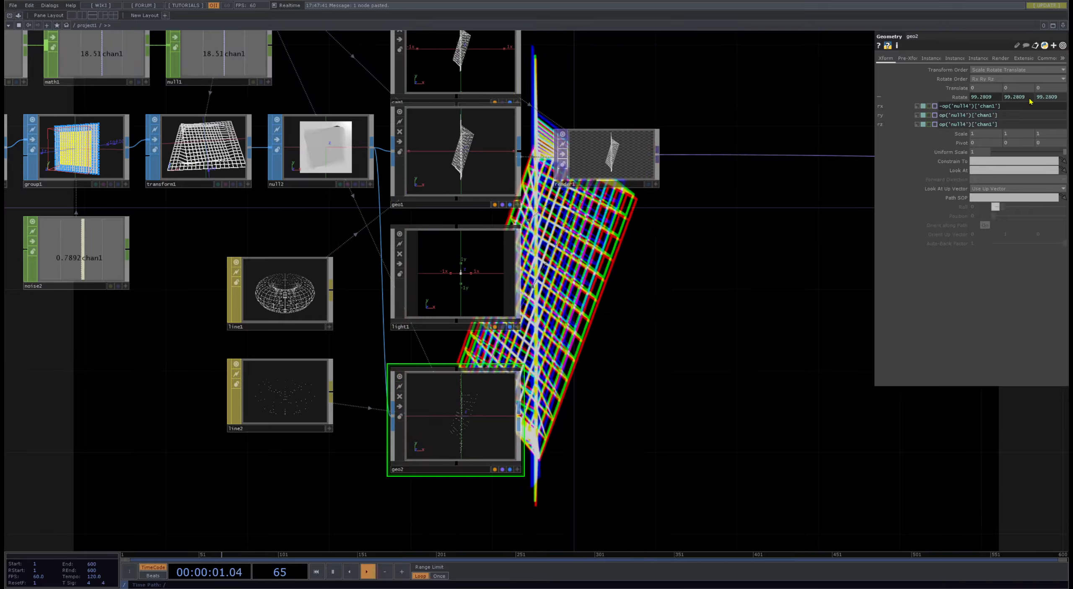
{"action": "left_click", "coordinate": [940, 115]}
{"action": "type", "text": "-"}
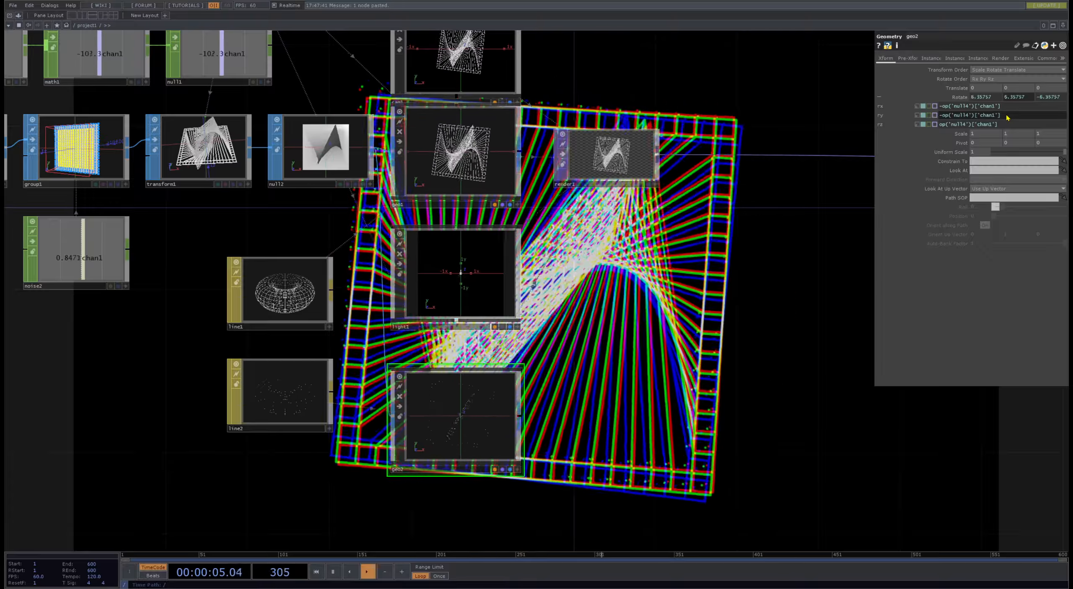
{"action": "left_click", "coordinate": [940, 124]}
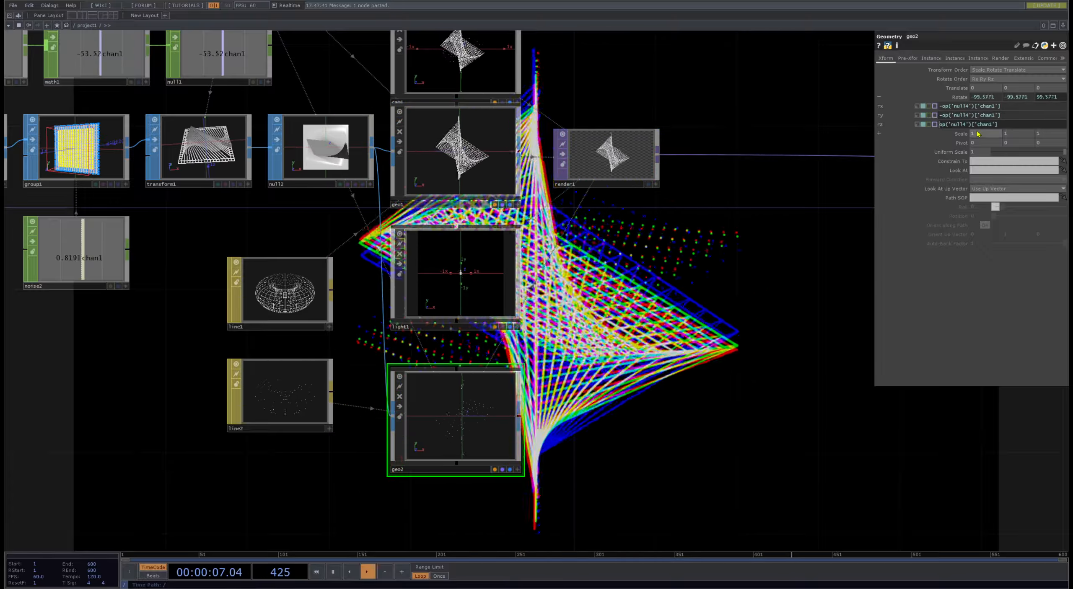
{"action": "left_click_drag", "start_coordinate": [773, 285], "coordinate": [544, 120]}
{"action": "scroll", "coordinate": [570, 218], "scroll_direction": "down", "scroll_amount": 4}
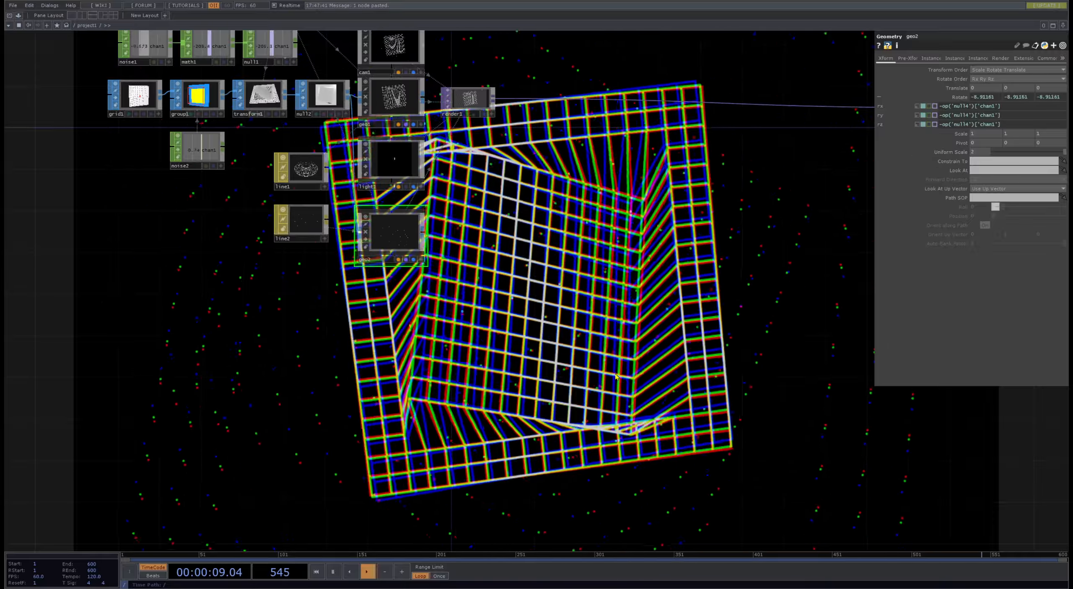
{"action": "key", "text": "p"}
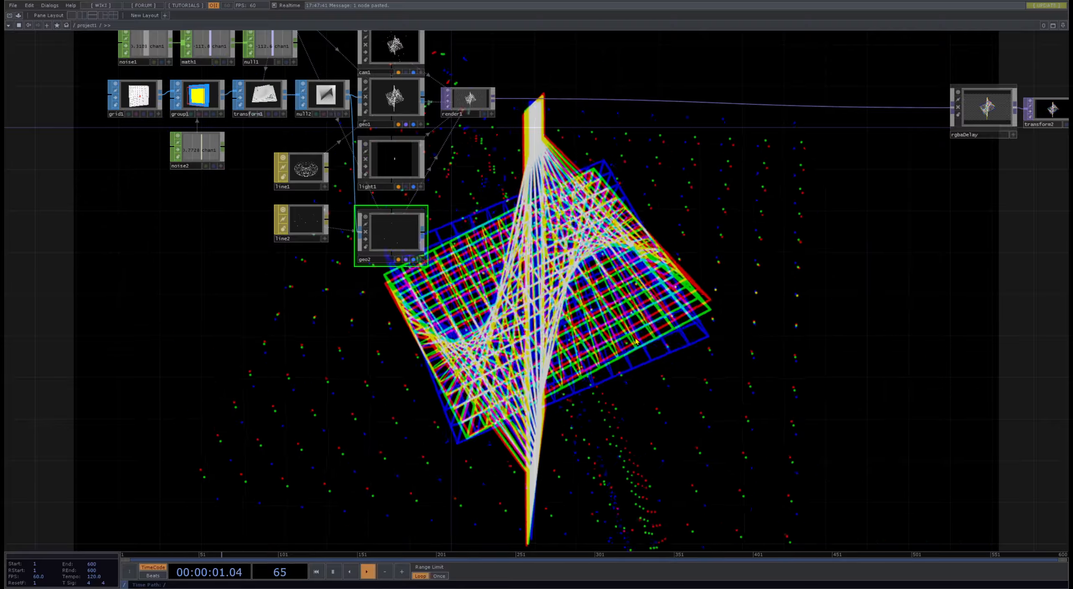
- Shift grid1, group1, transform1, noise2 and the two noise-math-null chains away from null2 to open a gap before it
{"action": "scroll", "coordinate": [672, 284], "scroll_direction": "down", "scroll_amount": 5}
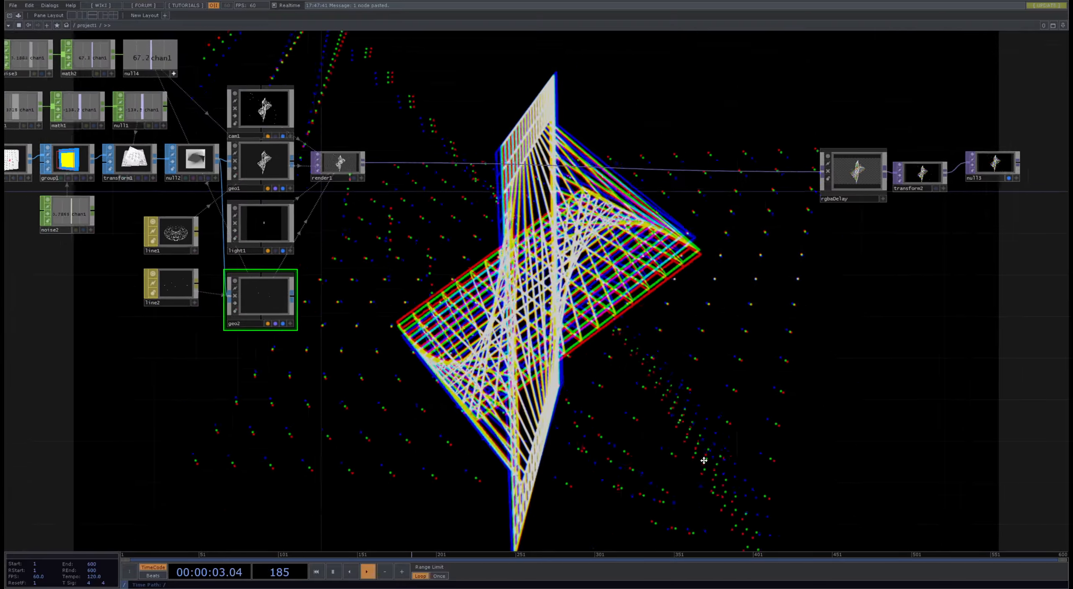
{"action": "scroll", "coordinate": [292, 275], "scroll_direction": "up", "scroll_amount": 3}
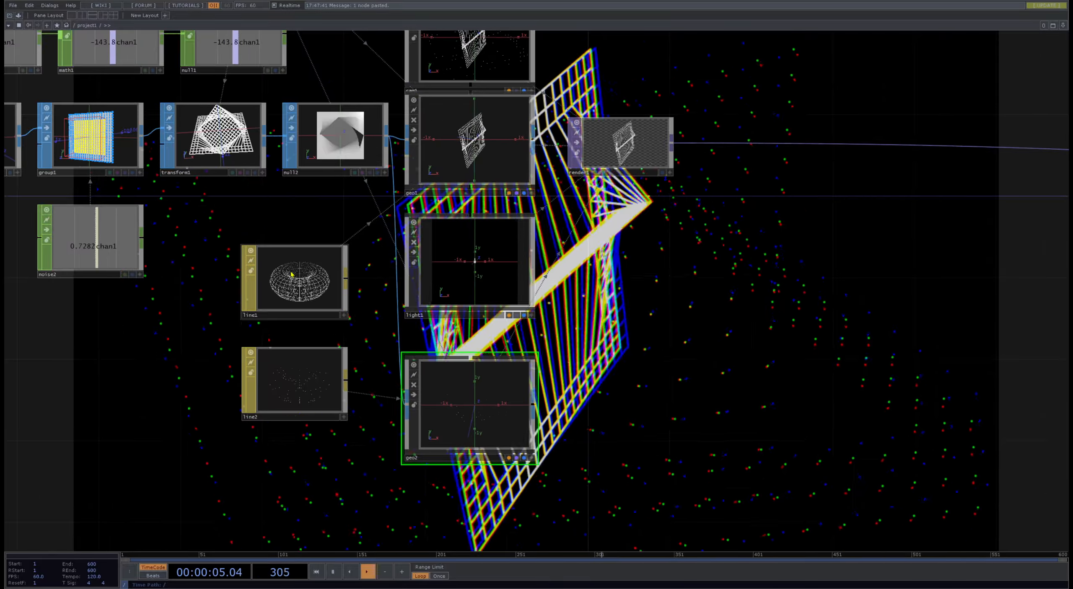
{"action": "left_click_drag", "start_coordinate": [200, 353], "coordinate": [455, 337]}
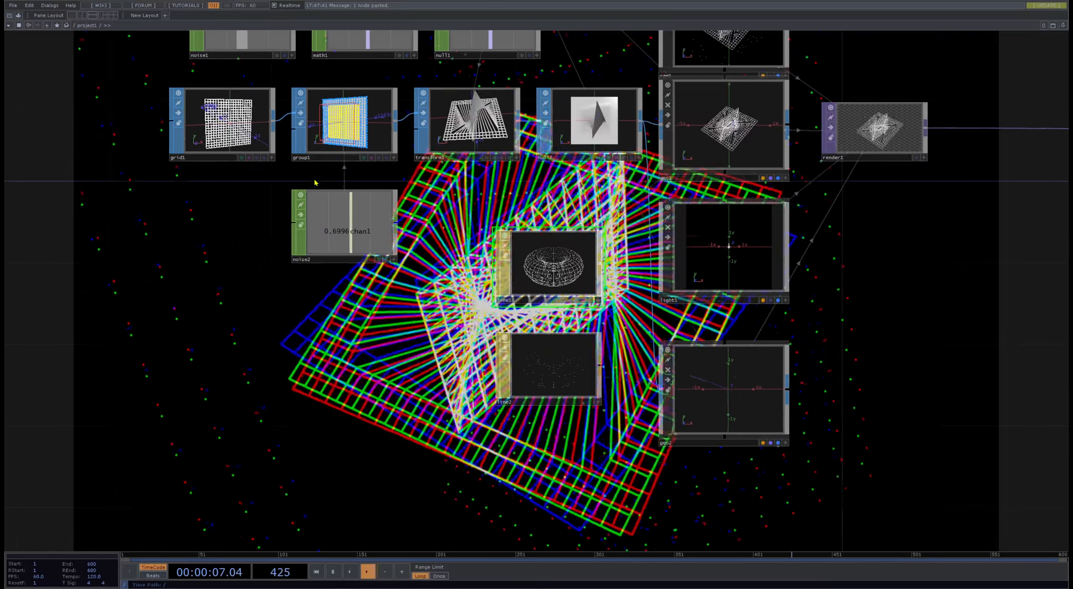
{"action": "left_click_drag", "start_coordinate": [252, 116], "coordinate": [266, 221]}
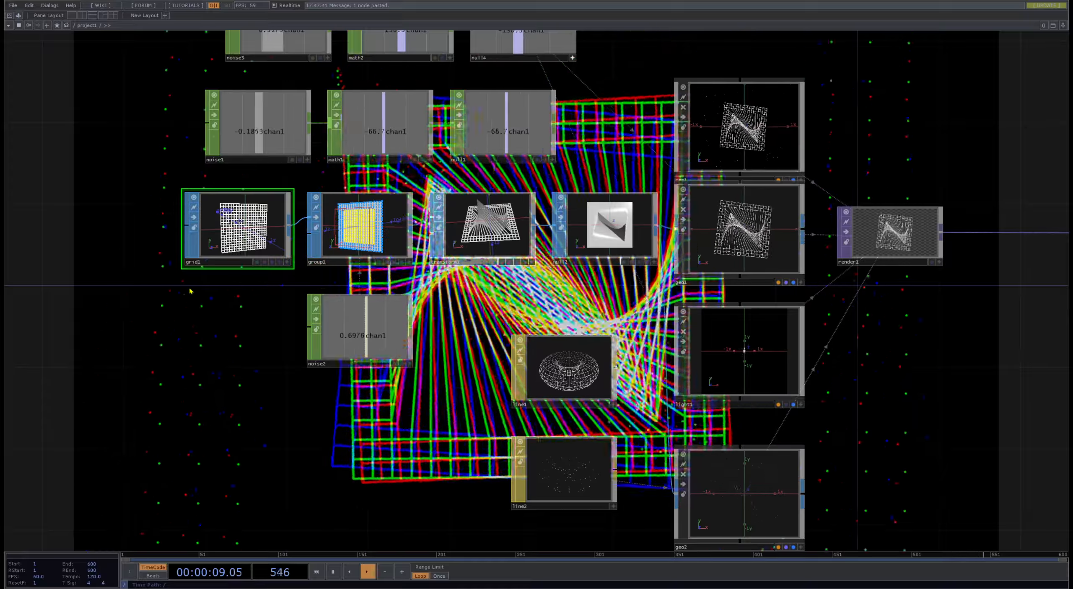
{"action": "left_click_drag", "start_coordinate": [189, 291], "coordinate": [191, 293]}
{"action": "left_click", "coordinate": [335, 331]}
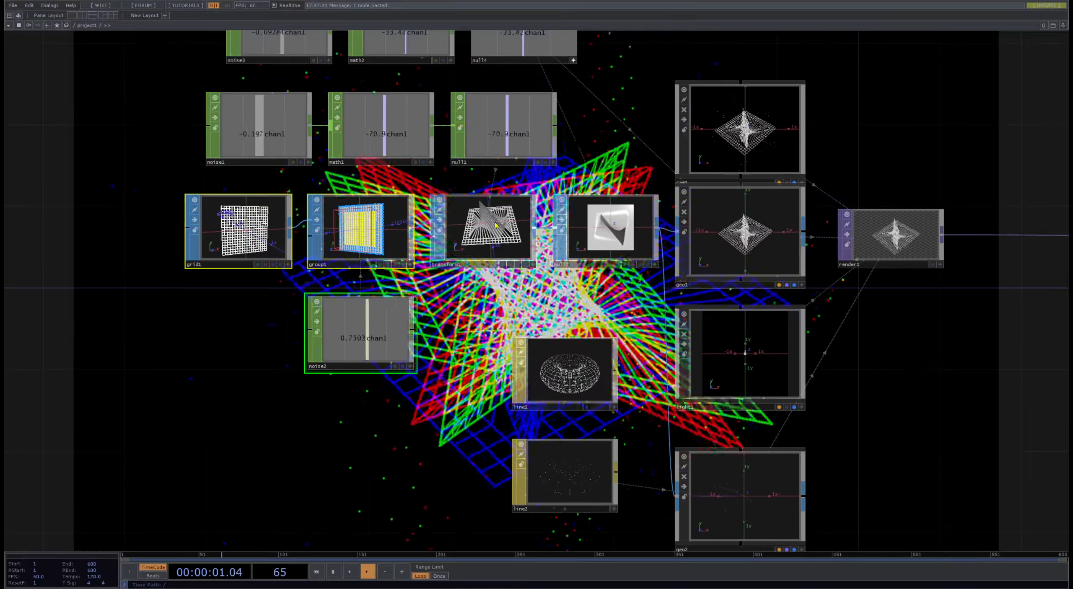
{"action": "left_click_drag", "start_coordinate": [282, 242], "coordinate": [118, 243]}
{"action": "scroll", "coordinate": [407, 252], "scroll_direction": "down", "scroll_amount": 3}
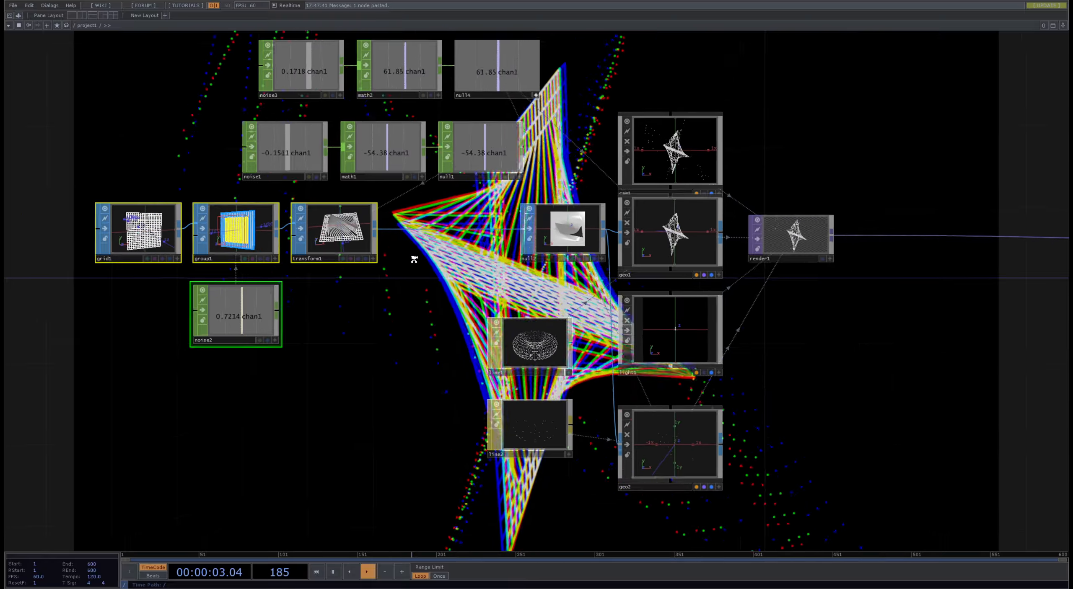
{"action": "left_click_drag", "start_coordinate": [412, 259], "coordinate": [394, 340]}
{"action": "left_click", "coordinate": [287, 168]}
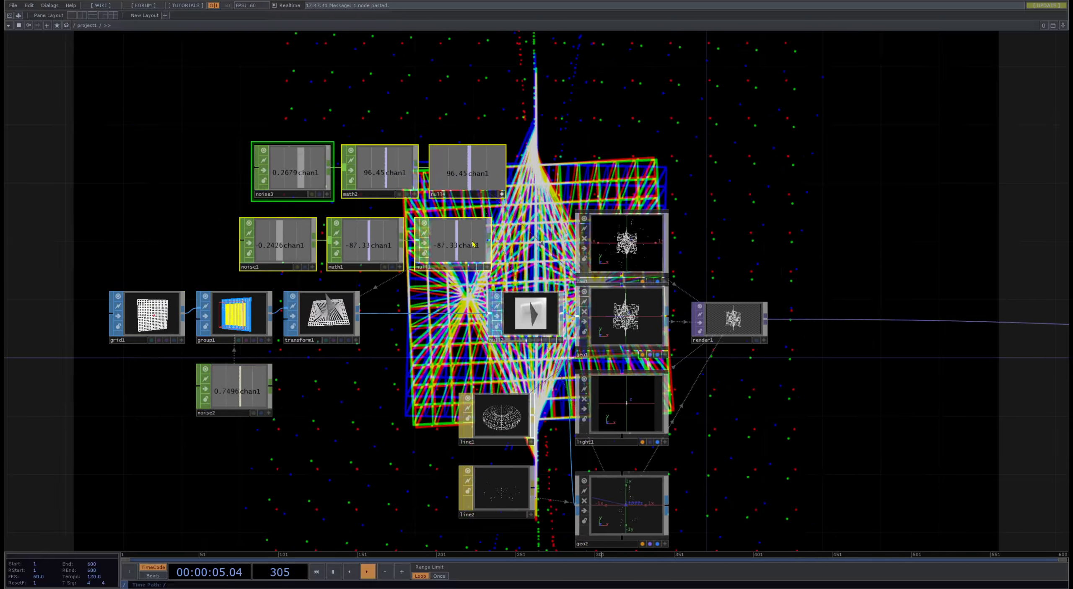
{"action": "left_click_drag", "start_coordinate": [473, 244], "coordinate": [269, 243]}
- Insert a Noise SOP between transform1 and null2 and lower its Amplitude to 0
{"action": "left_click", "coordinate": [323, 317]}
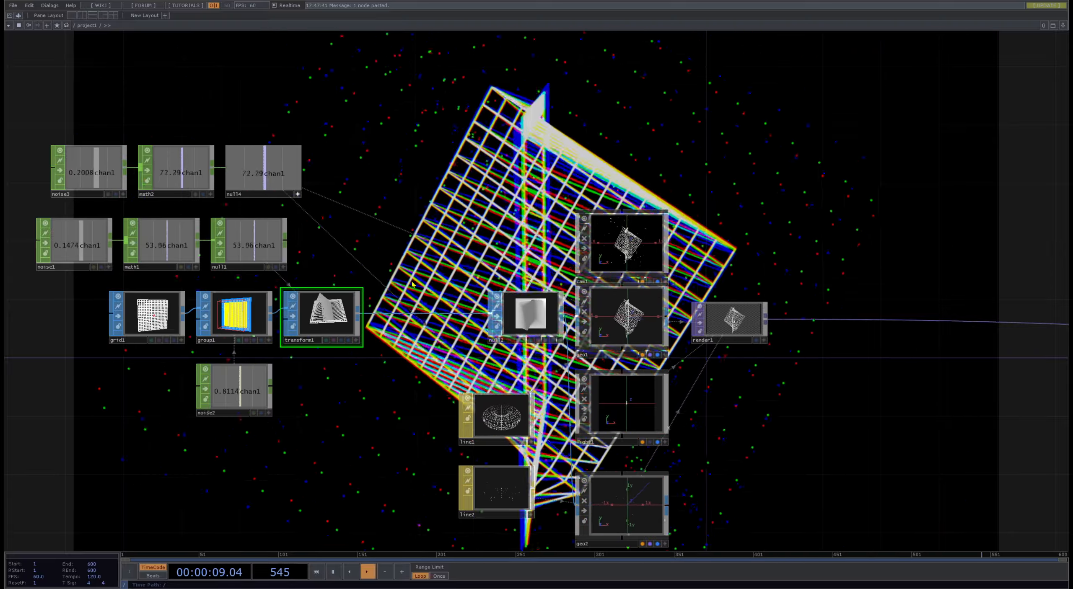
{"action": "left_click_drag", "start_coordinate": [538, 169], "coordinate": [506, 280]}
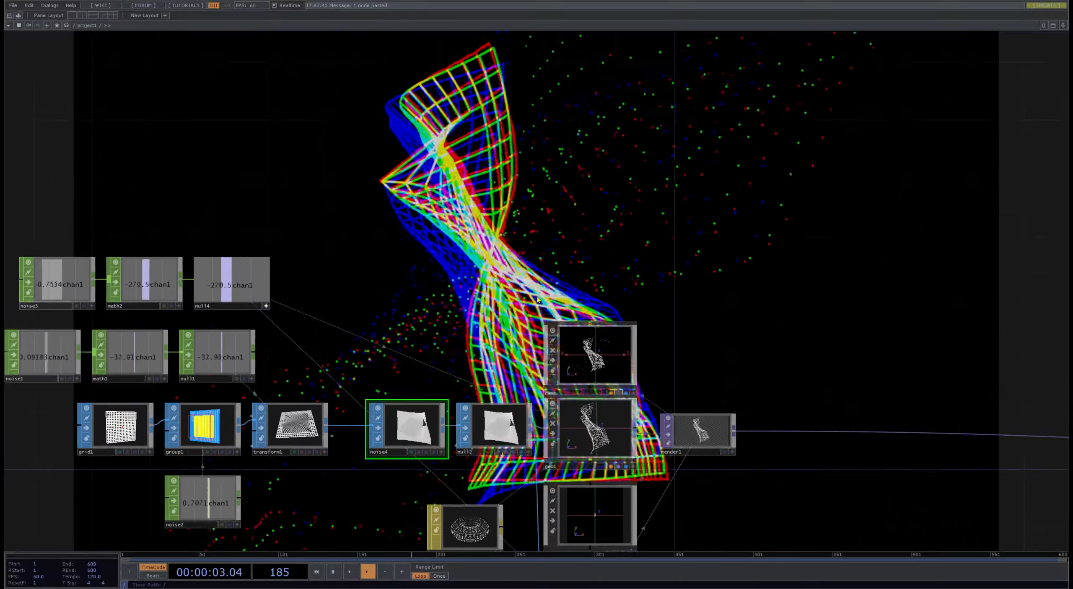
{"action": "left_click_drag", "start_coordinate": [731, 218], "coordinate": [704, 217]}
{"action": "key", "text": "p"}
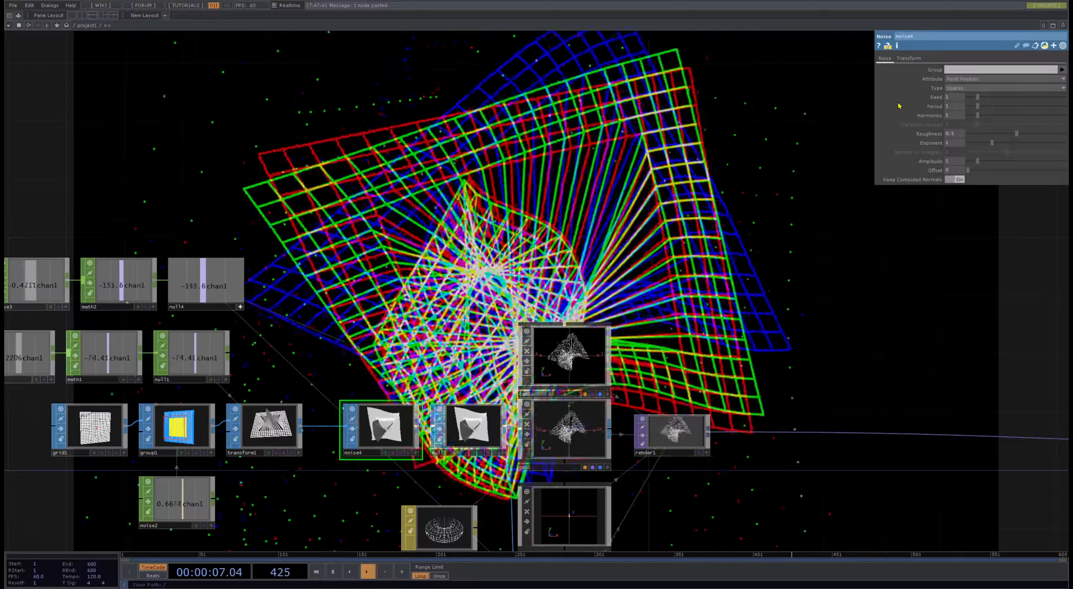
{"action": "left_click_drag", "start_coordinate": [975, 163], "coordinate": [961, 162]}
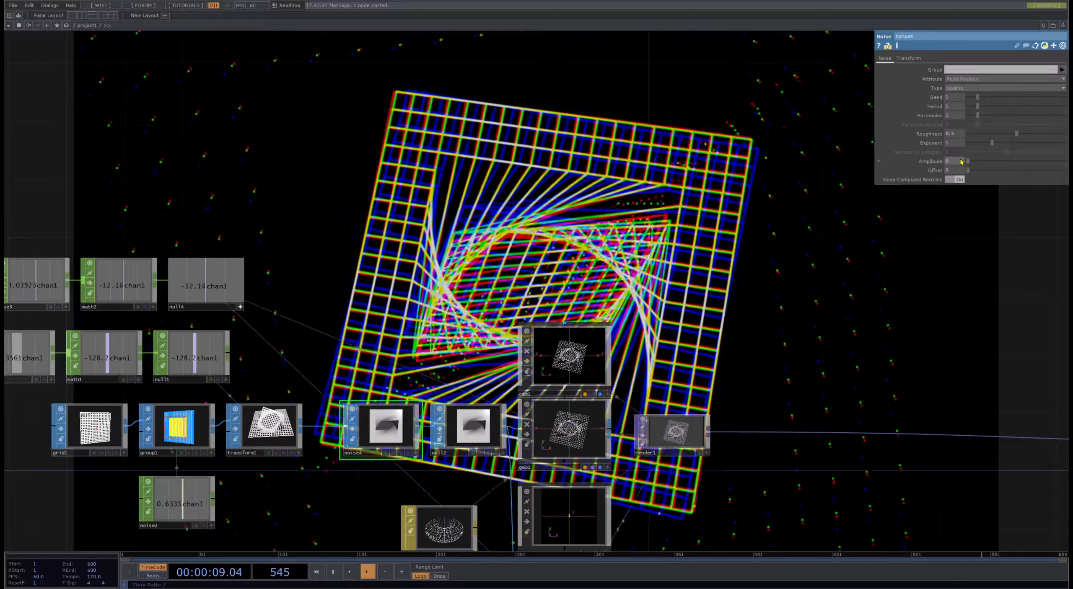
- Duplicate render1 below itself with Geometry set to geo2, and set the original render1's Geometry to geo1
{"action": "left_click_drag", "start_coordinate": [759, 534], "coordinate": [566, 331]}
{"action": "left_click", "coordinate": [474, 245]}
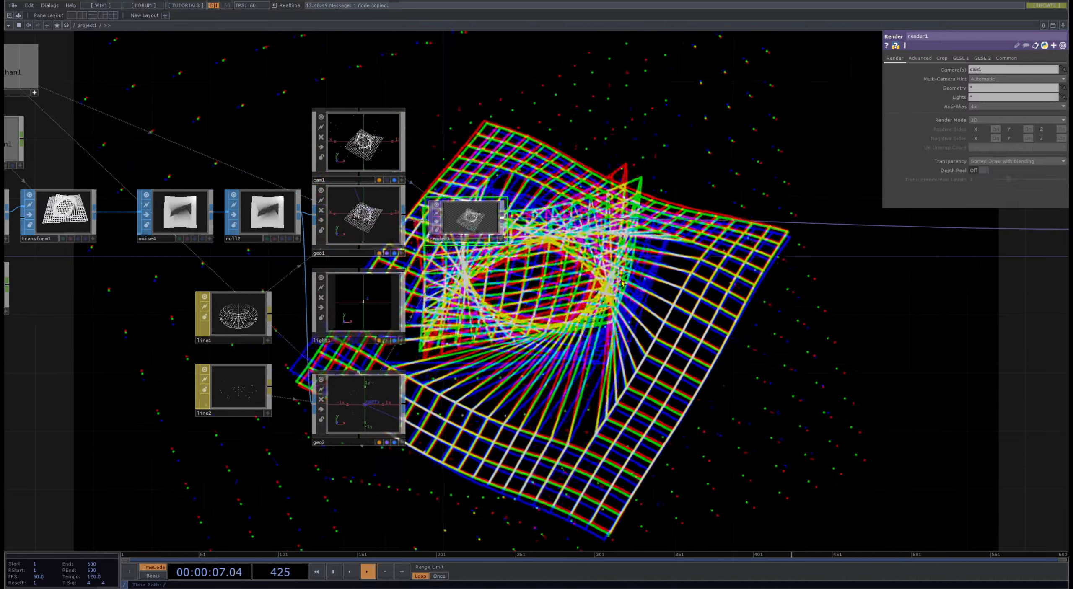
{"action": "left_click_drag", "start_coordinate": [994, 89], "coordinate": [854, 88]}
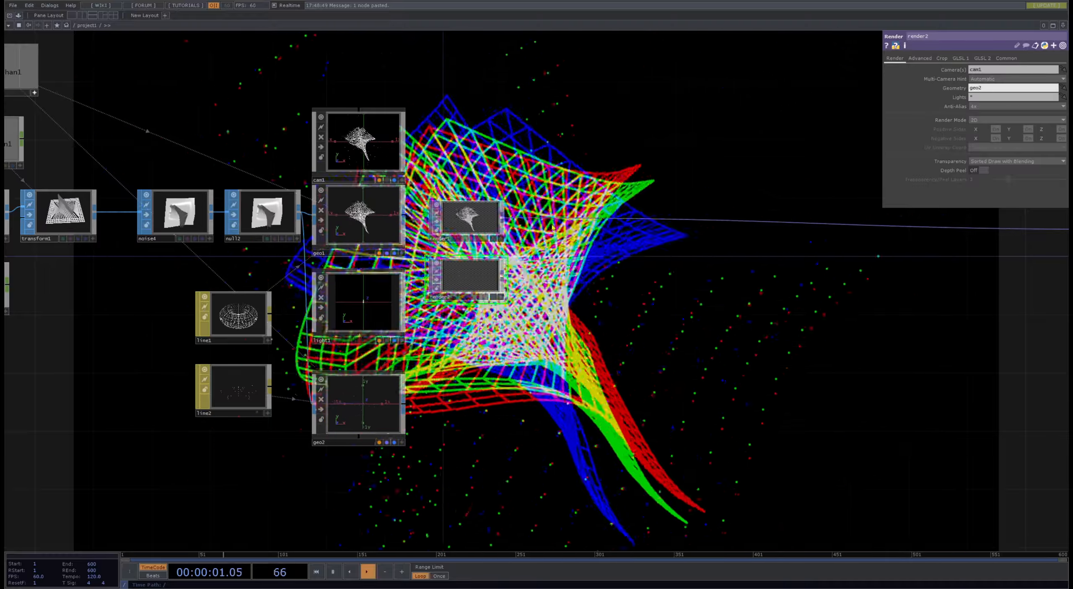
{"action": "left_click", "coordinate": [500, 197]}
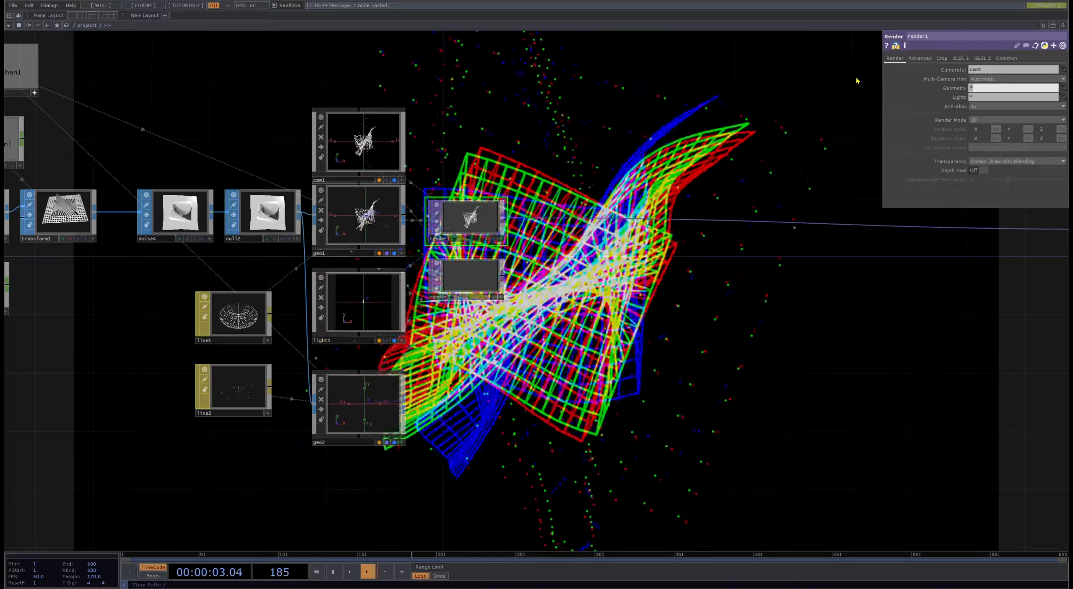
{"action": "type", "text": "geo1"}
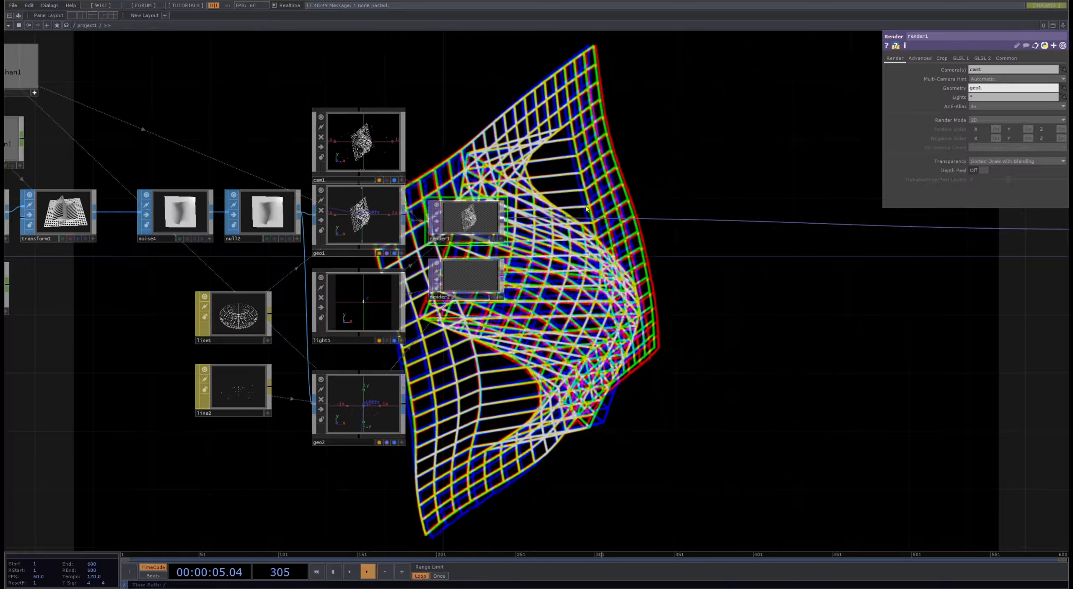
- Insert a Switch TOP between render1 and rgbaDelay and connect render2 as its second input
{"action": "scroll", "coordinate": [586, 209], "scroll_direction": "up", "scroll_amount": 3}
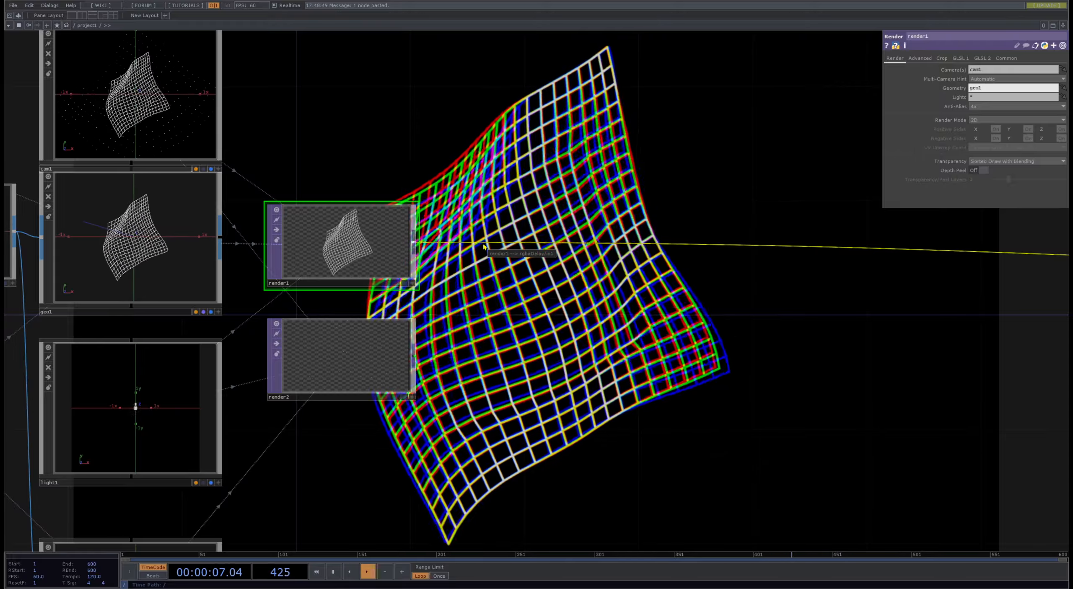
{"action": "right_click", "coordinate": [486, 243]}
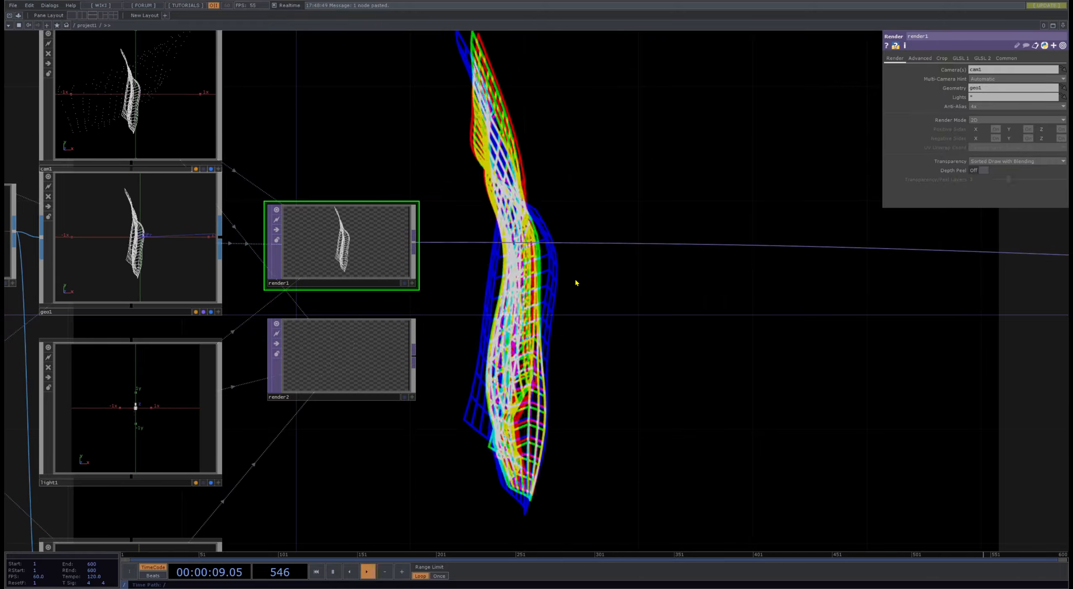
{"action": "left_click", "coordinate": [574, 293]}
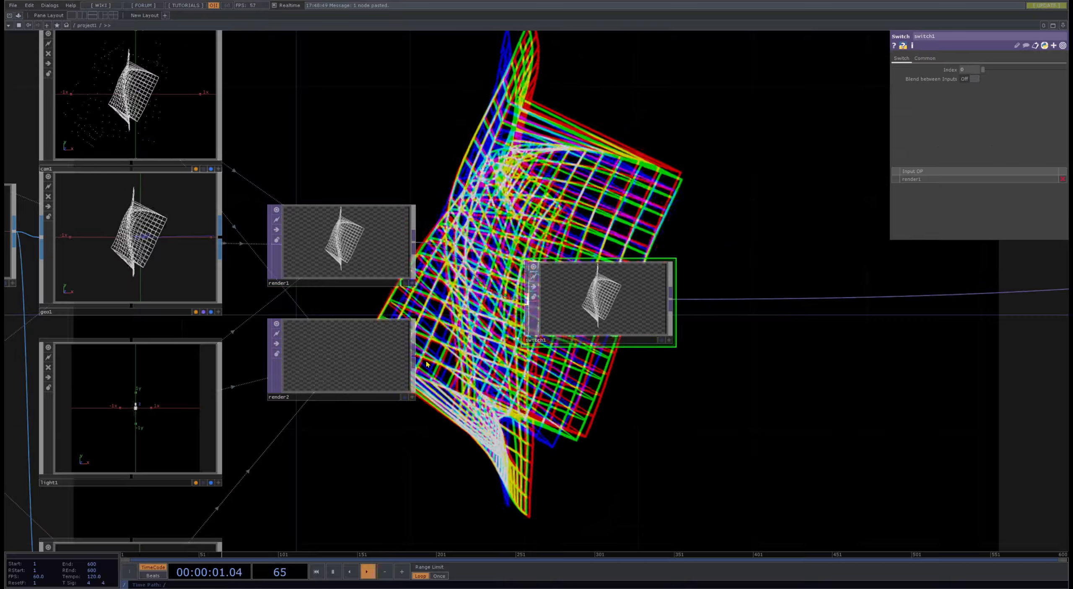
{"action": "left_click_drag", "start_coordinate": [508, 318], "coordinate": [610, 303]}
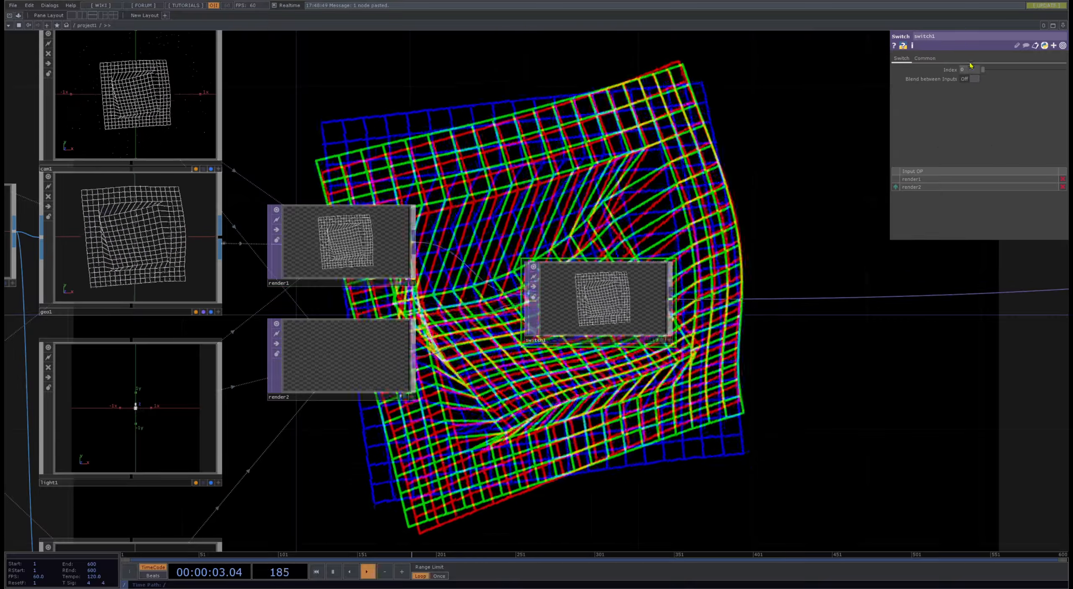
- Set switch1's Index to 1, turn on Blend between Inputs, and raise the Index to about 4.1
{"action": "left_click_drag", "start_coordinate": [970, 69], "coordinate": [938, 74]}
{"action": "type", "text": "1"}
{"action": "key", "text": "Return"}
{"action": "left_click_drag", "start_coordinate": [689, 193], "coordinate": [584, 209]}
{"action": "left_click", "coordinate": [975, 79]}
{"action": "left_click_drag", "start_coordinate": [991, 69], "coordinate": [1017, 70]}
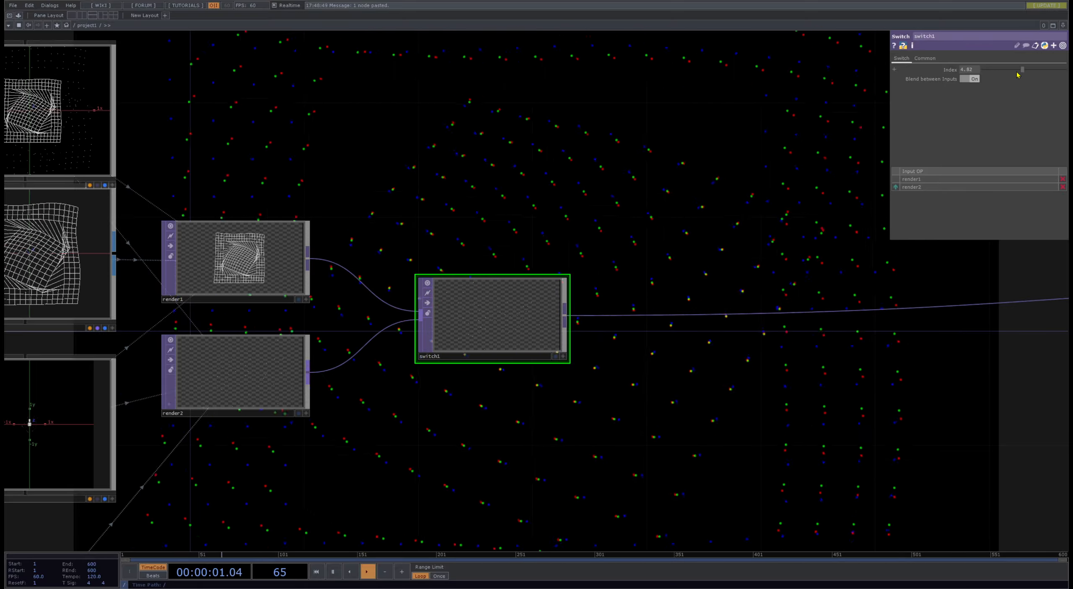
- Move rgbaDelay close to switch1 to leave a wide gap before transform2 and null3
{"action": "scroll", "coordinate": [744, 154], "scroll_direction": "down", "scroll_amount": 5}
{"action": "left_click_drag", "start_coordinate": [752, 329], "coordinate": [334, 338]}
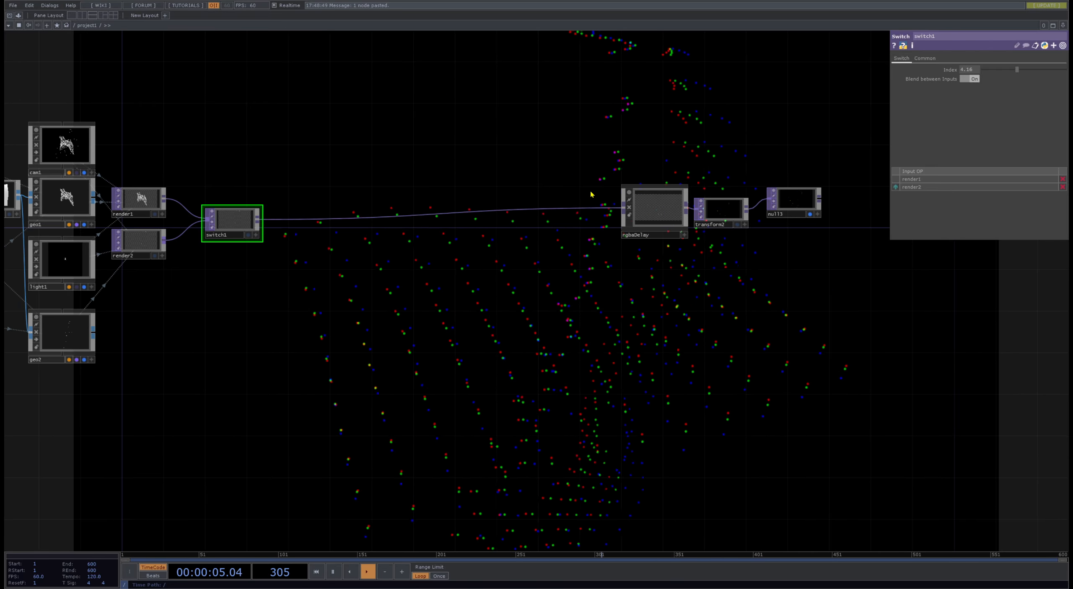
{"action": "left_click_drag", "start_coordinate": [652, 211], "coordinate": [353, 222]}
{"action": "left_click_drag", "start_coordinate": [481, 253], "coordinate": [374, 256]}
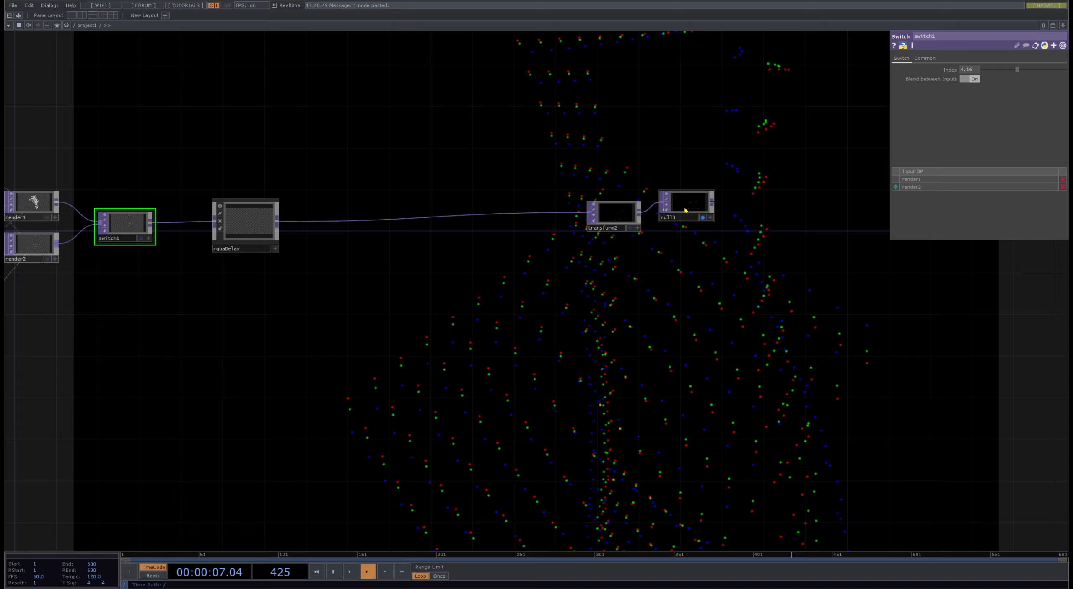
- Branch a Feedback TOP off rgbaDelay's output and place it above the main chain
{"action": "left_click_drag", "start_coordinate": [316, 302], "coordinate": [250, 347]}
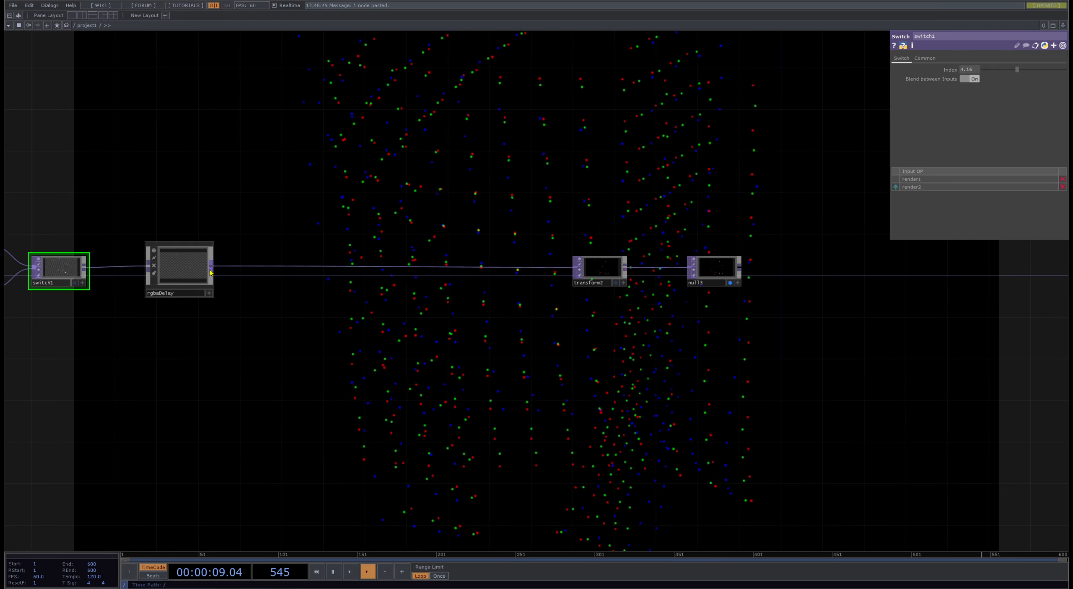
{"action": "left_click", "coordinate": [256, 188]}
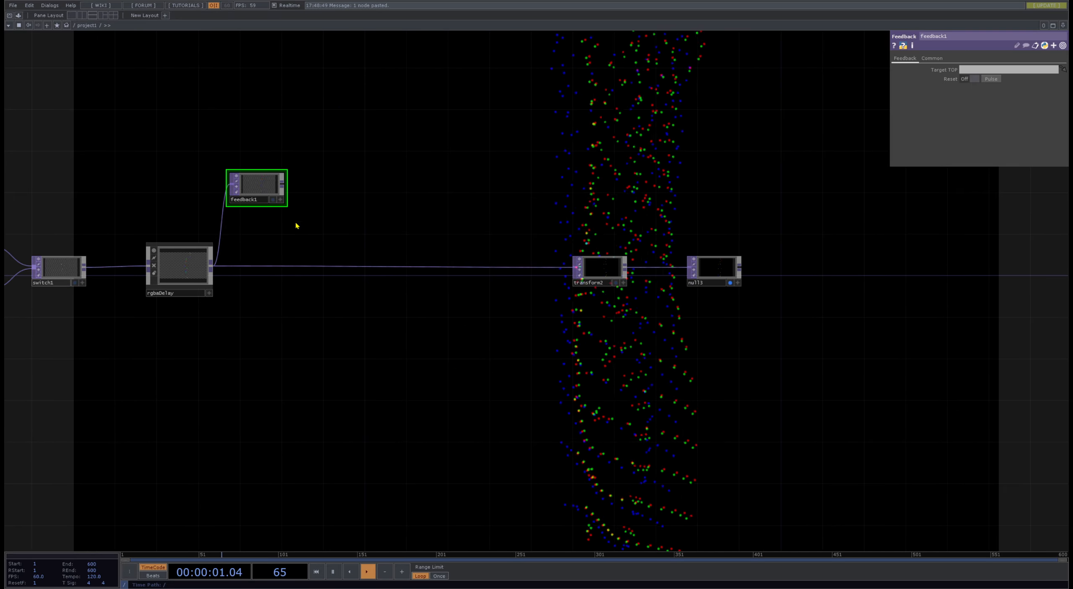
- Combine feedback1 and rgbaDelay in a new Composite TOP feeding transform2, and make that composite feedback1's target
{"action": "scroll", "coordinate": [296, 226], "scroll_direction": "up", "scroll_amount": 5}
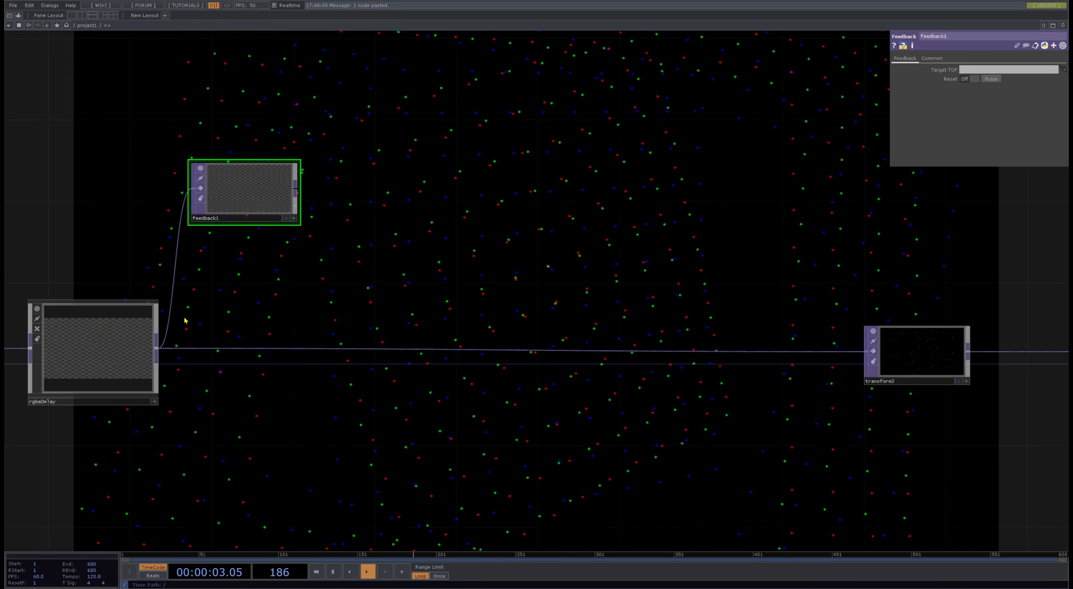
{"action": "key", "text": "c"}
{"action": "left_click", "coordinate": [408, 316]}
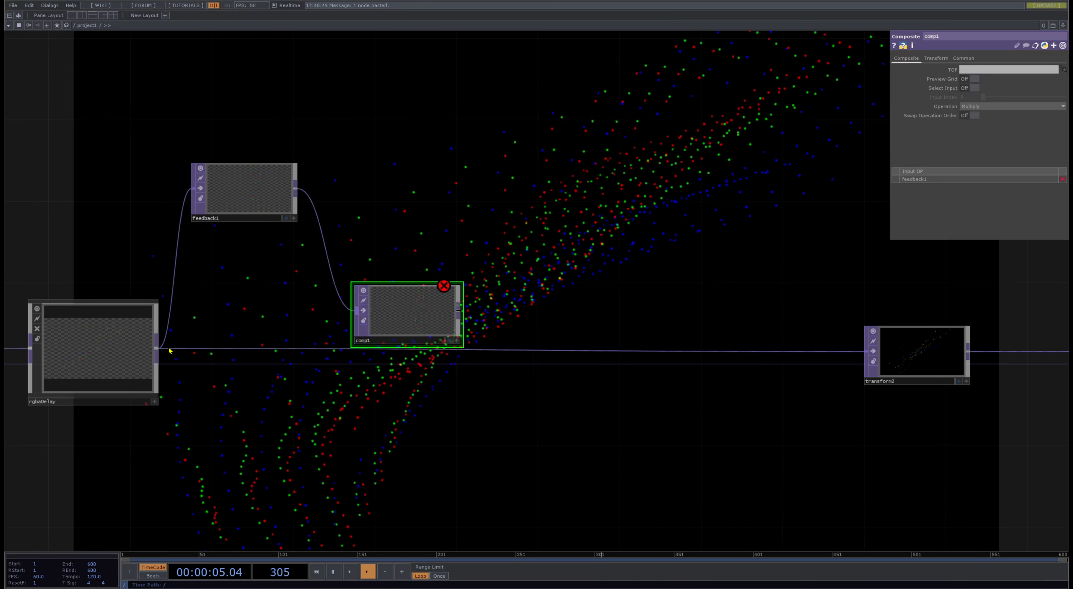
{"action": "left_click_drag", "start_coordinate": [157, 349], "coordinate": [432, 319]}
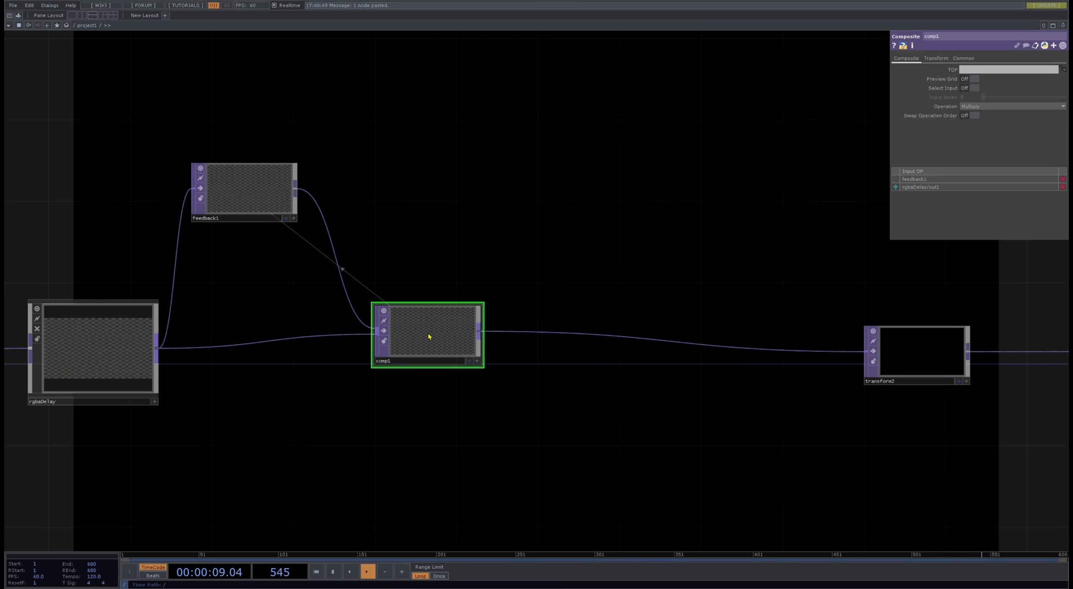
- Move comp1 farther along the chain toward transform2 and set its Operation to Add
{"action": "left_click_drag", "start_coordinate": [428, 336], "coordinate": [551, 336]}
{"action": "left_click", "coordinate": [1013, 106]}
{"action": "left_click", "coordinate": [981, 116]}
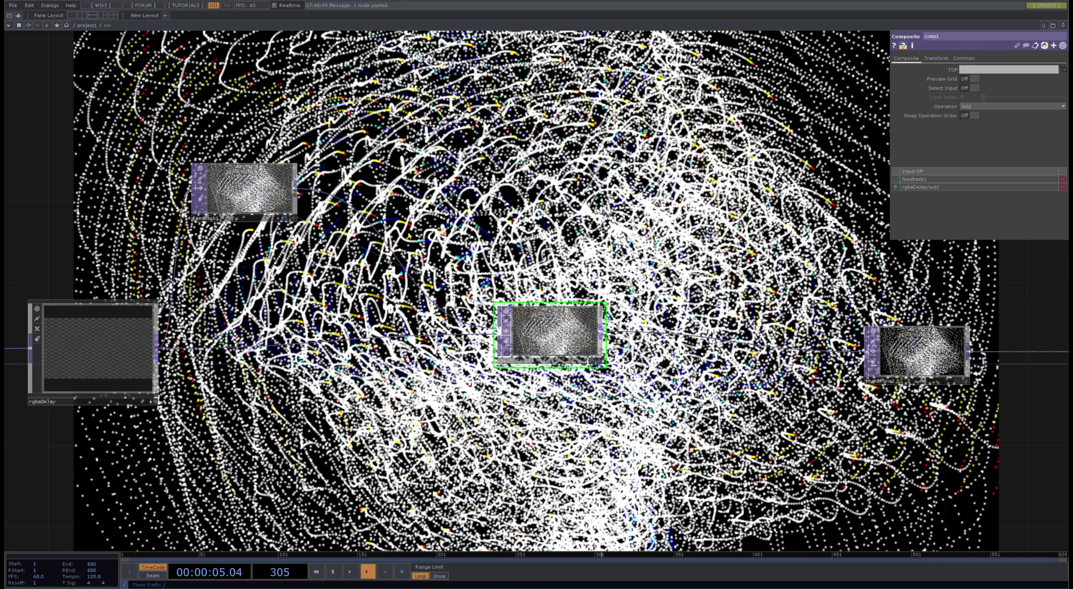
- Insert a Level TOP between feedback1 and comp1 and lower its Opacity to about 0.934
{"action": "left_click", "coordinate": [469, 232]}
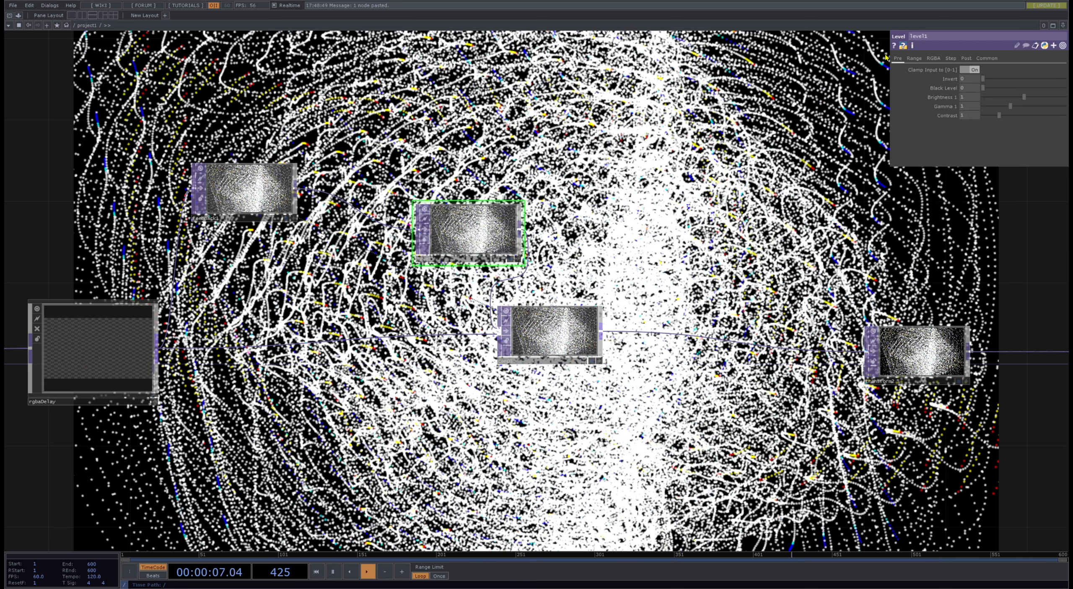
{"action": "left_click", "coordinate": [966, 59]}
{"action": "left_click_drag", "start_coordinate": [1065, 79], "coordinate": [1062, 80]}
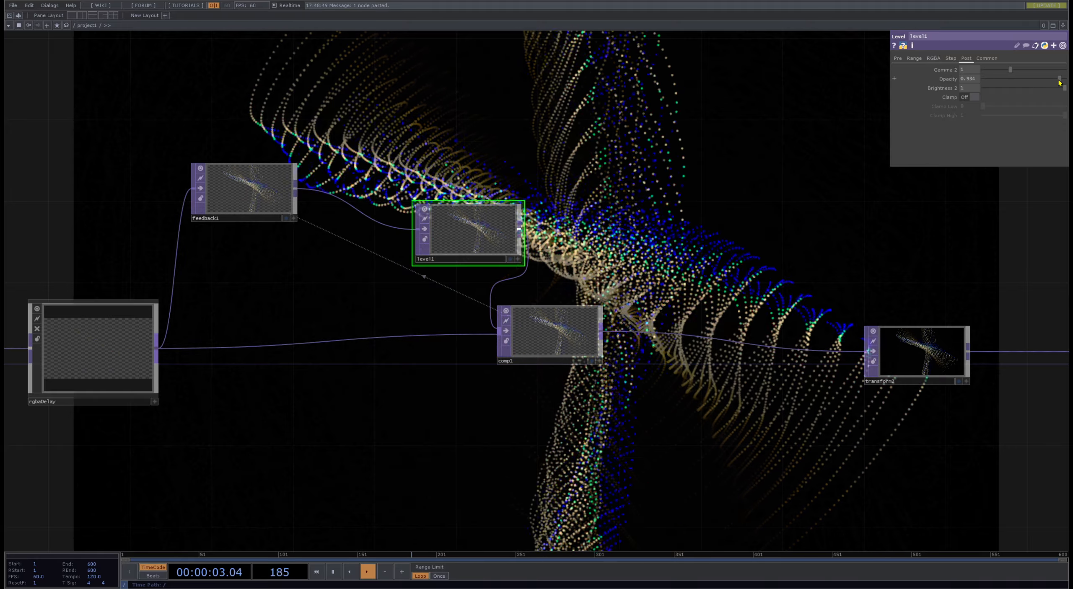
- Duplicate rgbaDelay and insert the copy between comp1 and transform2, deleting the unneeded copy of the Level TOP
{"action": "scroll", "coordinate": [784, 238], "scroll_direction": "down", "scroll_amount": 2}
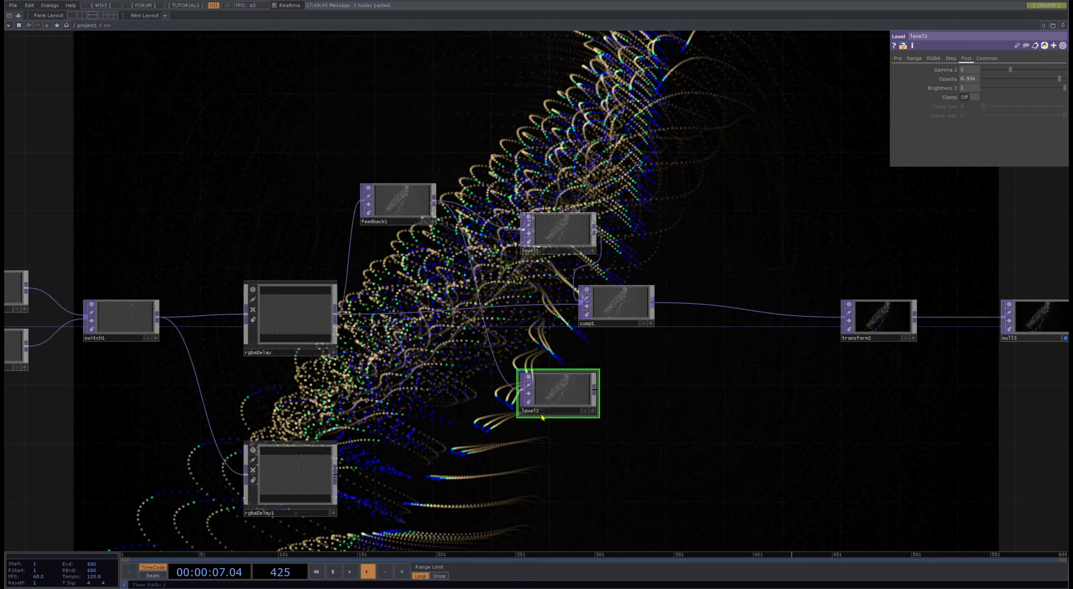
{"action": "key", "text": "Delete"}
{"action": "left_click", "coordinate": [280, 484]}
{"action": "left_click_drag", "start_coordinate": [670, 381], "coordinate": [653, 303]}
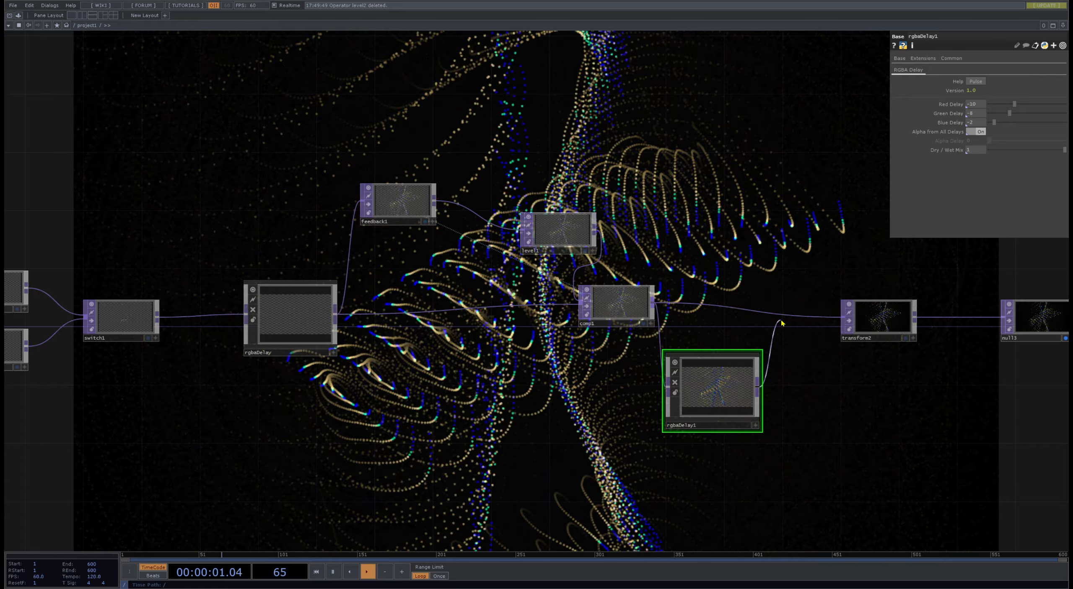
{"action": "left_click_drag", "start_coordinate": [732, 179], "coordinate": [626, 204]}
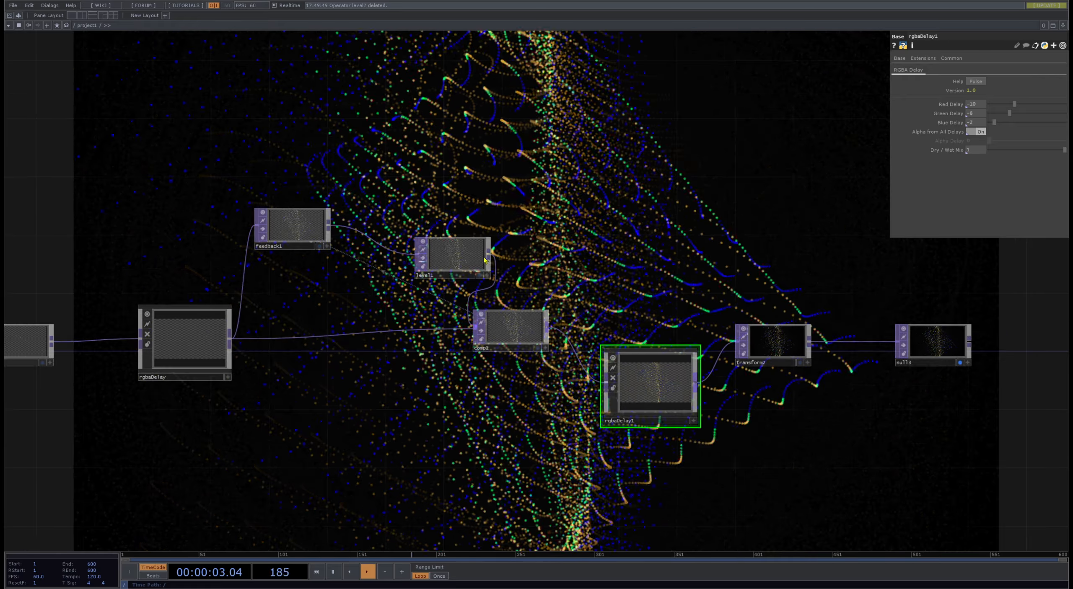
- Try a Black Level of 0.06 on level1 and settle on 0.02
{"action": "left_click", "coordinate": [453, 266]}
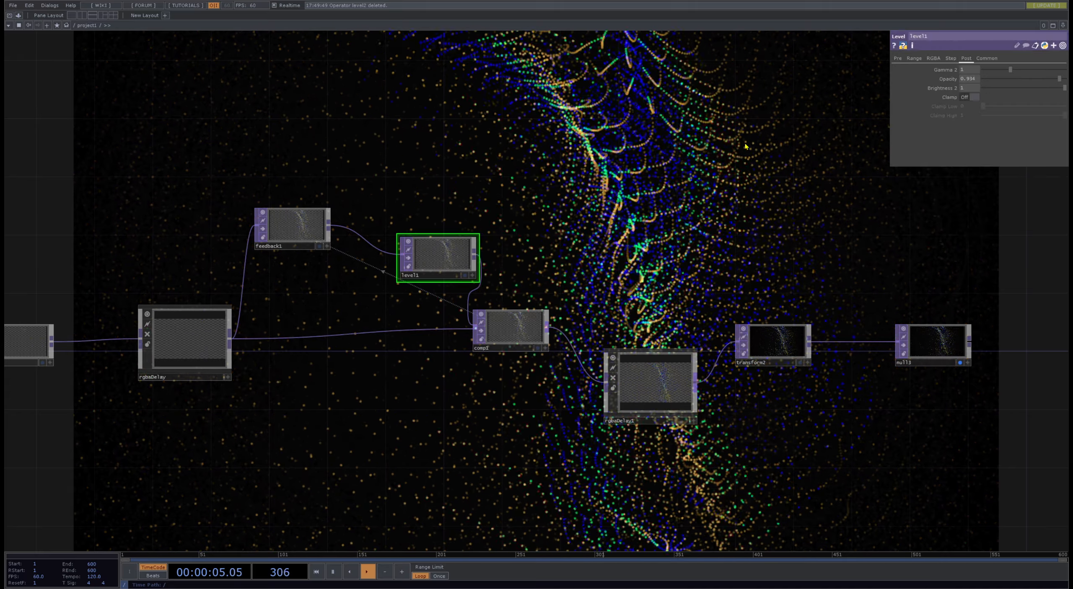
{"action": "left_click", "coordinate": [897, 58]}
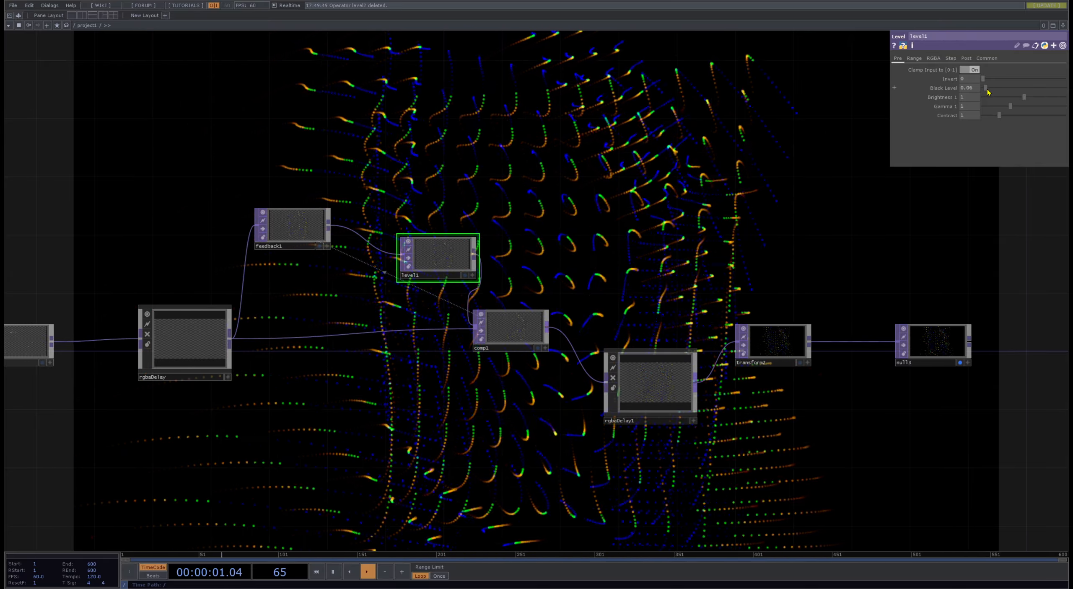
{"action": "left_click_drag", "start_coordinate": [854, 288], "coordinate": [608, 254]}
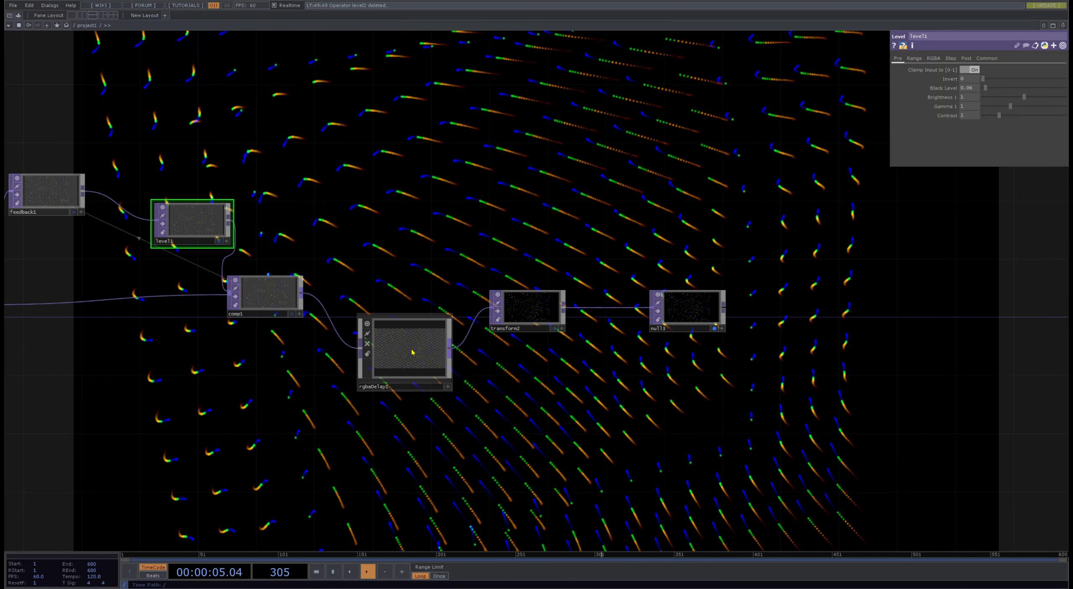
{"action": "left_click_drag", "start_coordinate": [435, 276], "coordinate": [475, 356]}
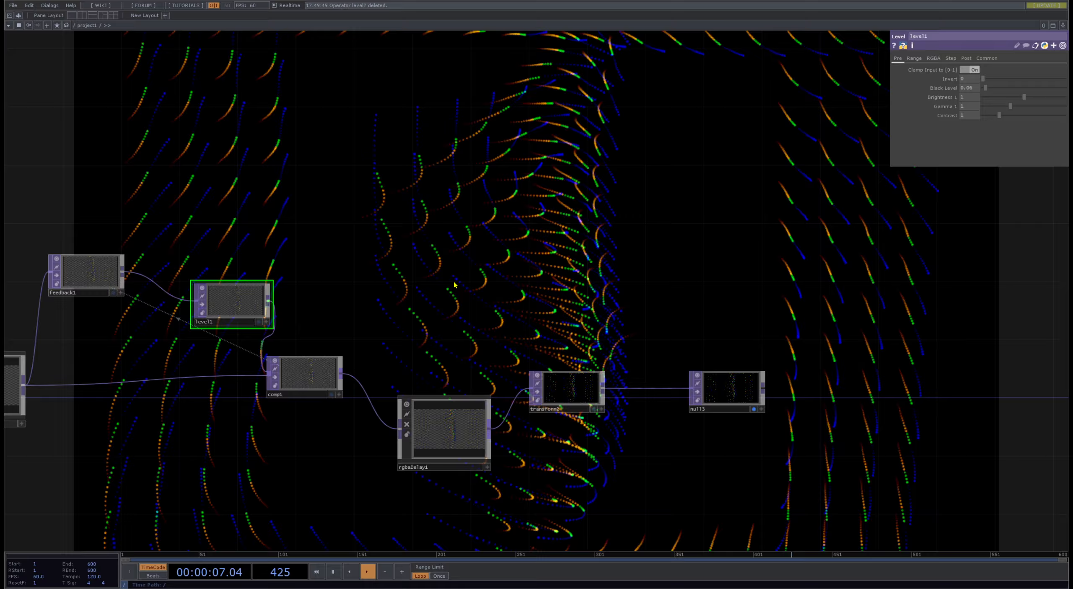
{"action": "left_click", "coordinate": [303, 378]}
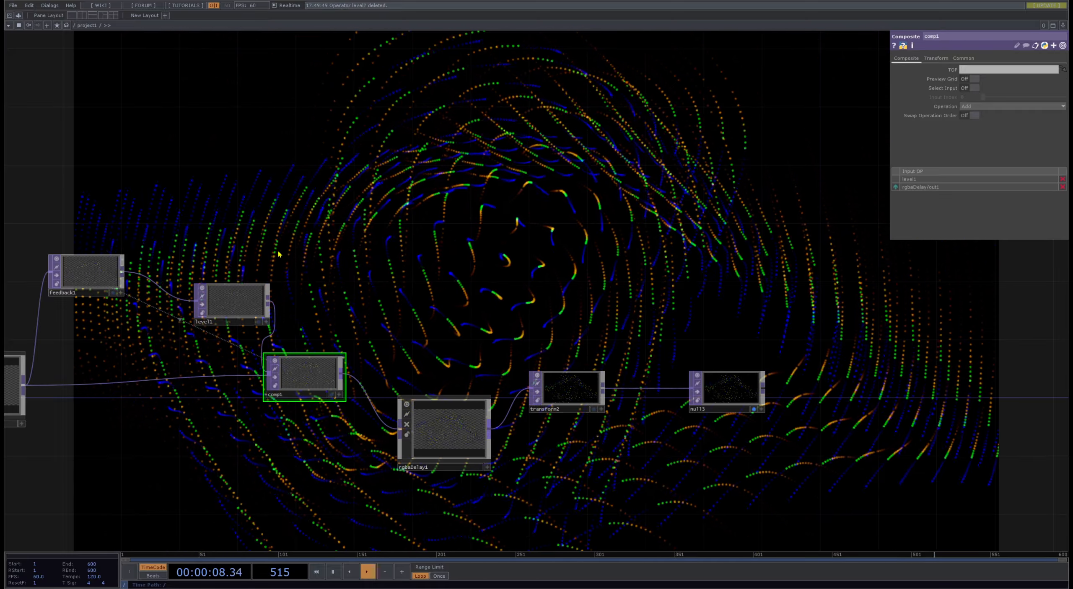
{"action": "left_click", "coordinate": [235, 301]}
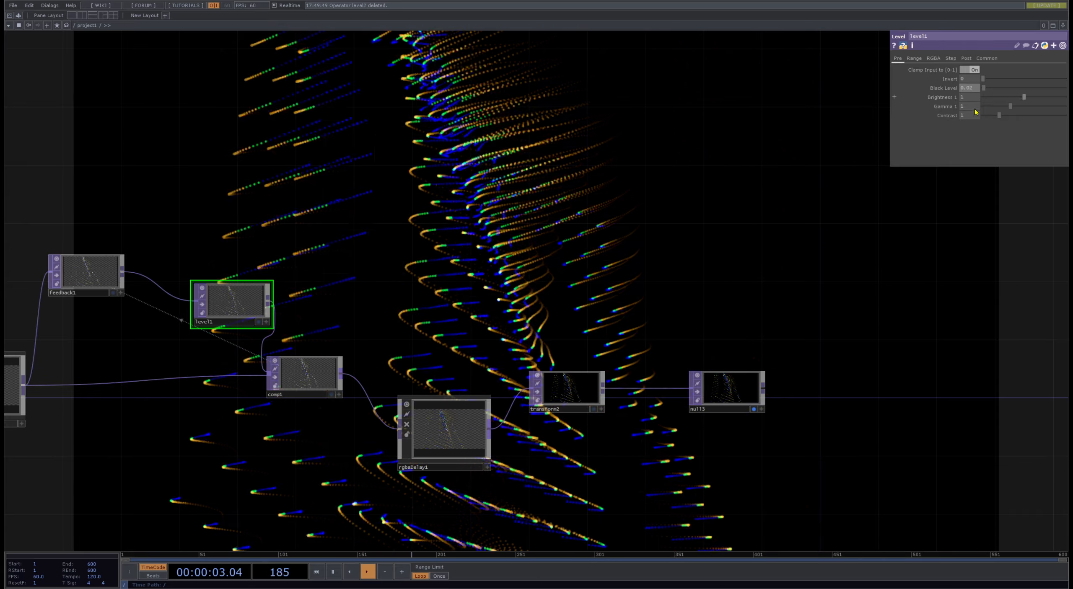
- Space out comp1, rgbaDelay1, transform2 and null3 along the chain, lining rgbaDelay1 up with comp1
{"action": "left_click_drag", "start_coordinate": [544, 253], "coordinate": [324, 215]}
{"action": "left_click_drag", "start_coordinate": [508, 353], "coordinate": [610, 353]}
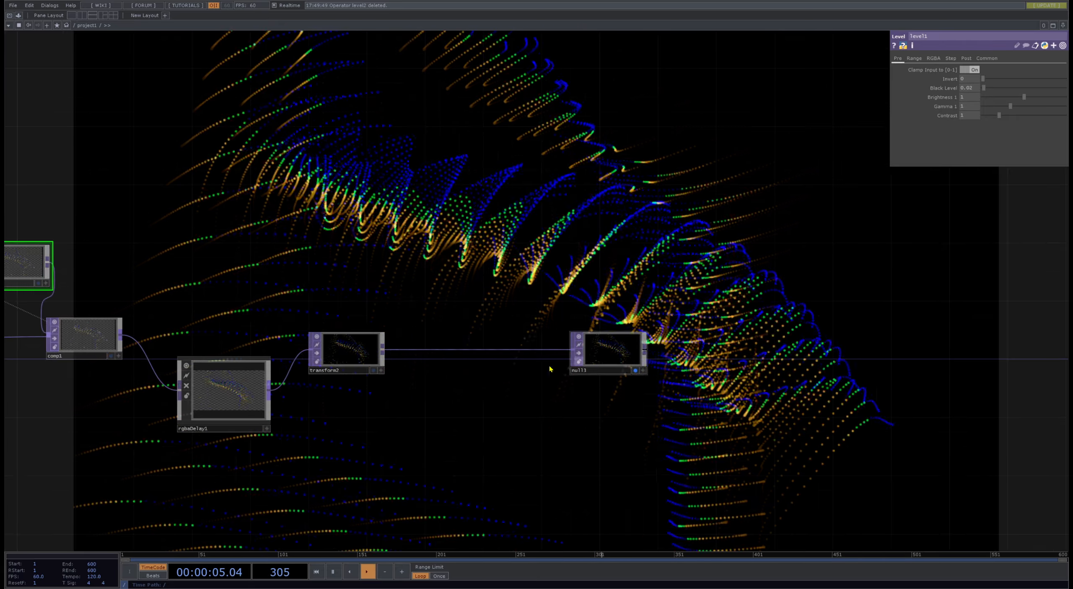
{"action": "left_click_drag", "start_coordinate": [360, 358], "coordinate": [404, 372]}
{"action": "left_click_drag", "start_coordinate": [230, 386], "coordinate": [230, 327]}
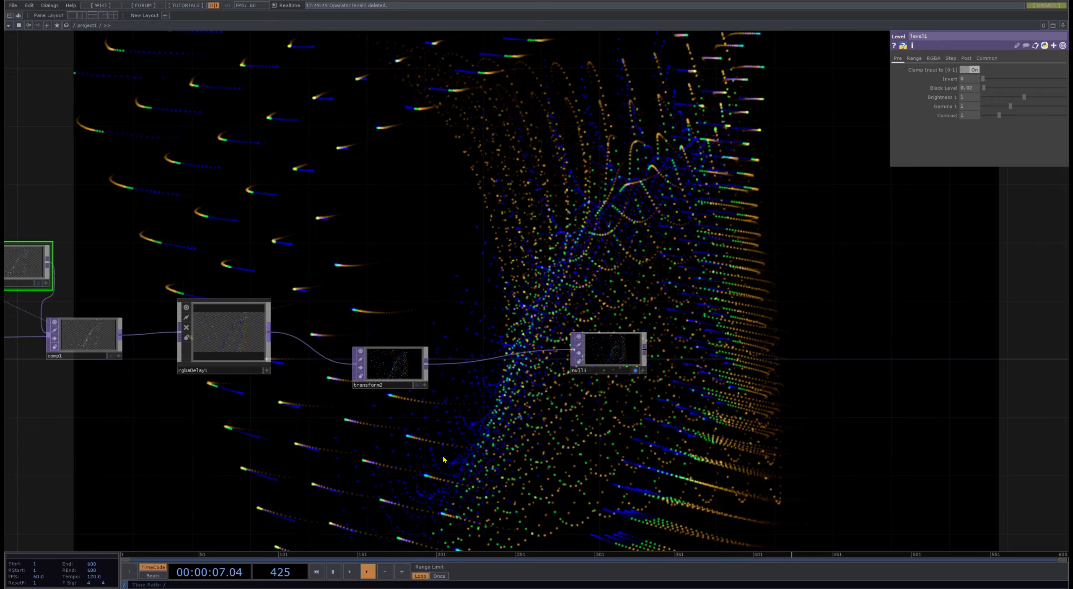
{"action": "left_click_drag", "start_coordinate": [460, 290], "coordinate": [778, 304]}
{"action": "left_click_drag", "start_coordinate": [209, 251], "coordinate": [194, 251]}
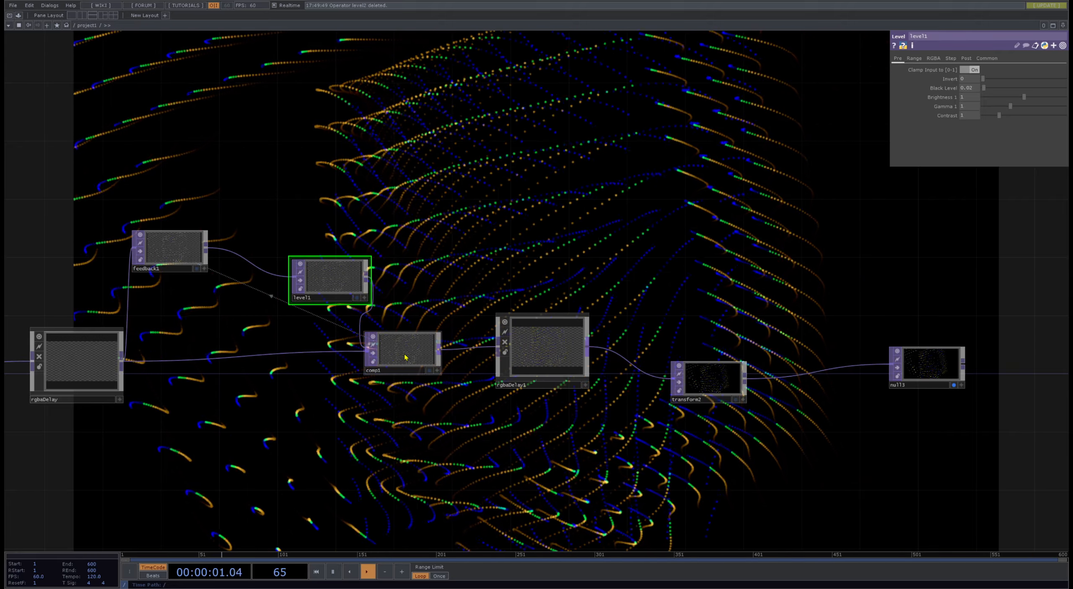
{"action": "left_click_drag", "start_coordinate": [403, 352], "coordinate": [417, 352]}
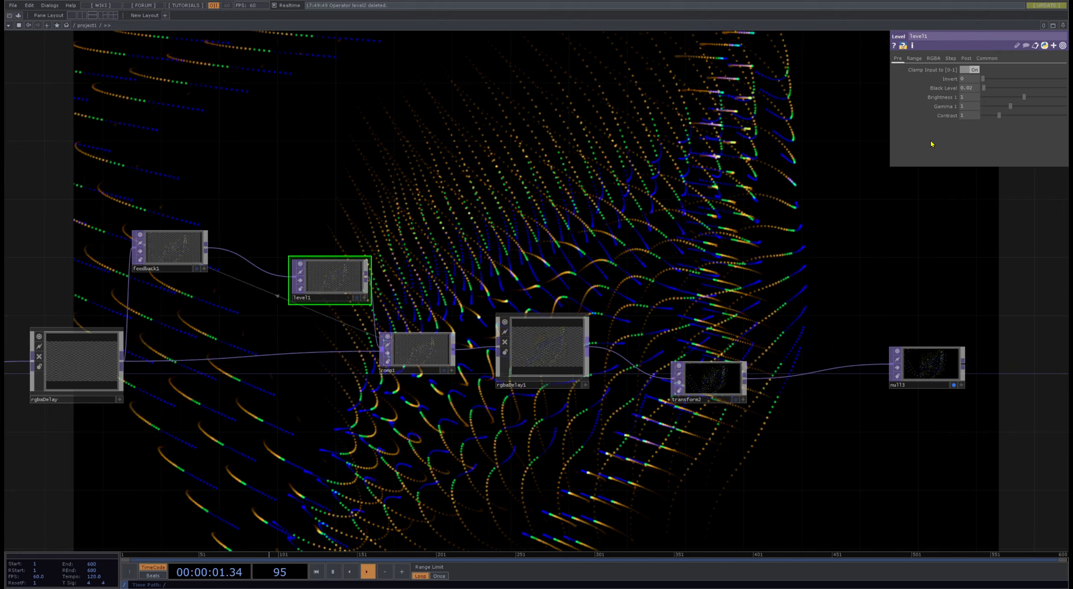
- Try the Atop, Average and Brightest operations on comp1
{"action": "left_click", "coordinate": [433, 350]}
{"action": "left_click", "coordinate": [976, 106]}
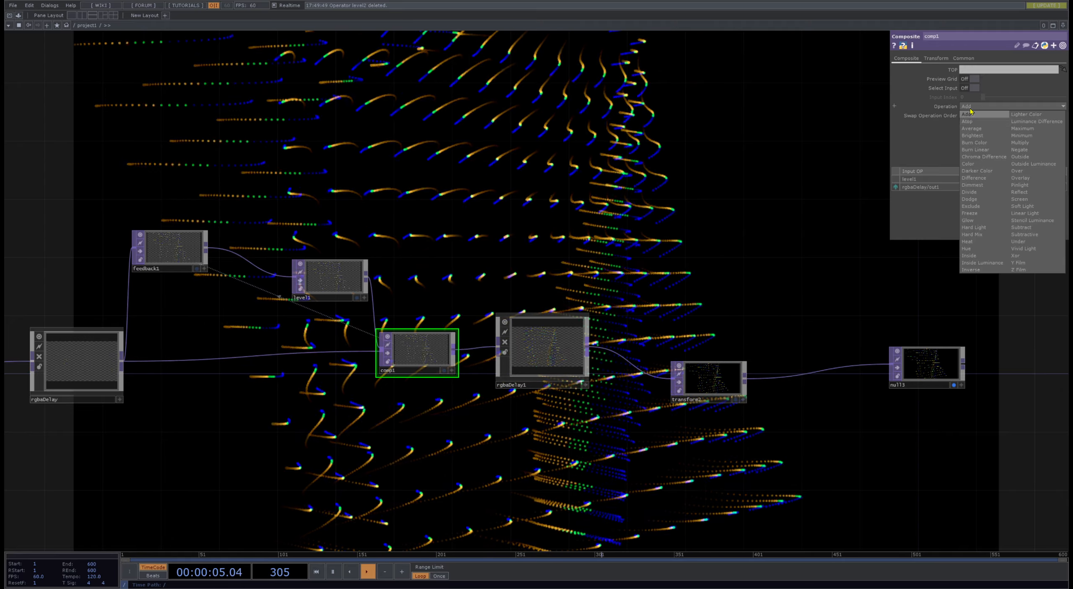
{"action": "left_click", "coordinate": [977, 122]}
{"action": "left_click_drag", "start_coordinate": [738, 216], "coordinate": [716, 264]}
{"action": "scroll", "coordinate": [719, 259], "scroll_direction": "down", "scroll_amount": 4}
{"action": "left_click_drag", "start_coordinate": [718, 314], "coordinate": [706, 459]}
{"action": "left_click", "coordinate": [977, 106]}
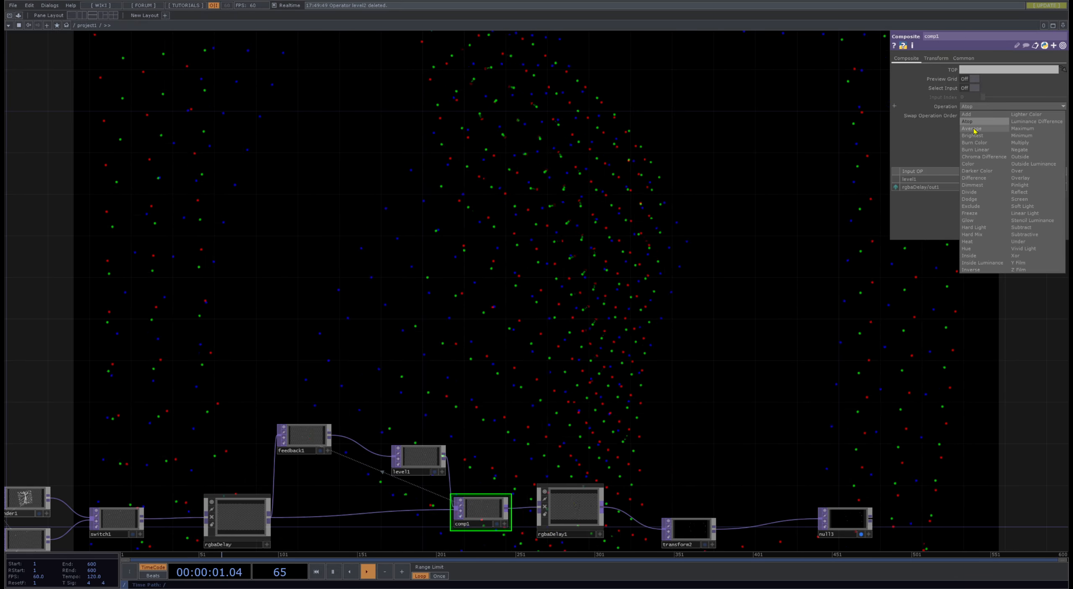
{"action": "left_click", "coordinate": [972, 128]}
{"action": "left_click", "coordinate": [977, 107]}
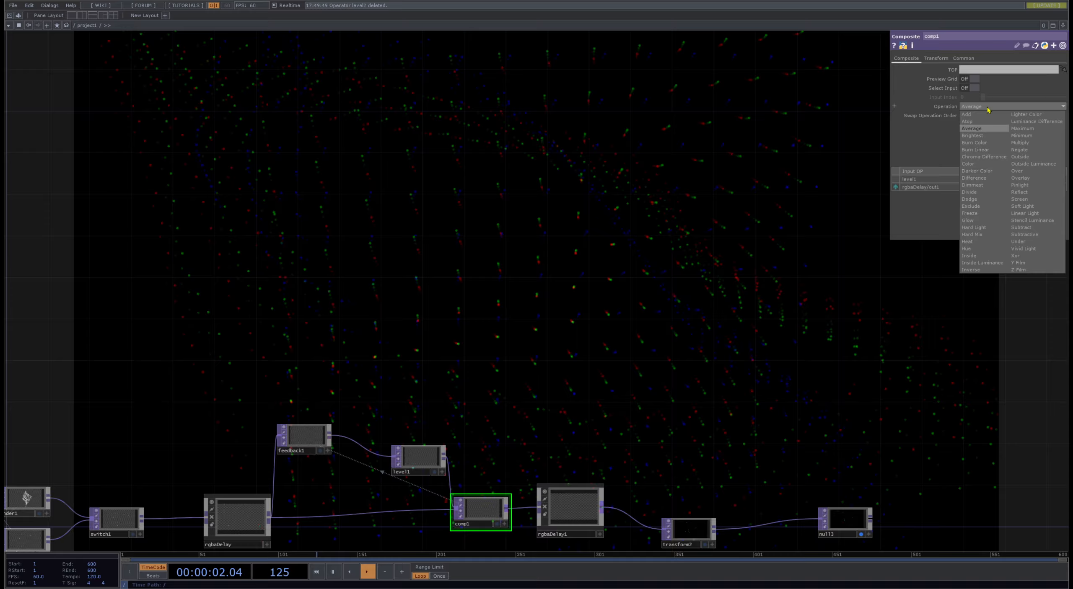
{"action": "left_click", "coordinate": [982, 137]}
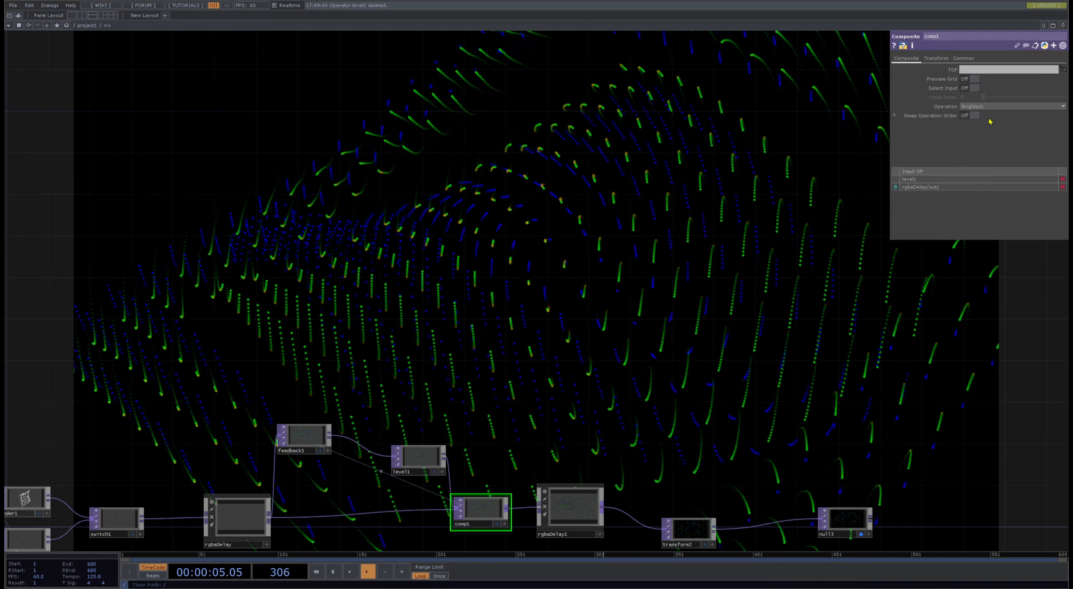
- Try the Burn Color, Chroma Difference and Color operations on comp1
{"action": "left_click", "coordinate": [998, 107]}
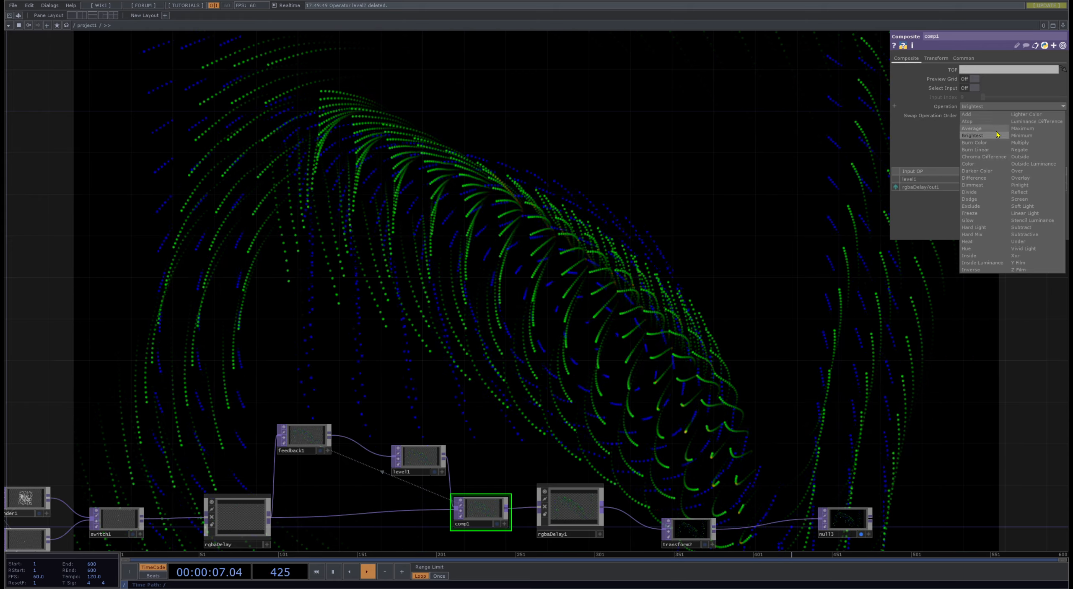
{"action": "left_click", "coordinate": [993, 143]}
{"action": "left_click", "coordinate": [998, 107]}
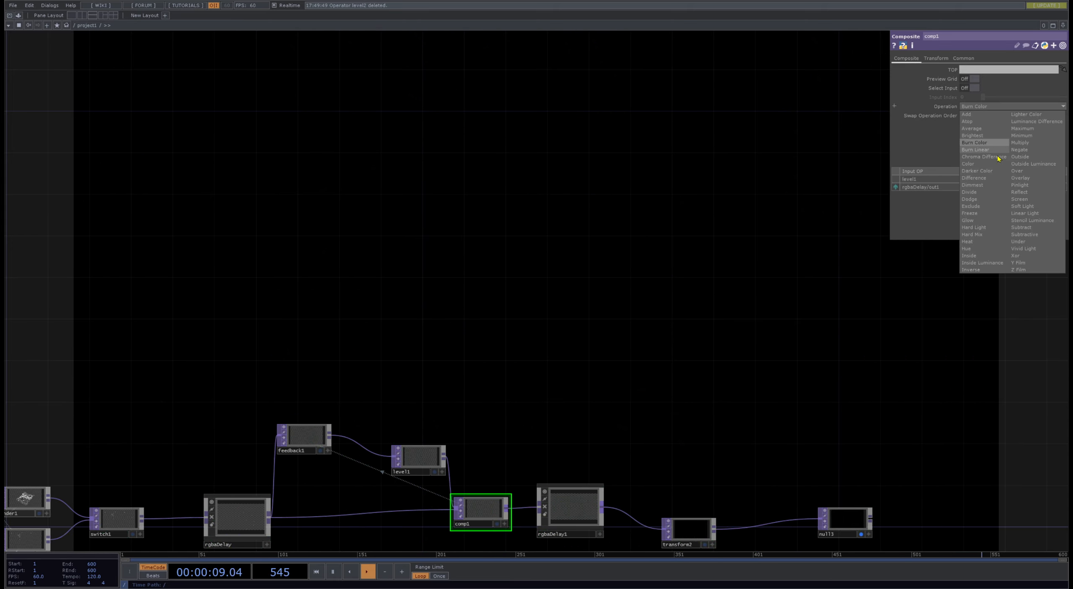
{"action": "left_click", "coordinate": [998, 158]}
{"action": "left_click", "coordinate": [993, 107]}
{"action": "left_click", "coordinate": [995, 108]}
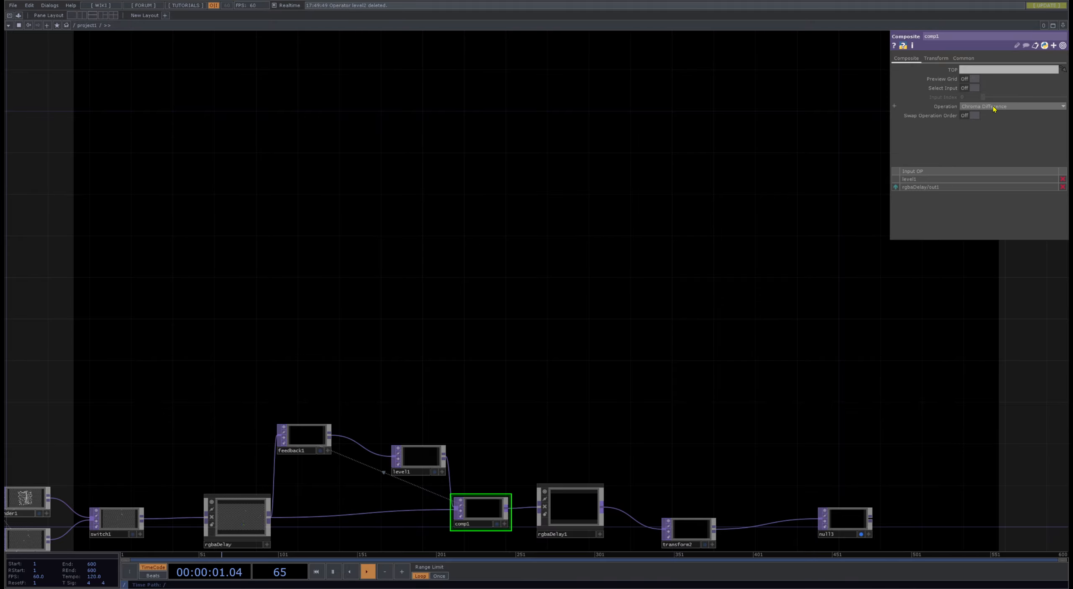
{"action": "left_click", "coordinate": [994, 107]}
{"action": "left_click", "coordinate": [993, 167]}
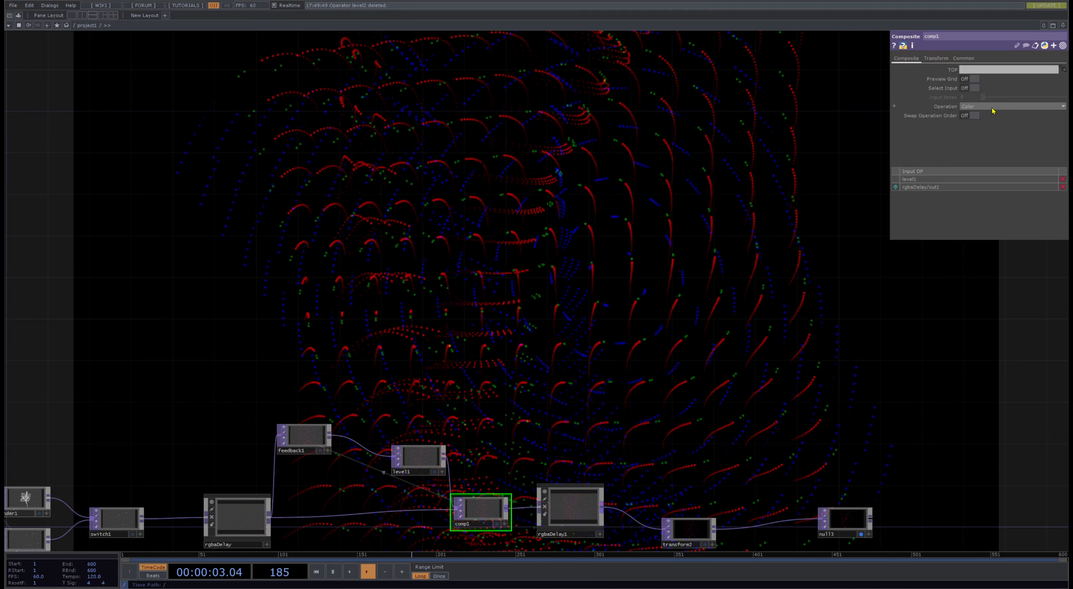
- Try the Darker Color, Difference, Dimmest, Divide and Exclude operations on comp1
{"action": "left_click", "coordinate": [992, 111]}
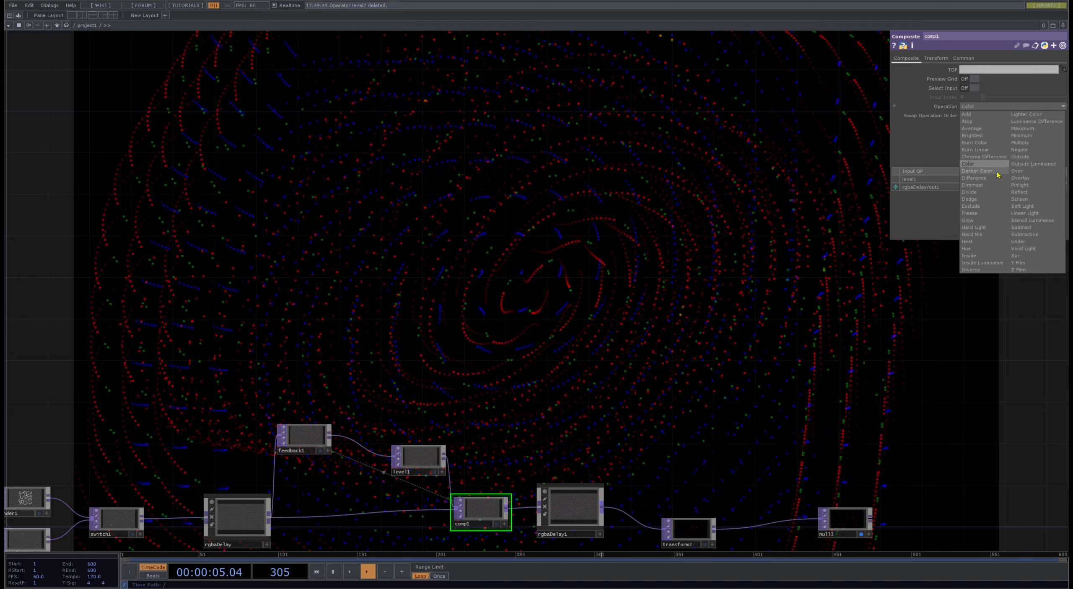
{"action": "left_click", "coordinate": [991, 174]}
{"action": "left_click", "coordinate": [993, 106]}
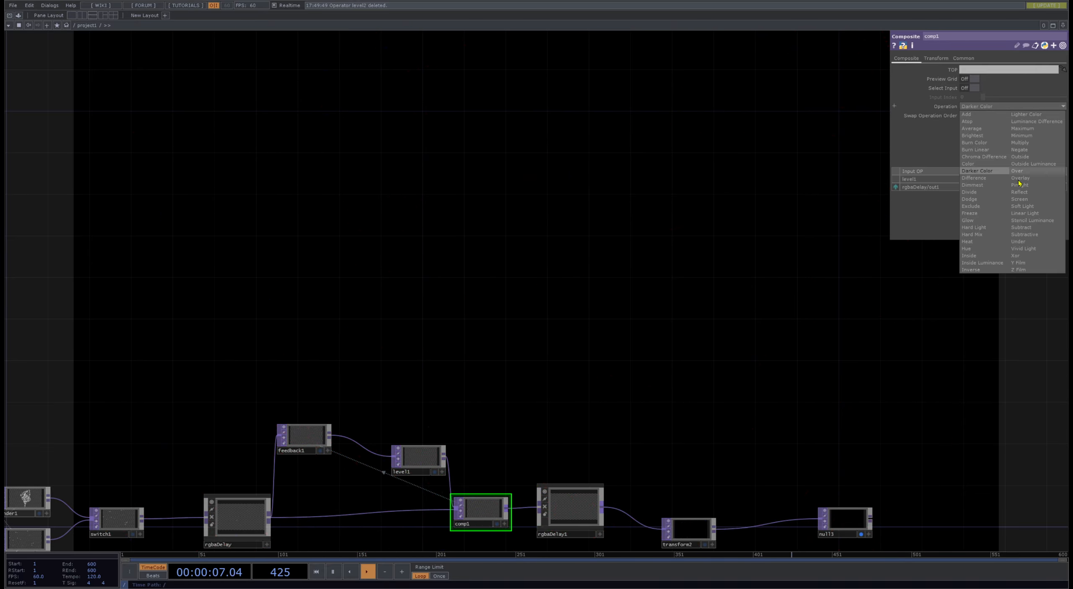
{"action": "left_click", "coordinate": [991, 181]}
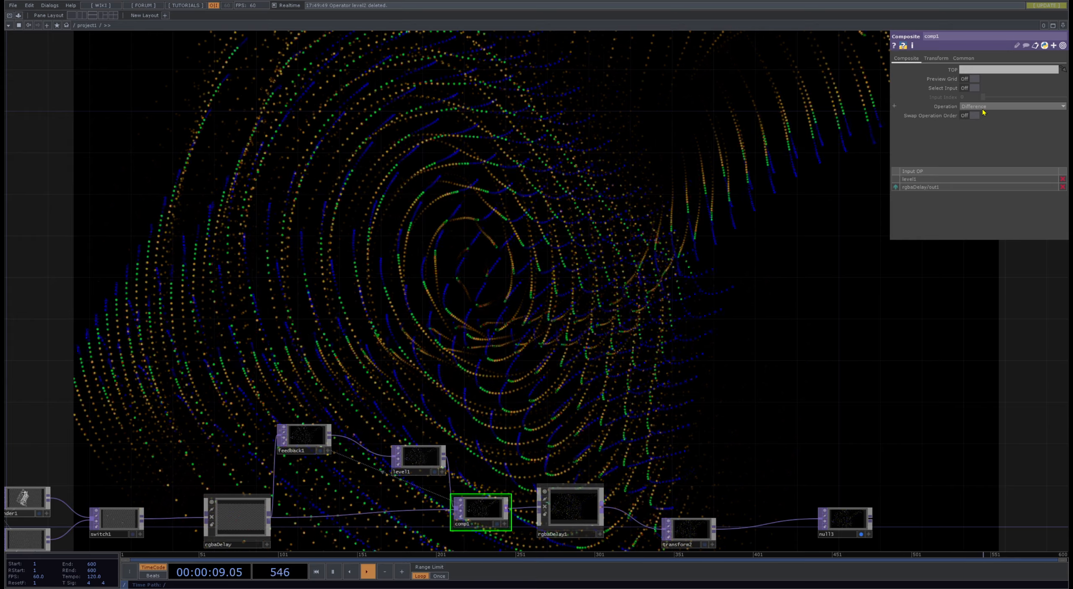
{"action": "left_click", "coordinate": [984, 110]}
{"action": "left_click", "coordinate": [991, 189]}
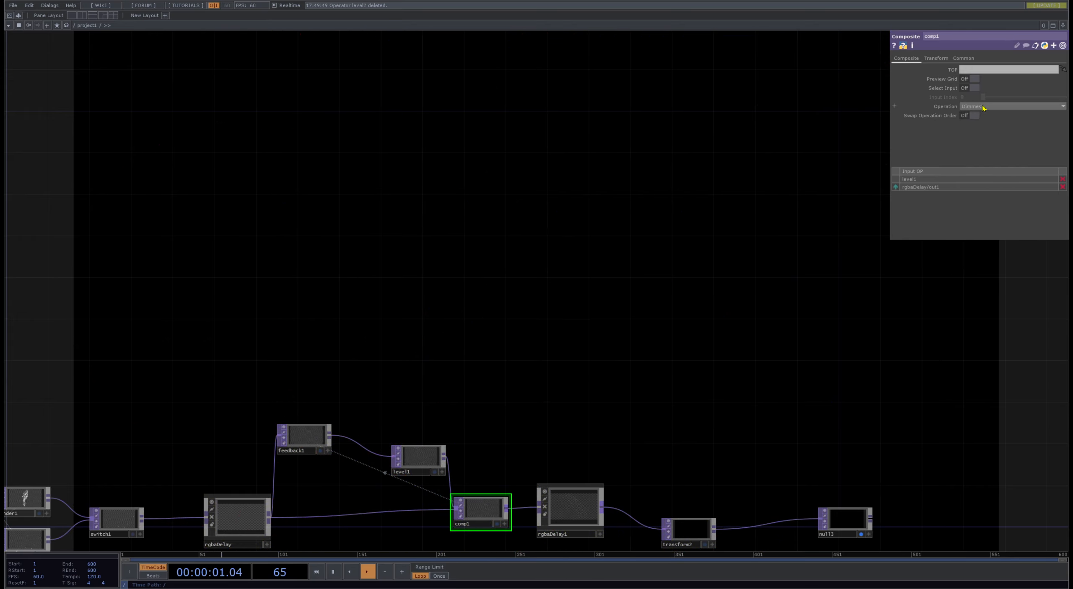
{"action": "left_click", "coordinate": [983, 108]}
{"action": "left_click", "coordinate": [974, 193]}
{"action": "left_click", "coordinate": [986, 107]}
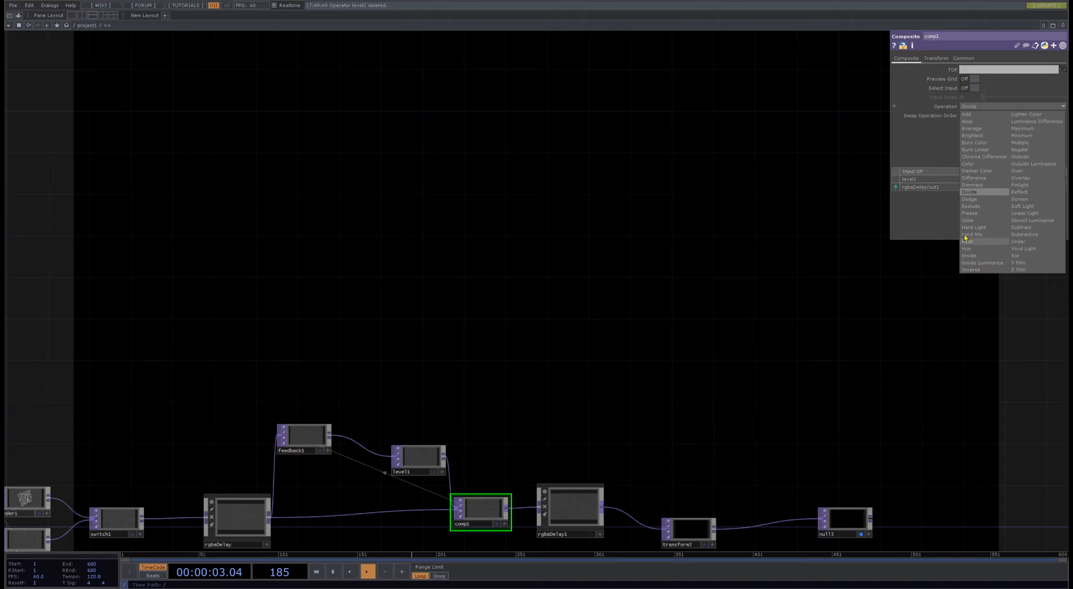
{"action": "left_click", "coordinate": [971, 206]}
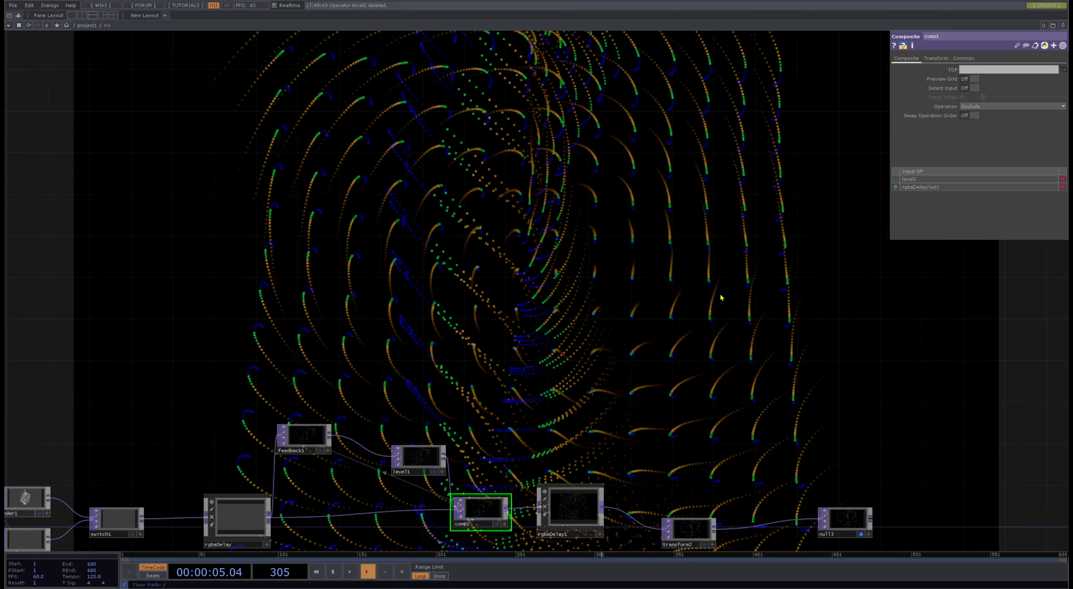
{"action": "left_click_drag", "start_coordinate": [721, 298], "coordinate": [676, 274]}
- Set comp1's Operation to Glow
{"action": "left_click", "coordinate": [983, 107]}
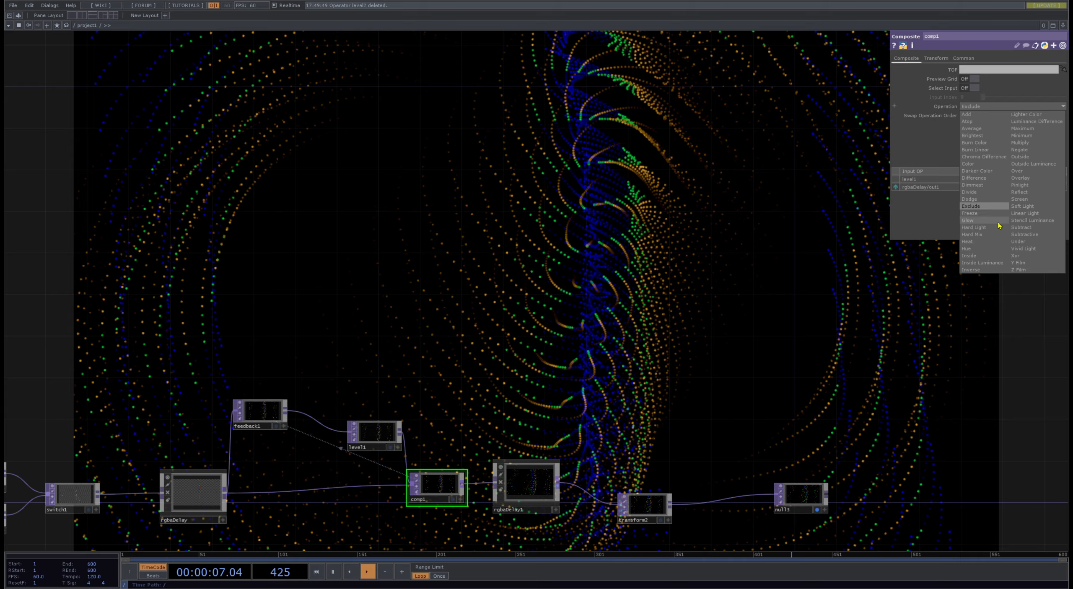
{"action": "left_click", "coordinate": [996, 222]}
{"action": "left_click_drag", "start_coordinate": [736, 234], "coordinate": [685, 265]}
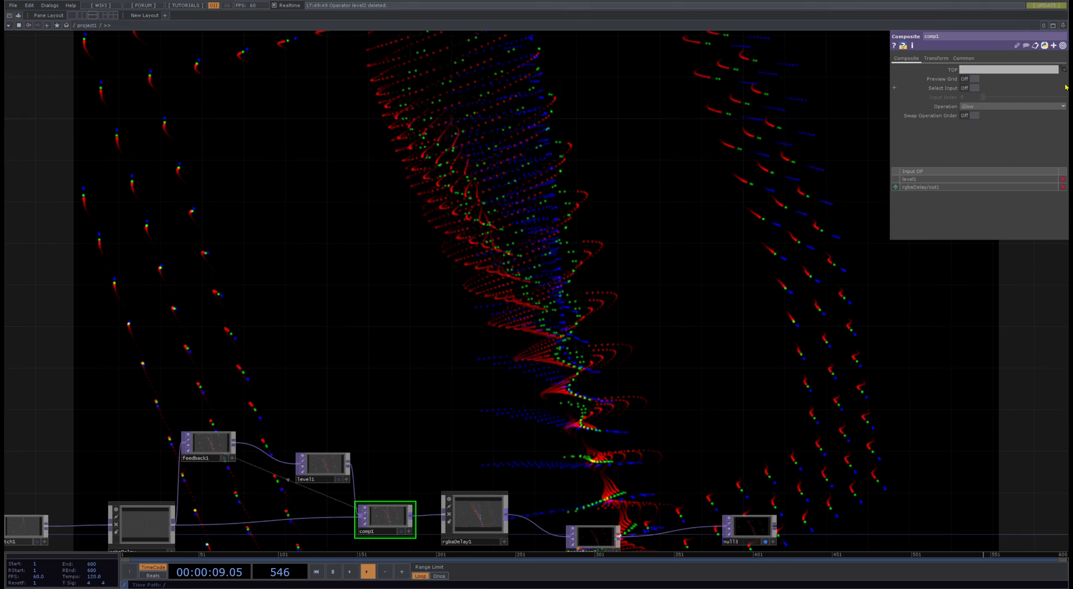
- Move null3 and transform2 farther along the chain to leave a wide gap after rgbaDelay1
{"action": "left_click", "coordinate": [980, 109]}
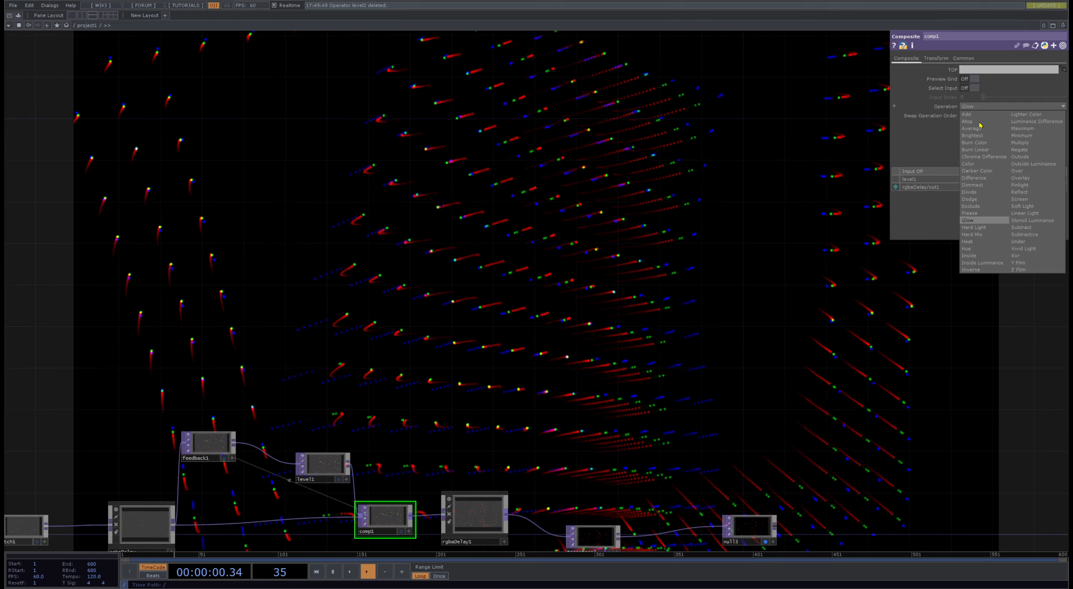
{"action": "left_click", "coordinate": [621, 250]}
{"action": "left_click_drag", "start_coordinate": [679, 344], "coordinate": [498, 210]}
{"action": "left_click_drag", "start_coordinate": [670, 411], "coordinate": [582, 337]}
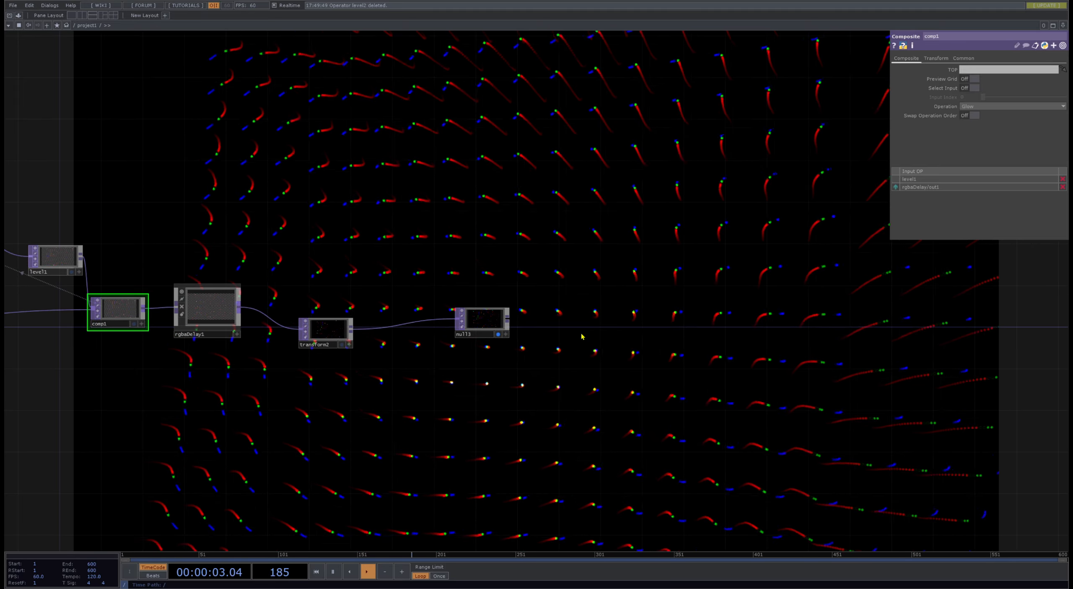
{"action": "left_click_drag", "start_coordinate": [491, 324], "coordinate": [668, 334]}
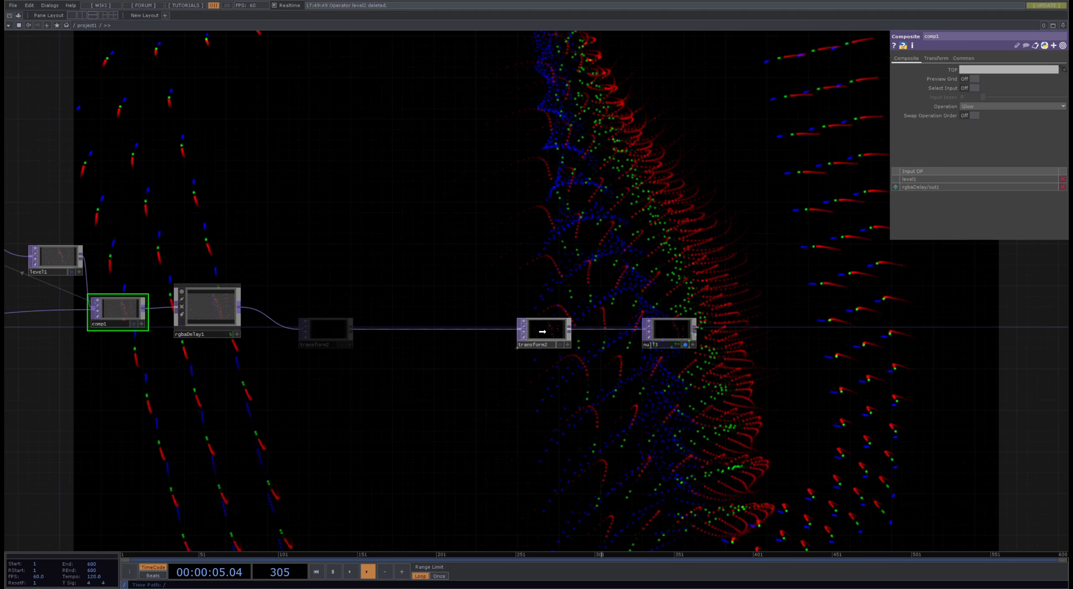
{"action": "left_click_drag", "start_coordinate": [543, 332], "coordinate": [553, 331]}
{"action": "left_click_drag", "start_coordinate": [421, 275], "coordinate": [506, 336]}
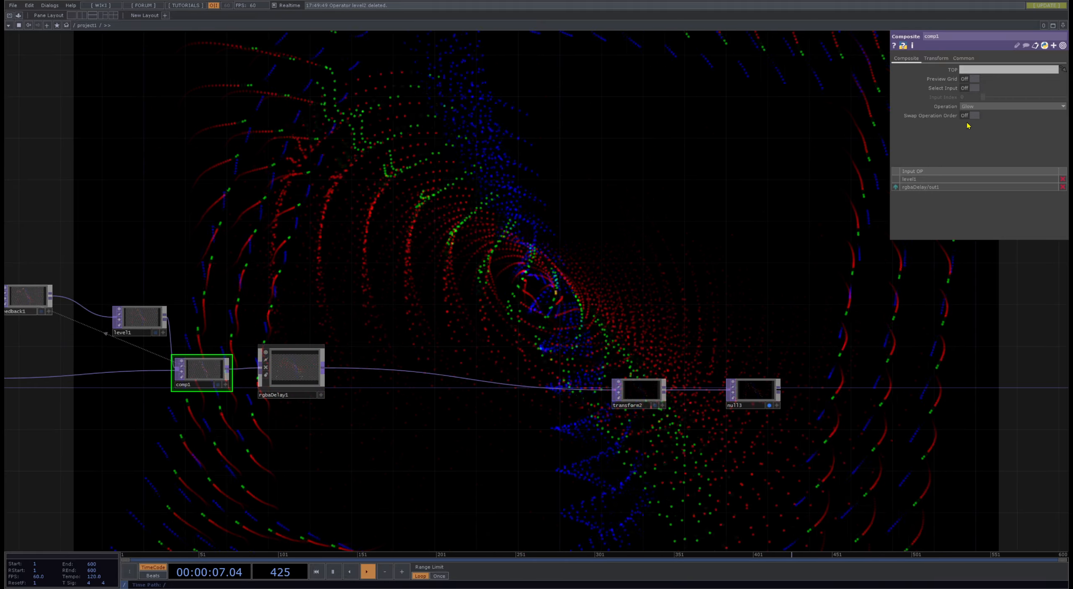
{"action": "left_click_drag", "start_coordinate": [499, 277], "coordinate": [718, 287]}
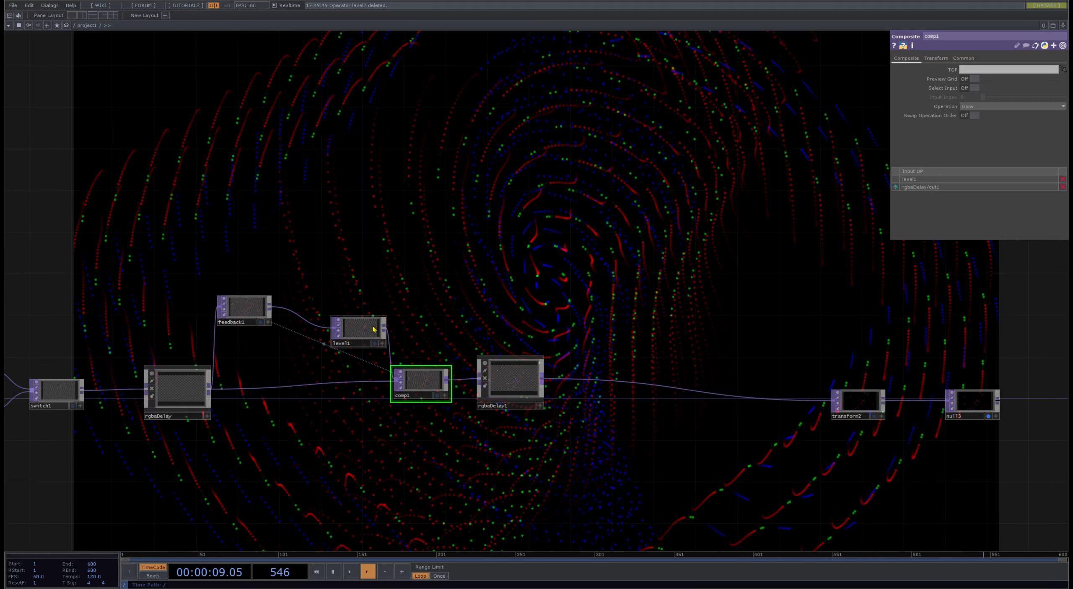
- Spread feedback1 and level1 apart and insert a Transform TOP on the connection between them
{"action": "left_click_drag", "start_coordinate": [374, 329], "coordinate": [395, 308]}
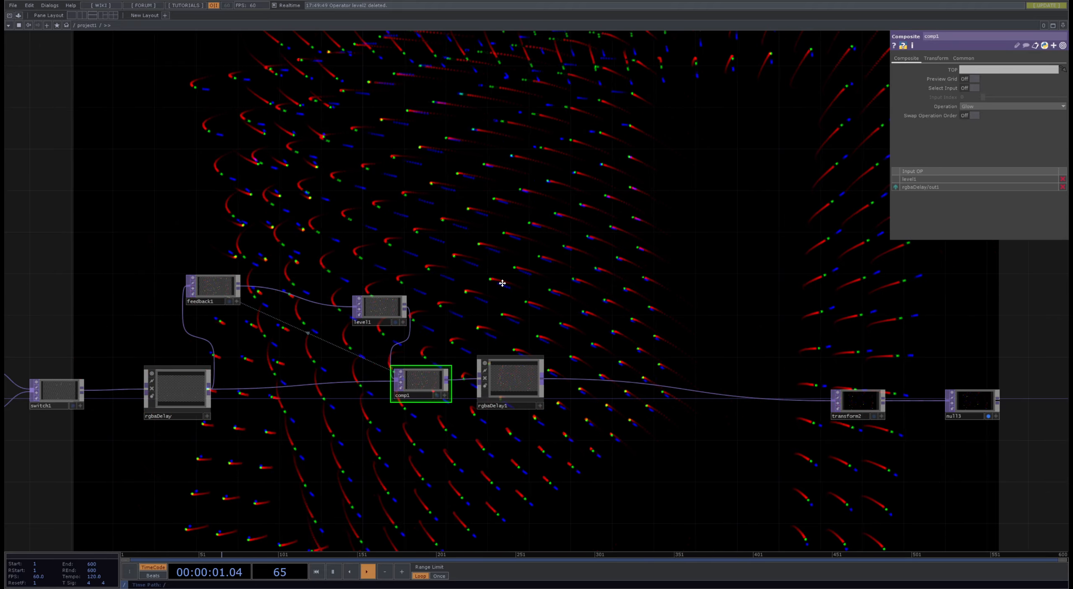
{"action": "left_click_drag", "start_coordinate": [502, 283], "coordinate": [680, 298]}
{"action": "right_click", "coordinate": [475, 312]}
{"action": "left_click", "coordinate": [500, 304]}
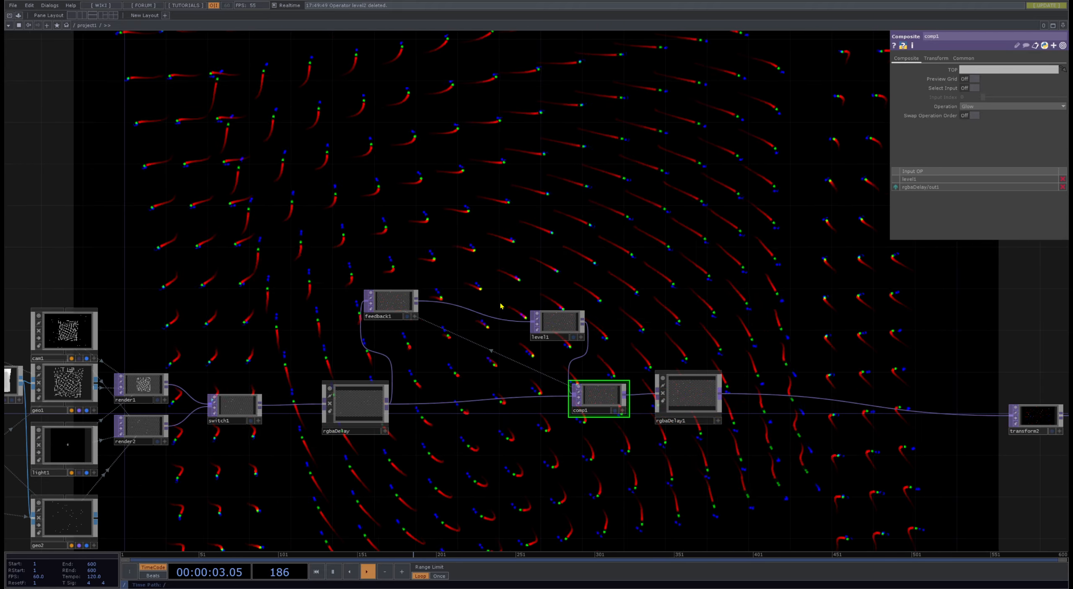
{"action": "left_click", "coordinate": [485, 323]}
{"action": "left_click_drag", "start_coordinate": [673, 224], "coordinate": [625, 276]}
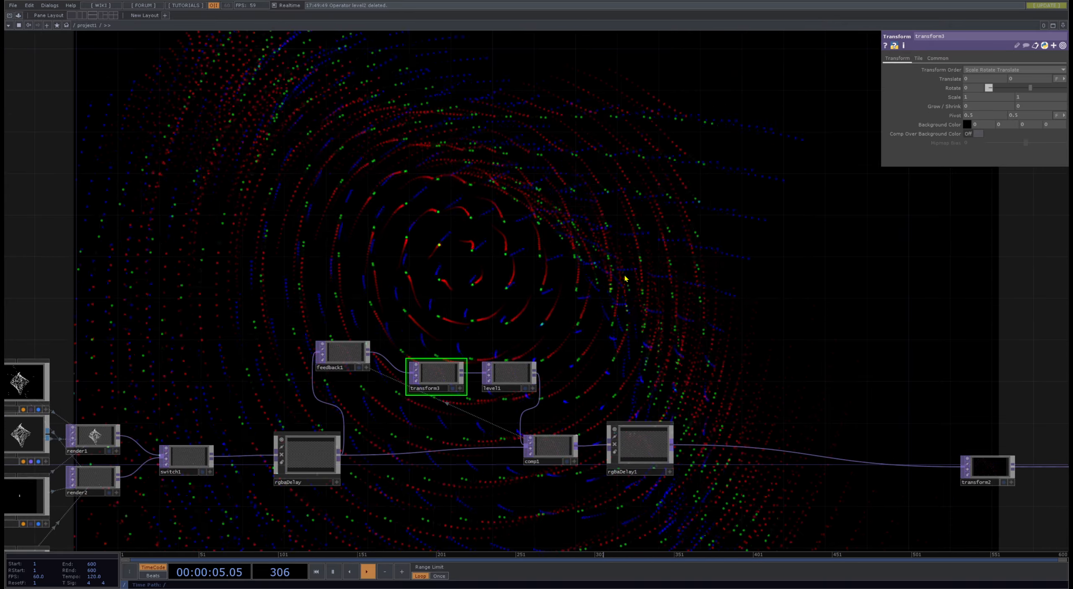
- Try a uniform Scale of 0.97 on transform3 in the feedback loop
{"action": "left_click_drag", "start_coordinate": [726, 289], "coordinate": [754, 483]}
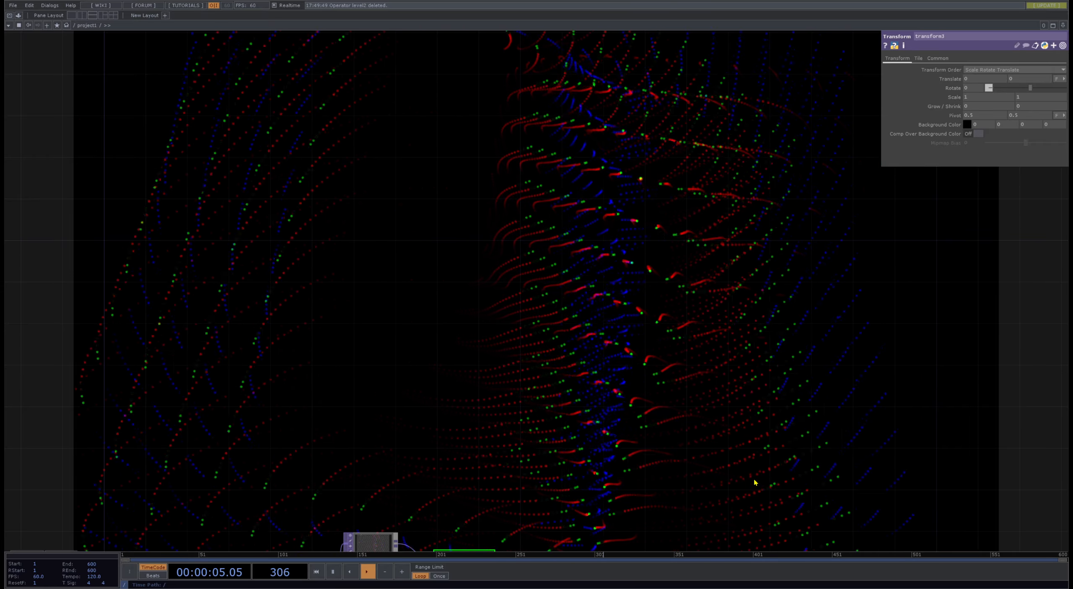
{"action": "left_click_drag", "start_coordinate": [686, 442], "coordinate": [726, 220]}
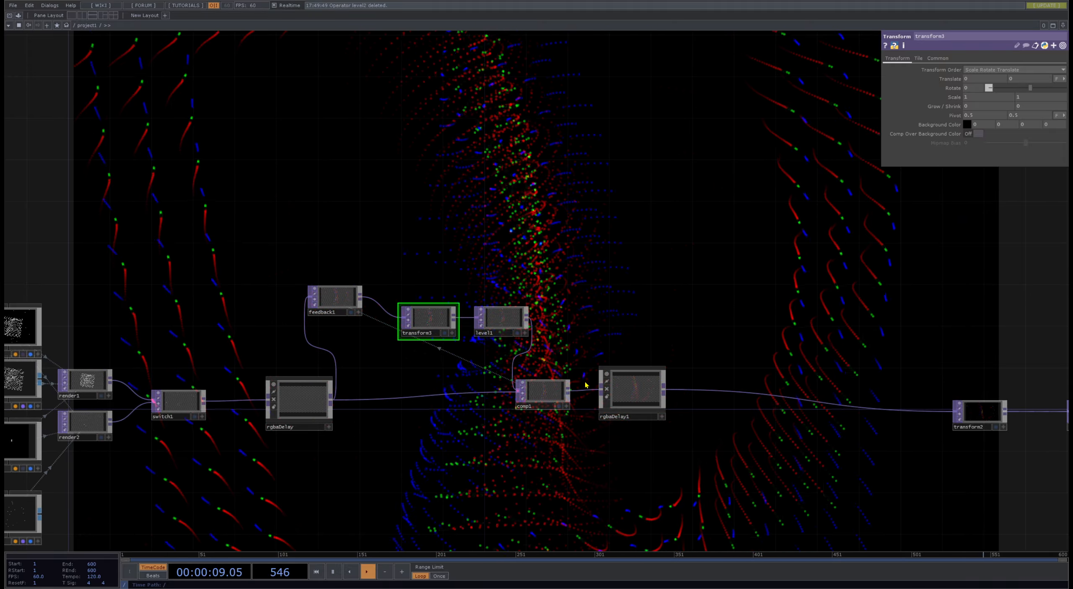
{"action": "scroll", "coordinate": [462, 348], "scroll_direction": "up", "scroll_amount": 5}
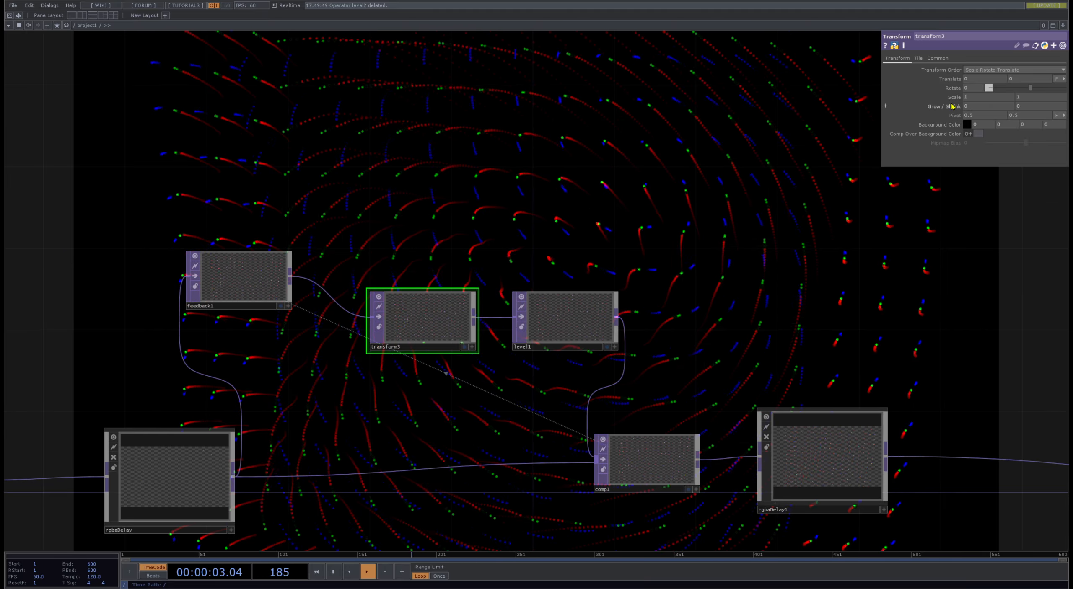
{"action": "middle_click_drag", "start_coordinate": [957, 99], "coordinate": [952, 81]}
{"action": "left_click_drag", "start_coordinate": [708, 241], "coordinate": [700, 344]}
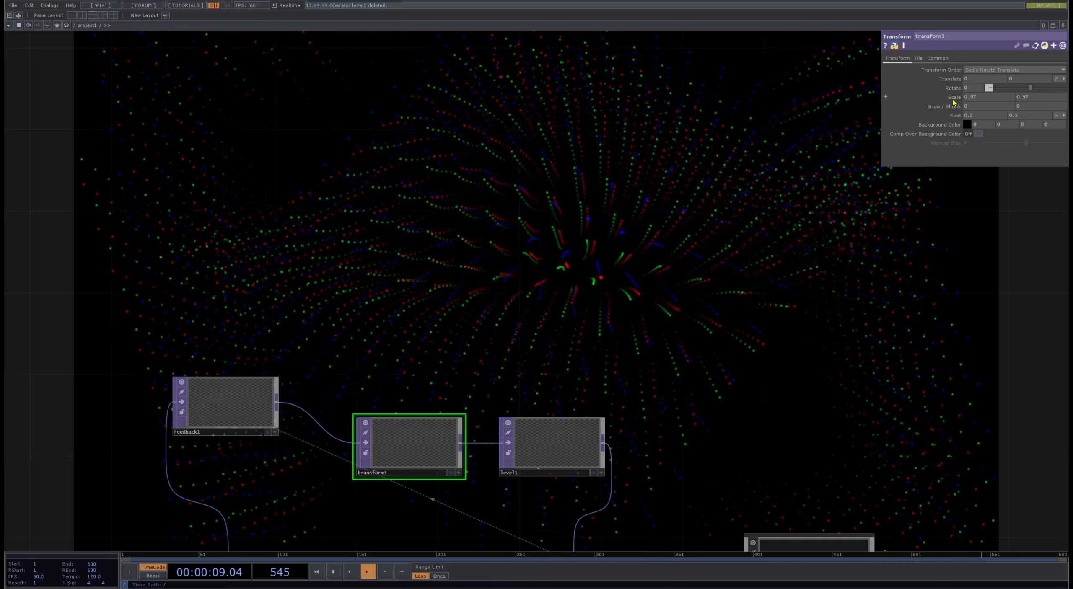
- Try enlarging the feedback by raising transform3's Scale to 1.01 and 1.11
{"action": "middle_click_drag", "start_coordinate": [953, 103], "coordinate": [953, 81]}
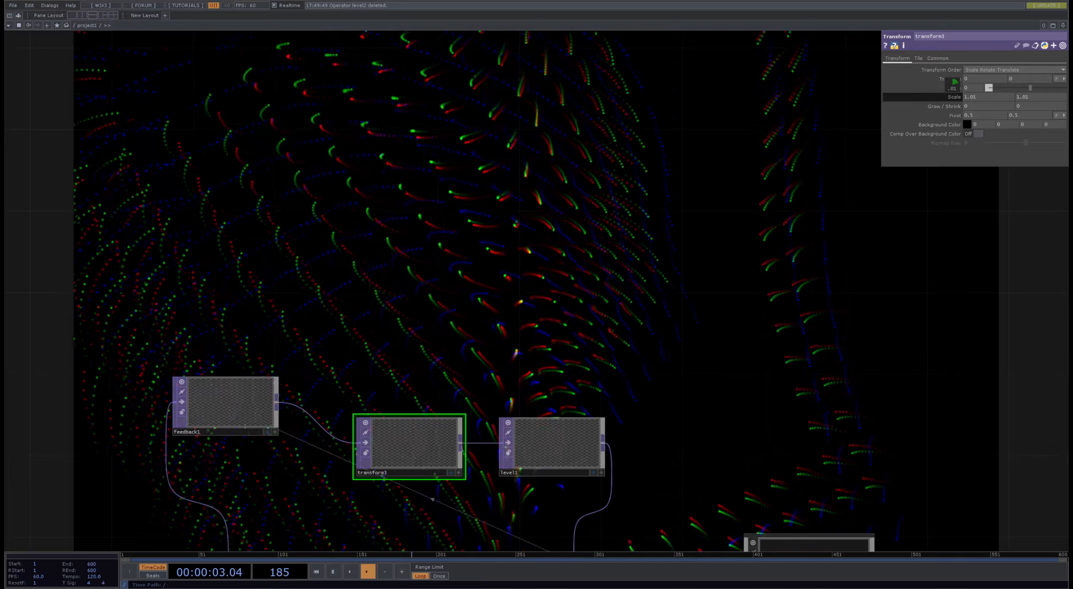
{"action": "middle_click_drag", "start_coordinate": [953, 85], "coordinate": [956, 86]}
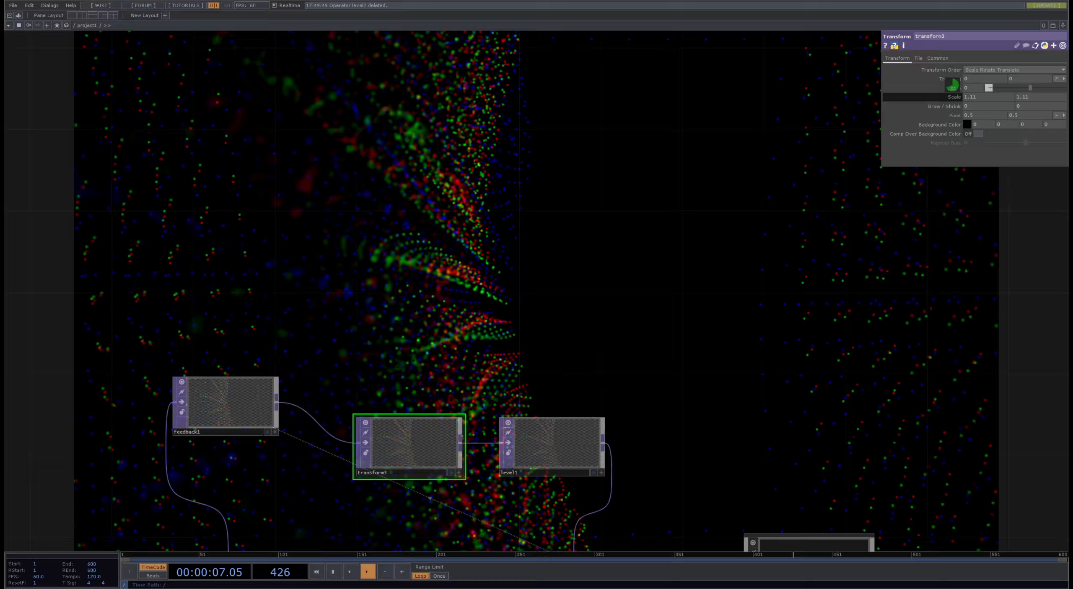
{"action": "middle_click_drag", "start_coordinate": [953, 86], "coordinate": [952, 86]}
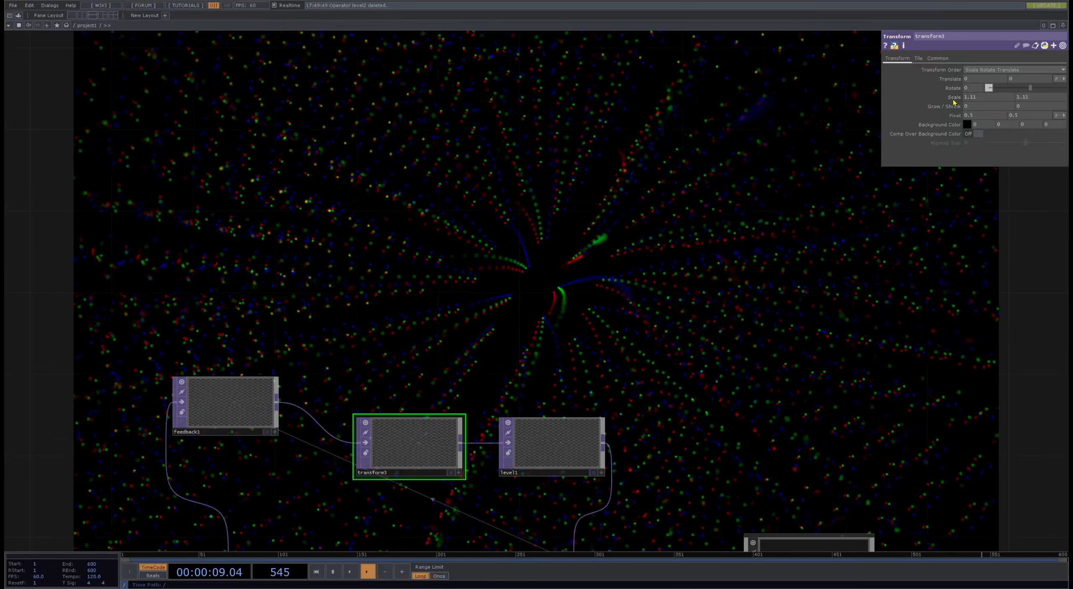
{"action": "left_click_drag", "start_coordinate": [757, 391], "coordinate": [765, 411]}
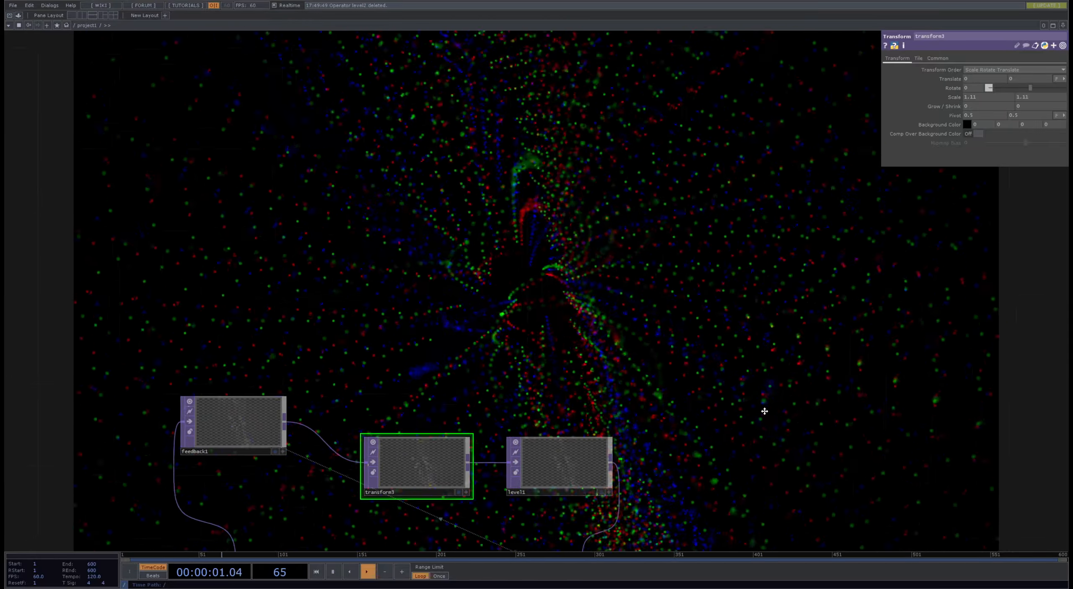
- Reset both Scale values of transform3 to 1
{"action": "left_click_drag", "start_coordinate": [732, 279], "coordinate": [717, 219]}
{"action": "left_click", "coordinate": [988, 99]}
{"action": "type", "text": "1"}
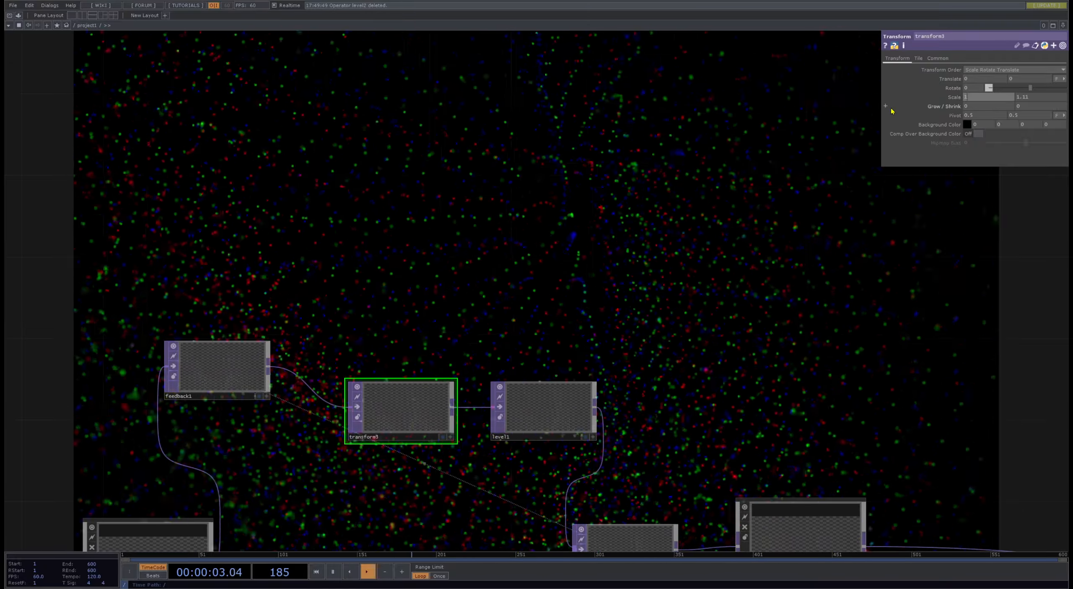
{"action": "key", "text": "Tab"}
{"action": "type", "text": "1"}
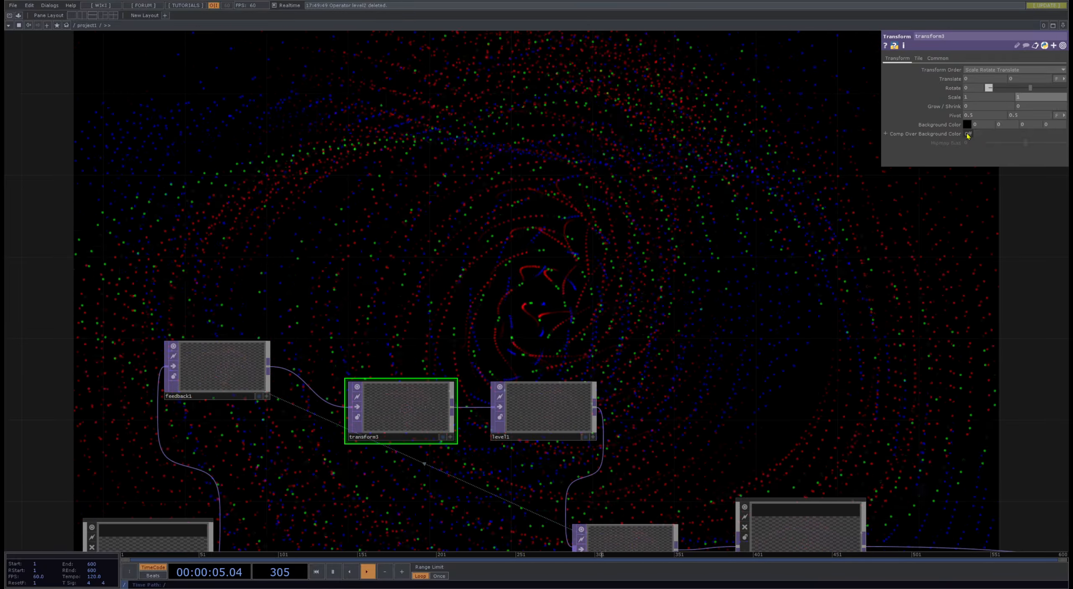
{"action": "left_click", "coordinate": [979, 134]}
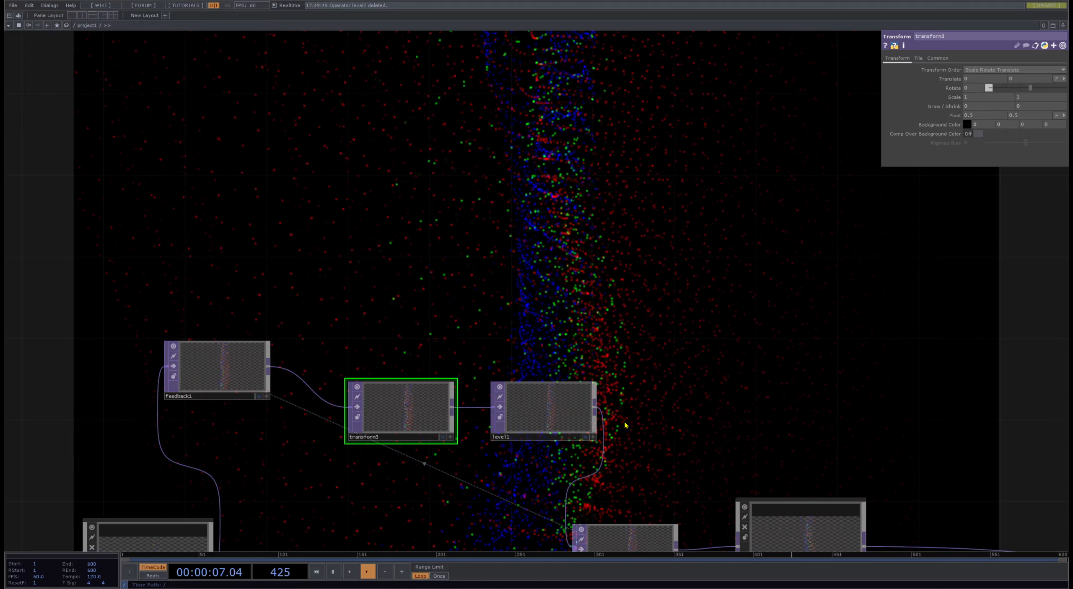
- Make room after feedback1, branch a Cache TOP off its output and set the Cache Size to 2
{"action": "left_click_drag", "start_coordinate": [558, 410], "coordinate": [749, 403]}
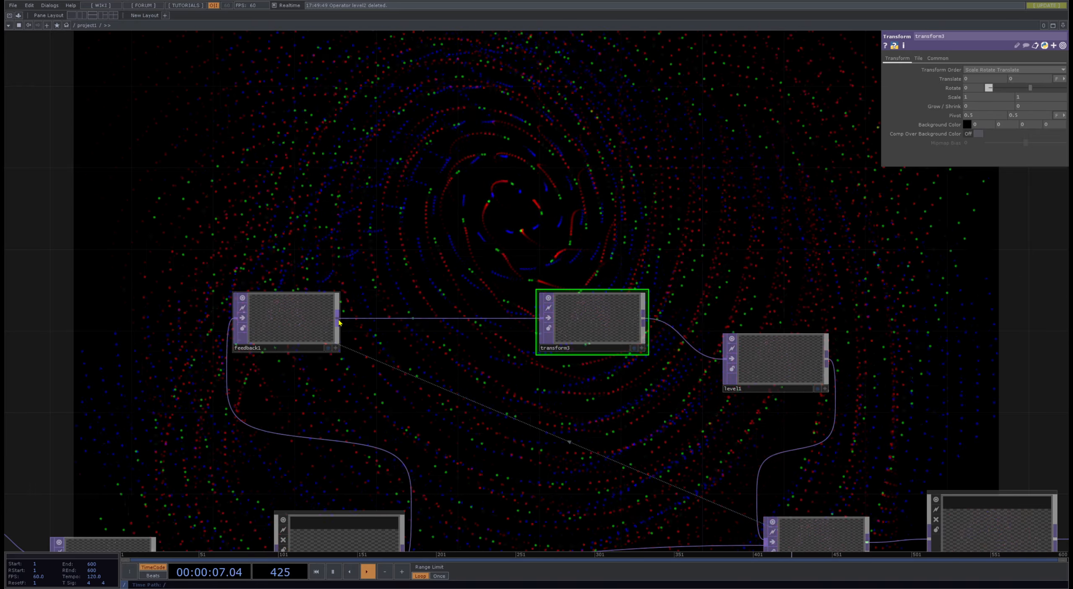
{"action": "left_click", "coordinate": [414, 262]}
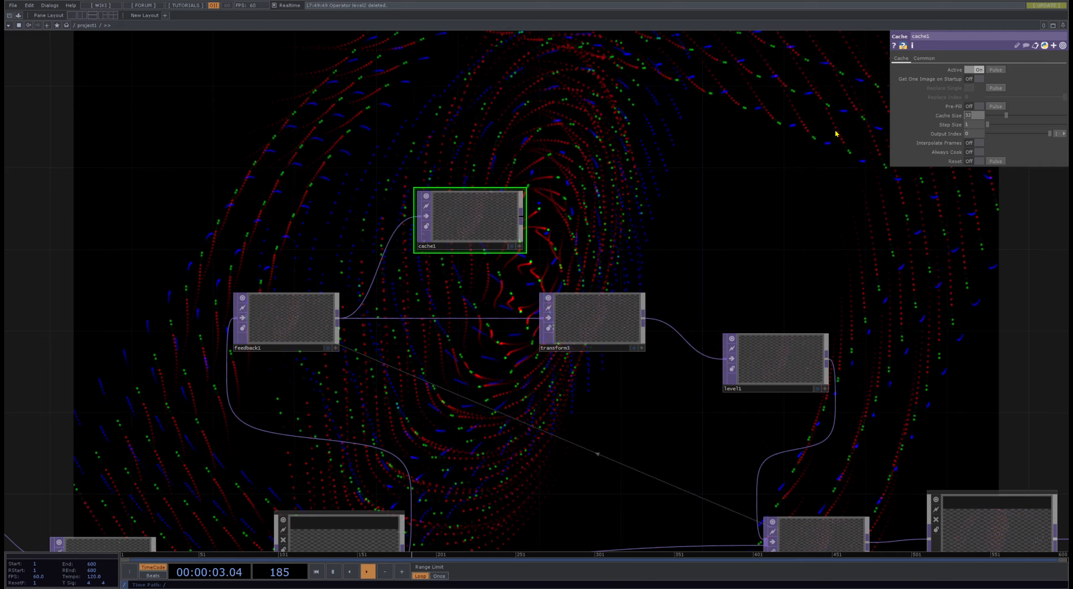
{"action": "type", "text": "2"}
{"action": "key", "text": "Return"}
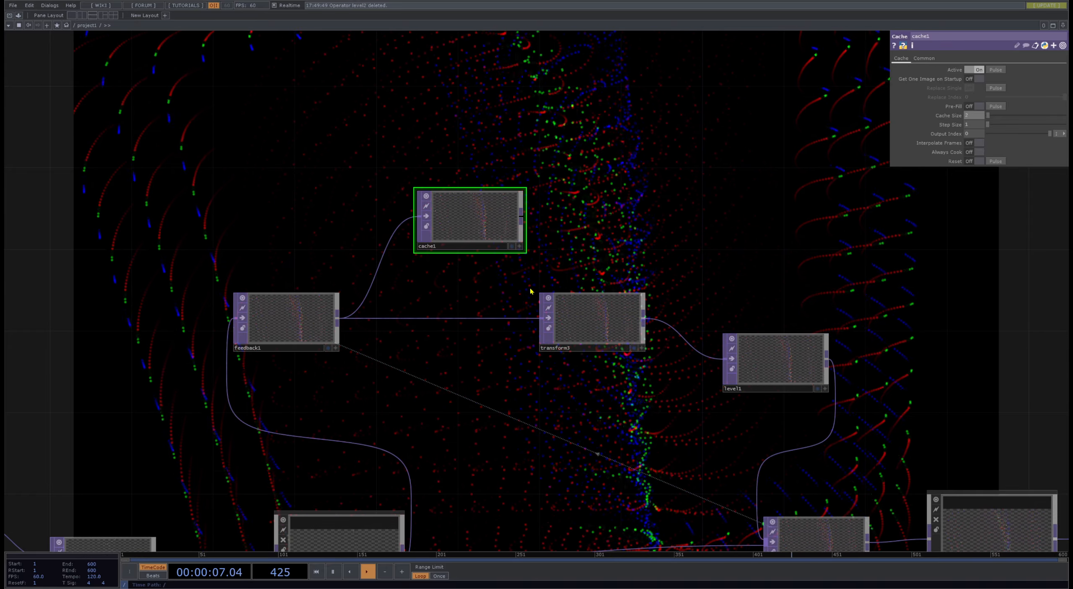
{"action": "left_click_drag", "start_coordinate": [484, 228], "coordinate": [484, 207]}
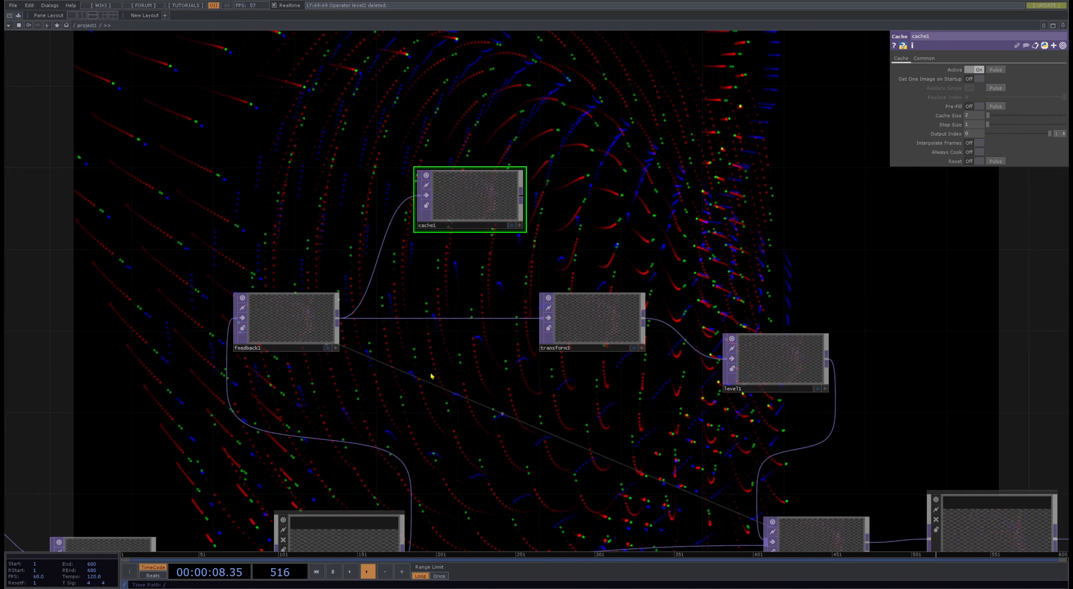
- Add a Cache Select TOP that references cache1 and feeds transform3, replacing the direct feedback1 connection
{"action": "left_click", "coordinate": [300, 330]}
{"action": "left_click", "coordinate": [412, 372]}
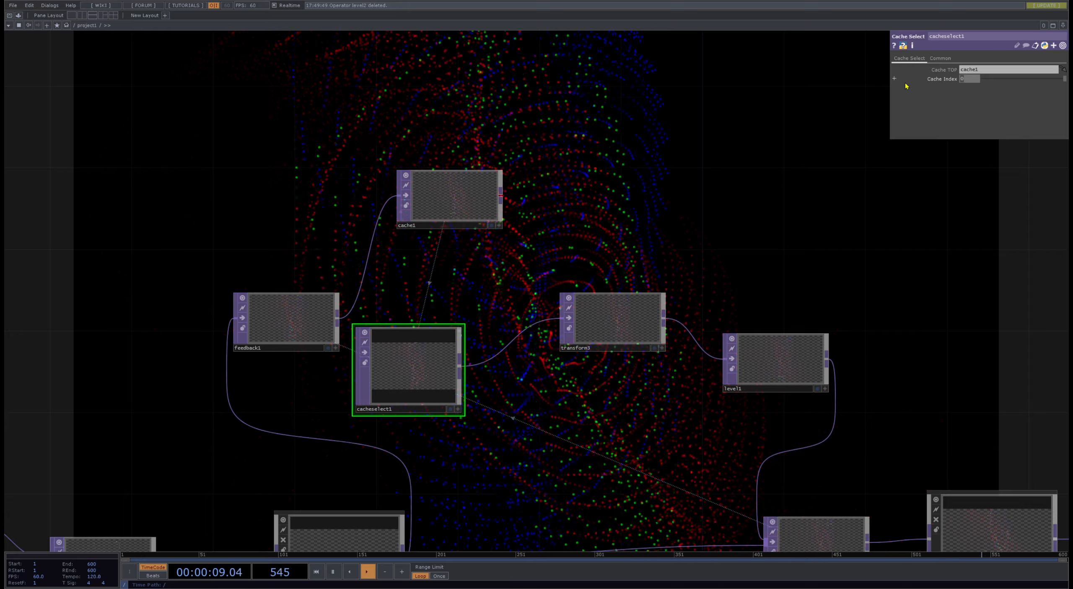
{"action": "left_click_drag", "start_coordinate": [625, 319], "coordinate": [685, 307]}
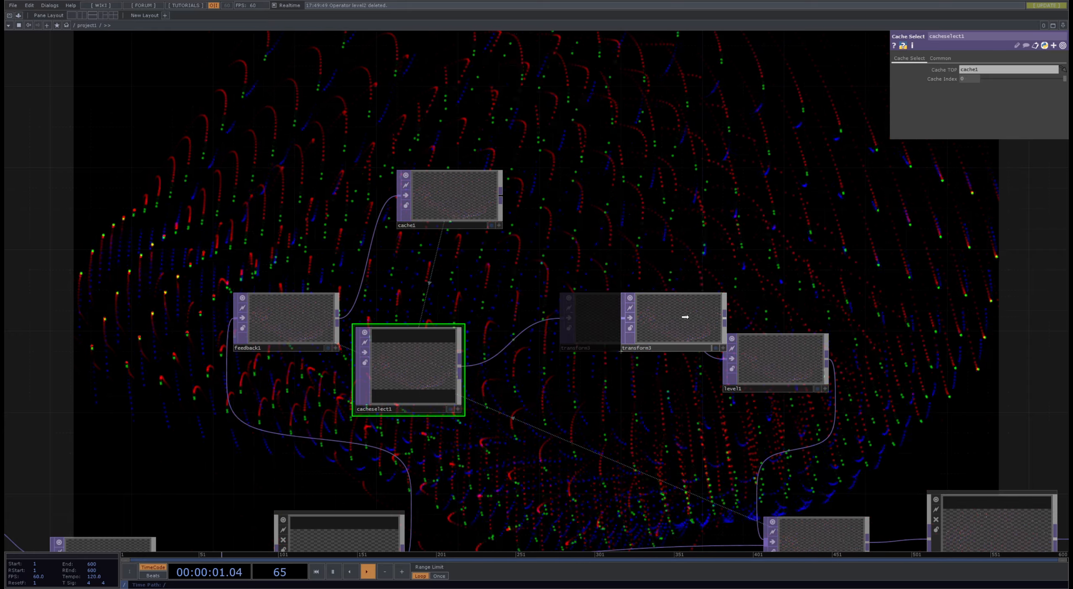
- Add a Difference TOP fed by cache1 and cacheselect1, and connect its output to transform3
{"action": "left_click", "coordinate": [386, 265]}
{"action": "left_click", "coordinate": [560, 314]}
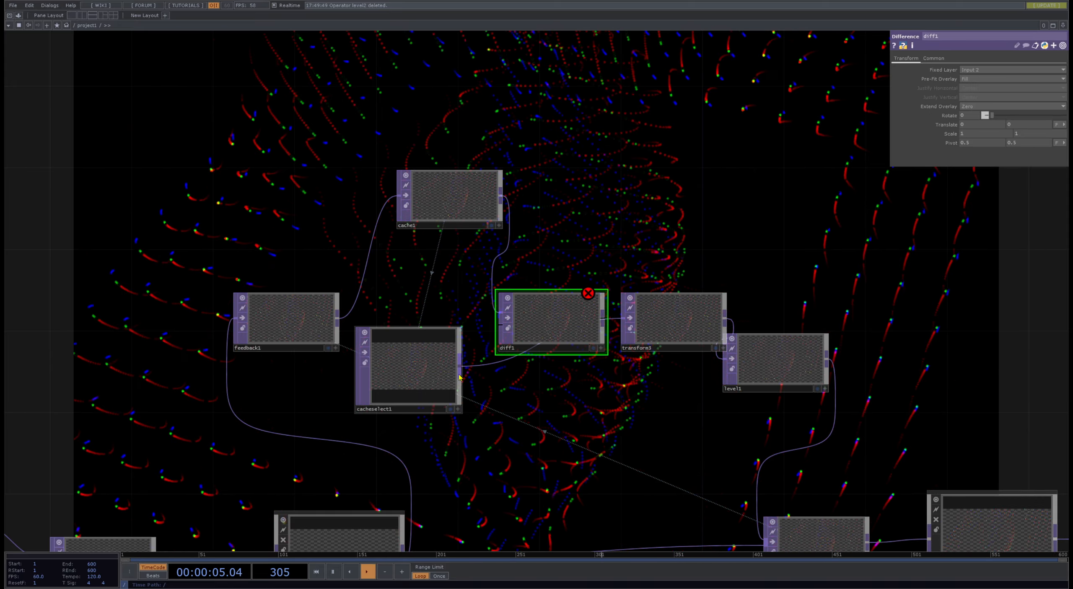
{"action": "left_click_drag", "start_coordinate": [459, 366], "coordinate": [501, 323]}
{"action": "left_click_drag", "start_coordinate": [550, 317], "coordinate": [510, 297]}
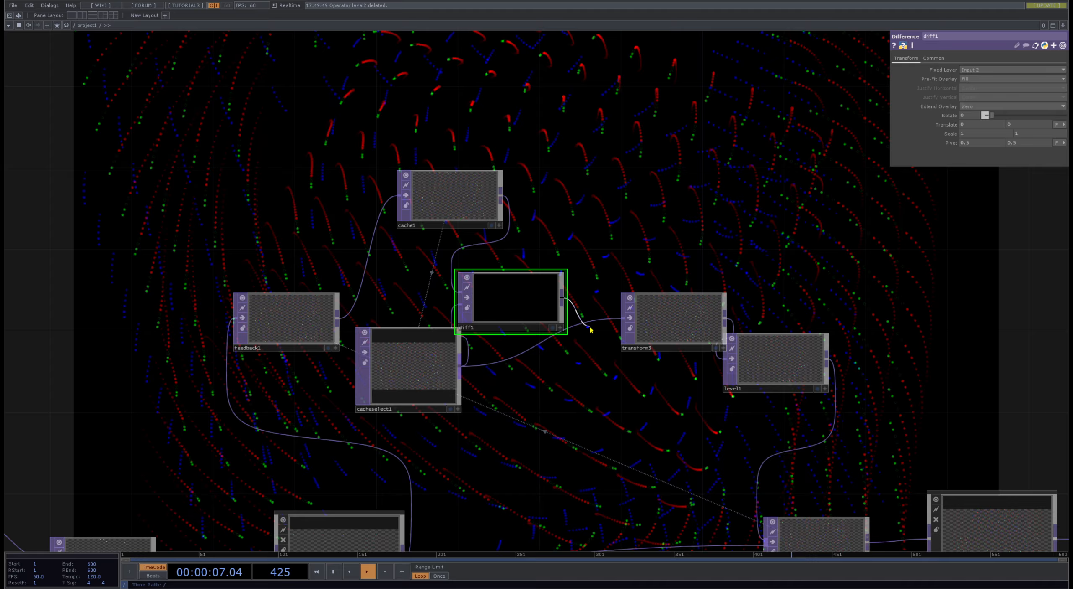
{"action": "left_click", "coordinate": [624, 319]}
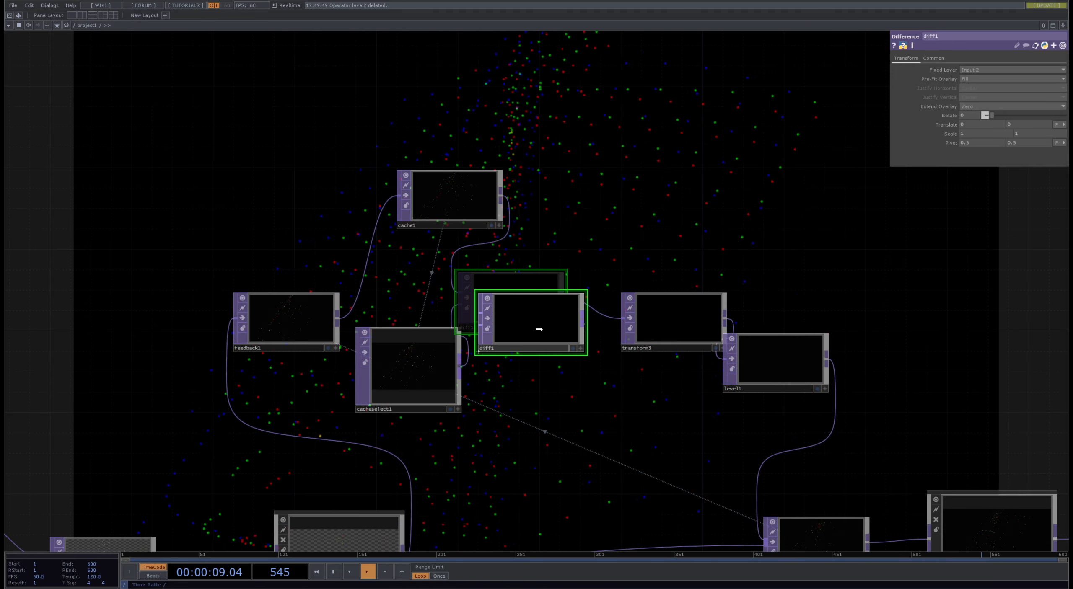
{"action": "scroll", "coordinate": [558, 341], "scroll_direction": "up", "scroll_amount": 10}
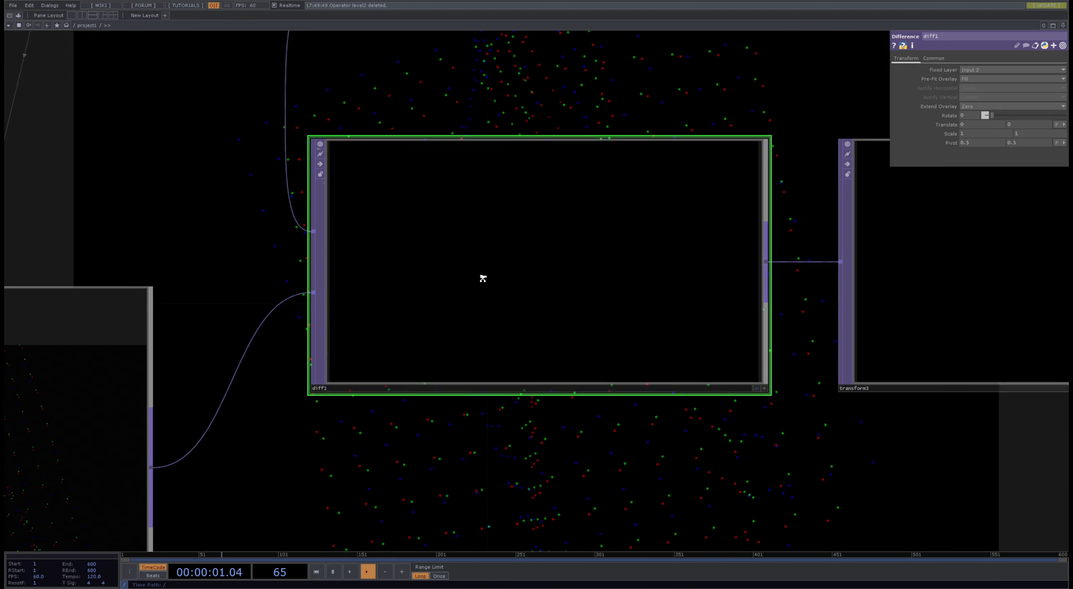
{"action": "scroll", "coordinate": [708, 340], "scroll_direction": "down", "scroll_amount": 10}
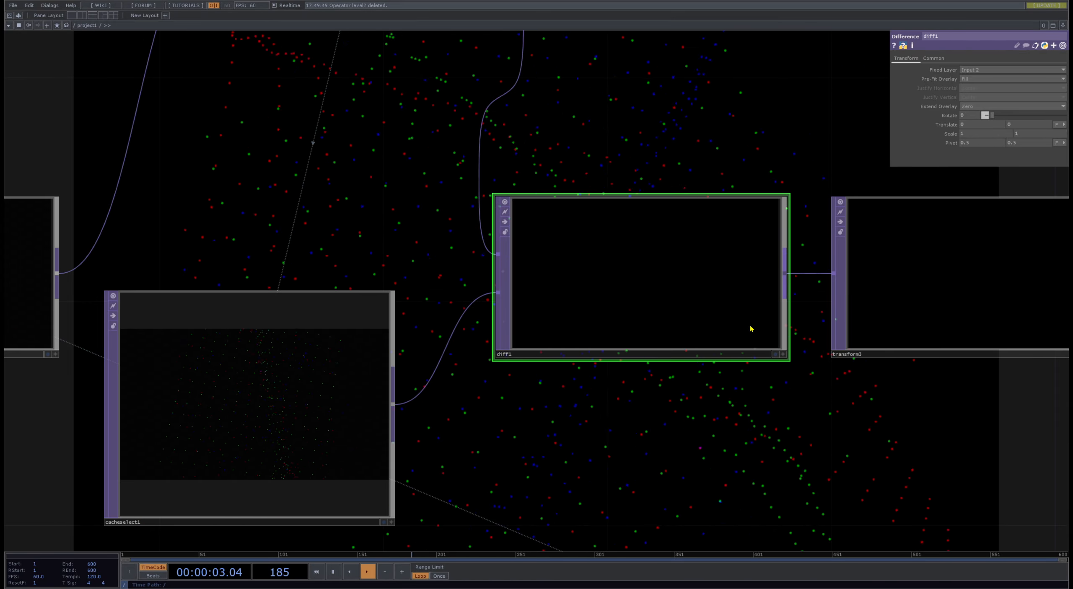
- Set cache1's Cache Size to 10 and pulse its Reset
{"action": "left_click", "coordinate": [476, 311]}
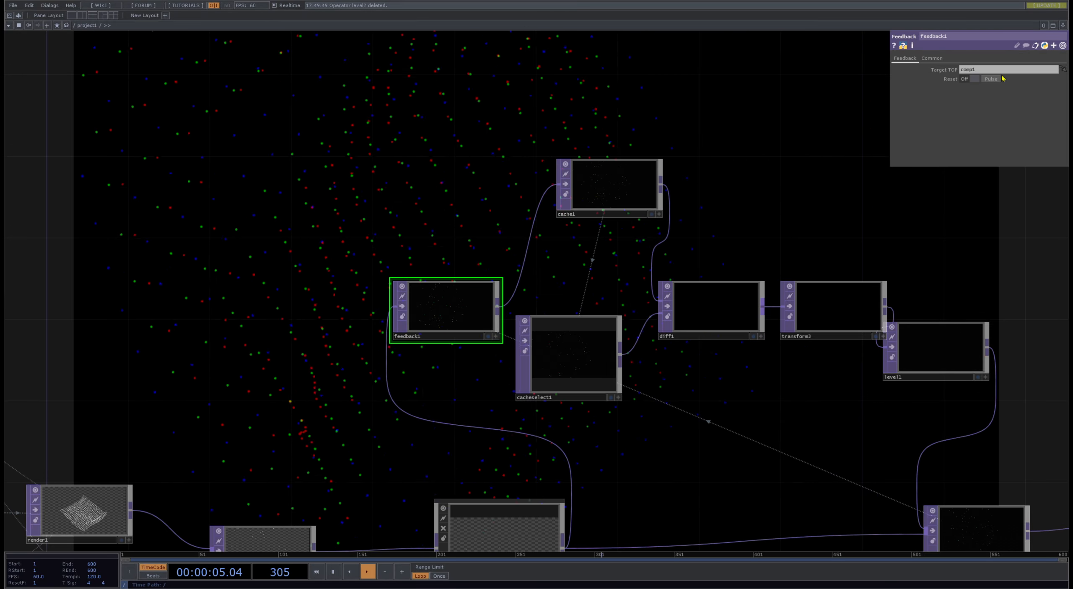
{"action": "scroll", "coordinate": [578, 365], "scroll_direction": "up", "scroll_amount": 8}
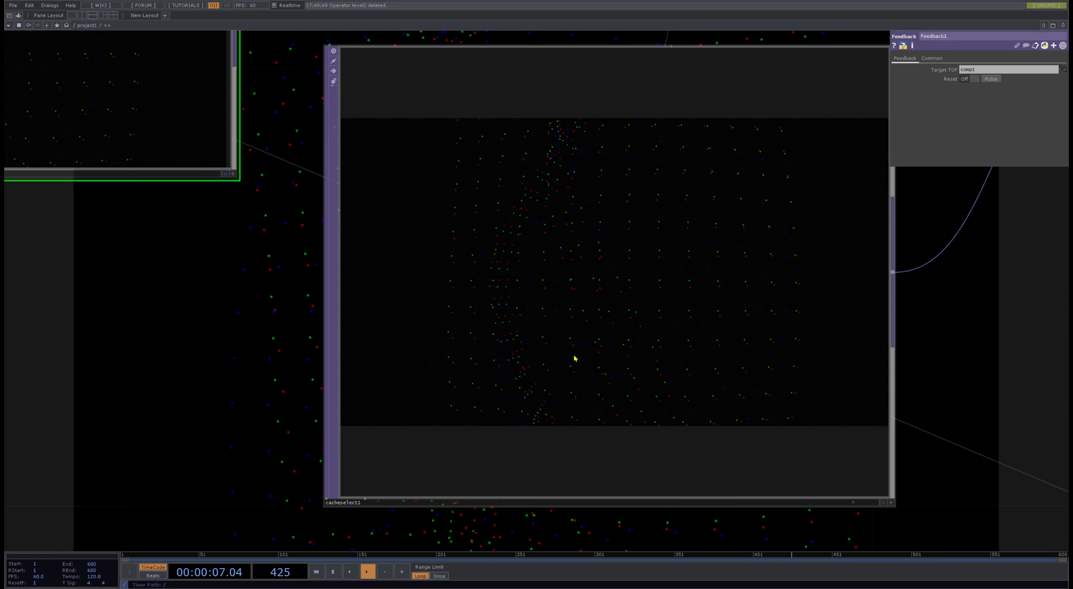
{"action": "scroll", "coordinate": [874, 379], "scroll_direction": "down", "scroll_amount": 5}
{"action": "left_click", "coordinate": [448, 91]}
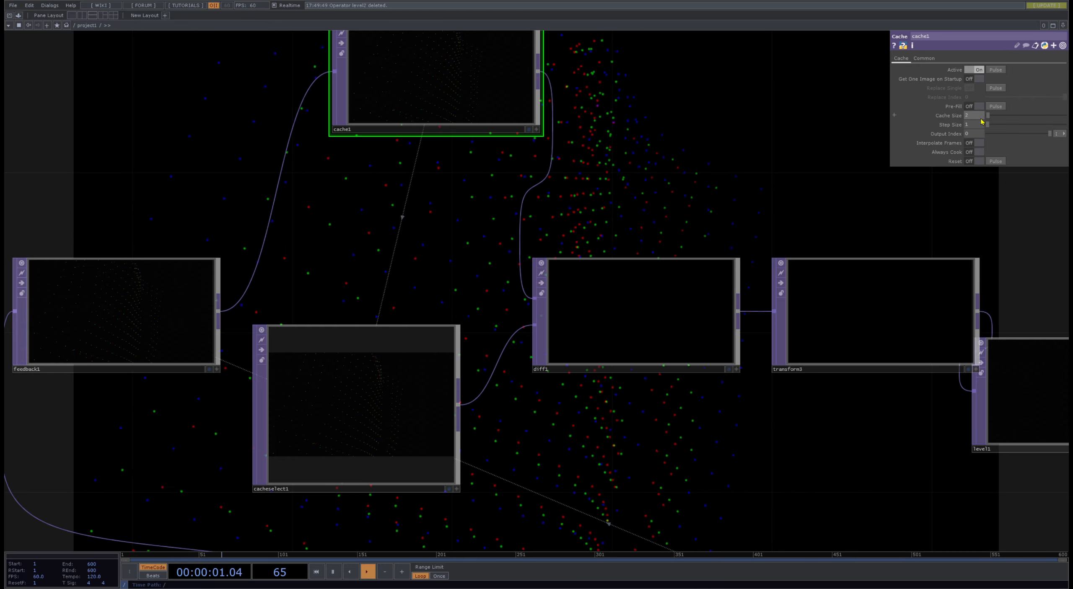
{"action": "left_click", "coordinate": [980, 117]}
{"action": "left_click", "coordinate": [996, 161]}
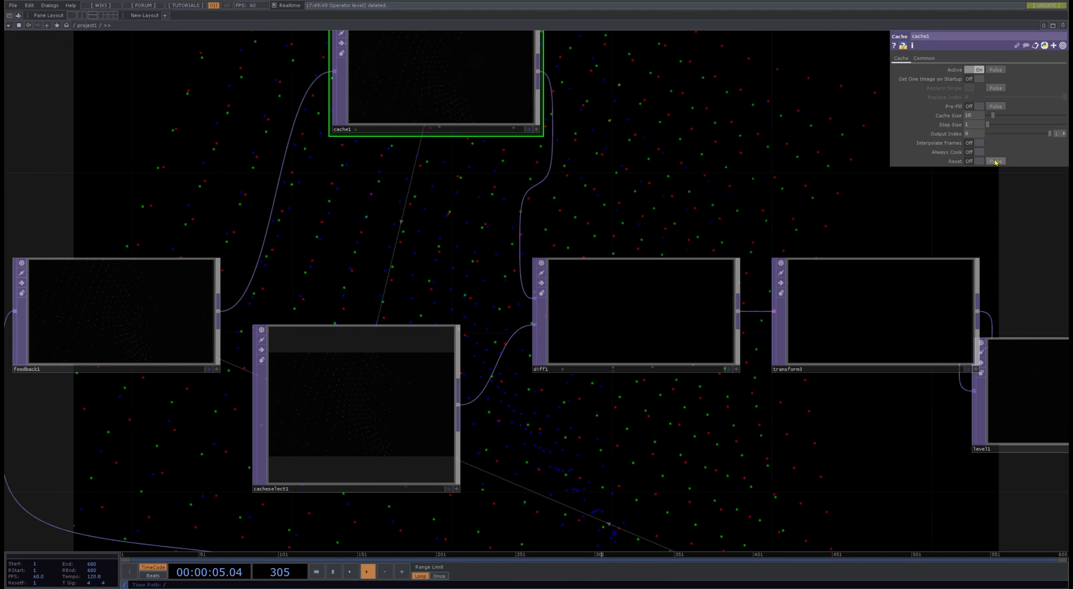
- Set cache1's Output Index to -2 and lower cacheselect1's Cache Index to -127
{"action": "left_click_drag", "start_coordinate": [974, 134], "coordinate": [949, 136]}
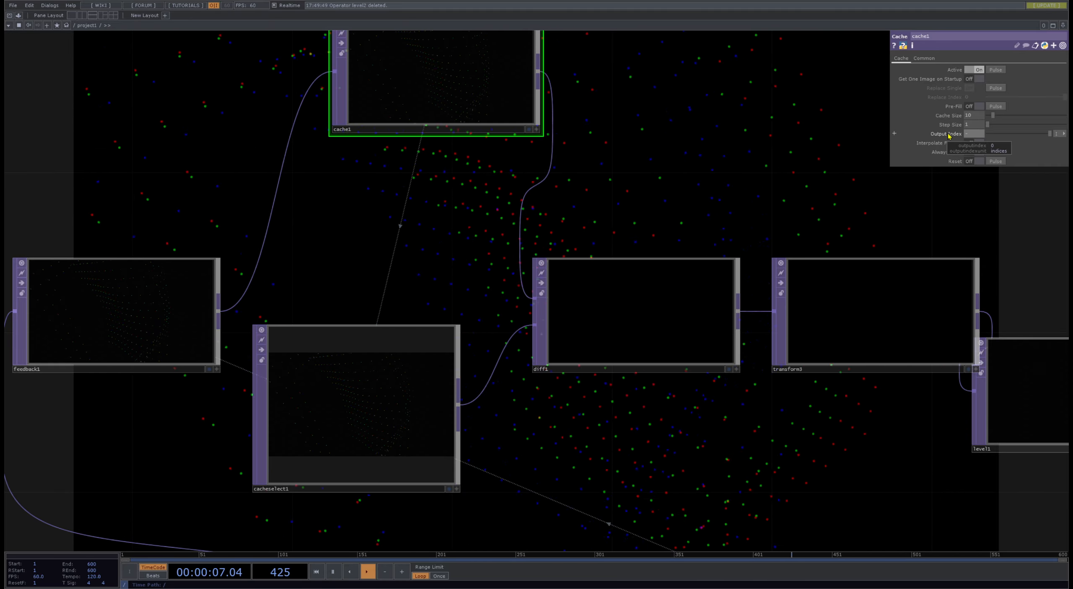
{"action": "scroll", "coordinate": [770, 196], "scroll_direction": "down", "scroll_amount": 6}
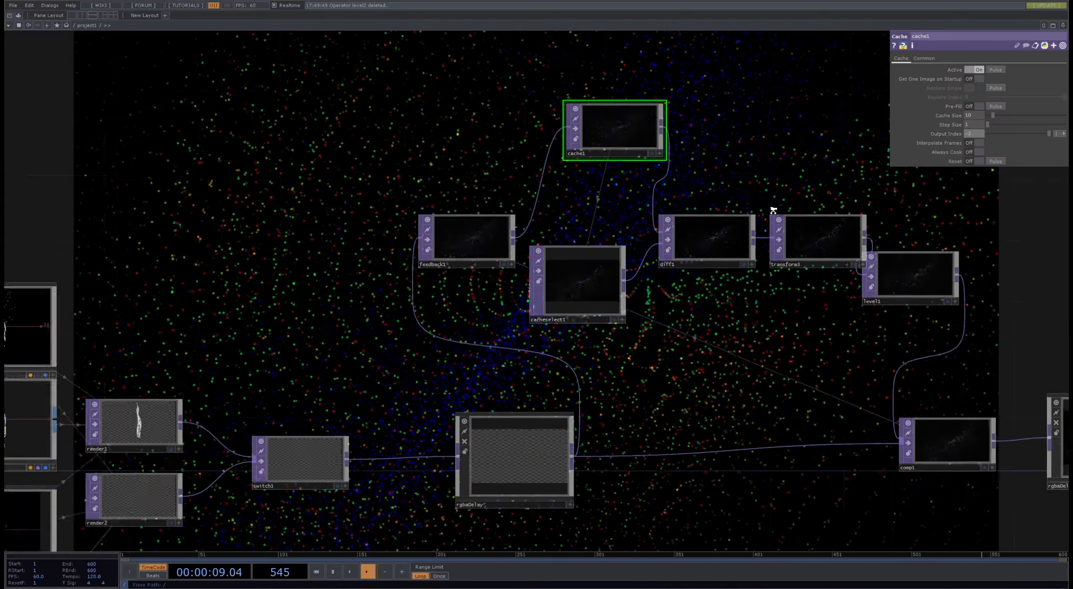
{"action": "scroll", "coordinate": [628, 275], "scroll_direction": "up", "scroll_amount": 4}
{"action": "left_click", "coordinate": [615, 281]}
{"action": "key", "text": "h"}
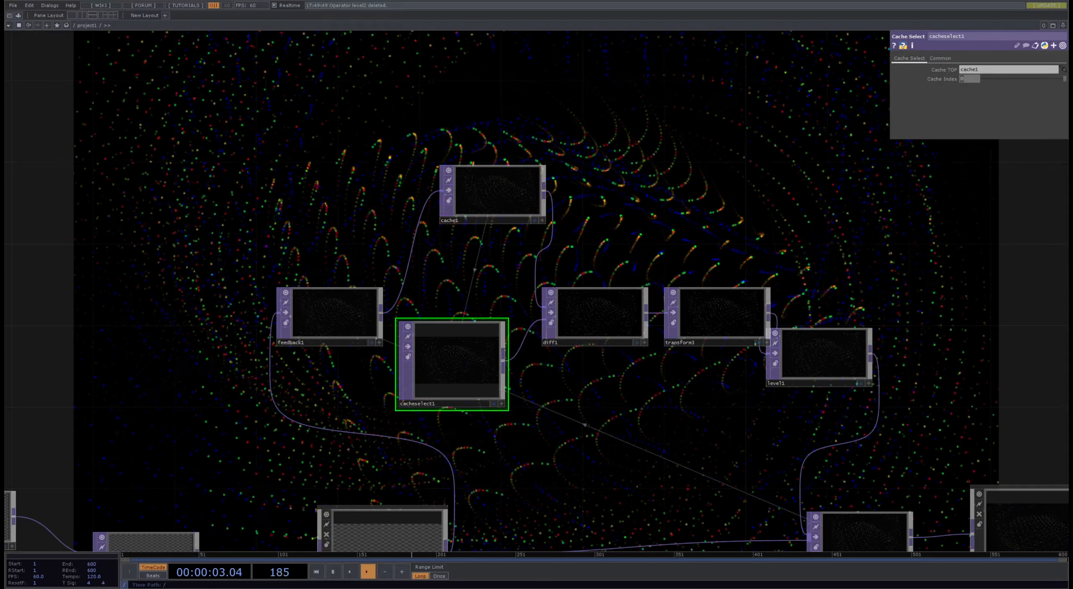
{"action": "left_click_drag", "start_coordinate": [1065, 79], "coordinate": [982, 80]}
{"action": "left_click_drag", "start_coordinate": [857, 296], "coordinate": [708, 193]}
{"action": "left_click_drag", "start_coordinate": [561, 511], "coordinate": [494, 456]}
{"action": "scroll", "coordinate": [494, 456], "scroll_direction": "down", "scroll_amount": 3}
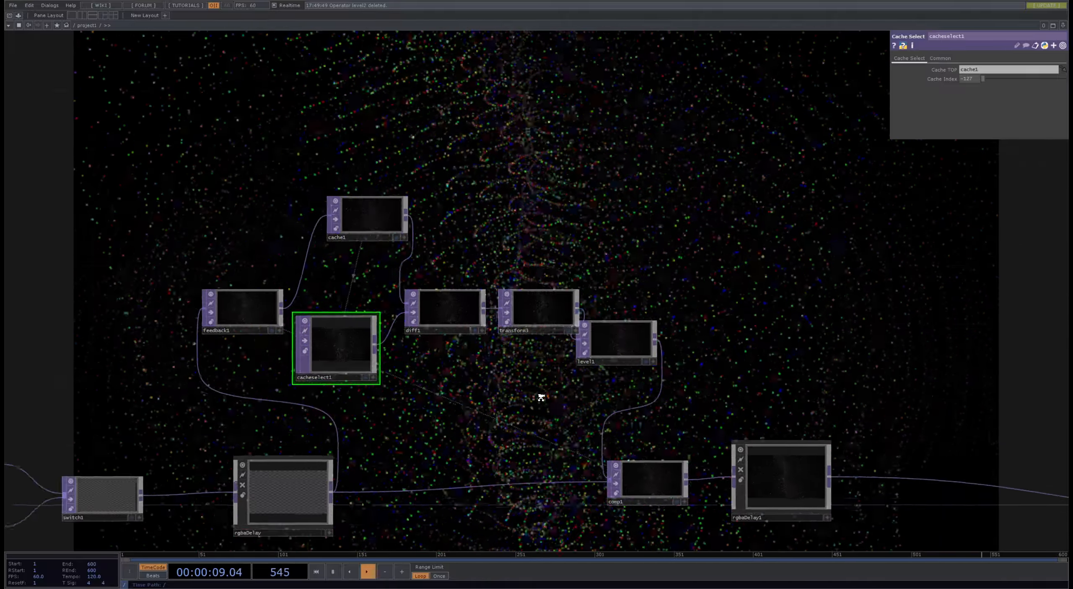
- Try level1's Black Level at 0.28 and raise it further to 1.88
{"action": "left_click", "coordinate": [463, 319]}
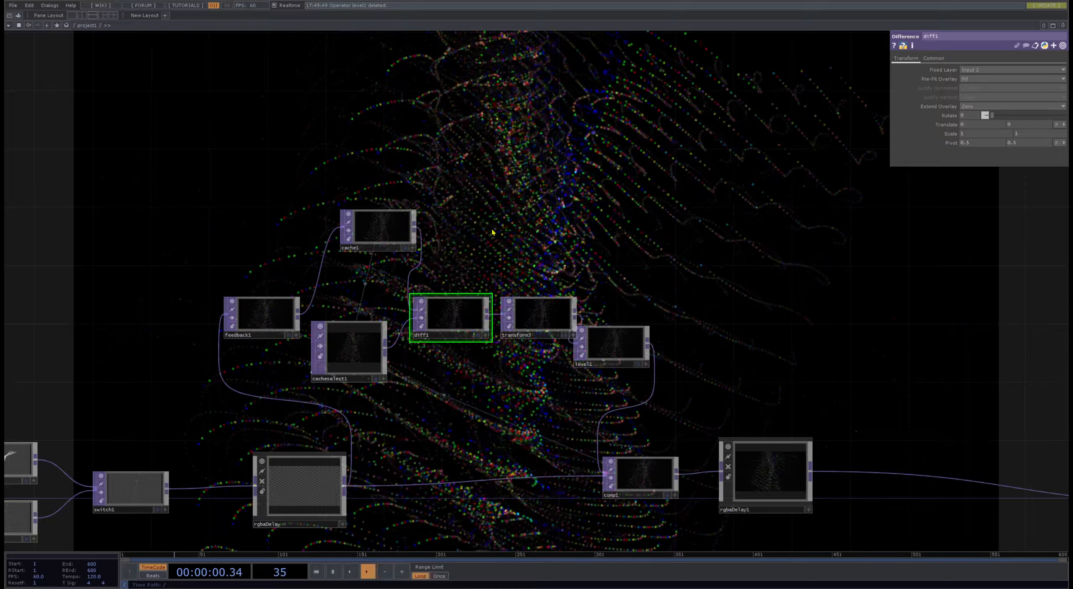
{"action": "left_click", "coordinate": [617, 348]}
{"action": "left_click_drag", "start_coordinate": [987, 94], "coordinate": [966, 93]}
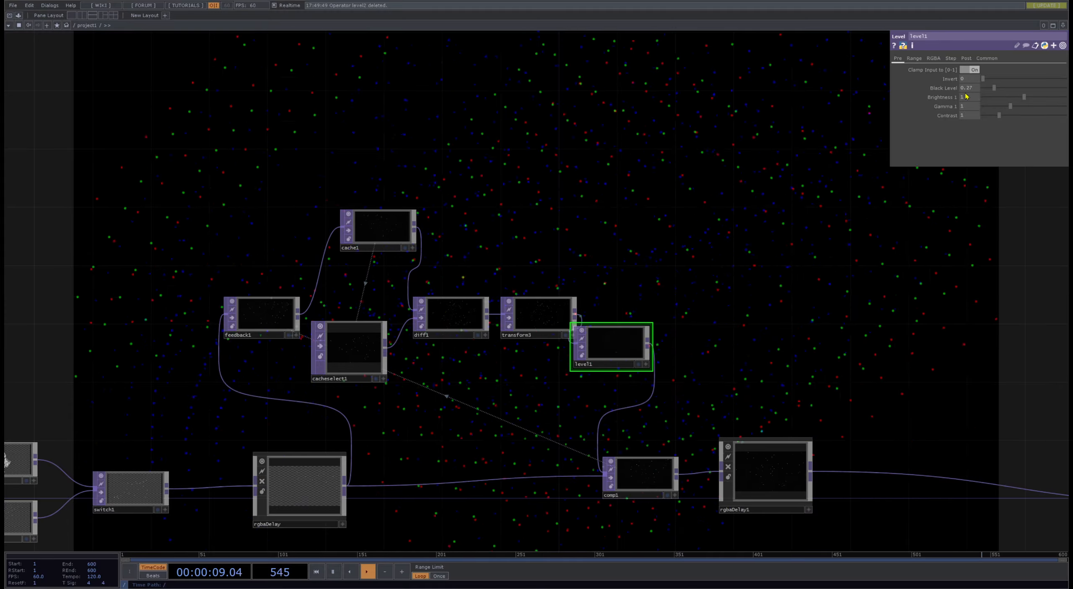
{"action": "left_click_drag", "start_coordinate": [707, 336], "coordinate": [643, 487]}
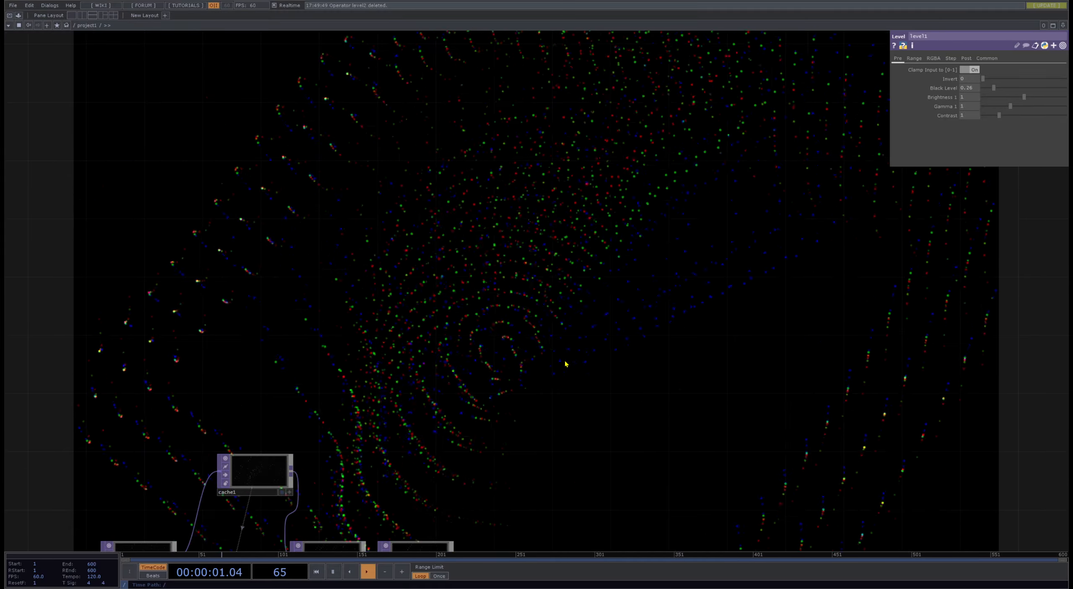
{"action": "left_click_drag", "start_coordinate": [519, 326], "coordinate": [354, 77]}
{"action": "left_click_drag", "start_coordinate": [695, 366], "coordinate": [519, 270]}
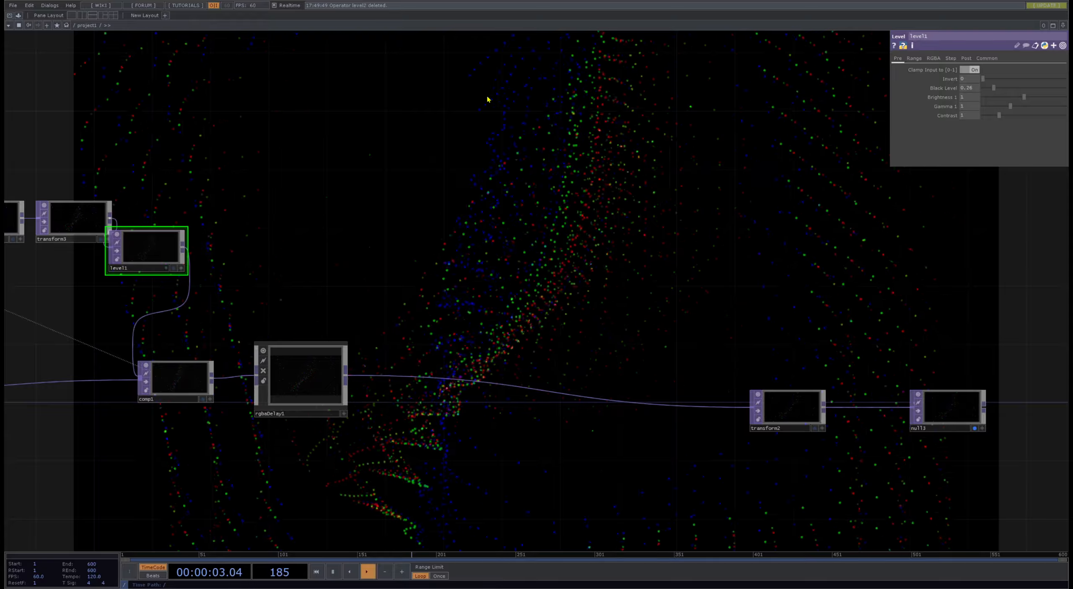
{"action": "left_click_drag", "start_coordinate": [397, 162], "coordinate": [612, 257]}
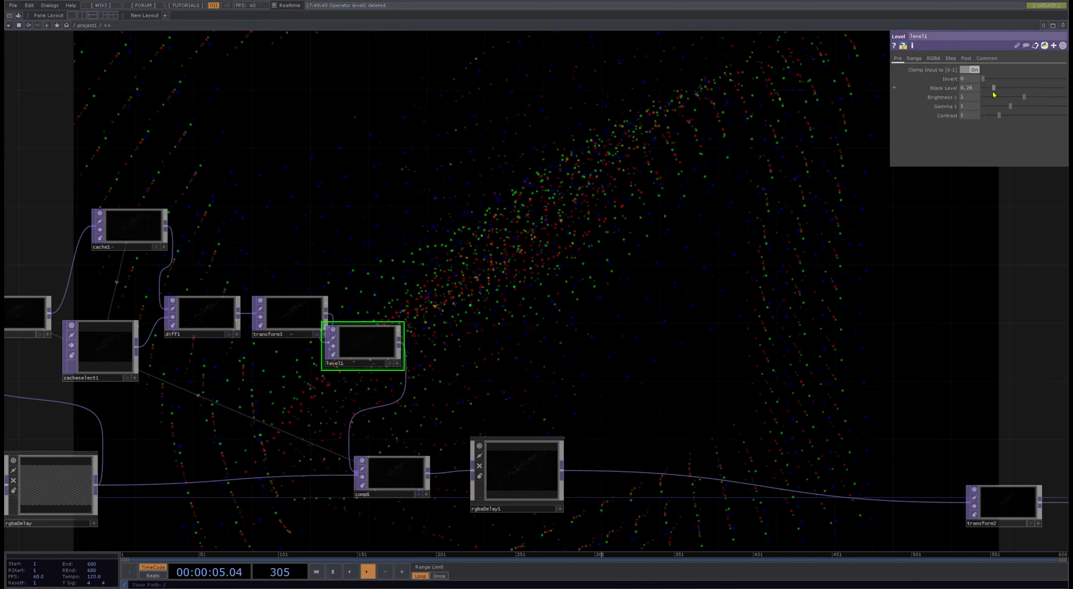
{"action": "mouse_move", "coordinate": [993, 94]}
{"action": "left_mouse_down"}
{"action": "mouse_move", "coordinate": [983, 89]}
{"action": "mouse_move", "coordinate": [1066, 90]}
{"action": "mouse_move", "coordinate": [971, 90]}
{"action": "mouse_move", "coordinate": [1052, 93]}
{"action": "mouse_move", "coordinate": [972, 90]}
{"action": "mouse_move", "coordinate": [1004, 88]}
{"action": "left_mouse_up"}
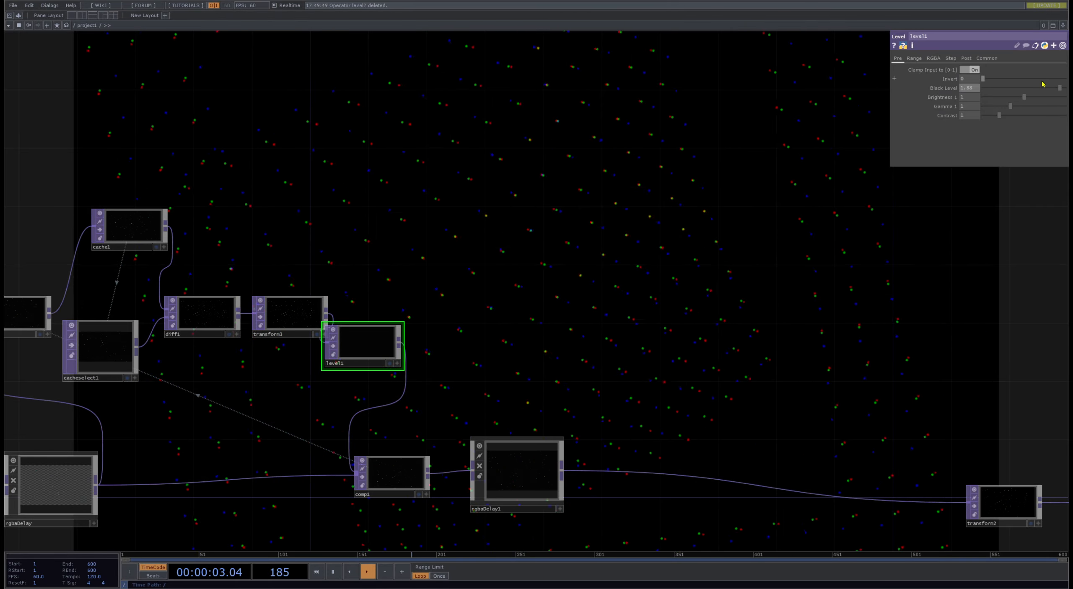
- Replace diff1 with a Displace TOP fed by cache1 and cacheselect1 and feeding transform3, deleting the Difference TOP
{"action": "left_click_drag", "start_coordinate": [666, 270], "coordinate": [826, 249]}
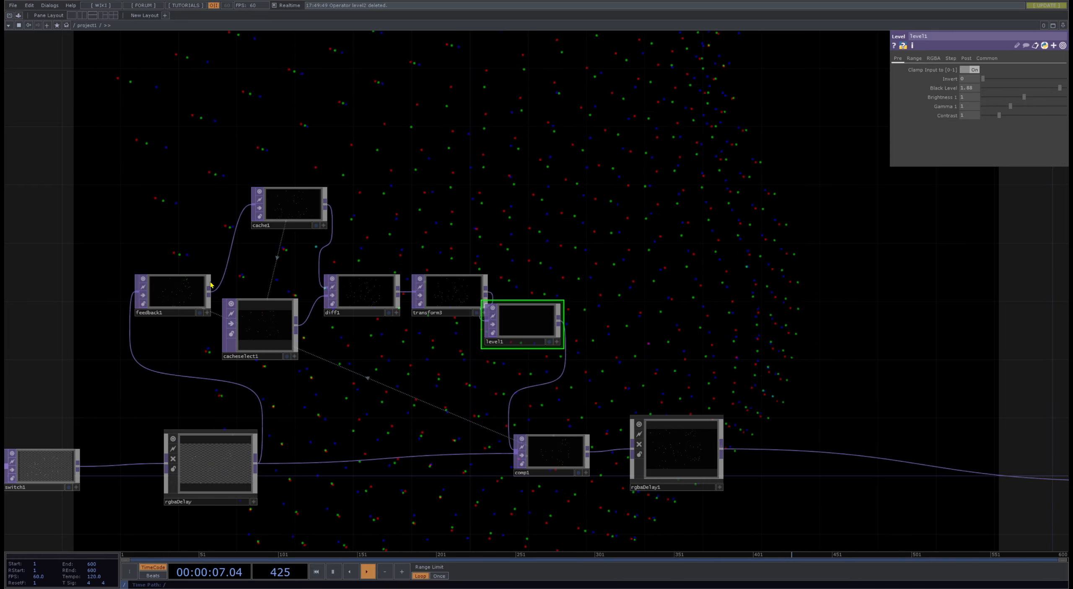
{"action": "left_click", "coordinate": [390, 257]}
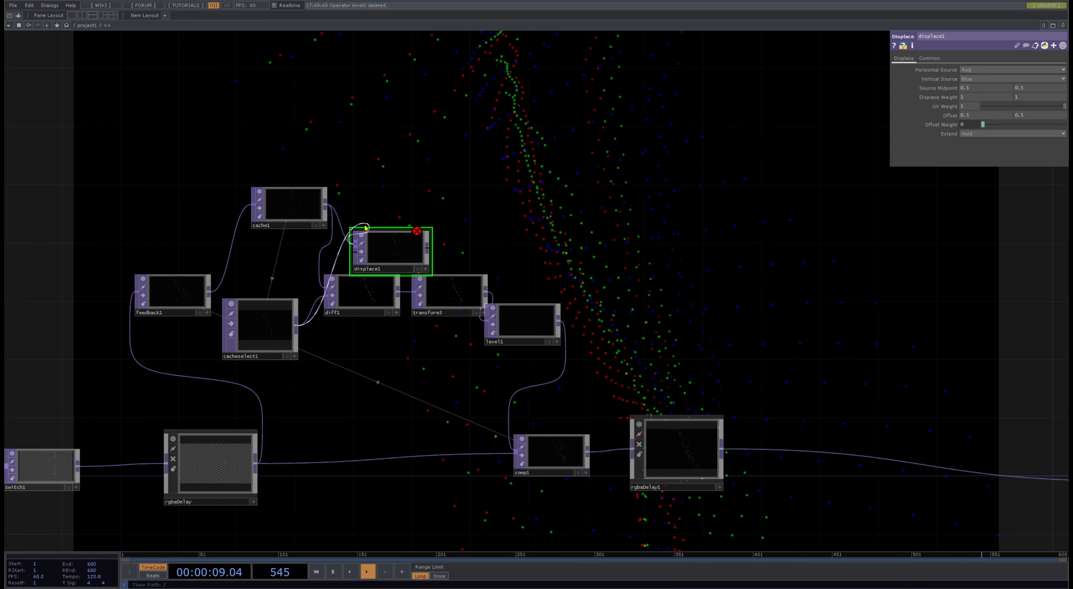
{"action": "left_click", "coordinate": [359, 301]}
{"action": "key", "text": "Delete"}
{"action": "left_click", "coordinate": [375, 275]}
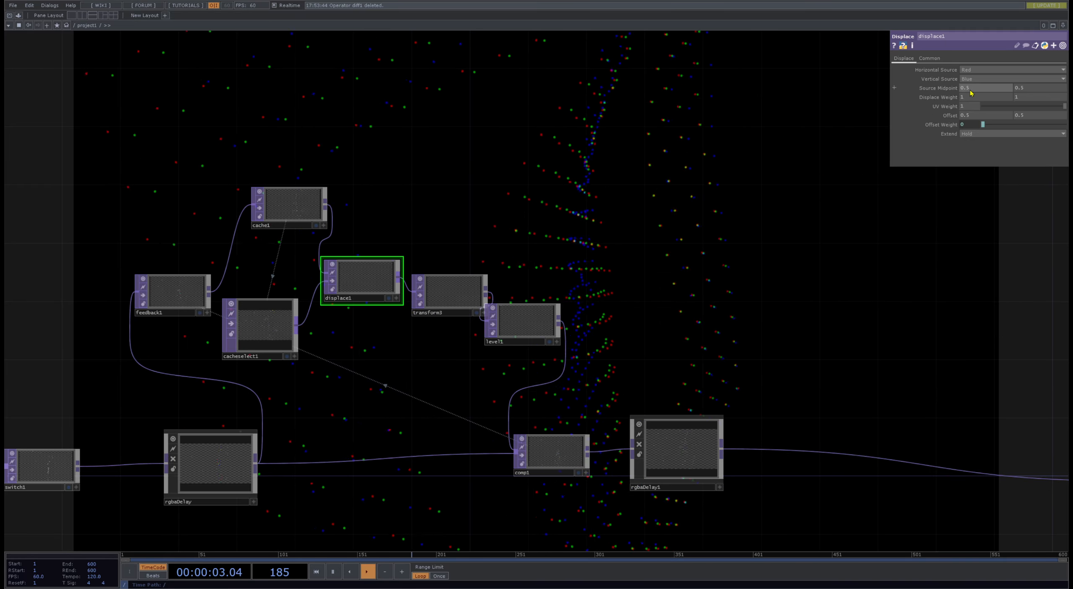
- Set both Displace Weight values of displace1 to .1 and inspect the resulting output
{"action": "type", "text": ".1"}
{"action": "key", "text": "Tab"}
{"action": "type", "text": "."}
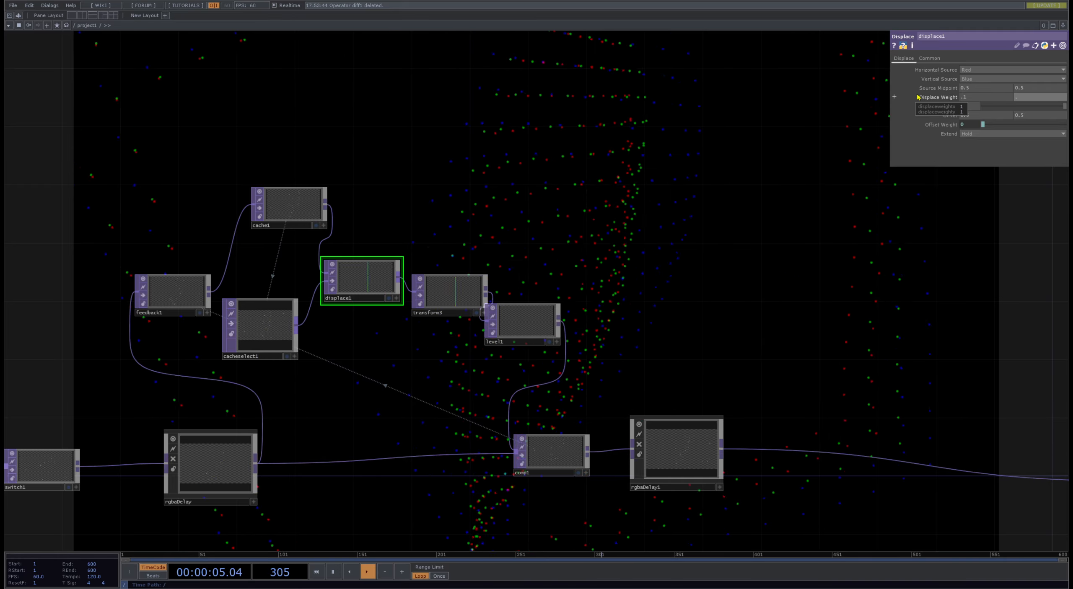
{"action": "scroll", "coordinate": [387, 212], "scroll_direction": "up", "scroll_amount": 4}
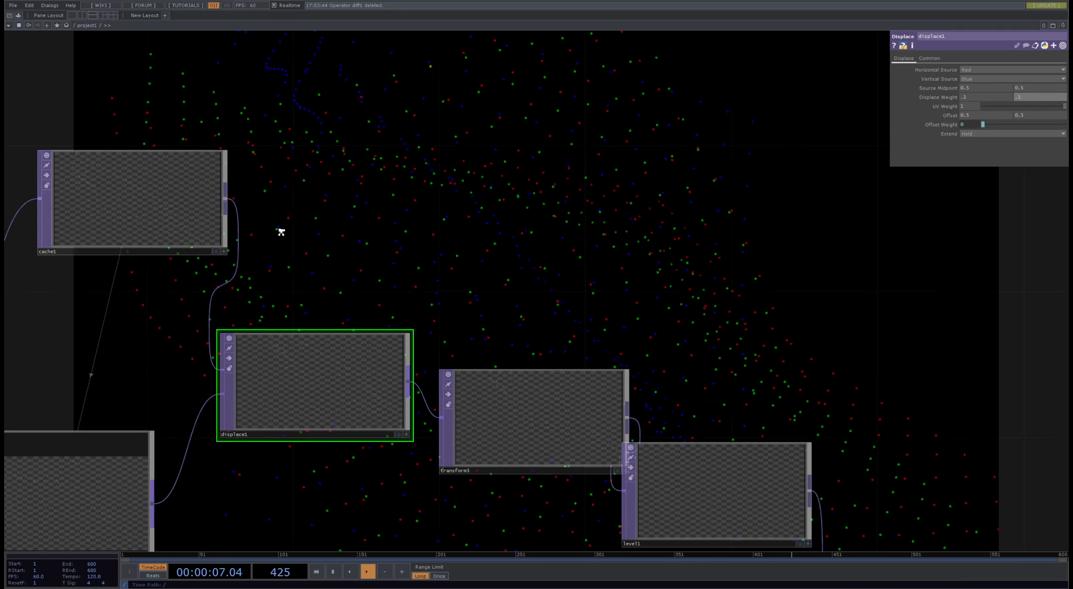
{"action": "scroll", "coordinate": [281, 232], "scroll_direction": "down", "scroll_amount": 4}
{"action": "scroll", "coordinate": [289, 309], "scroll_direction": "up", "scroll_amount": 7}
{"action": "scroll", "coordinate": [407, 237], "scroll_direction": "down", "scroll_amount": 3}
{"action": "scroll", "coordinate": [359, 222], "scroll_direction": "up", "scroll_amount": 8}
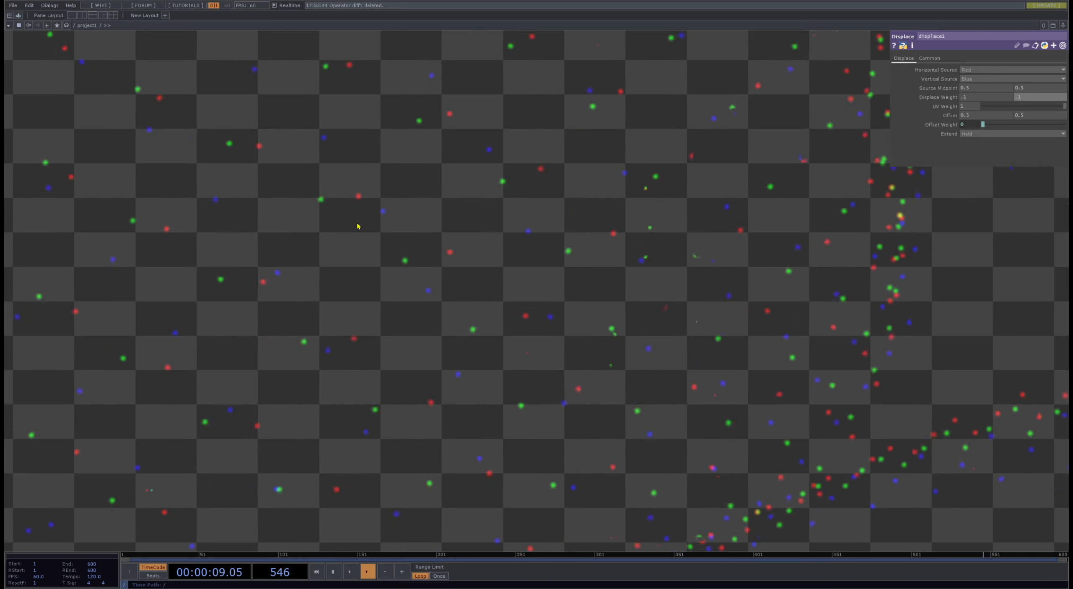
{"action": "scroll", "coordinate": [357, 226], "scroll_direction": "down", "scroll_amount": 10}
{"action": "left_click_drag", "start_coordinate": [470, 166], "coordinate": [561, 287]}
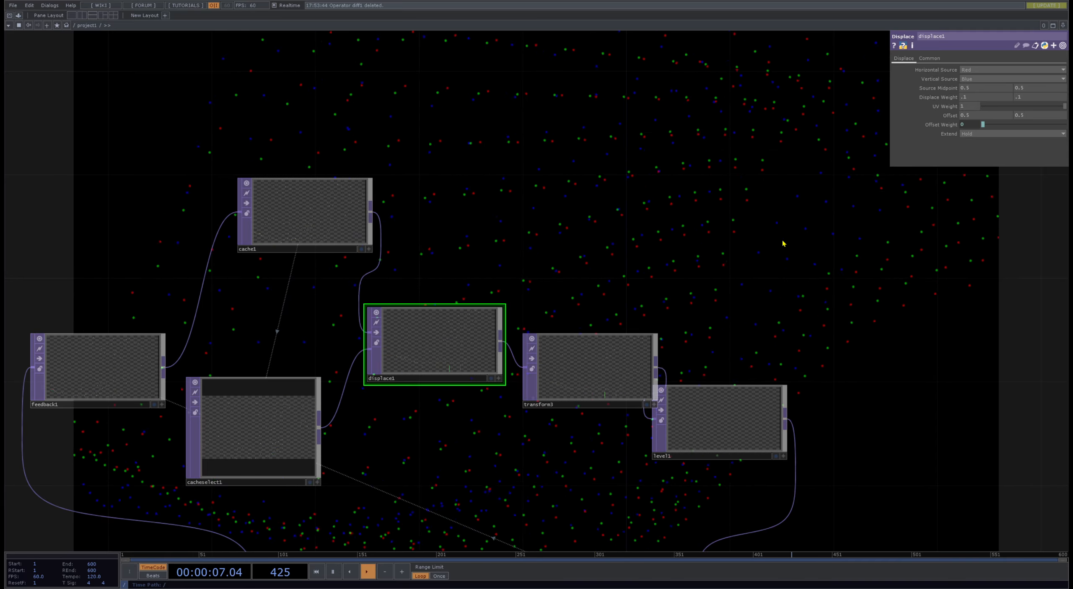
- Restore the Difference TOP with its cache1 and cacheselect1 inputs, and attach an Emboss TOP to its output
{"action": "key", "text": "ctrl+z"}
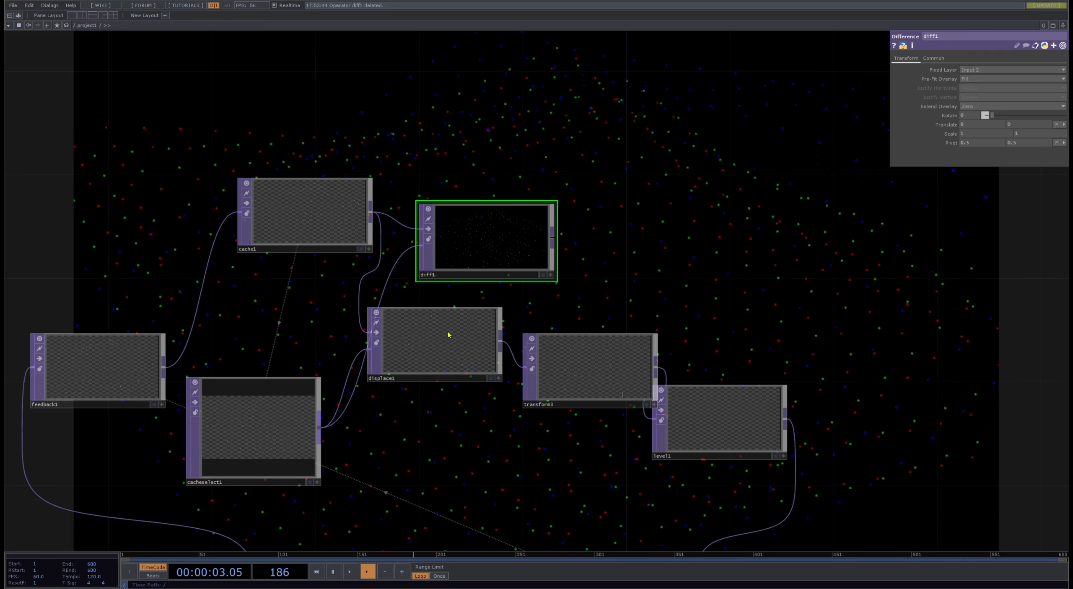
{"action": "left_click", "coordinate": [649, 247]}
- Inspect the emboss output up close and raise emboss1's Strength to 1.97
{"action": "scroll", "coordinate": [654, 271], "scroll_direction": "up", "scroll_amount": 8}
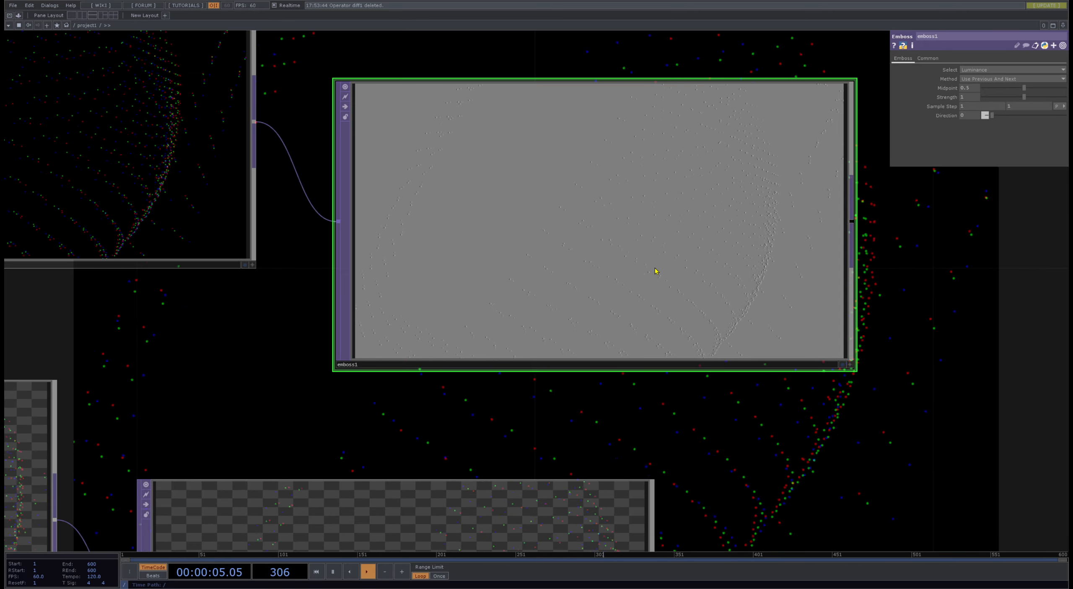
{"action": "scroll", "coordinate": [546, 242], "scroll_direction": "down", "scroll_amount": 5}
{"action": "scroll", "coordinate": [546, 242], "scroll_direction": "up", "scroll_amount": 6}
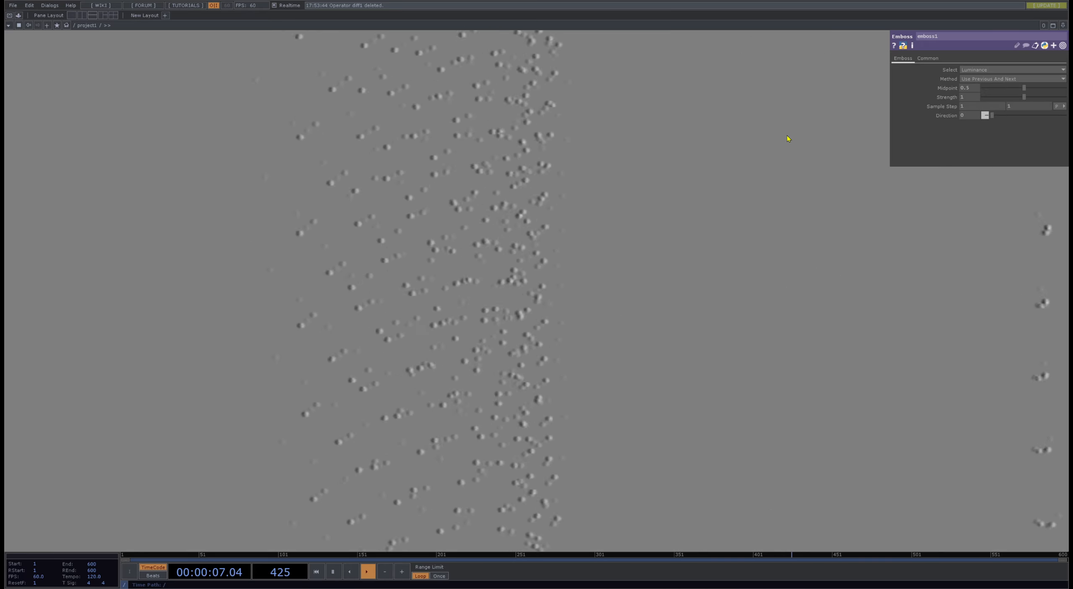
{"action": "left_click_drag", "start_coordinate": [1024, 98], "coordinate": [1067, 97]}
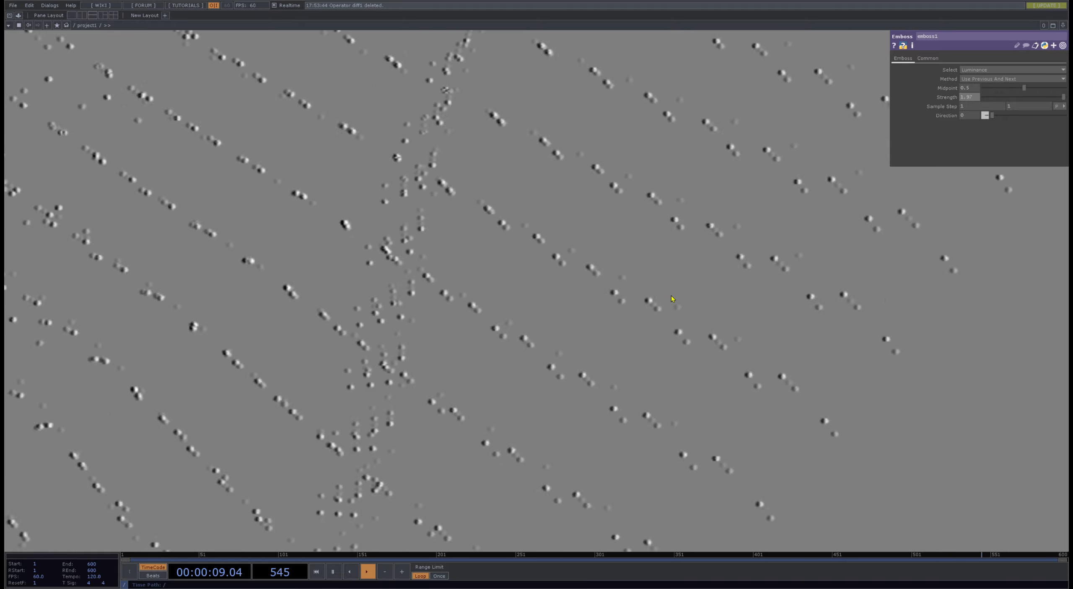
{"action": "scroll", "coordinate": [654, 299], "scroll_direction": "down", "scroll_amount": 6}
{"action": "scroll", "coordinate": [742, 287], "scroll_direction": "down", "scroll_amount": 1}
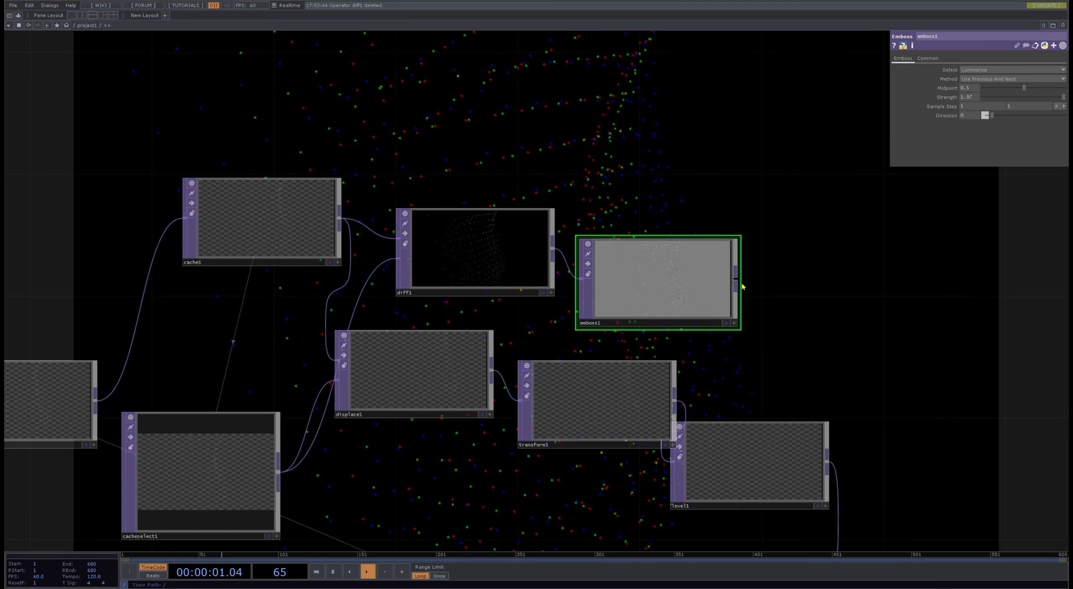
- Delete transform3 and displace1 so that emboss1's output feeds directly into level1
{"action": "left_click_drag", "start_coordinate": [546, 386], "coordinate": [481, 349]}
{"action": "left_click", "coordinate": [603, 408]}
{"action": "key", "text": "Delete"}
{"action": "left_click", "coordinate": [449, 398]}
{"action": "key", "text": "Delete"}
{"action": "scroll", "coordinate": [538, 330], "scroll_direction": "down", "scroll_amount": 1}
{"action": "scroll", "coordinate": [537, 330], "scroll_direction": "down", "scroll_amount": 3}
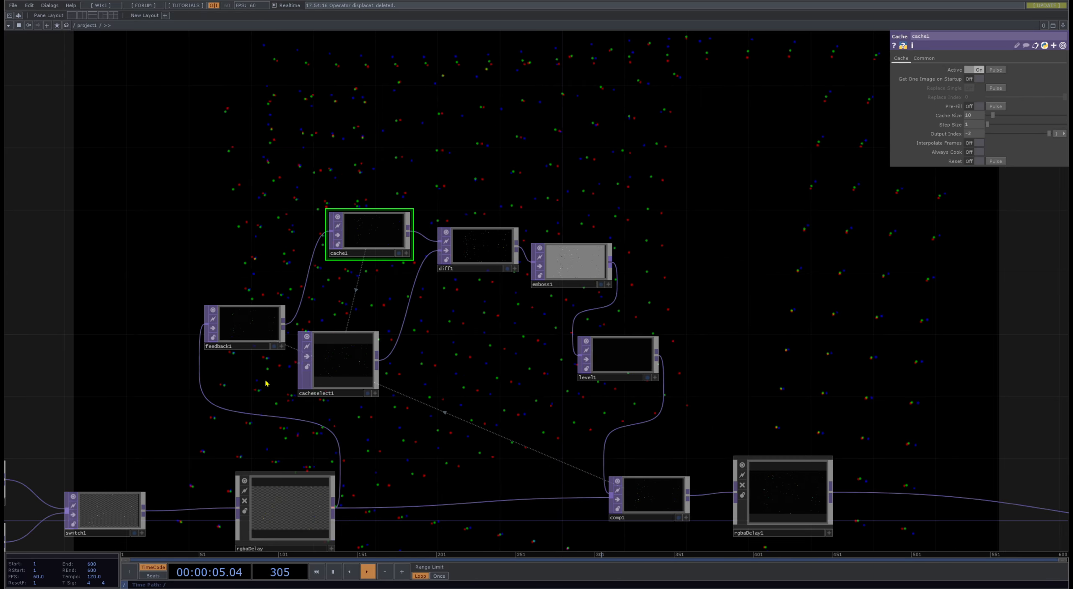
- Pulse the Reset of feedback1 and bypass level1
{"action": "left_click", "coordinate": [253, 327]}
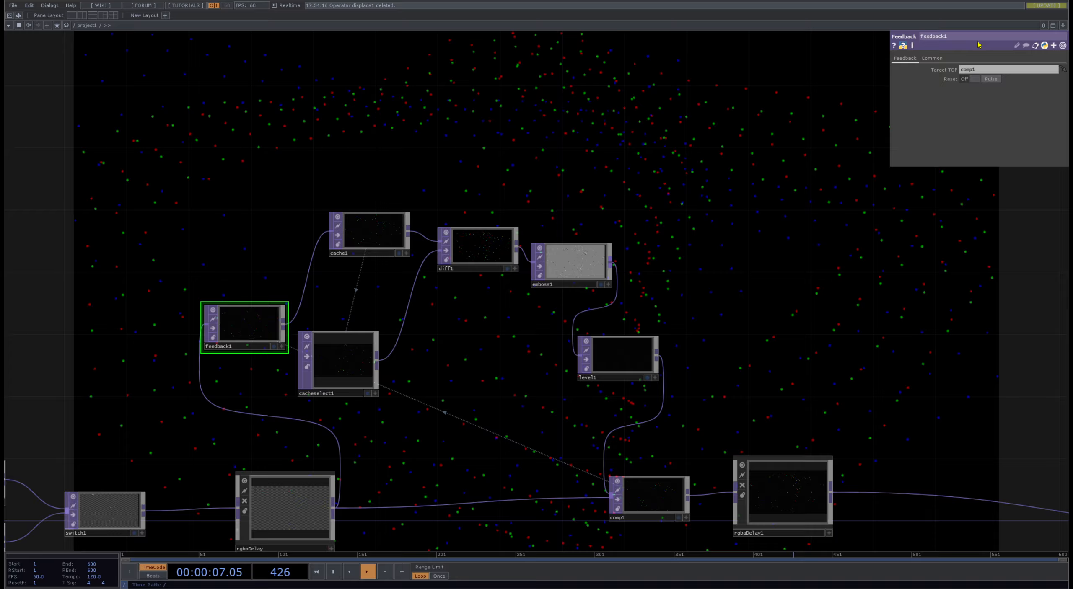
{"action": "left_click", "coordinate": [992, 79]}
{"action": "left_click", "coordinate": [586, 360]}
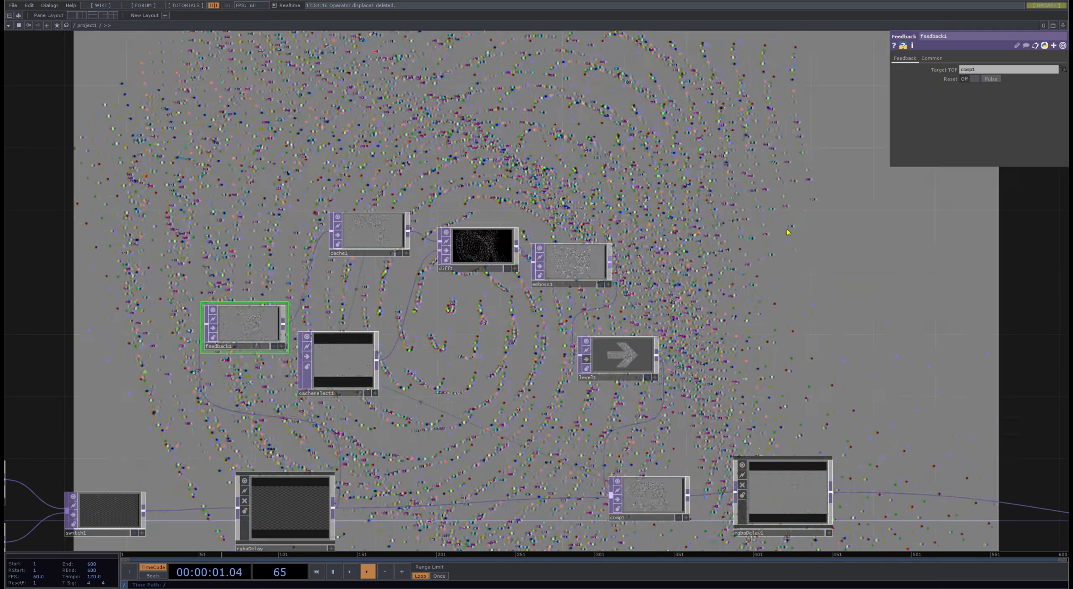
- Spread out the feedback network by moving rgbaDelay1, comp1 and level1 further along the chain
{"action": "left_click_drag", "start_coordinate": [713, 308], "coordinate": [494, 234]}
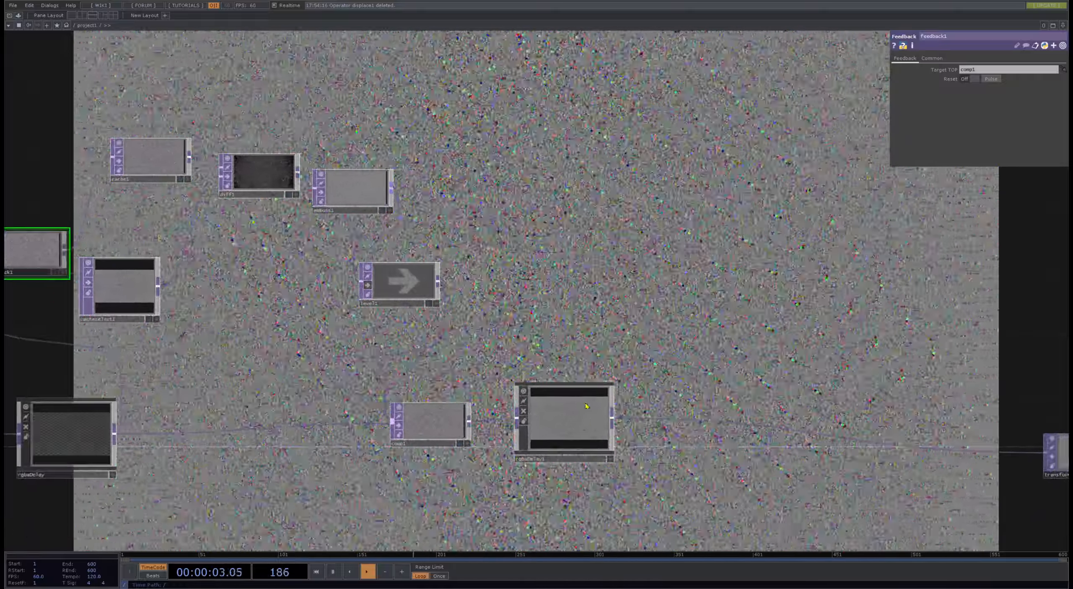
{"action": "left_click_drag", "start_coordinate": [576, 415], "coordinate": [686, 431]}
{"action": "left_click_drag", "start_coordinate": [434, 422], "coordinate": [465, 422]}
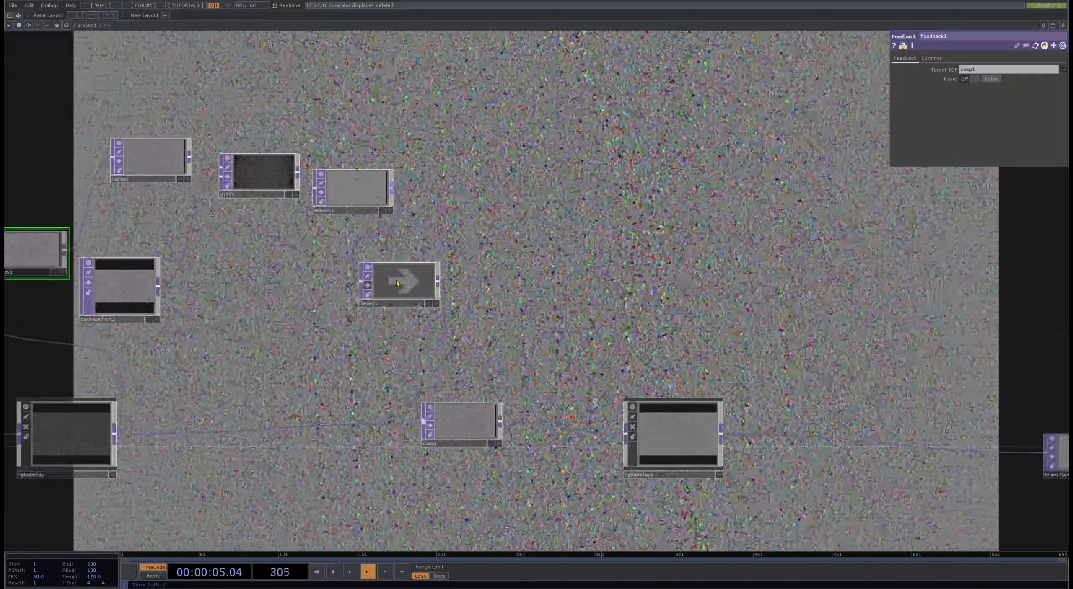
{"action": "left_click_drag", "start_coordinate": [395, 282], "coordinate": [442, 282]}
{"action": "left_click", "coordinate": [442, 282]}
{"action": "left_click_drag", "start_coordinate": [528, 218], "coordinate": [549, 297]}
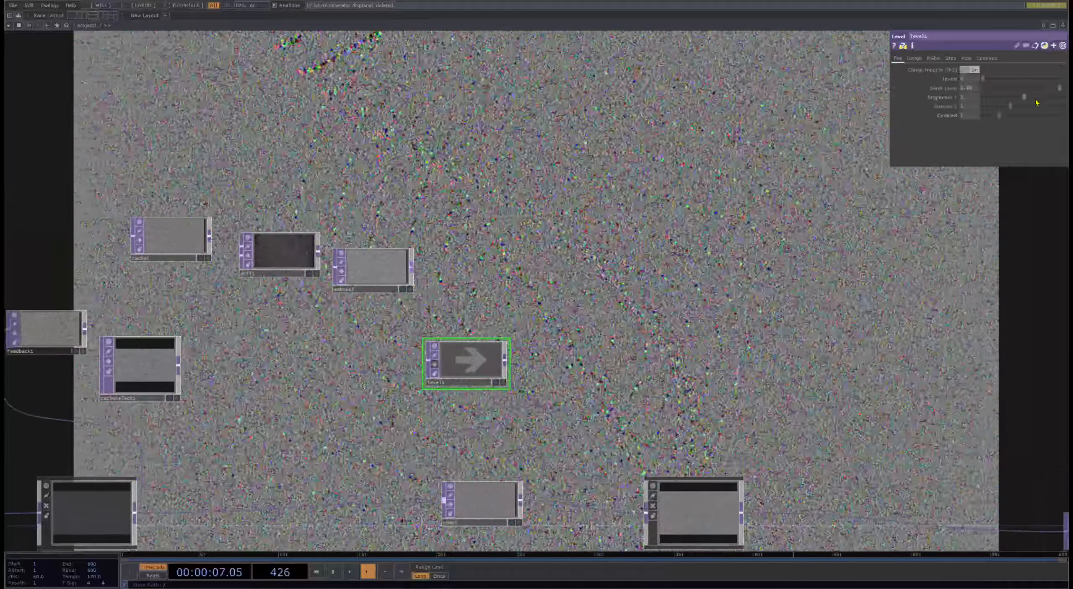
- Try emboss1's Sample Step at 10 on both axes and reduce both values to 2
{"action": "left_click", "coordinate": [365, 272]}
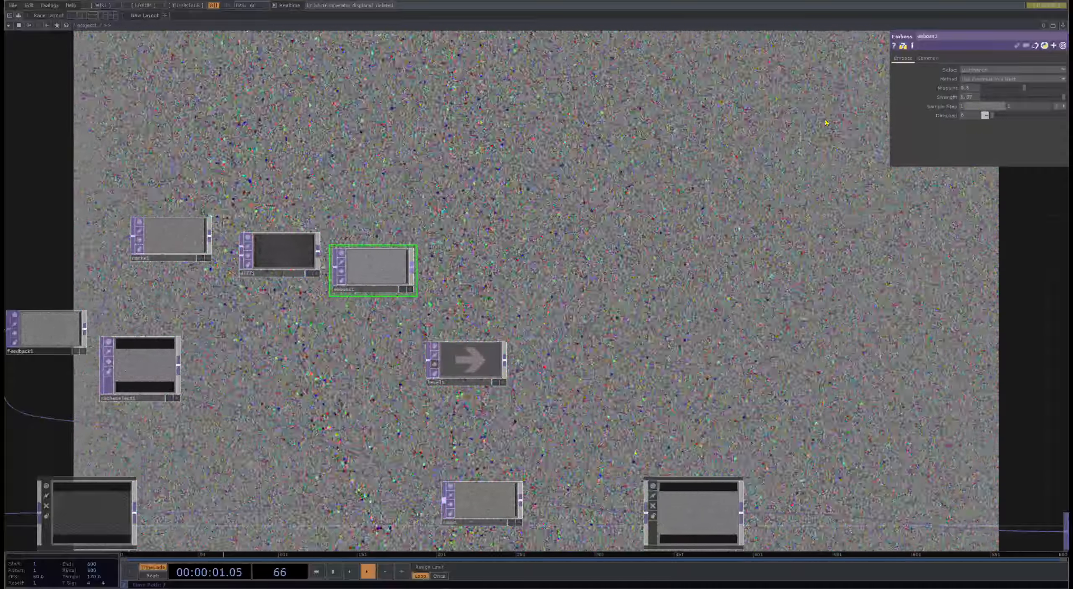
{"action": "type", "text": "10"}
{"action": "key", "text": "Tab"}
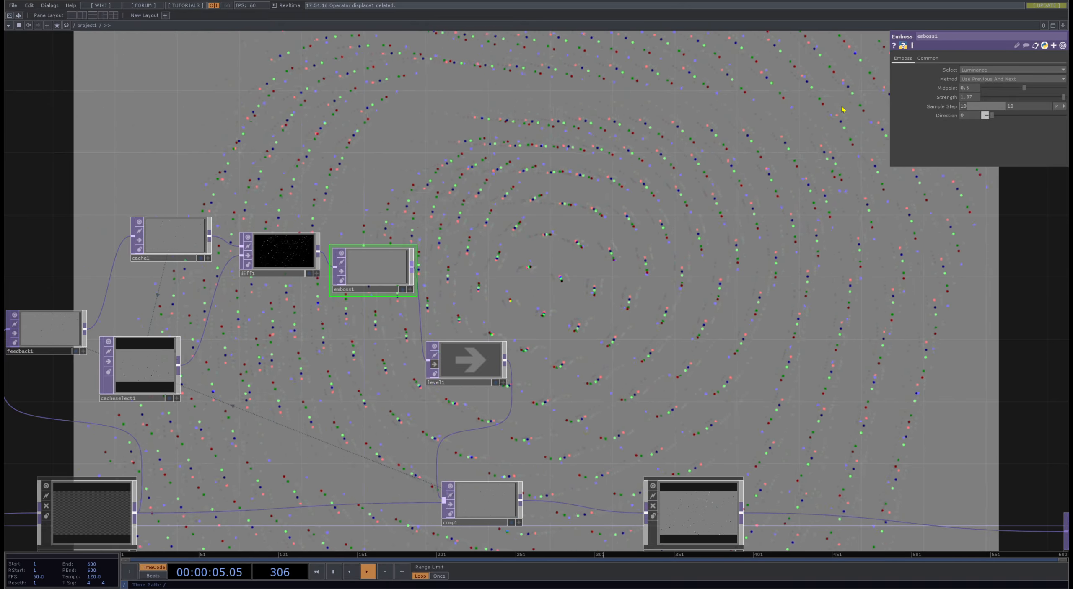
{"action": "key", "text": "Tab"}
{"action": "type", "text": "2"}
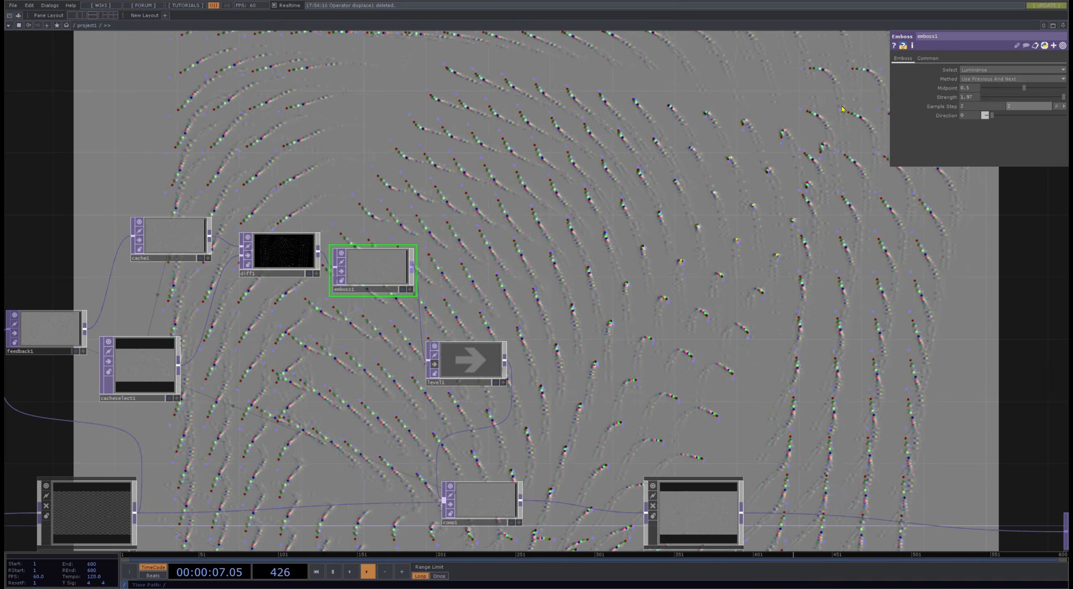
- Move level1 away from emboss1, re-enable it, and lower its Black Level to about 0.36 with fine adjustment
{"action": "scroll", "coordinate": [518, 364], "scroll_direction": "up", "scroll_amount": 3}
{"action": "left_click_drag", "start_coordinate": [442, 367], "coordinate": [508, 344]}
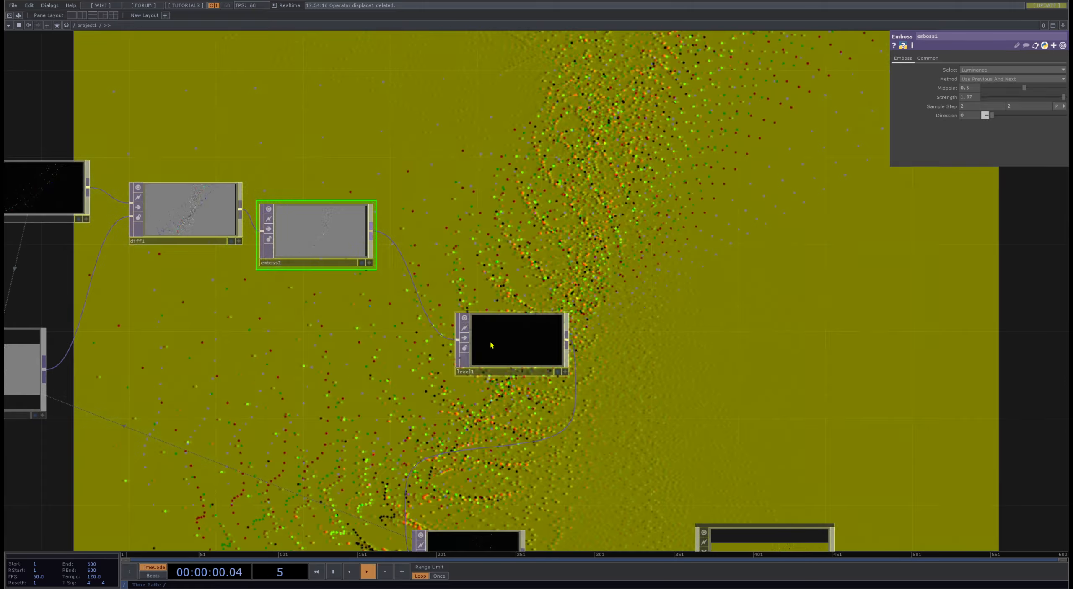
{"action": "left_click", "coordinate": [511, 340]}
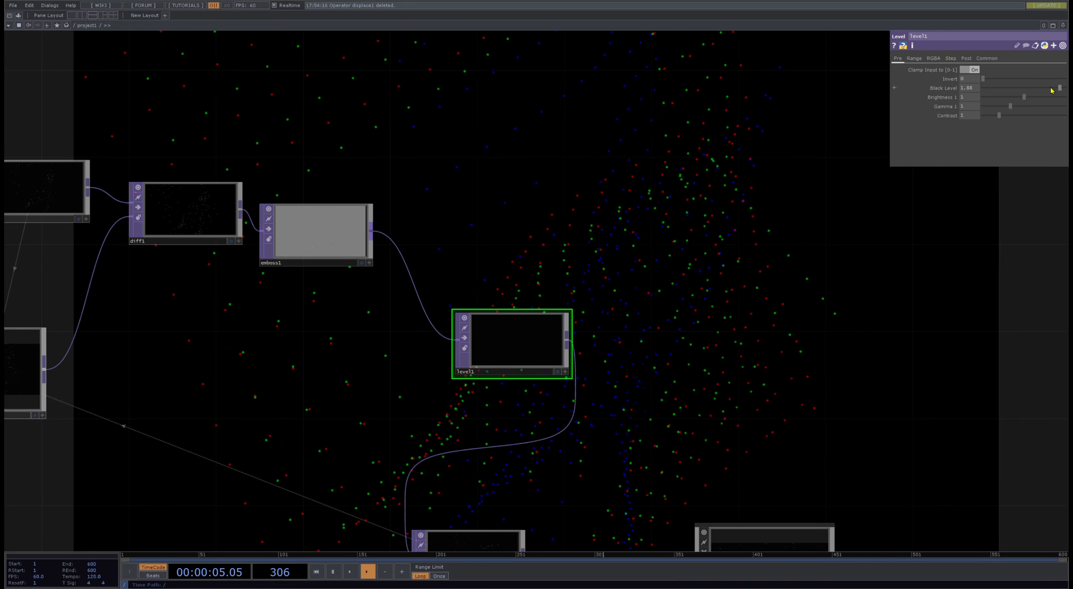
{"action": "left_click_drag", "start_coordinate": [1058, 88], "coordinate": [999, 88]}
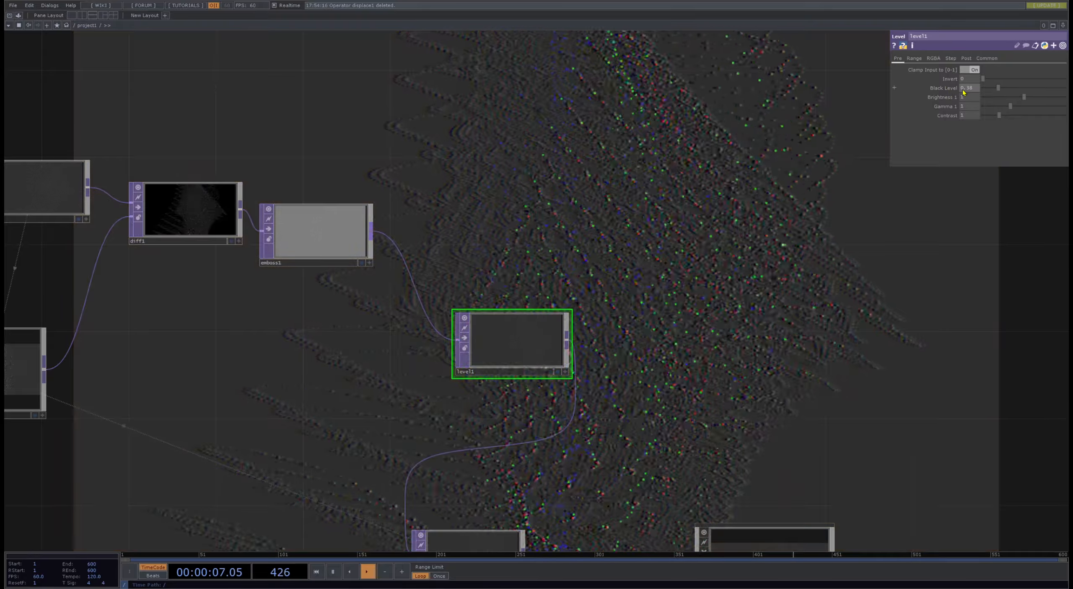
{"action": "mouse_move", "coordinate": [960, 90]}
{"action": "middle_mouse_down"}
{"action": "mouse_move", "coordinate": [949, 87]}
{"action": "mouse_move", "coordinate": [960, 88]}
{"action": "middle_mouse_up"}
- Try a Sample Step of 4 on emboss1 and return both values to 2
{"action": "left_click", "coordinate": [330, 252]}
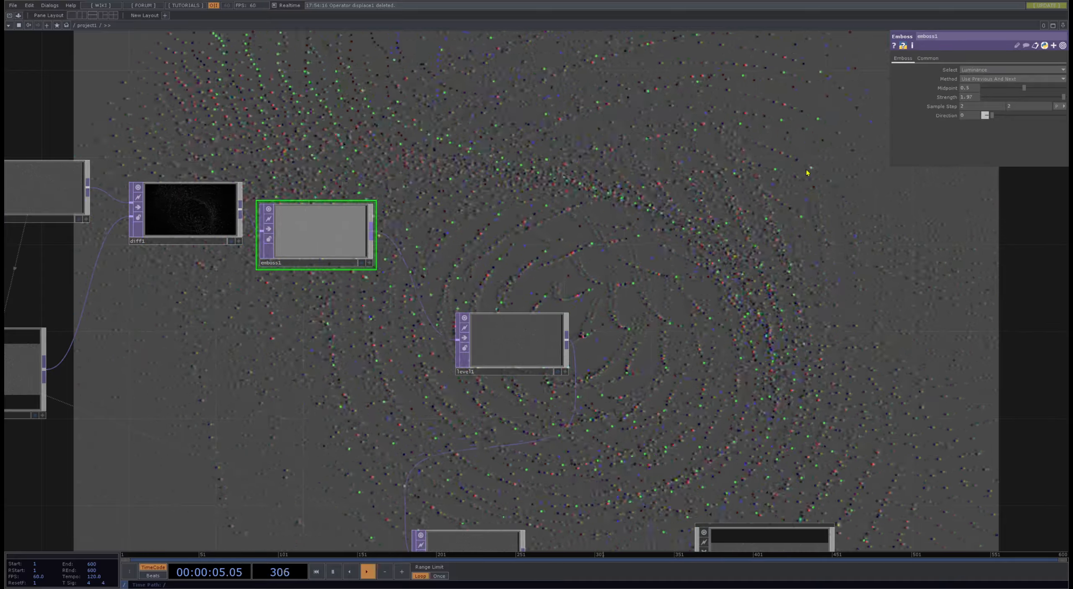
{"action": "left_click", "coordinate": [972, 110]}
{"action": "type", "text": "4"}
{"action": "key", "text": "Tab"}
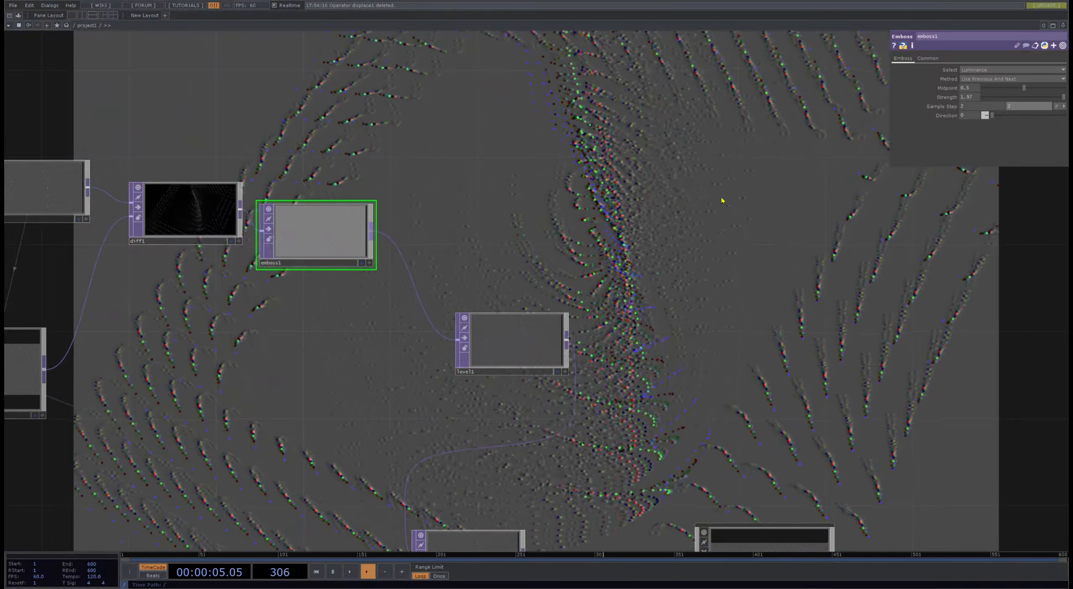
- Try raising level1's Contrast to about 2.9, ease it back, and reset the parameter to its default
{"action": "left_click", "coordinate": [520, 343]}
{"action": "left_click_drag", "start_coordinate": [763, 211], "coordinate": [621, 360]}
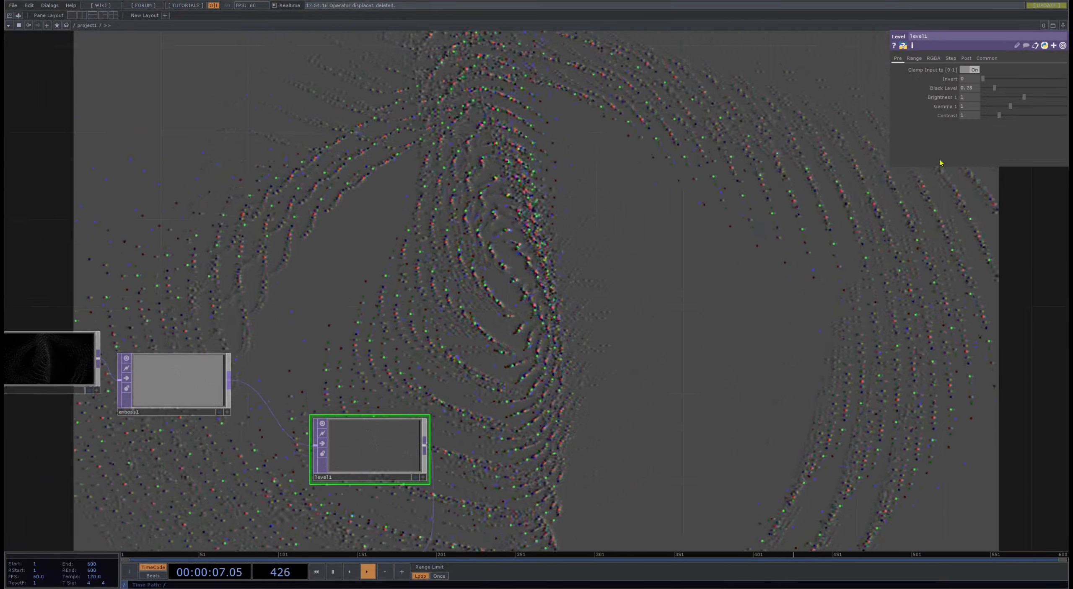
{"action": "left_click_drag", "start_coordinate": [616, 268], "coordinate": [543, 233]}
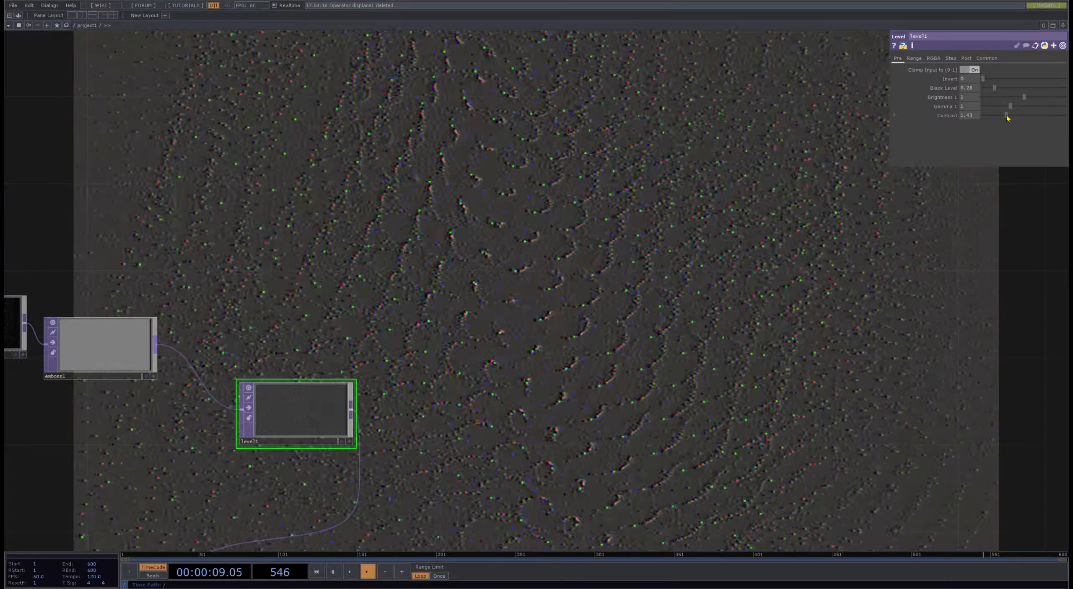
{"action": "left_click_drag", "start_coordinate": [1000, 118], "coordinate": [1027, 120]}
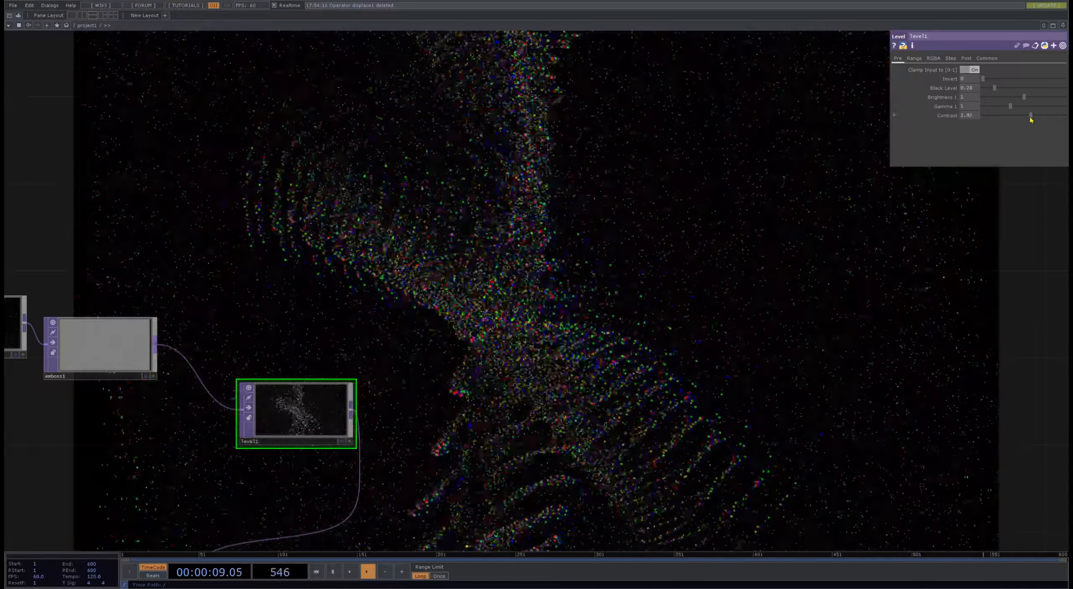
{"action": "left_click_drag", "start_coordinate": [1020, 119], "coordinate": [1011, 119]}
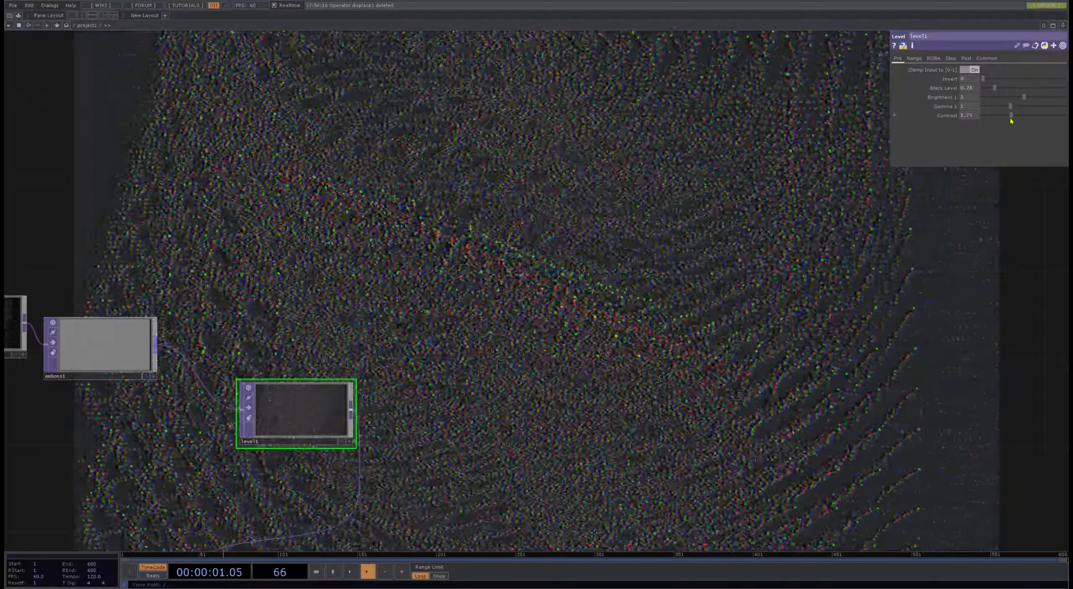
{"action": "right_click", "coordinate": [944, 118]}
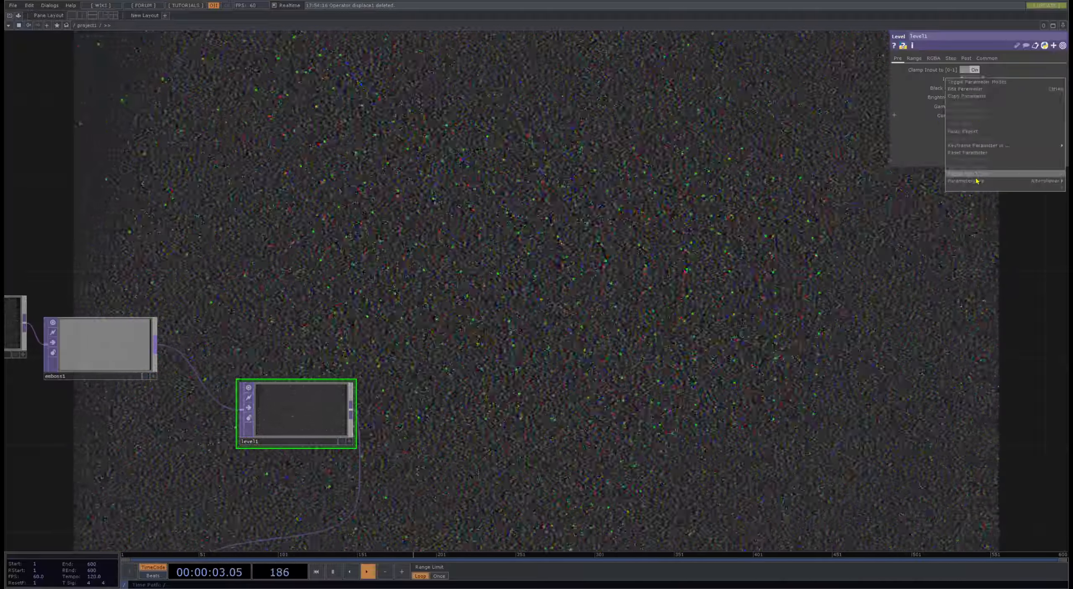
{"action": "left_click", "coordinate": [967, 153]}
- Raise level1's Gamma to about 1.29 and Brightness to about 1.25, and lower its Black Level to 0.2
{"action": "left_click_drag", "start_coordinate": [1010, 107], "coordinate": [1026, 215]}
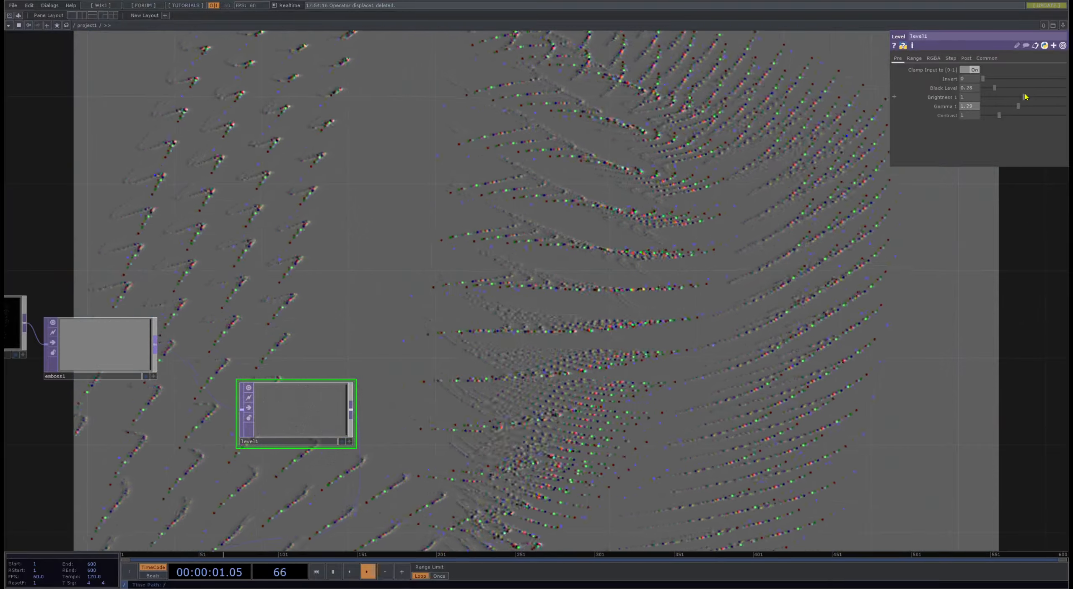
{"action": "left_click_drag", "start_coordinate": [1025, 96], "coordinate": [1041, 209]}
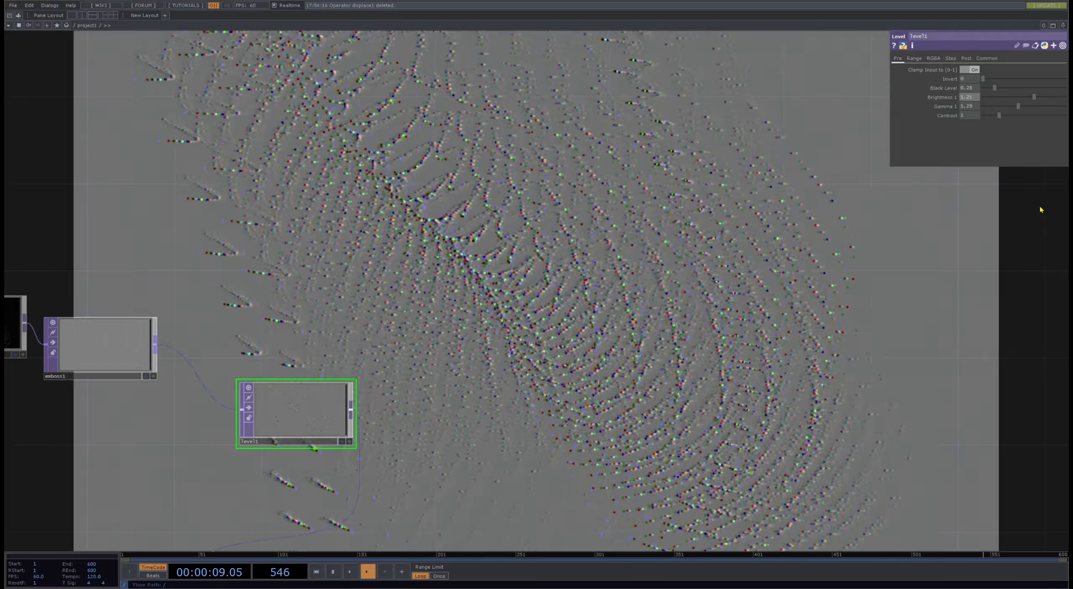
{"action": "left_click_drag", "start_coordinate": [994, 88], "coordinate": [1008, 81]}
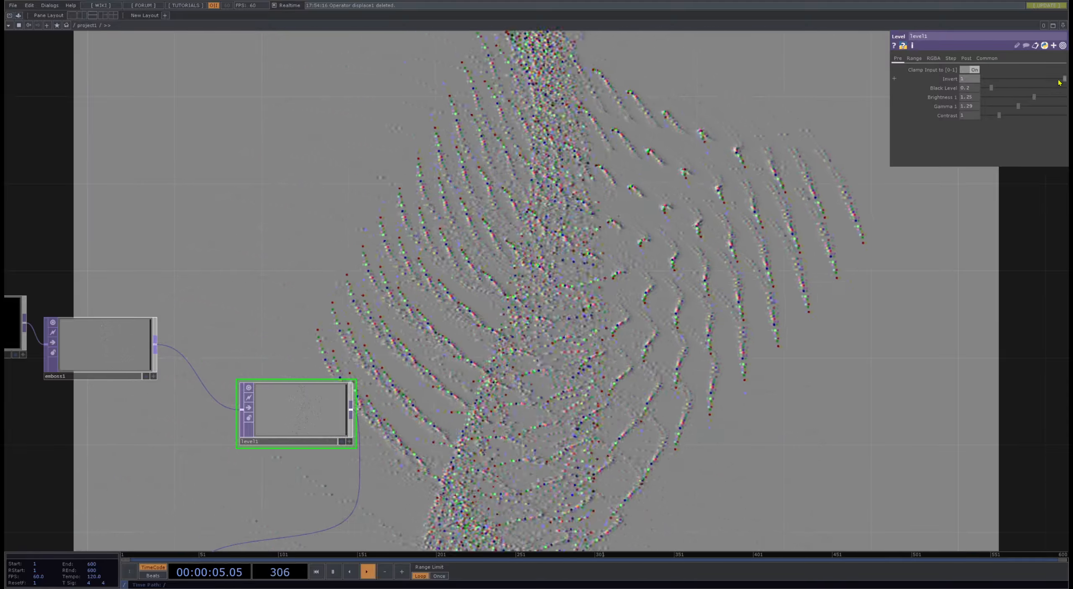
- Try level1 fully inverted and with input clamping switched, returning Invert to 0 and the clamp to On
{"action": "left_click_drag", "start_coordinate": [1054, 80], "coordinate": [981, 80]}
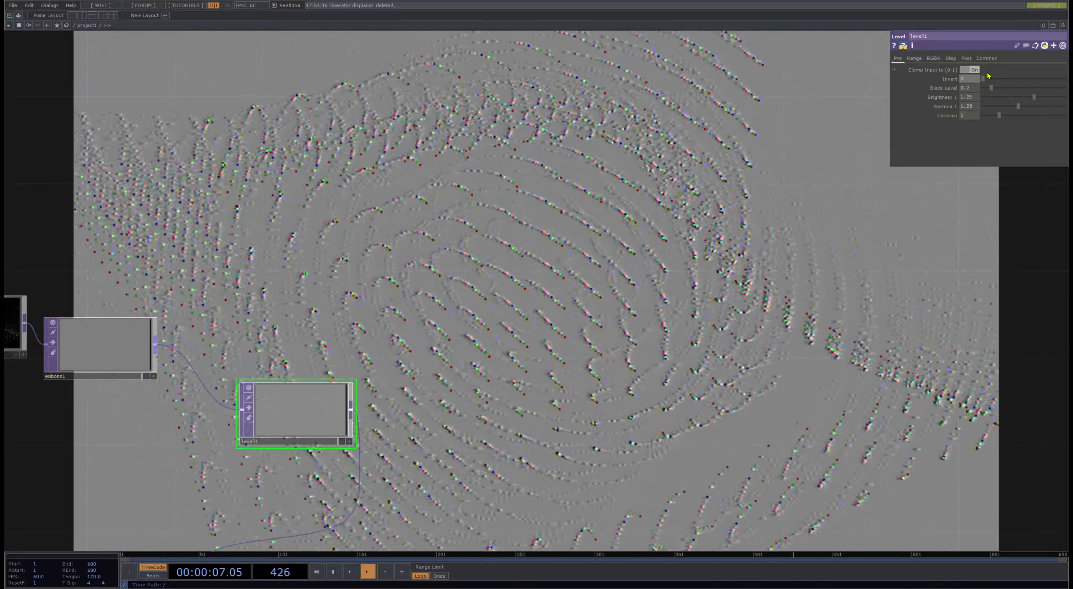
{"action": "left_click", "coordinate": [976, 72]}
{"action": "left_click", "coordinate": [977, 72]}
{"action": "scroll", "coordinate": [625, 323], "scroll_direction": "down", "scroll_amount": 6}
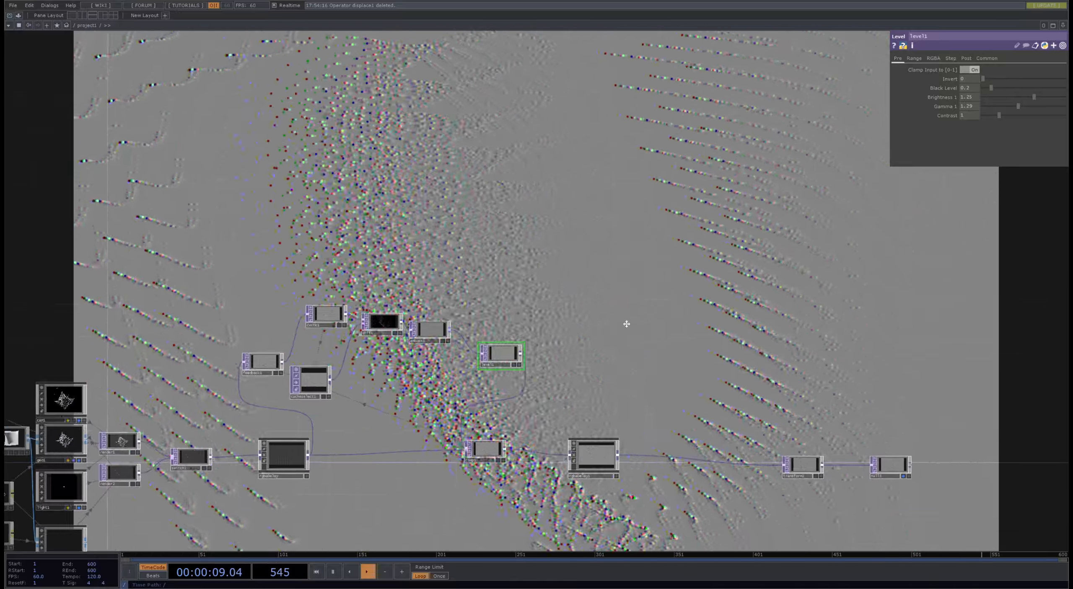
{"action": "scroll", "coordinate": [272, 393], "scroll_direction": "up", "scroll_amount": 2}
{"action": "left_click_drag", "start_coordinate": [271, 393], "coordinate": [331, 353]}
{"action": "scroll", "coordinate": [336, 356], "scroll_direction": "up", "scroll_amount": 2}
{"action": "scroll", "coordinate": [404, 417], "scroll_direction": "down", "scroll_amount": 2}
{"action": "left_click", "coordinate": [375, 452]}
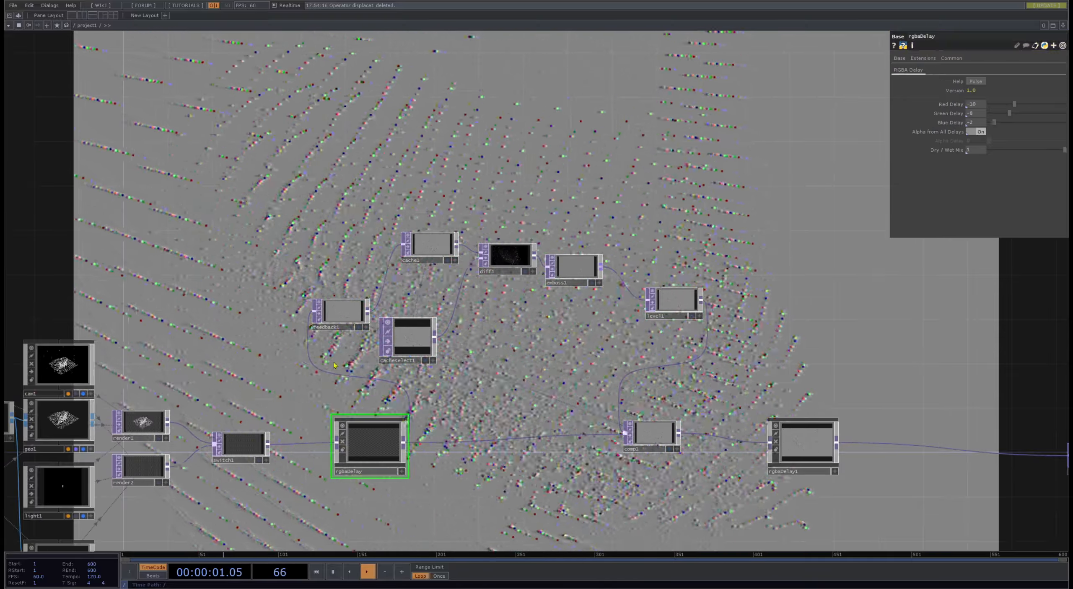
{"action": "left_click", "coordinate": [431, 248], "text": "shift"}
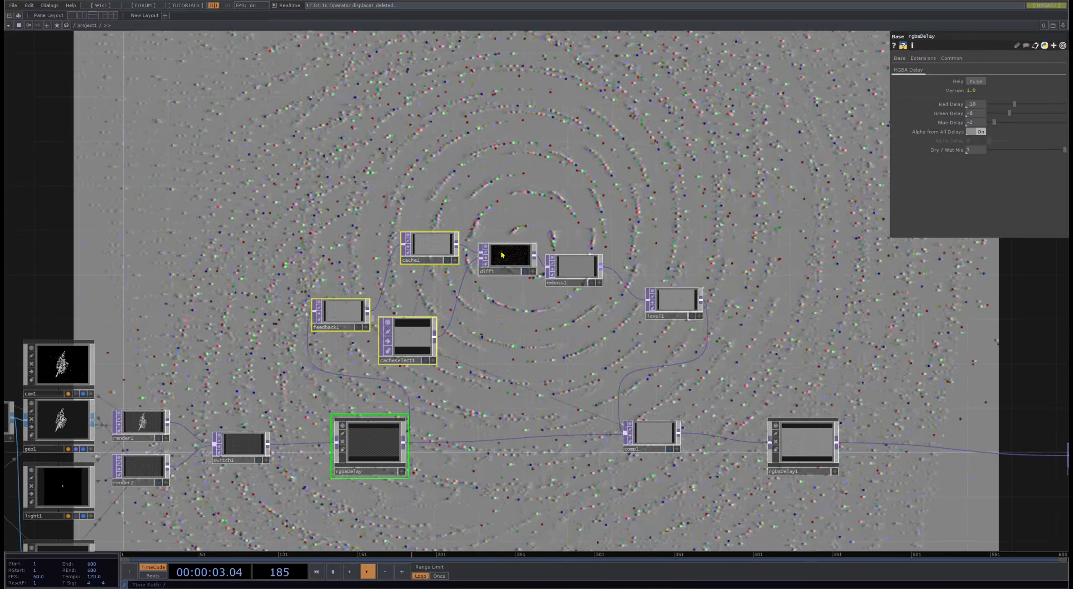
{"action": "left_click", "coordinate": [504, 256], "text": "shift"}
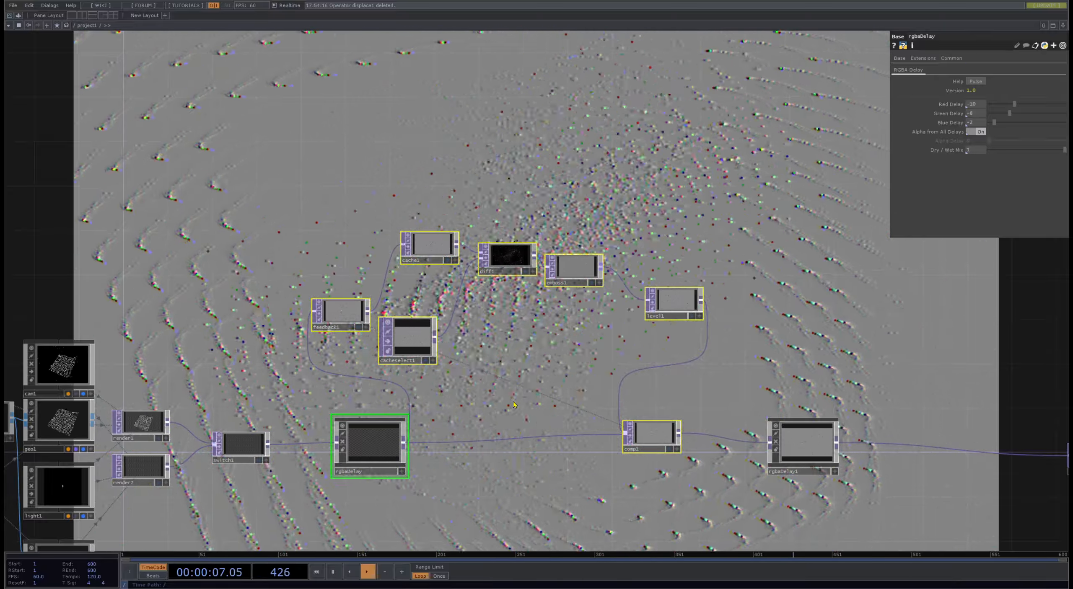
- Set the Pixel Format of feedback1, cacheselect1, cache1, diff1, emboss1, level1 and comp1 together to 32-bit float (RGBA)
{"action": "left_click", "coordinate": [347, 315]}
{"action": "left_click", "coordinate": [411, 338], "text": "shift"}
{"action": "left_click", "coordinate": [431, 247], "text": "shift"}
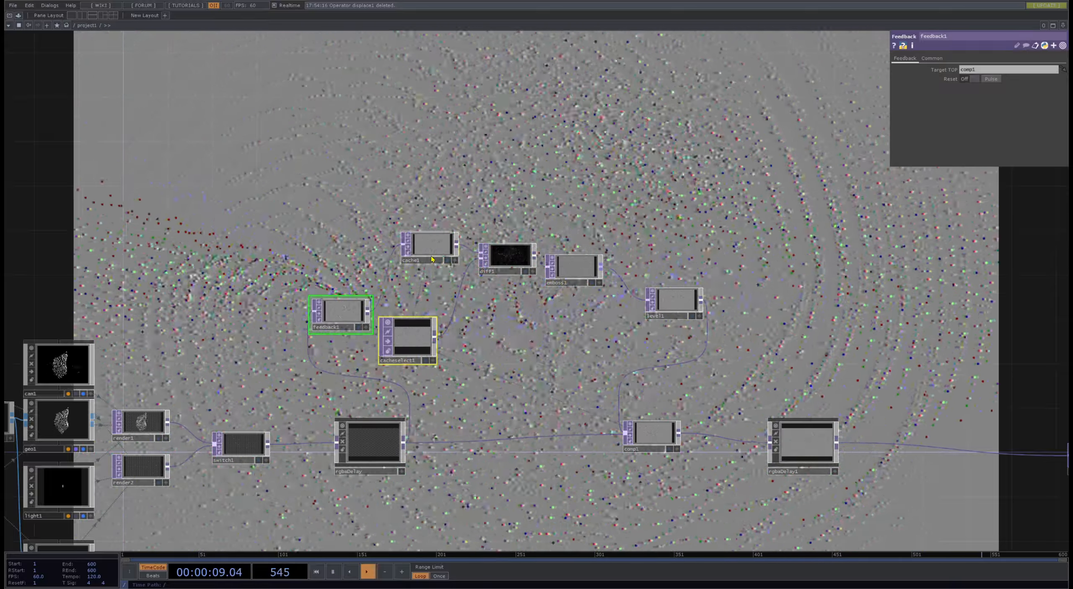
{"action": "left_click", "coordinate": [509, 260], "text": "shift"}
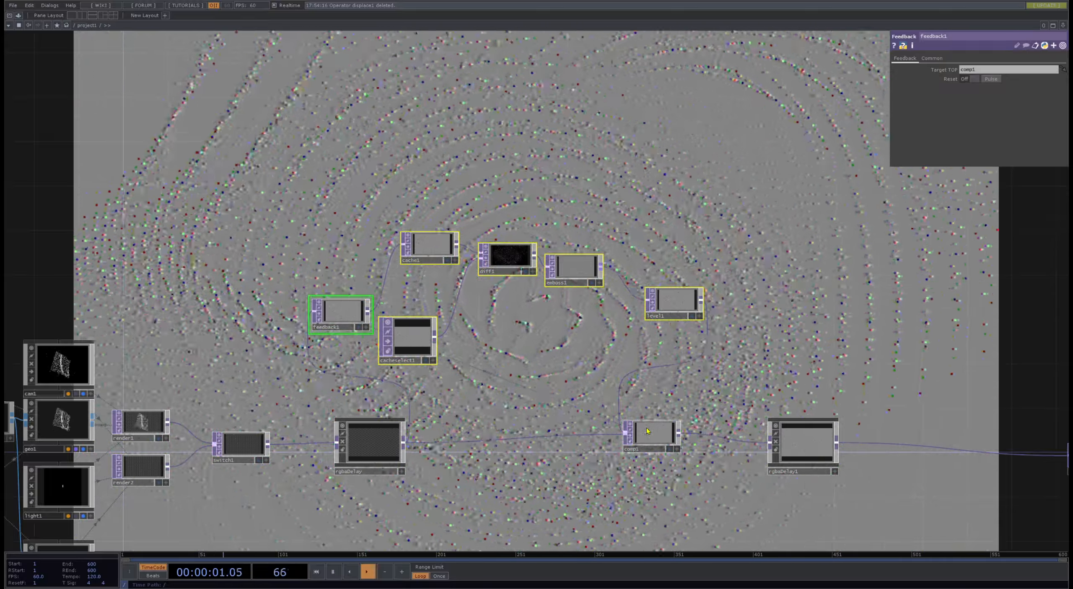
{"action": "left_click", "coordinate": [647, 431], "text": "shift"}
{"action": "left_click", "coordinate": [931, 58]}
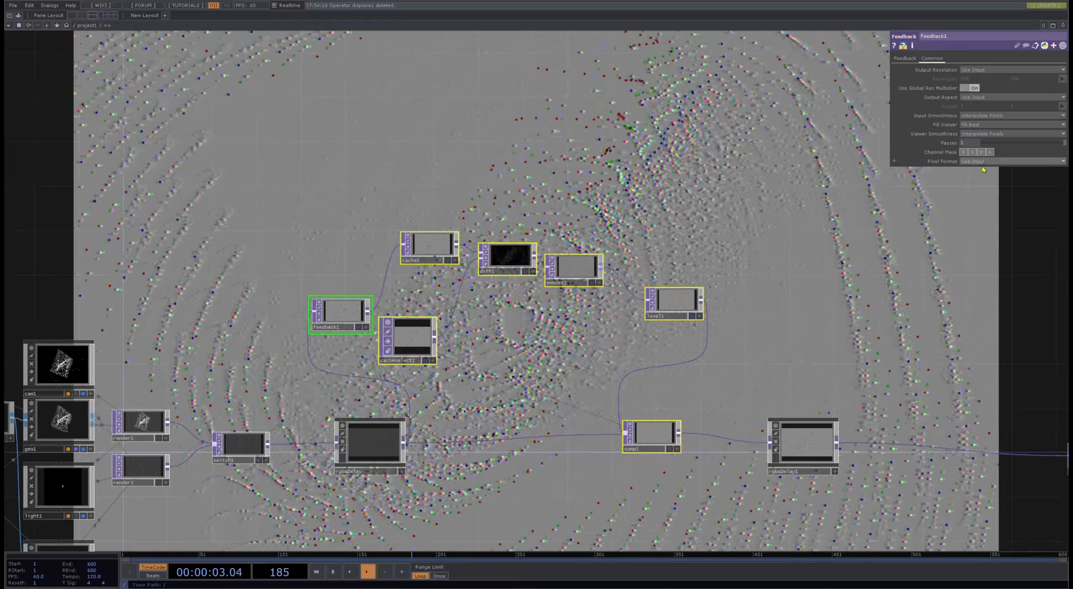
{"action": "left_click", "coordinate": [984, 163]}
{"action": "left_click", "coordinate": [986, 200]}
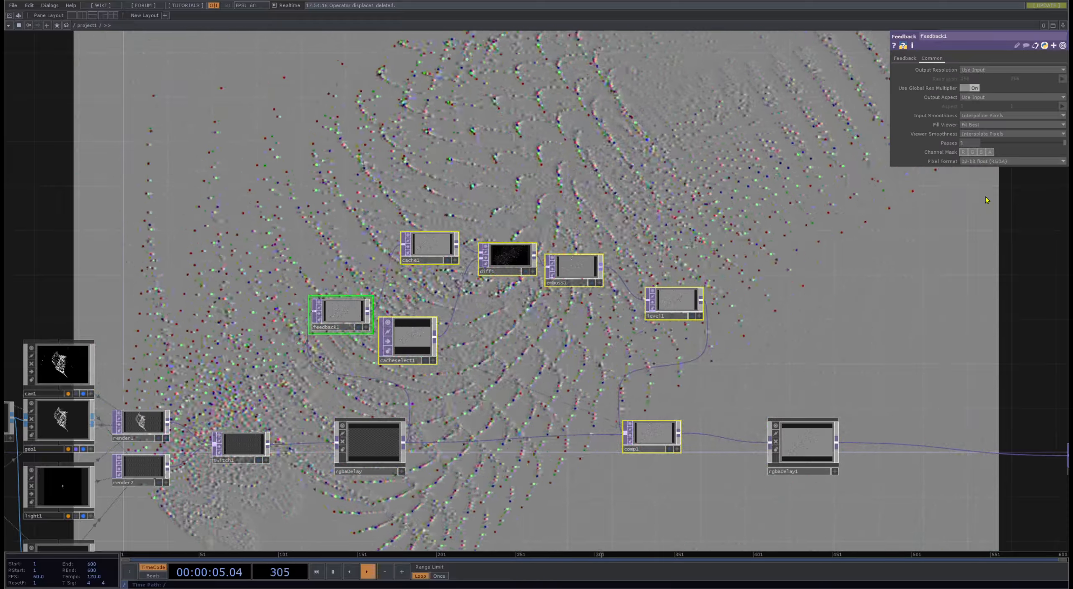
{"action": "left_click", "coordinate": [573, 333]}
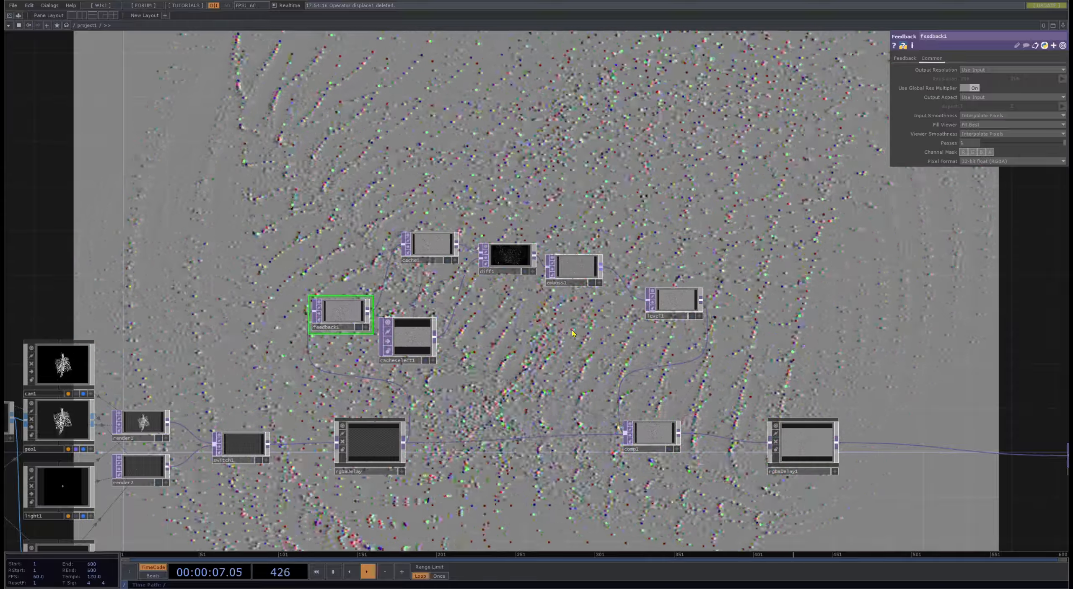
- Check diff1 and emboss1 and examine the difference output up close
{"action": "left_click_drag", "start_coordinate": [585, 378], "coordinate": [602, 395]}
{"action": "scroll", "coordinate": [613, 345], "scroll_direction": "up", "scroll_amount": 3}
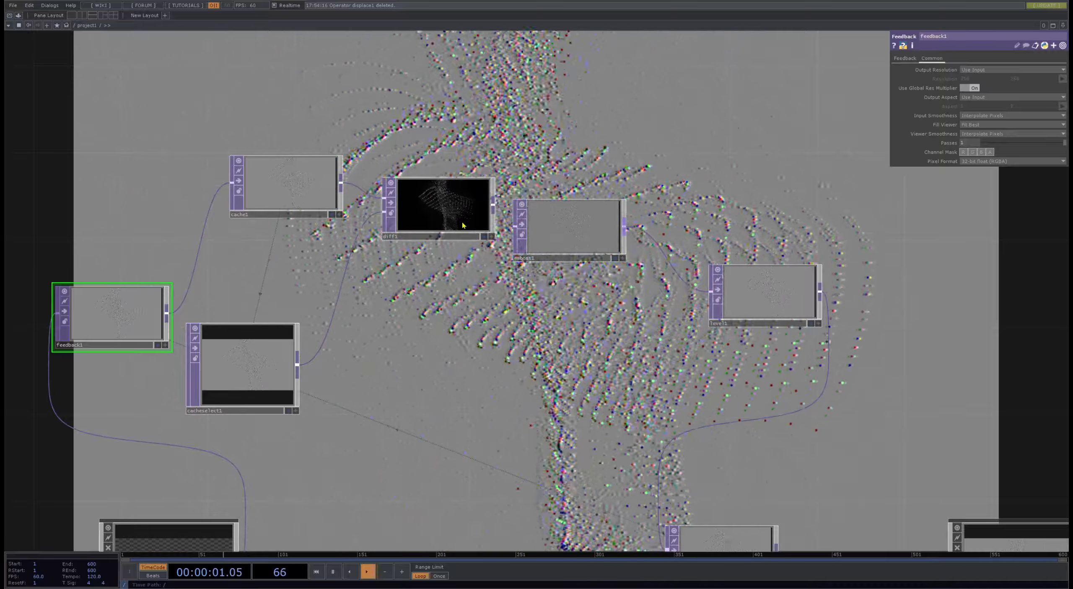
{"action": "left_click", "coordinate": [464, 226]}
{"action": "left_click", "coordinate": [570, 229]}
{"action": "scroll", "coordinate": [461, 206], "scroll_direction": "up", "scroll_amount": 7}
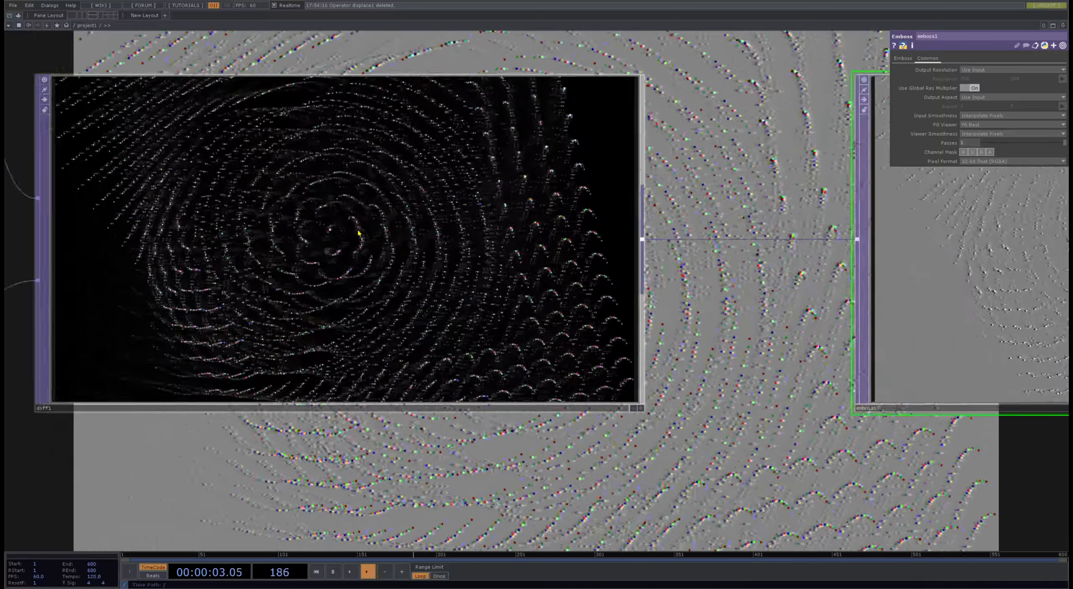
{"action": "scroll", "coordinate": [358, 234], "scroll_direction": "up", "scroll_amount": 4}
{"action": "scroll", "coordinate": [294, 246], "scroll_direction": "down", "scroll_amount": 10}
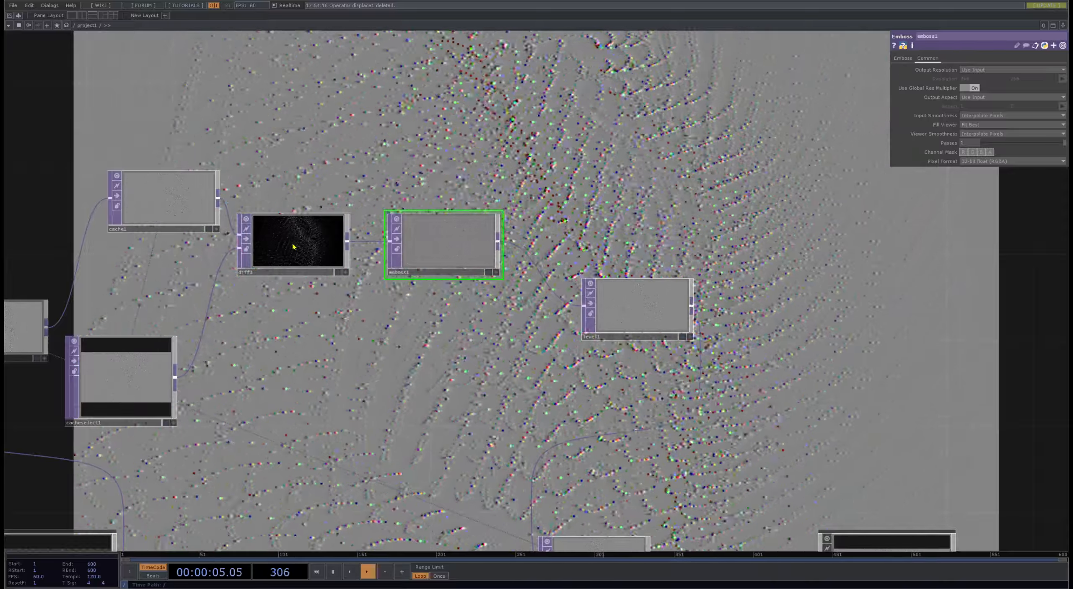
- Move emboss1 and level1 apart and insert a Blur operator between them
{"action": "left_click_drag", "start_coordinate": [657, 306], "coordinate": [699, 328]}
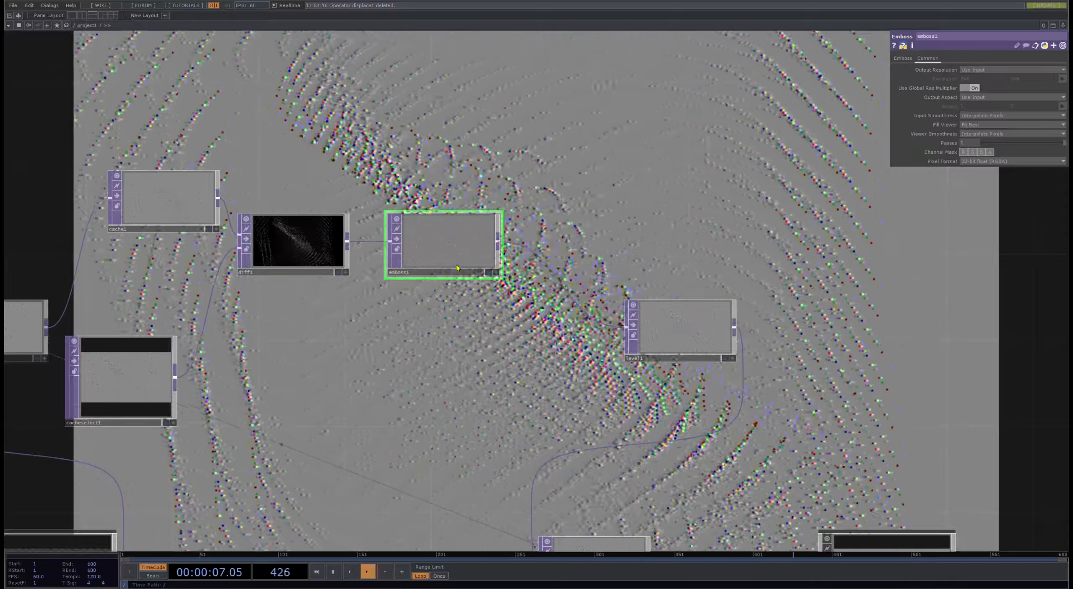
{"action": "left_click_drag", "start_coordinate": [458, 210], "coordinate": [458, 166]}
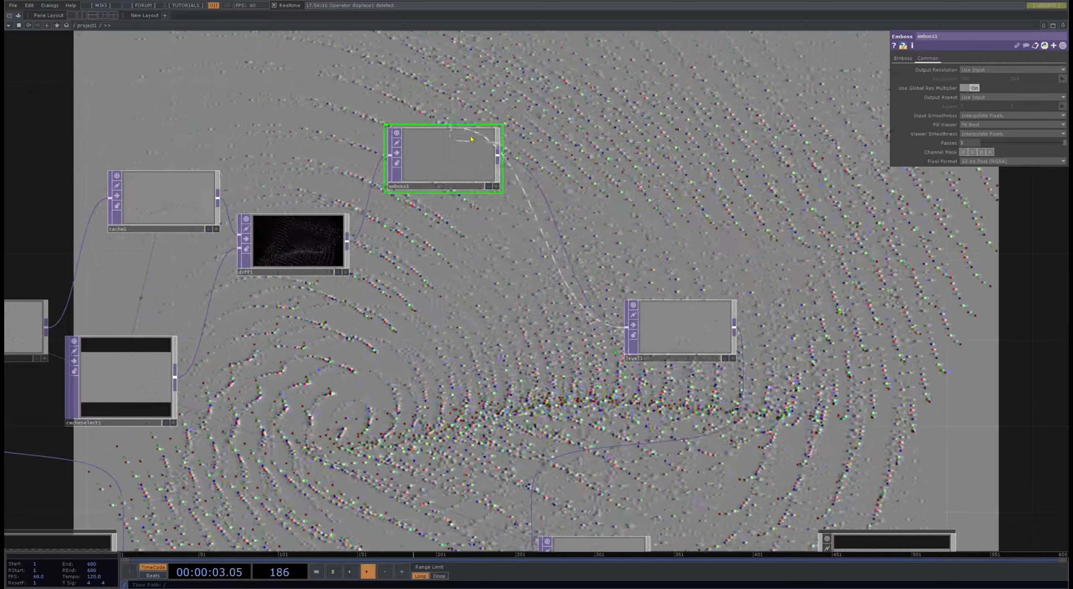
{"action": "left_click", "coordinate": [564, 173]}
{"action": "left_click_drag", "start_coordinate": [466, 174], "coordinate": [423, 152]}
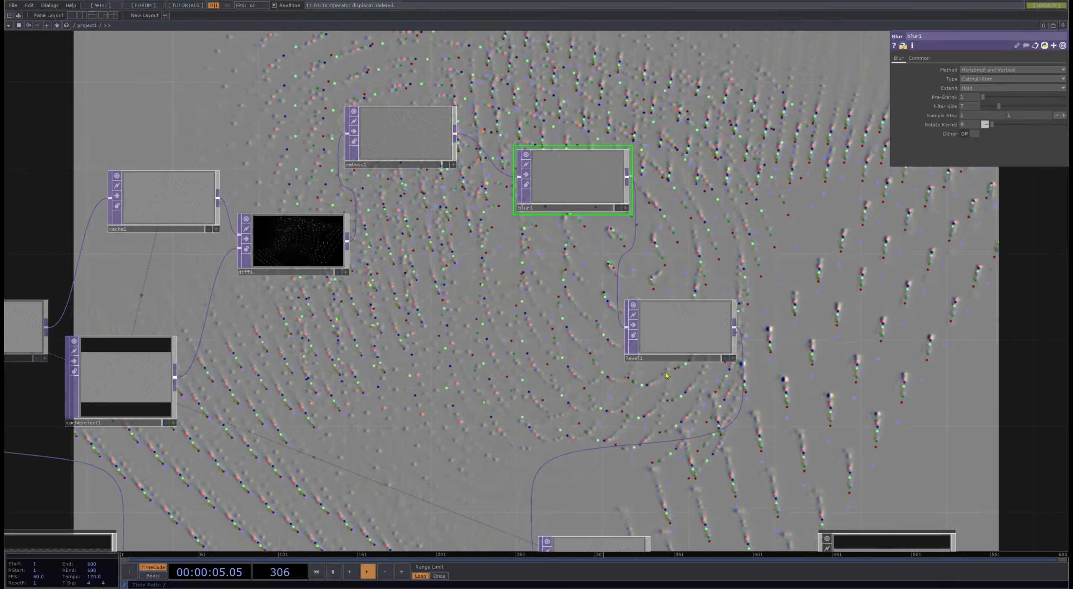
{"action": "left_click_drag", "start_coordinate": [590, 194], "coordinate": [568, 173]}
- Insert a Displace operator between blur1 and level1, connect diff1 to its second input, and arrange the nodes
{"action": "right_click", "coordinate": [624, 251]}
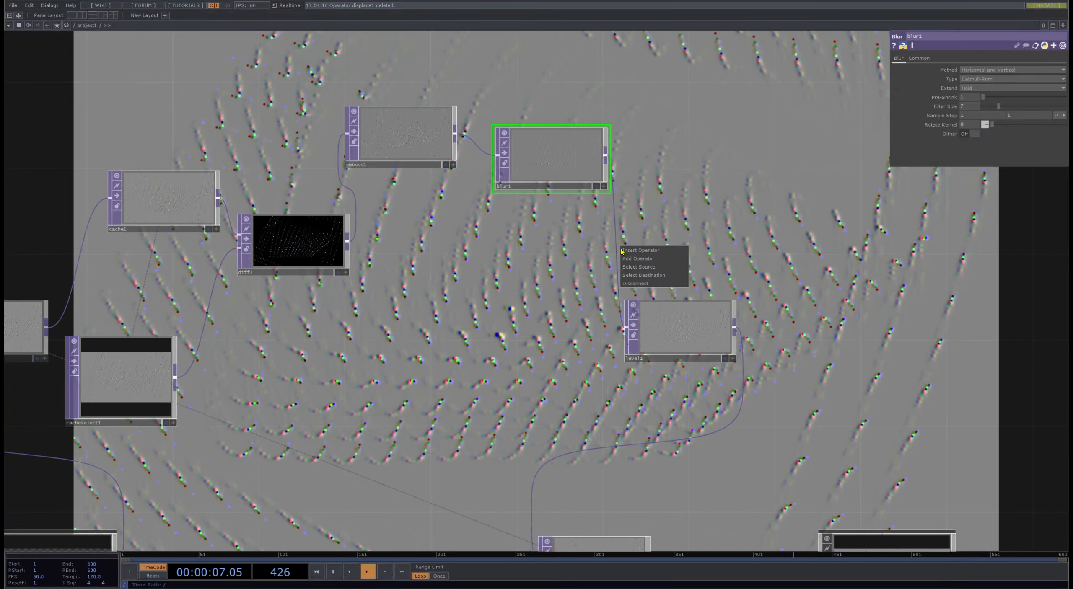
{"action": "left_click", "coordinate": [624, 250]}
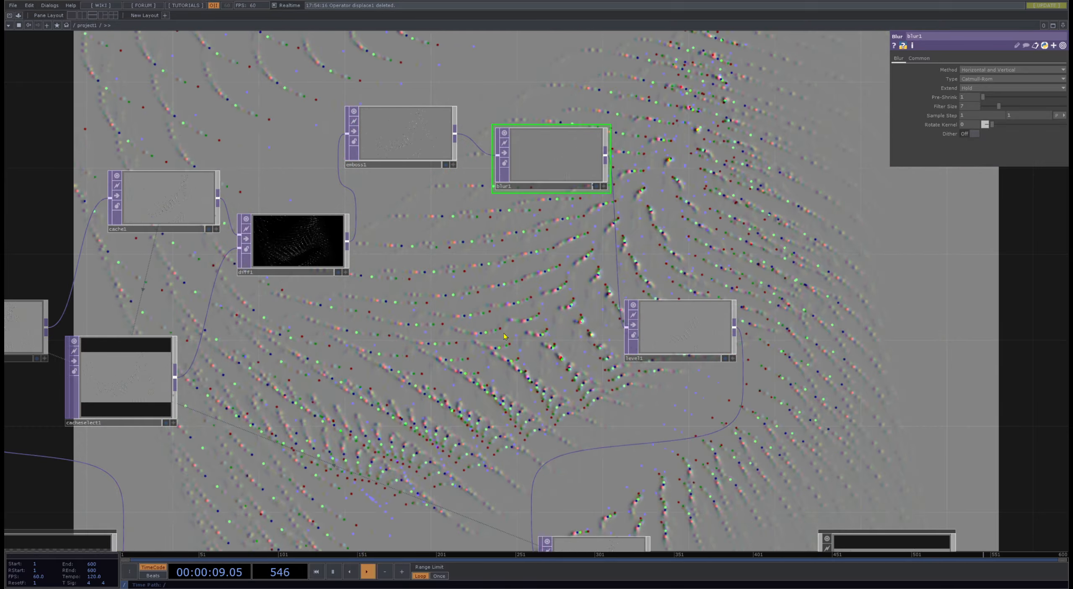
{"action": "left_click", "coordinate": [549, 255]}
{"action": "left_click", "coordinate": [549, 270]}
{"action": "left_click_drag", "start_coordinate": [348, 246], "coordinate": [550, 271]}
{"action": "left_click_drag", "start_coordinate": [394, 152], "coordinate": [522, 238]}
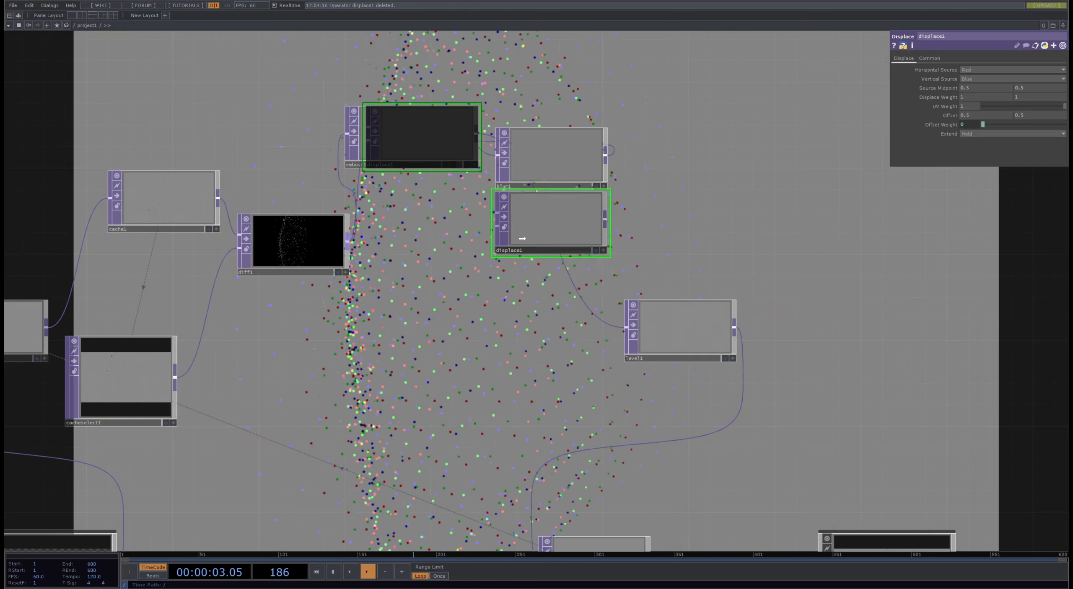
{"action": "left_click_drag", "start_coordinate": [531, 158], "coordinate": [531, 136]}
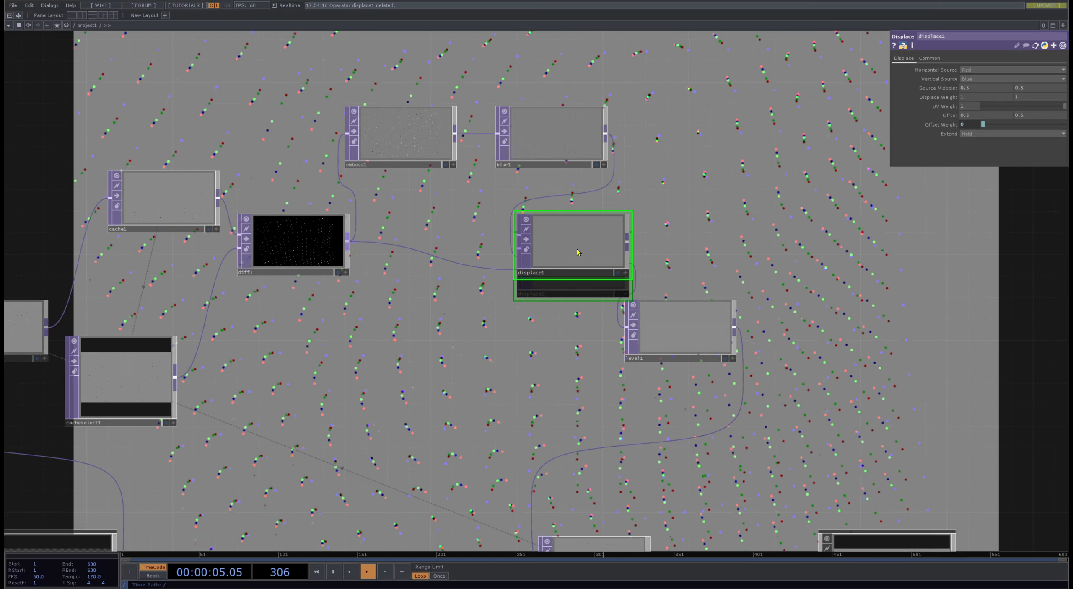
- Set displace1's Displace Weight to 0.1 on both axes
{"action": "left_click", "coordinate": [993, 99]}
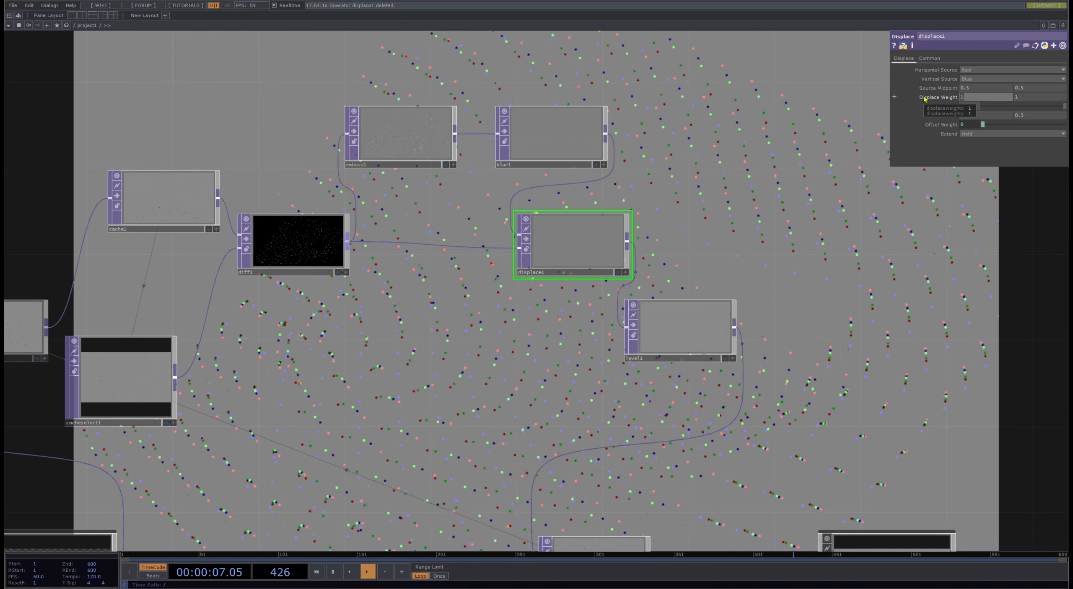
{"action": "type", "text": ".1"}
{"action": "key", "text": "Tab"}
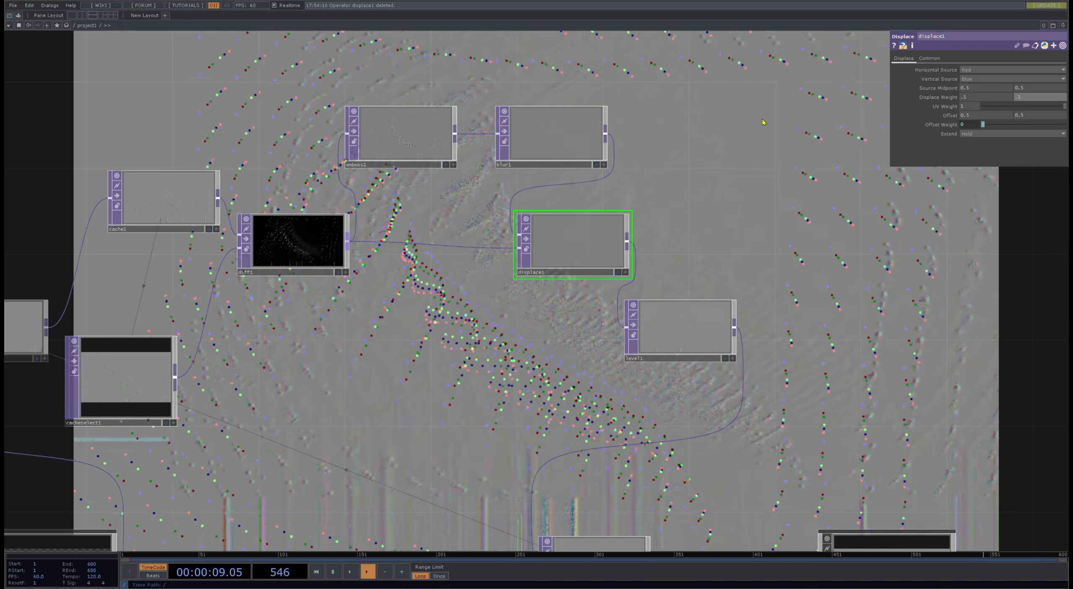
- Raise blur1's Filter Size to 14 and try a Pre-Shrink of 3, returning it to 1
{"action": "left_click_drag", "start_coordinate": [762, 120], "coordinate": [721, 196]}
{"action": "left_click", "coordinate": [512, 219]}
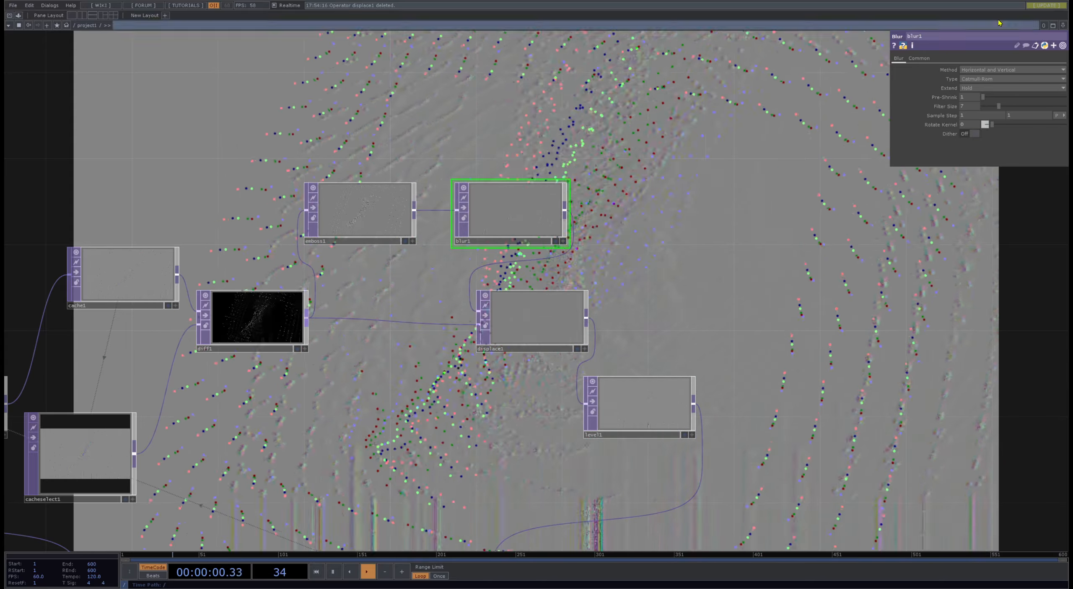
{"action": "left_click", "coordinate": [1008, 97]}
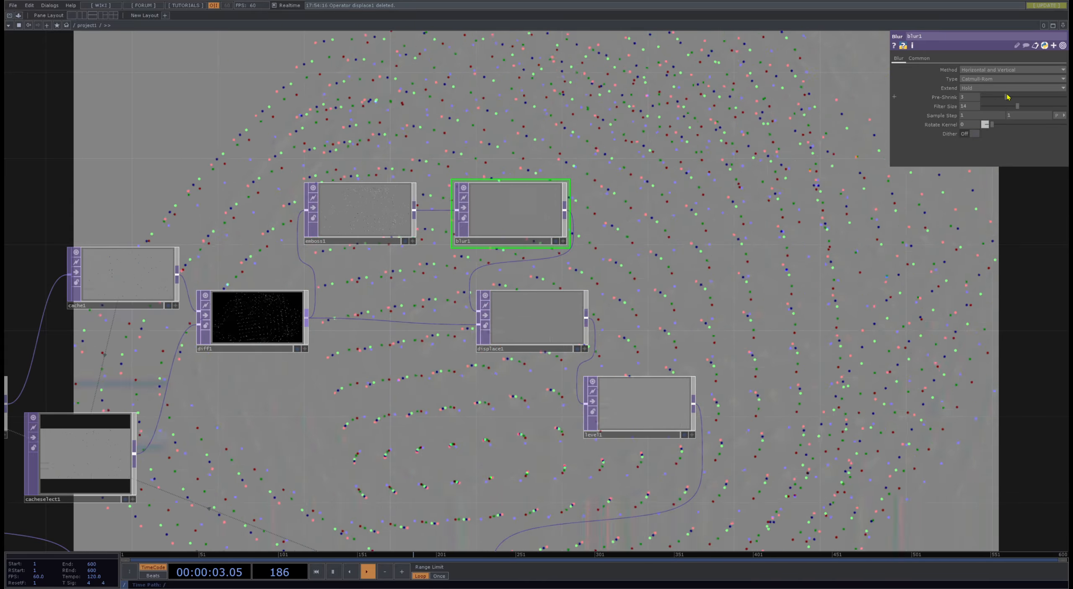
{"action": "left_click_drag", "start_coordinate": [1003, 97], "coordinate": [983, 98]}
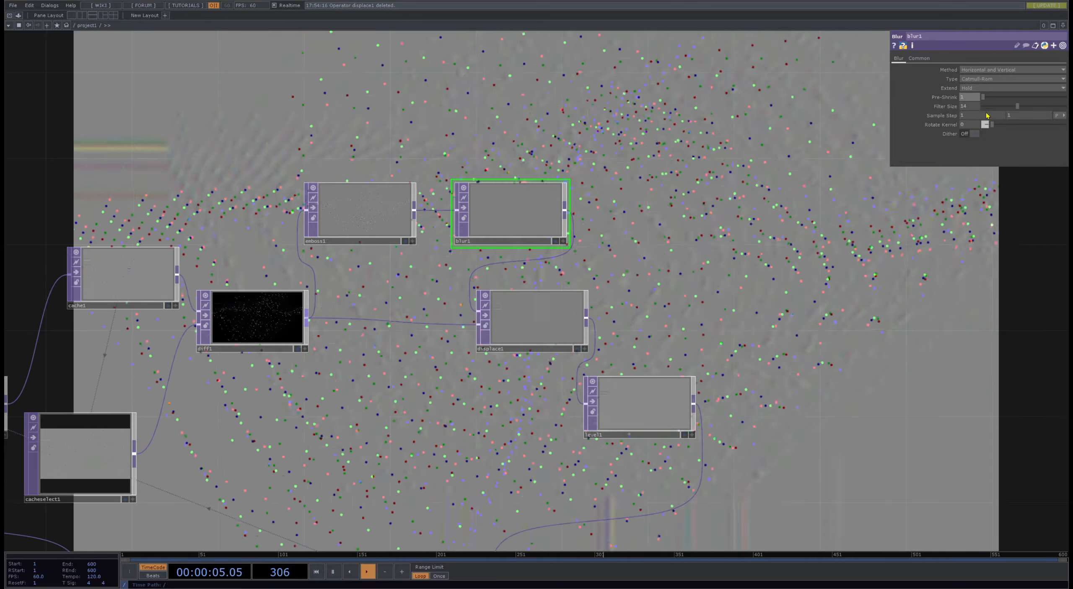
- Swap displace1's inputs so that diff1 feeds its first input and blur1 its second
{"action": "scroll", "coordinate": [537, 352], "scroll_direction": "up", "scroll_amount": 3}
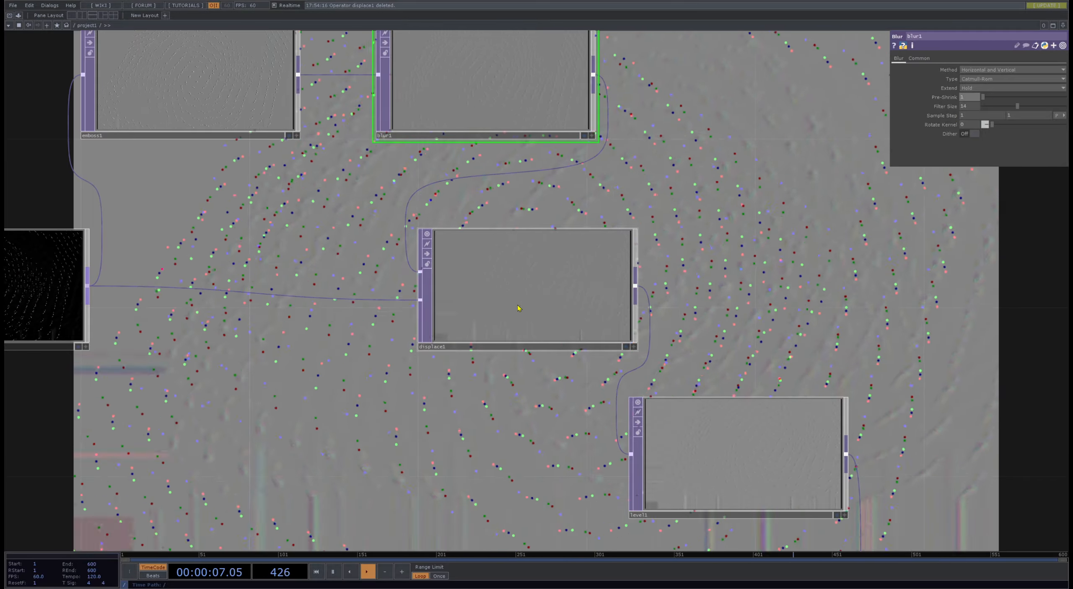
{"action": "left_click", "coordinate": [515, 306]}
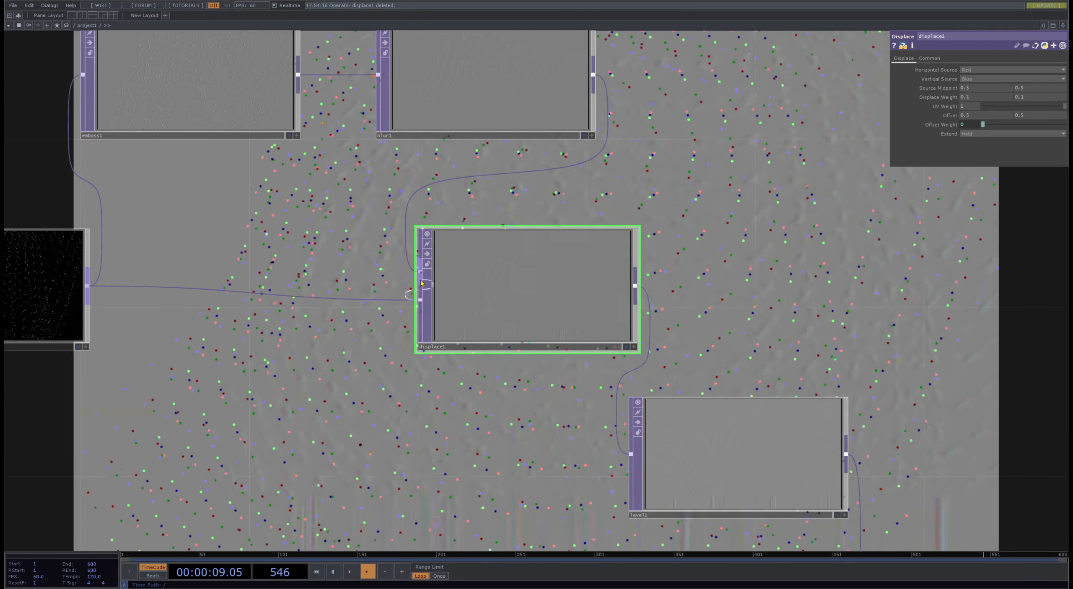
{"action": "left_click_drag", "start_coordinate": [420, 272], "coordinate": [420, 300]}
{"action": "scroll", "coordinate": [569, 297], "scroll_direction": "down", "scroll_amount": 3}
{"action": "left_click_drag", "start_coordinate": [708, 261], "coordinate": [406, 296]}
{"action": "scroll", "coordinate": [401, 306], "scroll_direction": "down", "scroll_amount": 3}
{"action": "left_click_drag", "start_coordinate": [479, 299], "coordinate": [788, 291]}
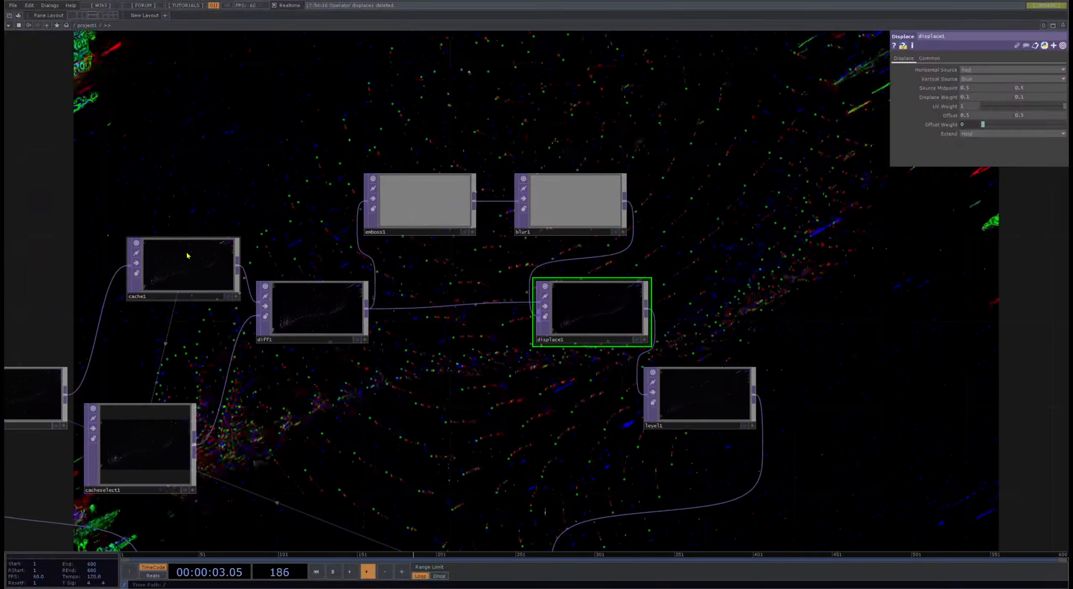
- Restart the feedback loop by pulsing the Reset parameter of feedback1
{"action": "left_click_drag", "start_coordinate": [339, 356], "coordinate": [393, 224]}
{"action": "left_click", "coordinate": [79, 251]}
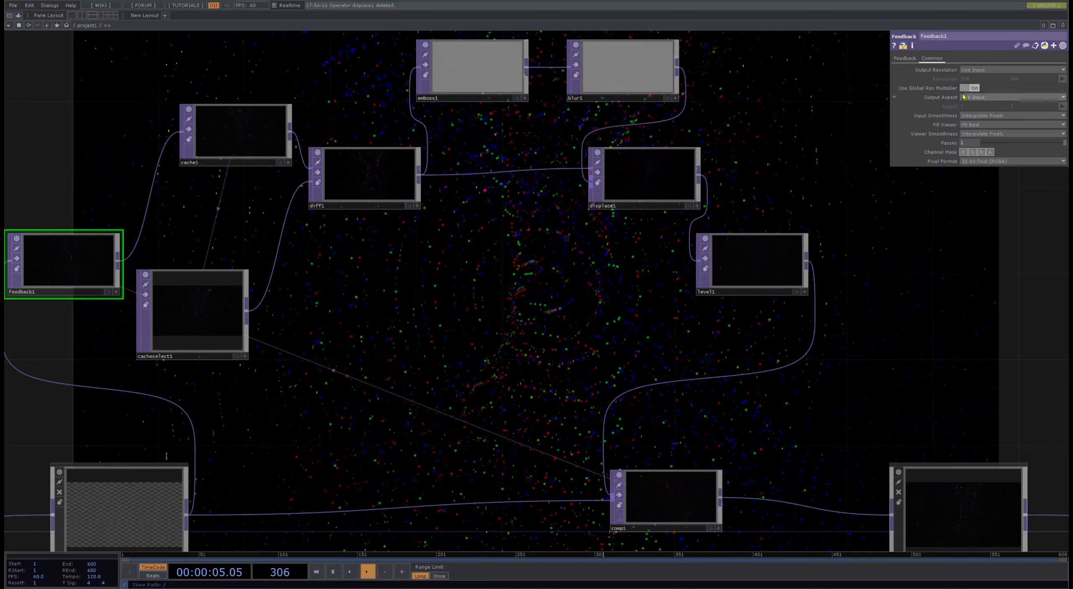
{"action": "left_click", "coordinate": [907, 58]}
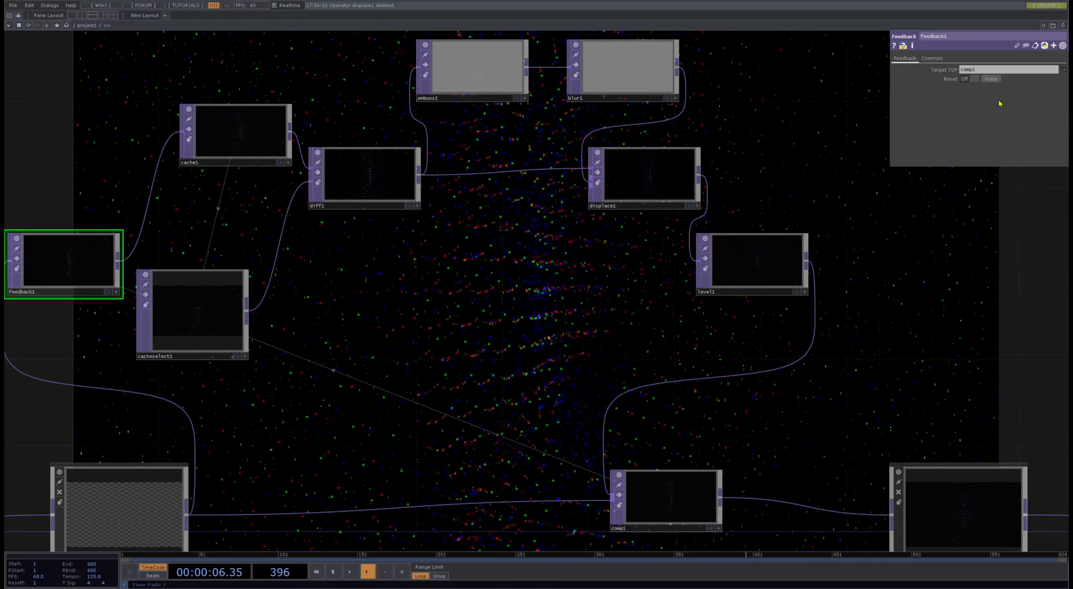
{"action": "left_click", "coordinate": [992, 79]}
{"action": "left_click_drag", "start_coordinate": [730, 144], "coordinate": [657, 308]}
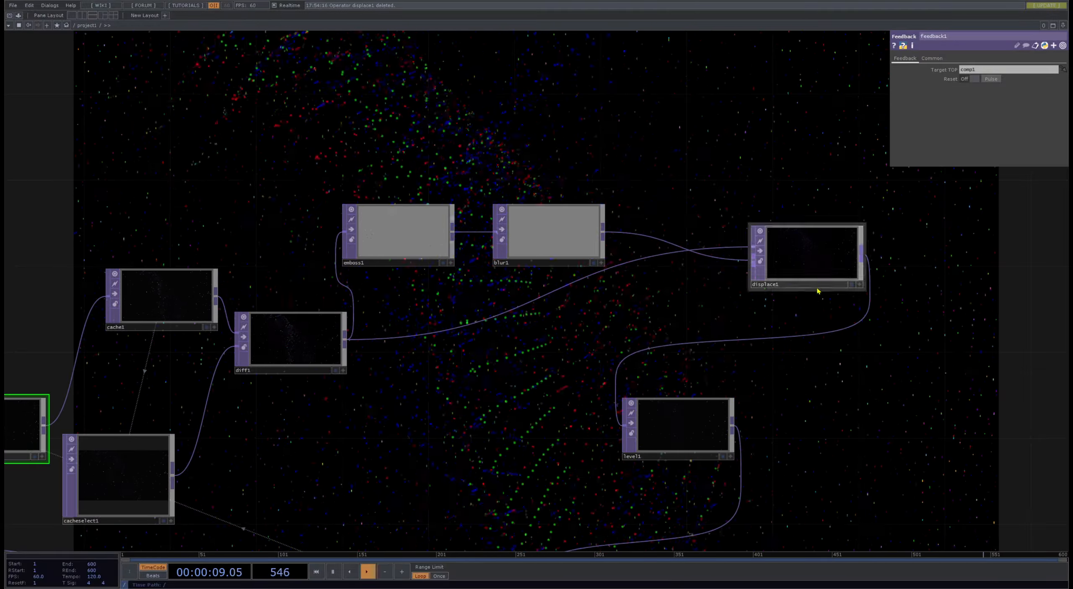
- Try an In Low of 0.005 and an Out High of 0.98 on level1, returning them to 0 and 1
{"action": "left_click", "coordinate": [669, 417]}
{"action": "left_click_drag", "start_coordinate": [687, 267], "coordinate": [517, 10]}
{"action": "mouse_move", "coordinate": [986, 70]}
{"action": "left_mouse_down"}
{"action": "mouse_move", "coordinate": [1051, 71]}
{"action": "mouse_move", "coordinate": [970, 71]}
{"action": "mouse_move", "coordinate": [1011, 73]}
{"action": "mouse_move", "coordinate": [976, 79]}
{"action": "left_mouse_up"}
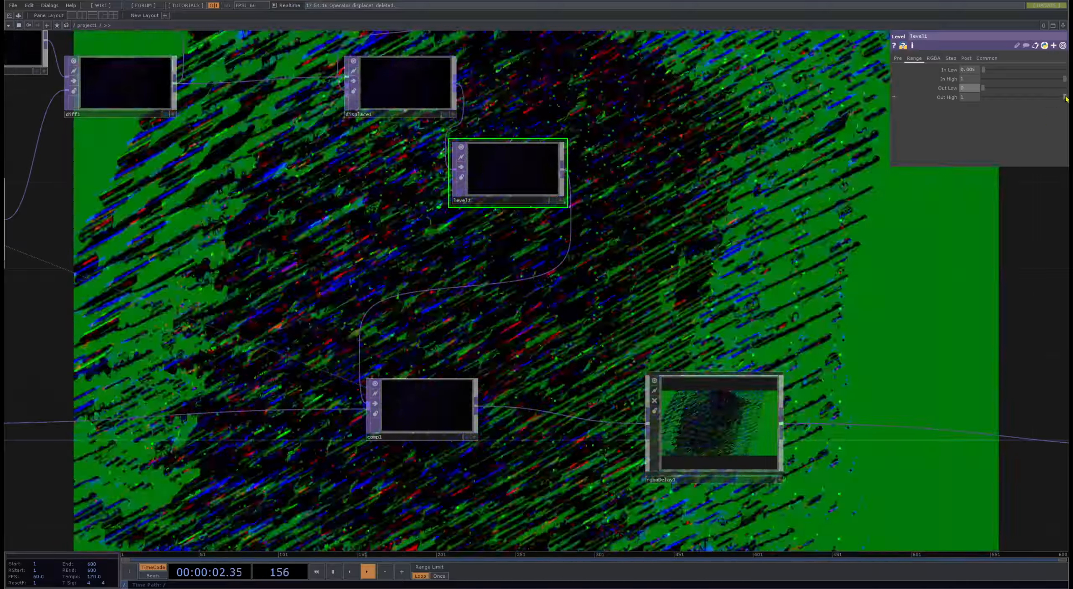
{"action": "left_click_drag", "start_coordinate": [1065, 97], "coordinate": [974, 99]}
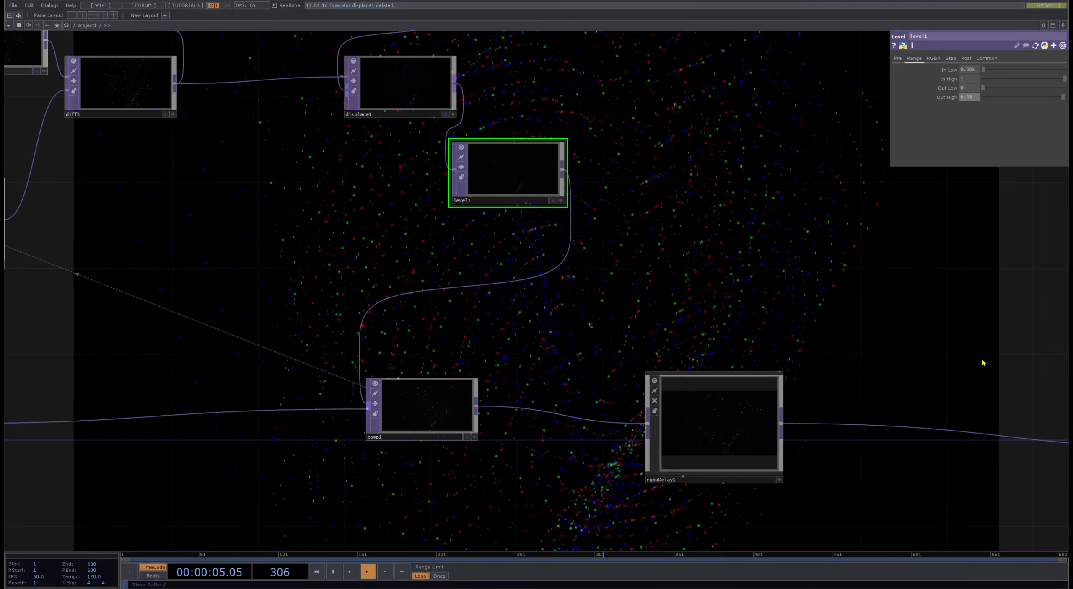
{"action": "left_click", "coordinate": [982, 70]}
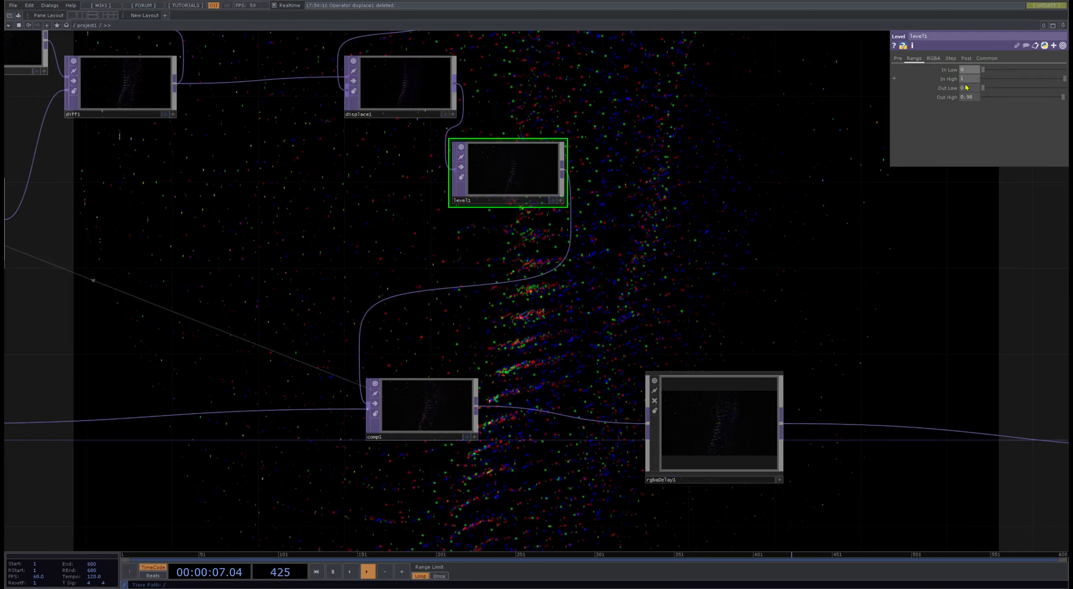
{"action": "left_click", "coordinate": [1065, 98]}
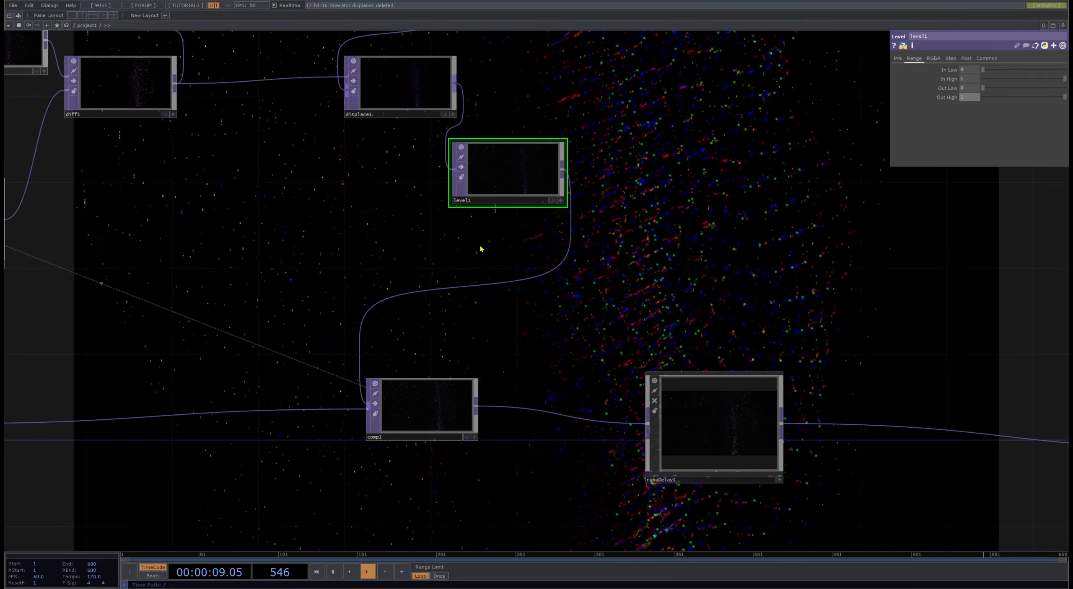
- Connect diff1 directly to level1 in place of displace1, and lower level1's Opacity to about 0.93
{"action": "left_click_drag", "start_coordinate": [341, 220], "coordinate": [518, 350]}
{"action": "left_click", "coordinate": [602, 122]}
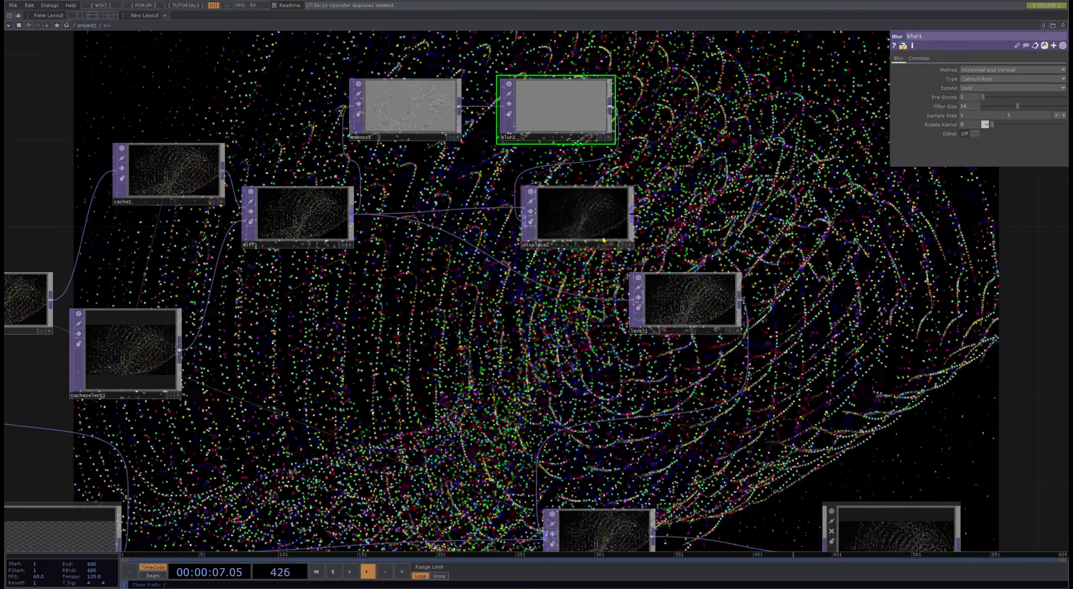
{"action": "left_click", "coordinate": [696, 312]}
{"action": "left_click_drag", "start_coordinate": [706, 356], "coordinate": [460, 286]}
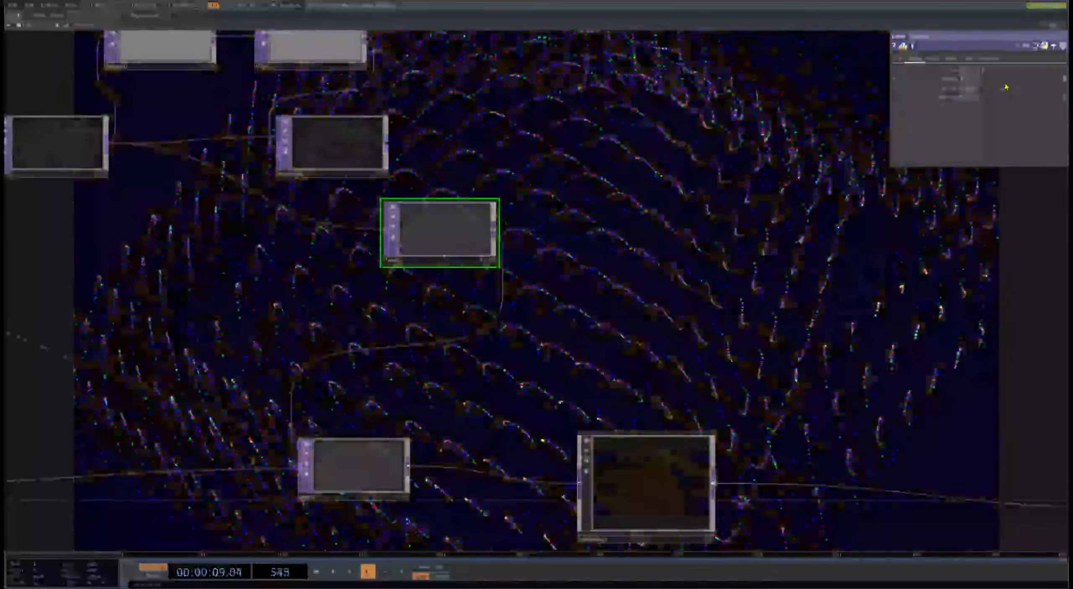
{"action": "left_click_drag", "start_coordinate": [1006, 85], "coordinate": [994, 84]}
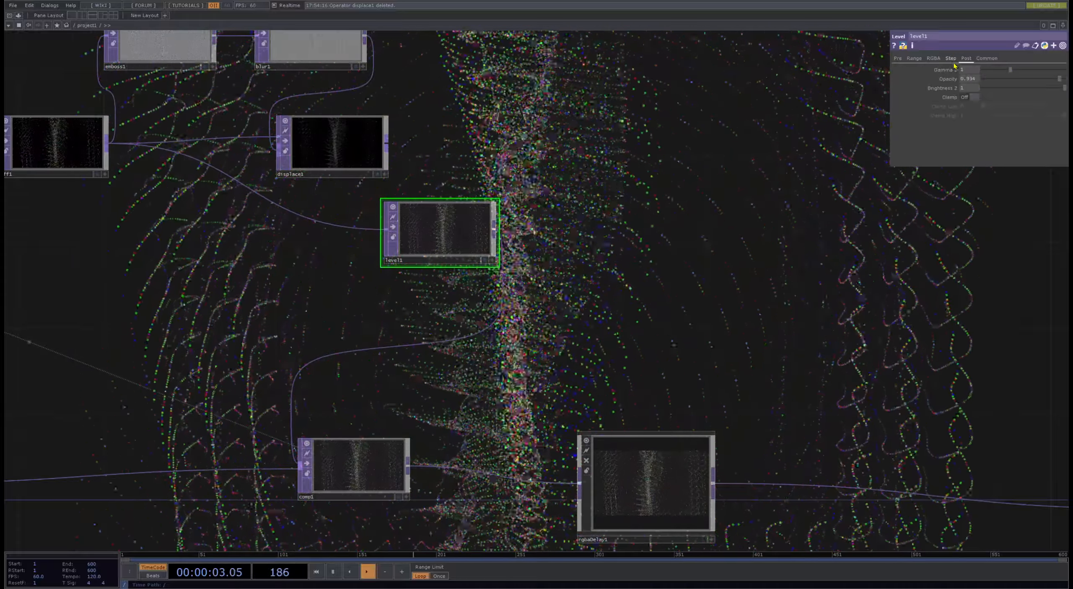
- Enable stepping on level1 with Step Size about 0.33, Threshold -0.28, Clamp Low about 0.33 and Soften 0.65
{"action": "left_click", "coordinate": [951, 58]}
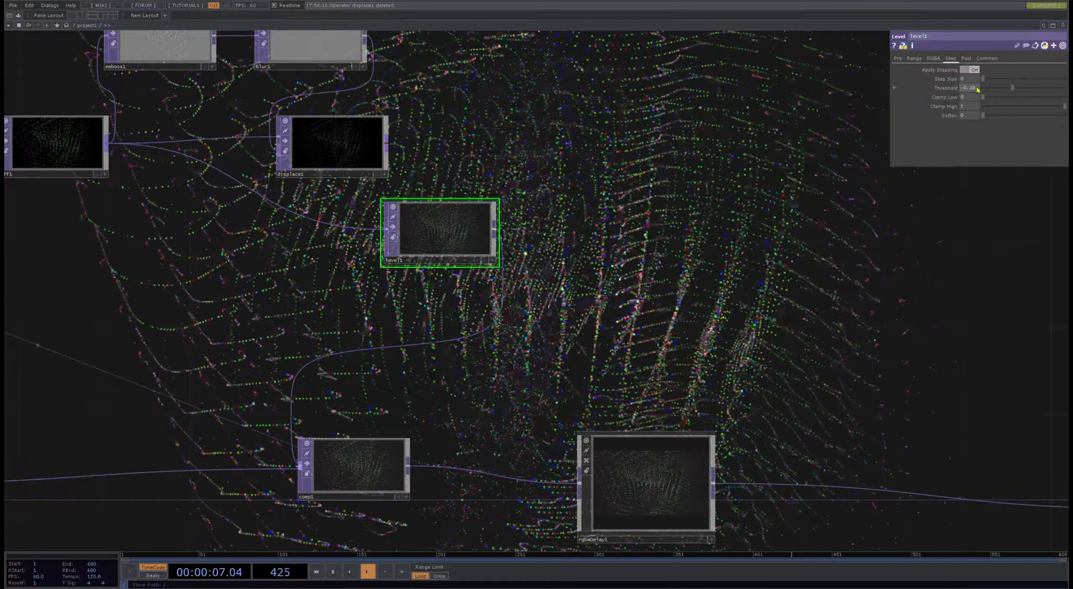
{"action": "left_click_drag", "start_coordinate": [982, 81], "coordinate": [998, 79]}
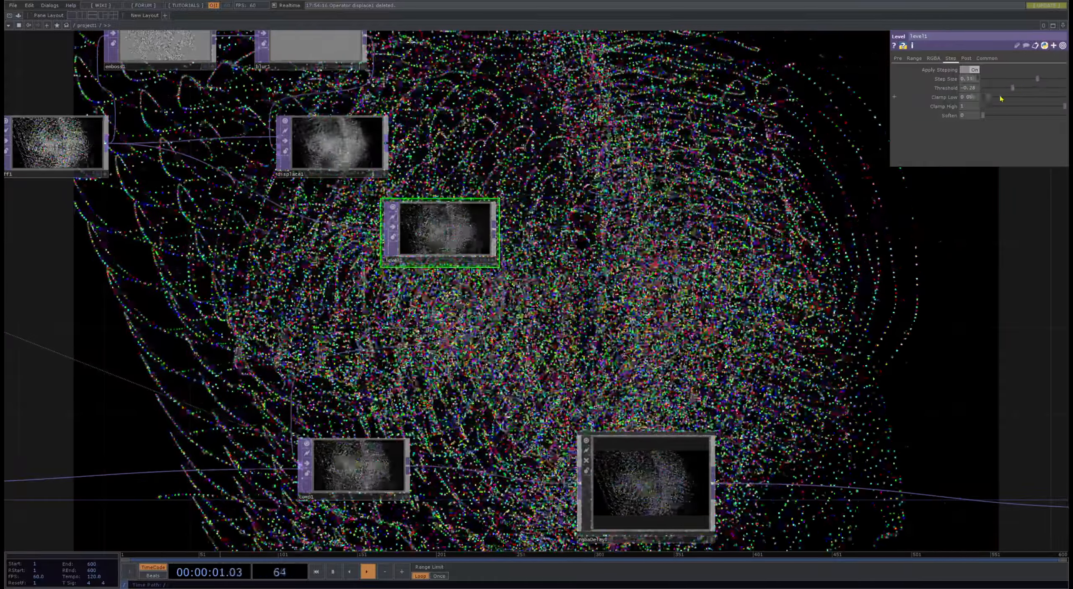
{"action": "mouse_move", "coordinate": [1001, 99]}
{"action": "left_mouse_down"}
{"action": "mouse_move", "coordinate": [1036, 99]}
{"action": "mouse_move", "coordinate": [1010, 99]}
{"action": "mouse_move", "coordinate": [1067, 116]}
{"action": "left_mouse_up"}
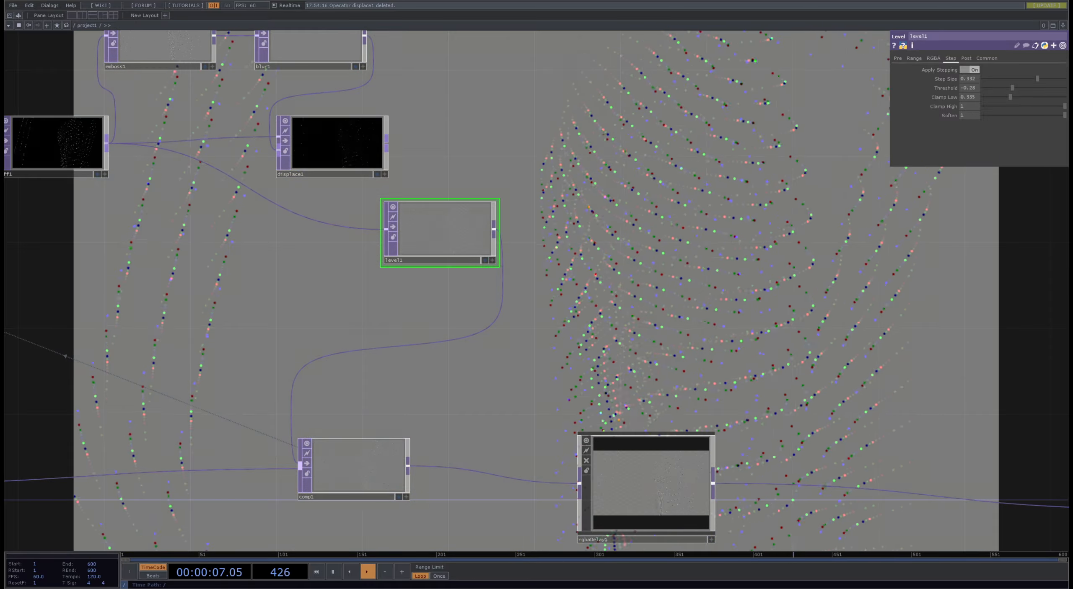
{"action": "scroll", "coordinate": [469, 237], "scroll_direction": "down", "scroll_amount": 3}
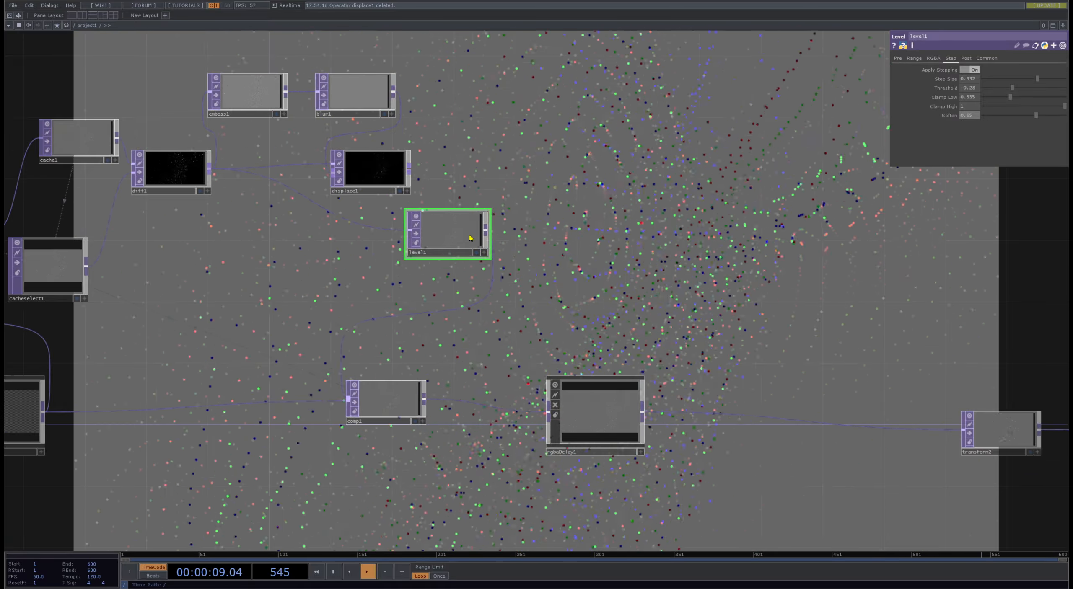
- Try the Hard Light, Hard Mix, Hue and Inside Luminance operations on comp1
{"action": "left_click", "coordinate": [421, 385]}
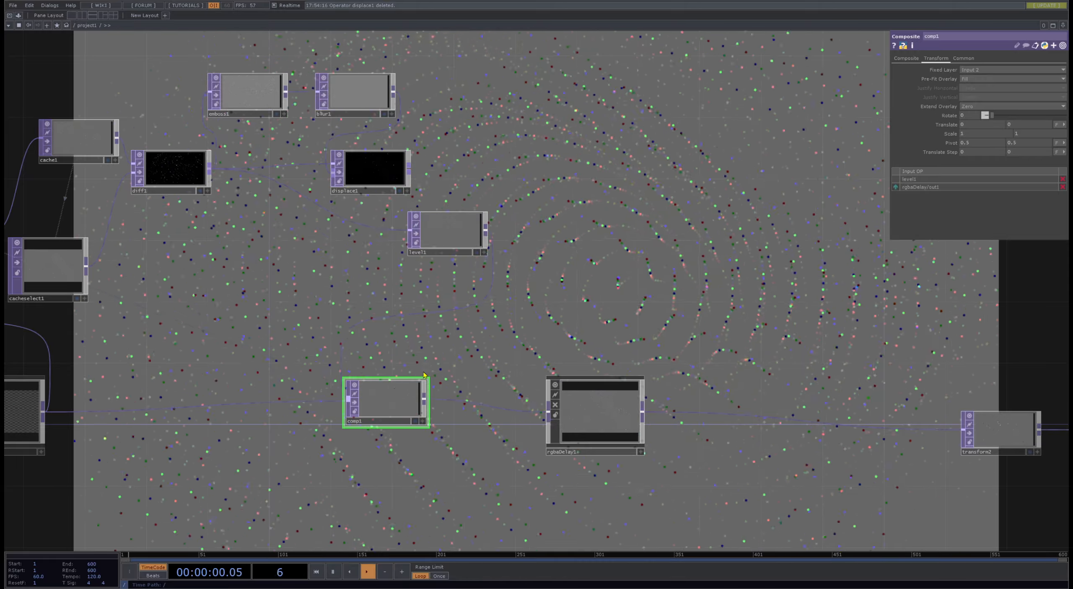
{"action": "left_click", "coordinate": [905, 58]}
{"action": "left_click", "coordinate": [991, 106]}
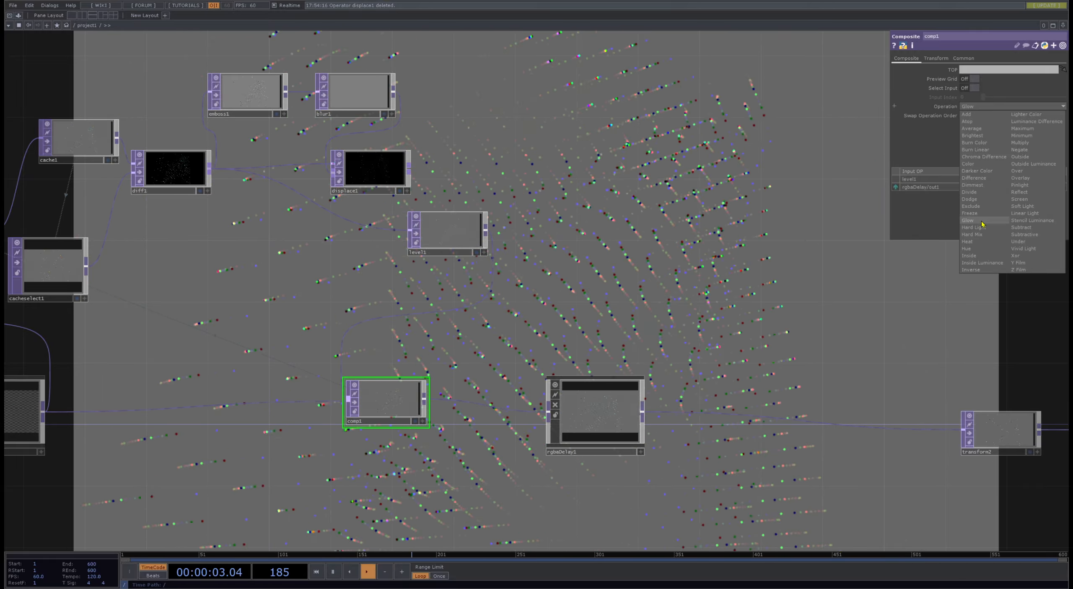
{"action": "left_click", "coordinate": [976, 226]}
{"action": "left_click", "coordinate": [981, 106]}
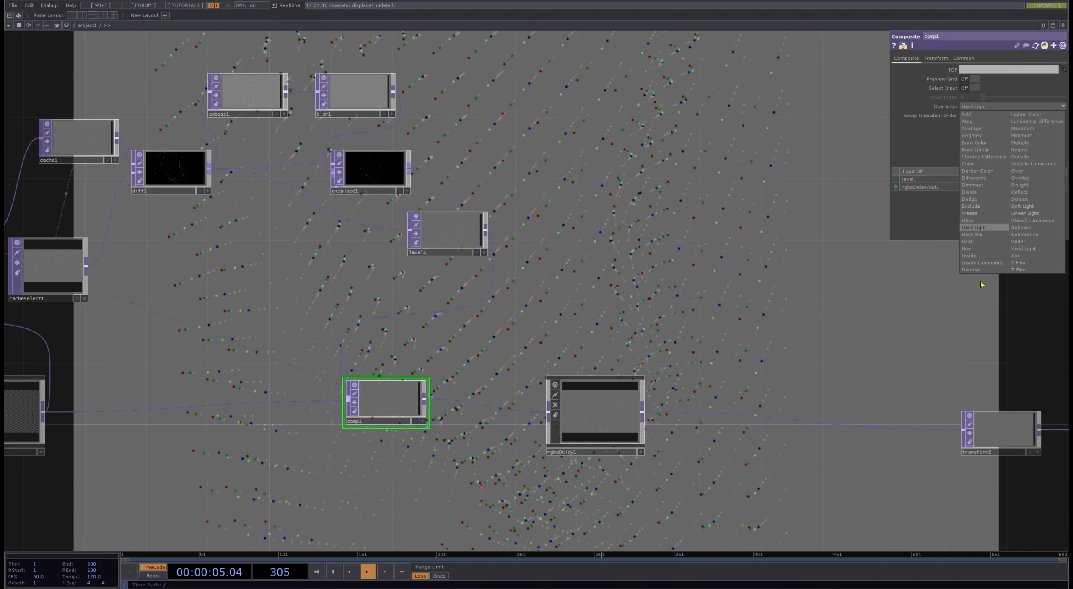
{"action": "left_click", "coordinate": [976, 233]}
{"action": "left_click", "coordinate": [982, 106]}
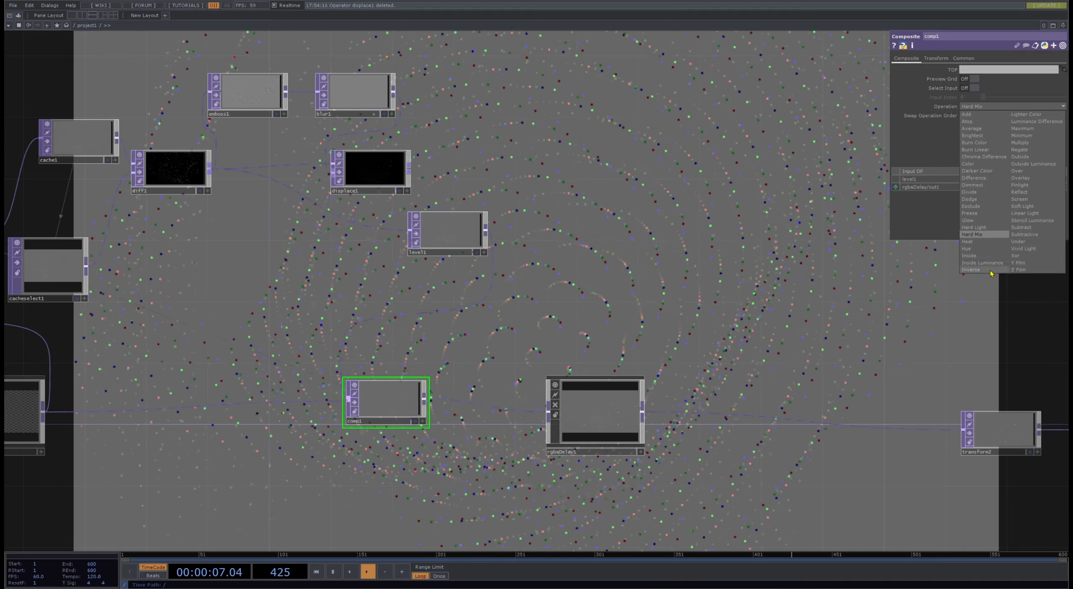
{"action": "left_click", "coordinate": [982, 255]}
{"action": "left_click", "coordinate": [981, 106]}
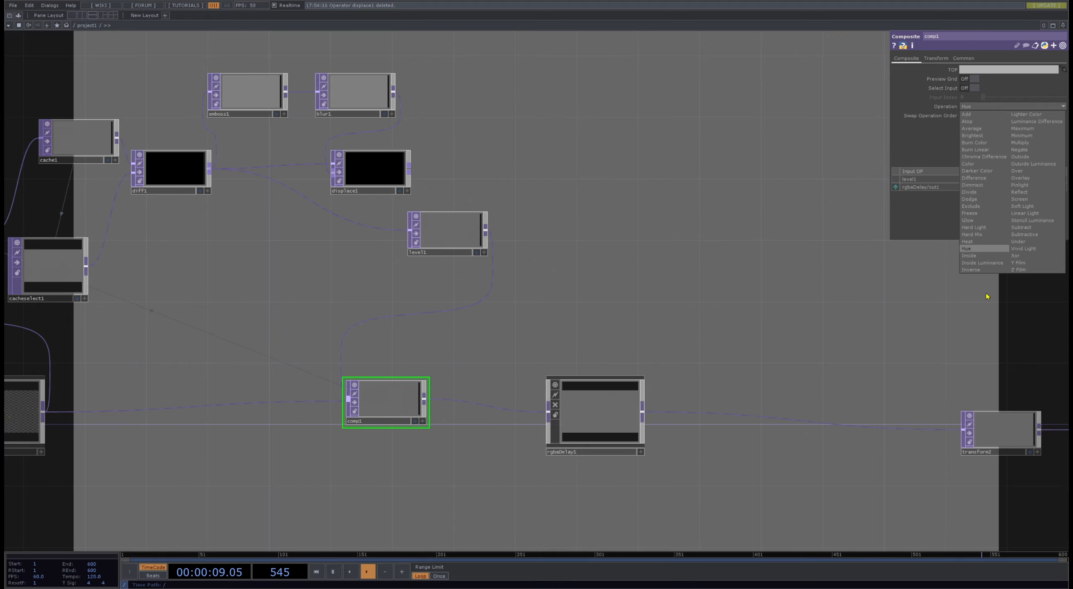
{"action": "left_click", "coordinate": [982, 270]}
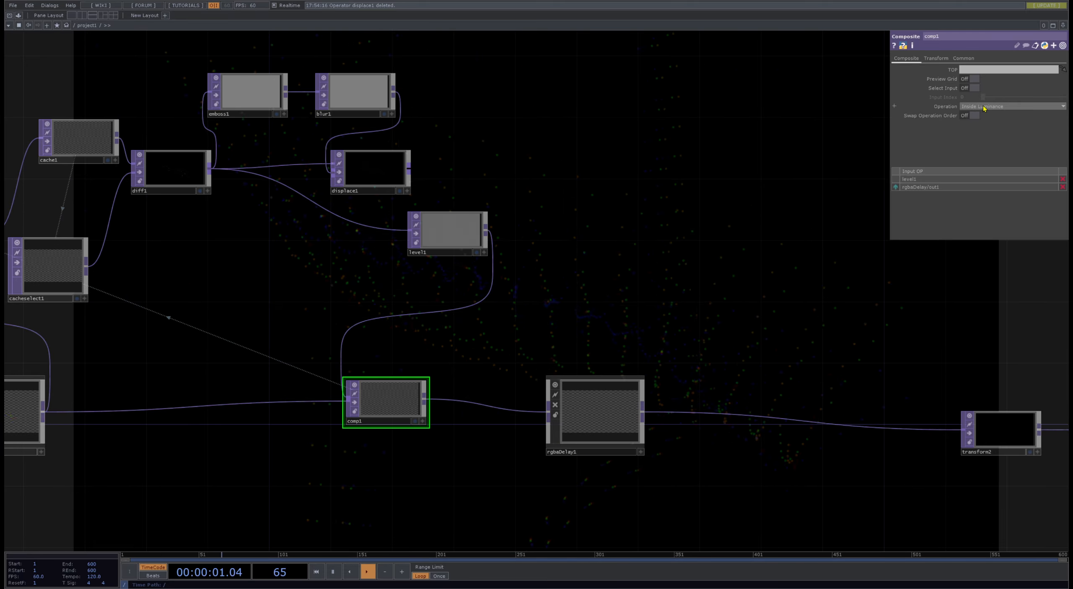
- Reset all parameters of level1 to their defaults
{"action": "left_click", "coordinate": [456, 233]}
{"action": "left_click_drag", "start_coordinate": [478, 275], "coordinate": [519, 344]}
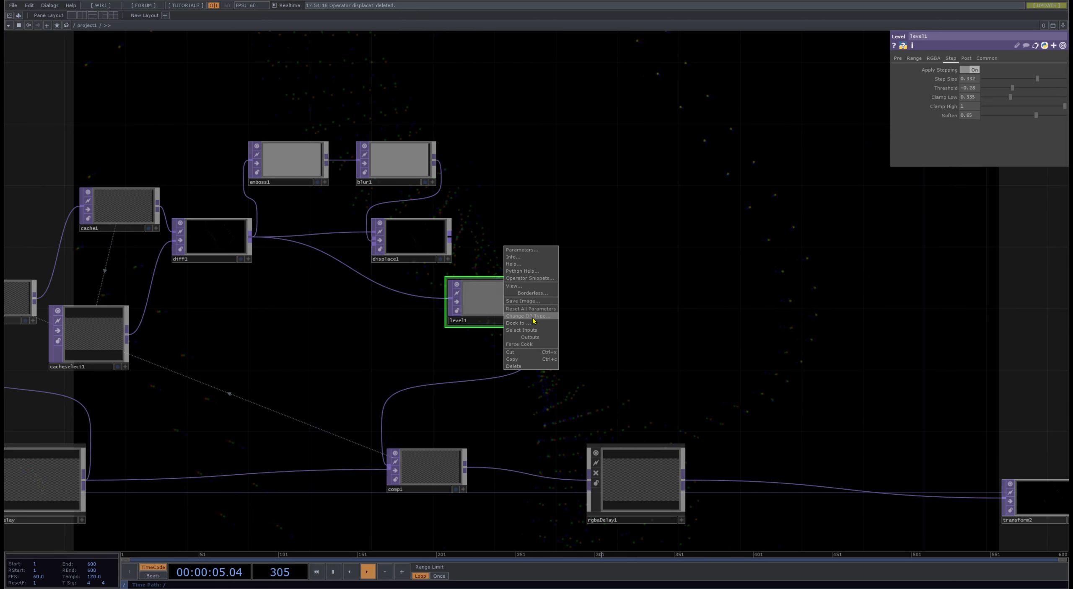
{"action": "left_click_drag", "start_coordinate": [663, 375], "coordinate": [807, 395]}
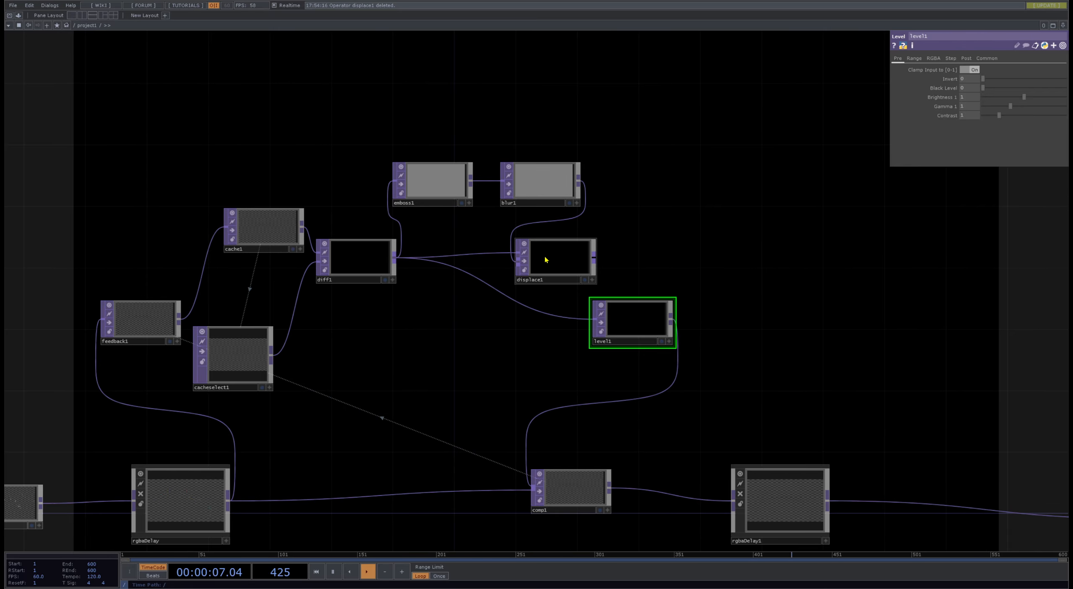
- Pulse the reset of feedback1 to clear the accumulated feedback
{"action": "left_click", "coordinate": [151, 325]}
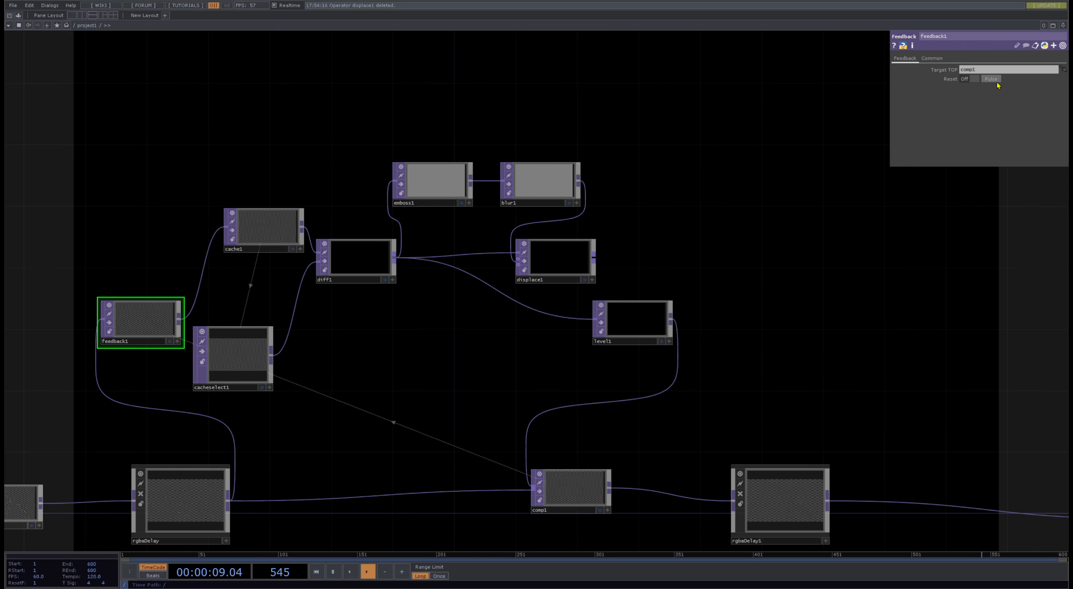
{"action": "scroll", "coordinate": [239, 366], "scroll_direction": "up", "scroll_amount": 5}
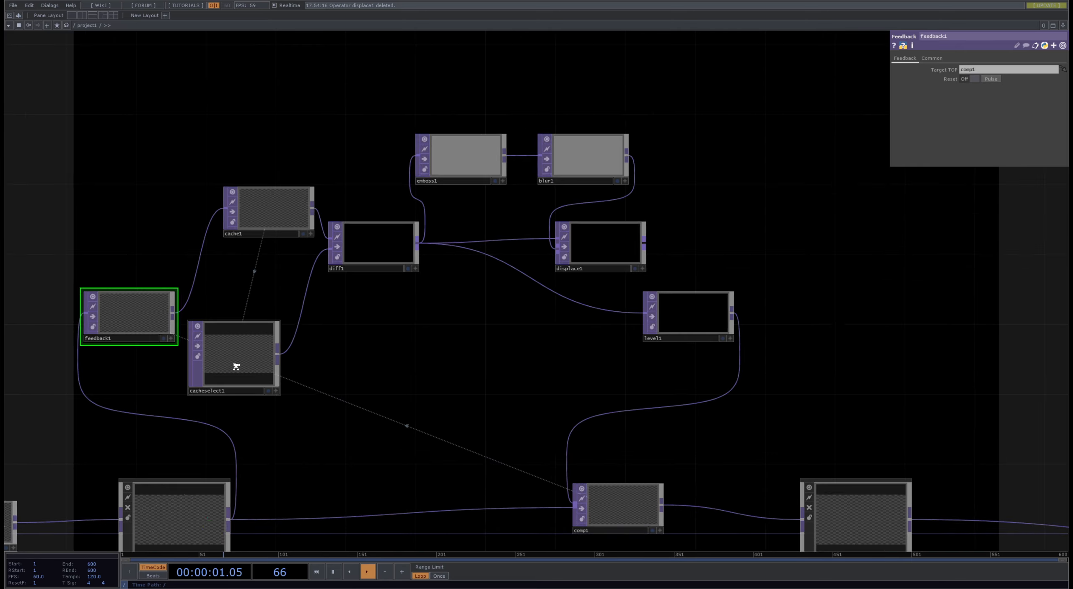
{"action": "scroll", "coordinate": [237, 366], "scroll_direction": "down", "scroll_amount": 6}
- Try the Inverse, Maximum, Minimum and Multiply operations on comp1, settling on Negate
{"action": "left_click", "coordinate": [496, 446]}
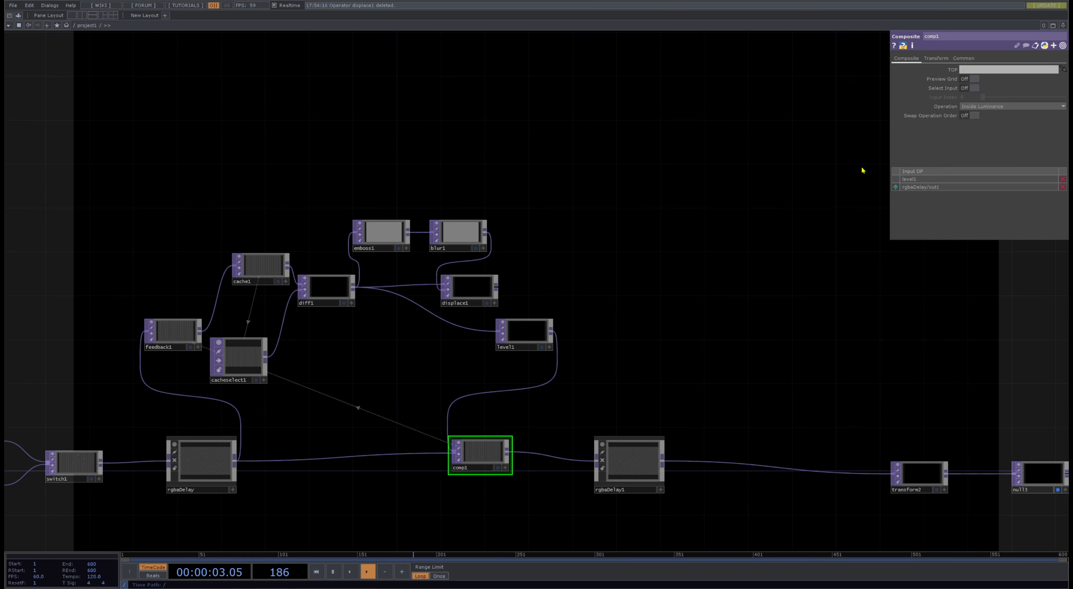
{"action": "left_click", "coordinate": [1006, 106]}
{"action": "left_click", "coordinate": [969, 269]}
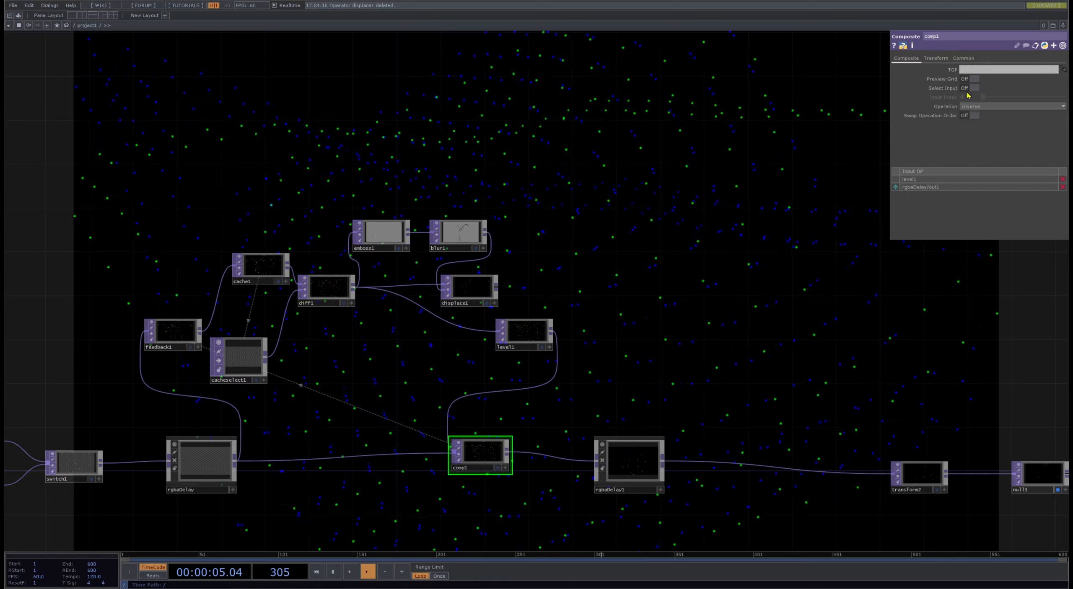
{"action": "left_click_drag", "start_coordinate": [593, 256], "coordinate": [422, 275]}
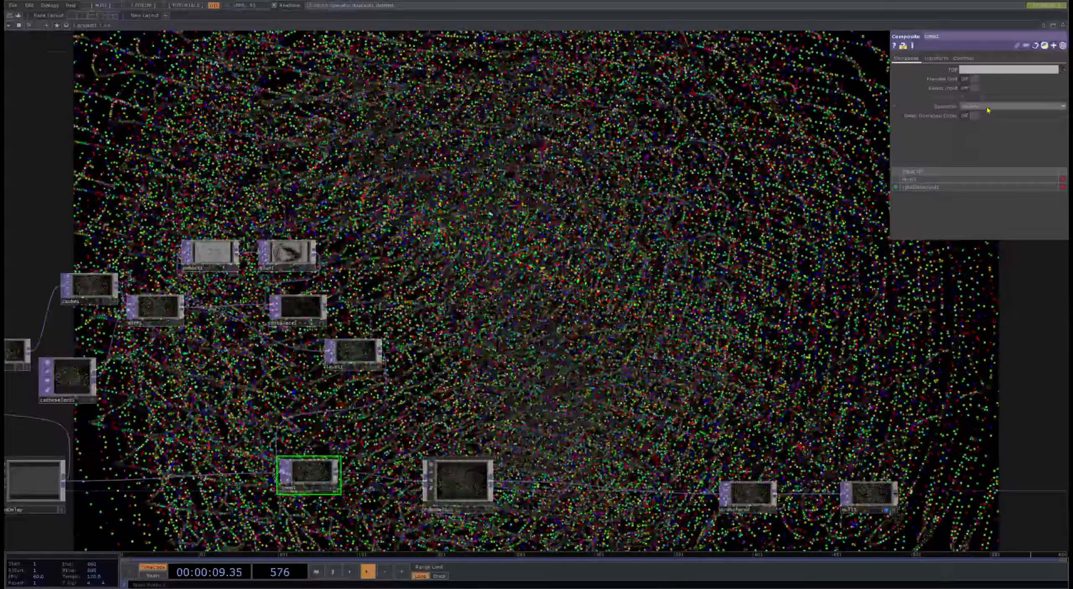
{"action": "left_click", "coordinate": [1010, 107]}
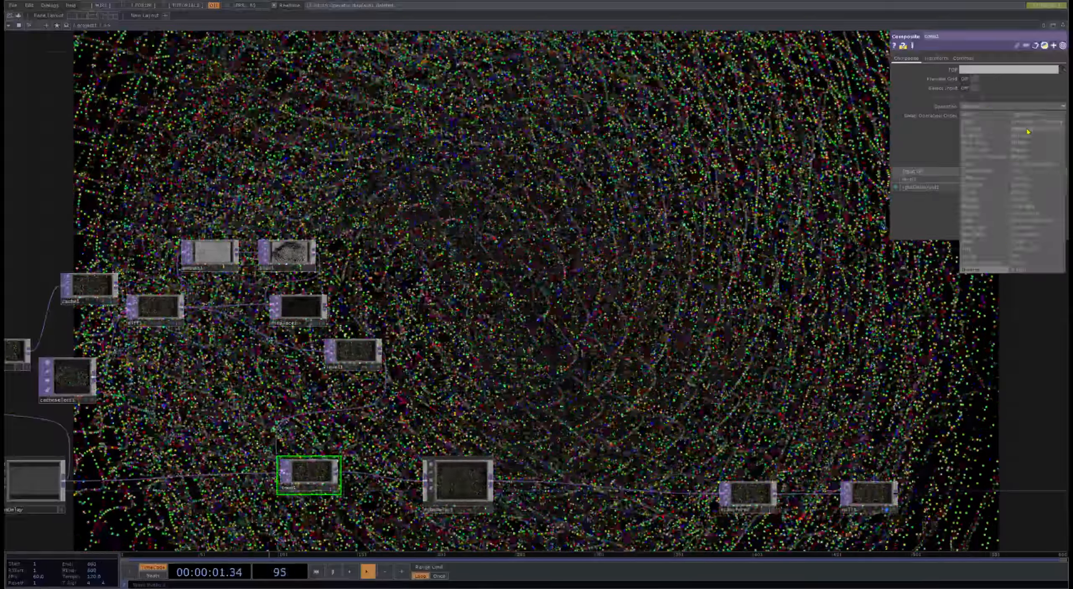
{"action": "left_click", "coordinate": [1029, 129]}
{"action": "left_click", "coordinate": [1007, 107]}
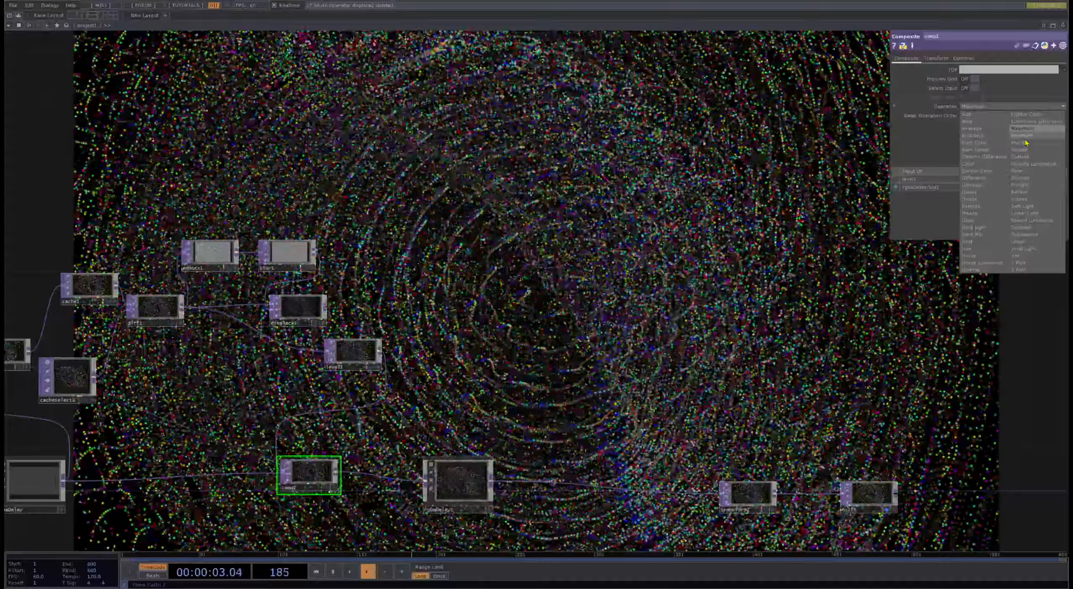
{"action": "left_click", "coordinate": [1024, 137]}
{"action": "left_click", "coordinate": [1009, 107]}
{"action": "left_click", "coordinate": [1021, 144]}
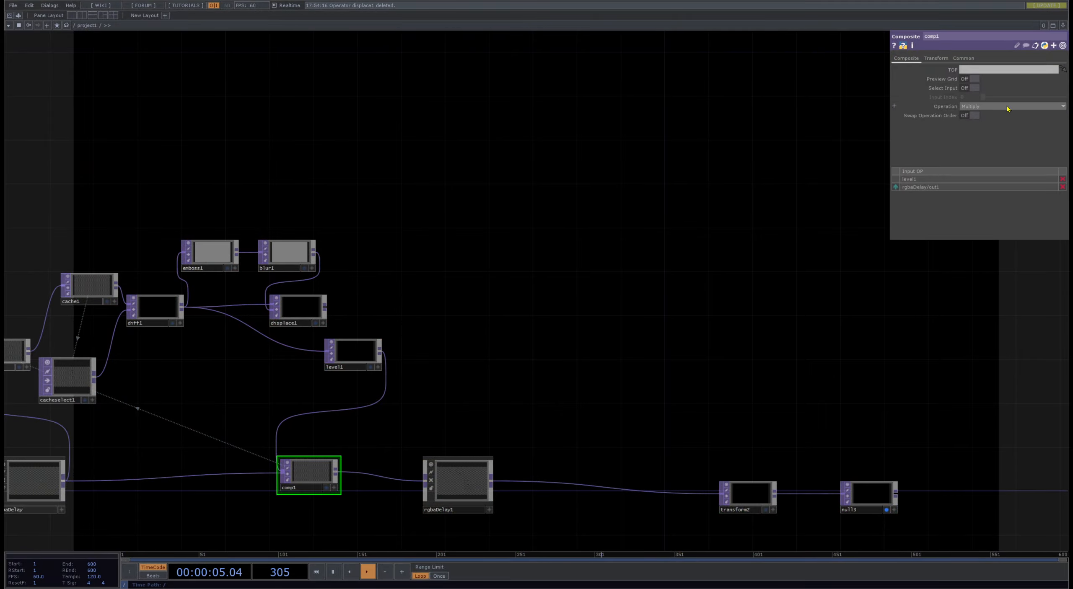
{"action": "left_click", "coordinate": [1010, 107]}
{"action": "left_click", "coordinate": [1022, 152]}
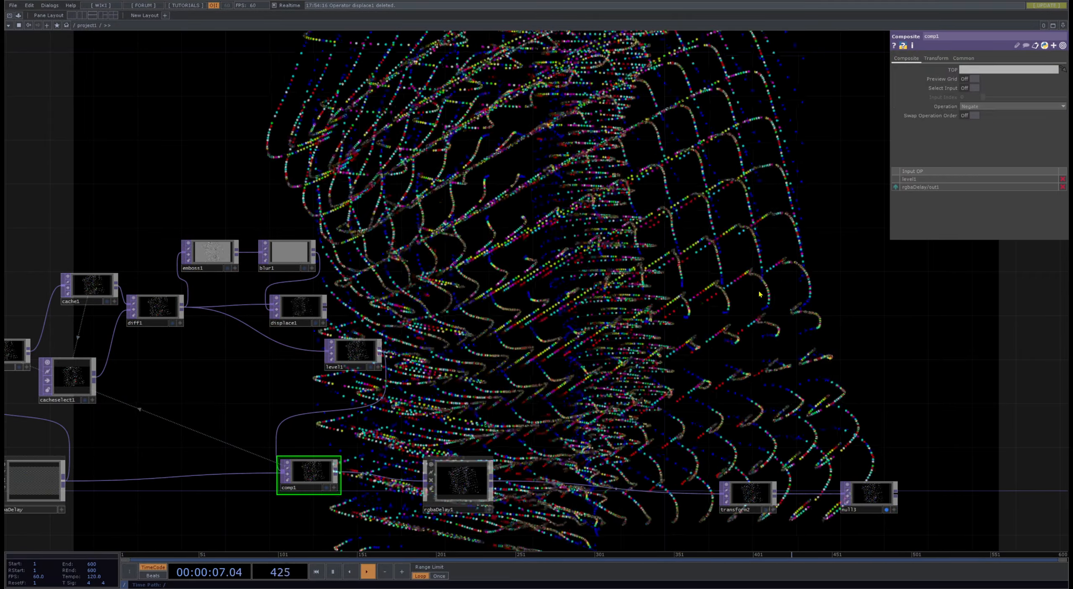
- Lower level1's Opacity to about 0.924
{"action": "left_click_drag", "start_coordinate": [809, 329], "coordinate": [838, 297]}
{"action": "left_click", "coordinate": [401, 322]}
{"action": "left_click_drag", "start_coordinate": [401, 322], "coordinate": [416, 308]}
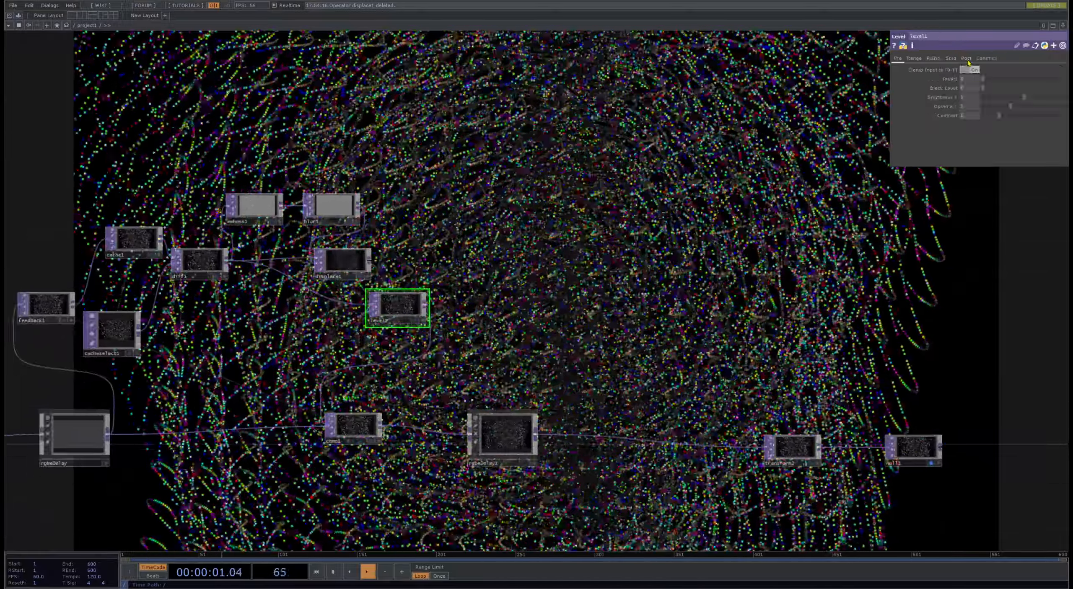
{"action": "left_click", "coordinate": [967, 59]}
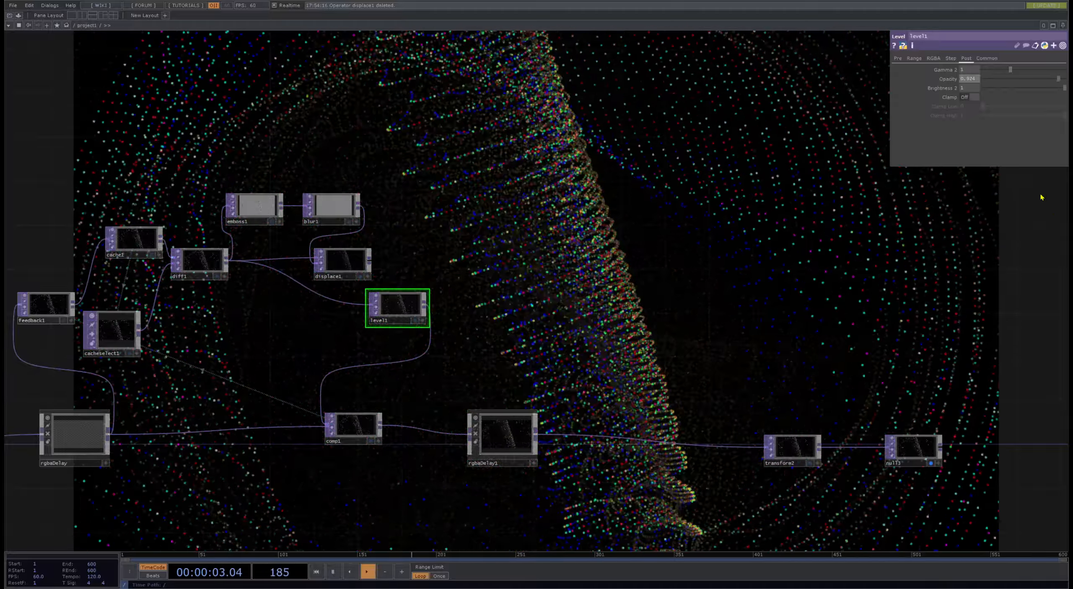
- Check level1's Step parameters and open its Pre parameters
{"action": "left_click", "coordinate": [951, 58]}
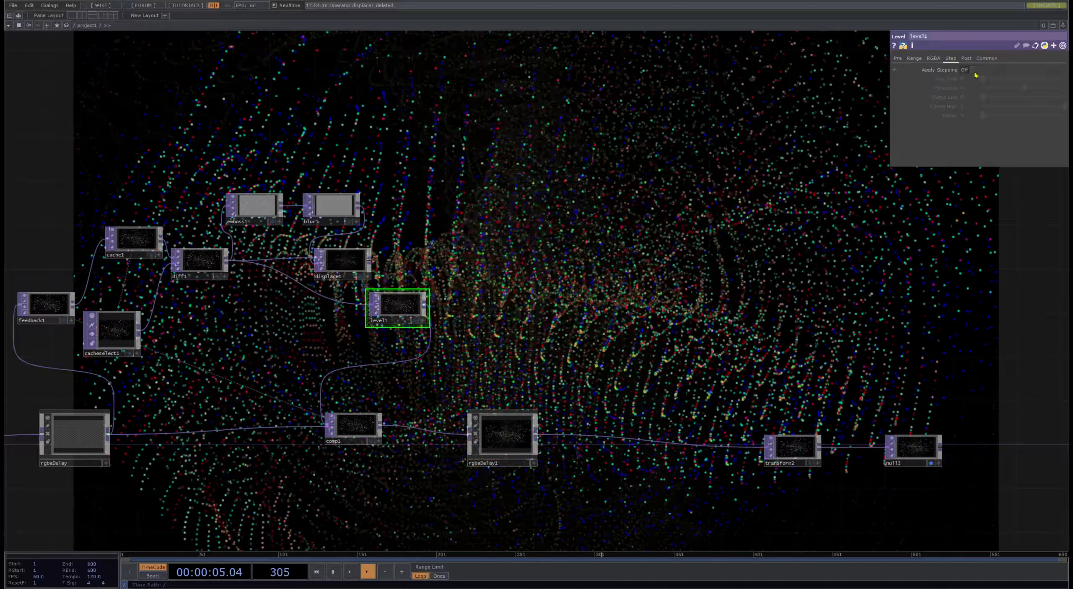
{"action": "left_click", "coordinate": [897, 58]}
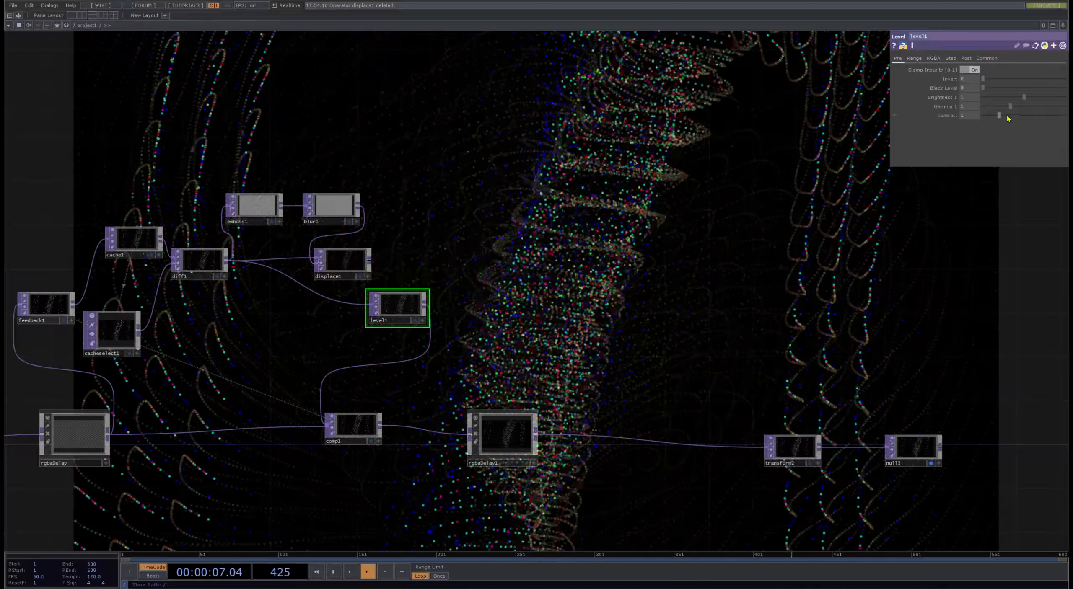
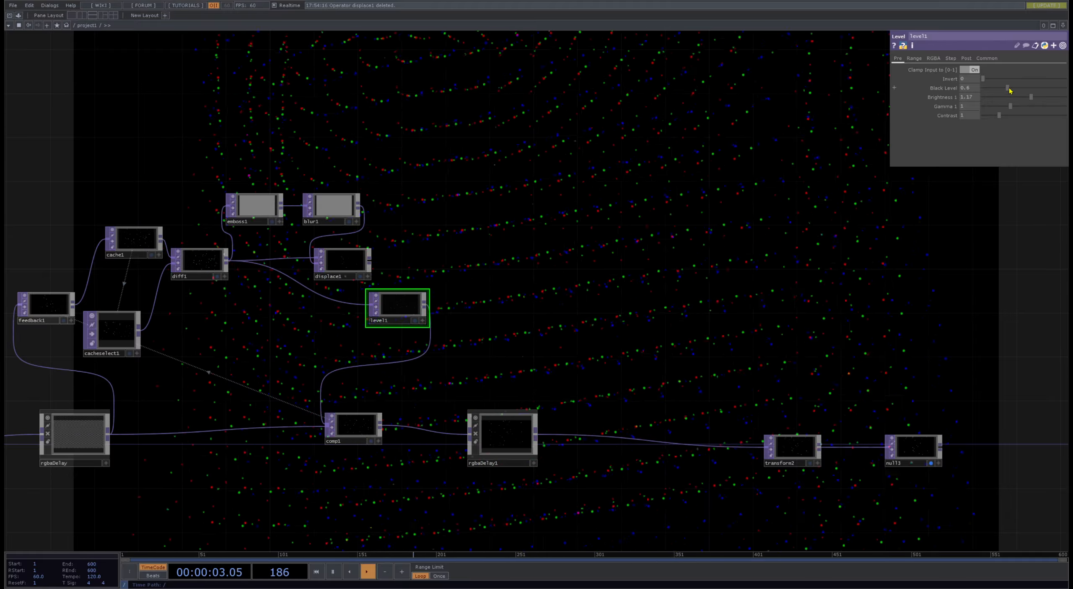
- Set switch1's Index to 0 to feed the first render into the RGB delay
{"action": "left_click_drag", "start_coordinate": [818, 187], "coordinate": [1061, 130]}
{"action": "scroll", "coordinate": [733, 331], "scroll_direction": "down", "scroll_amount": 5}
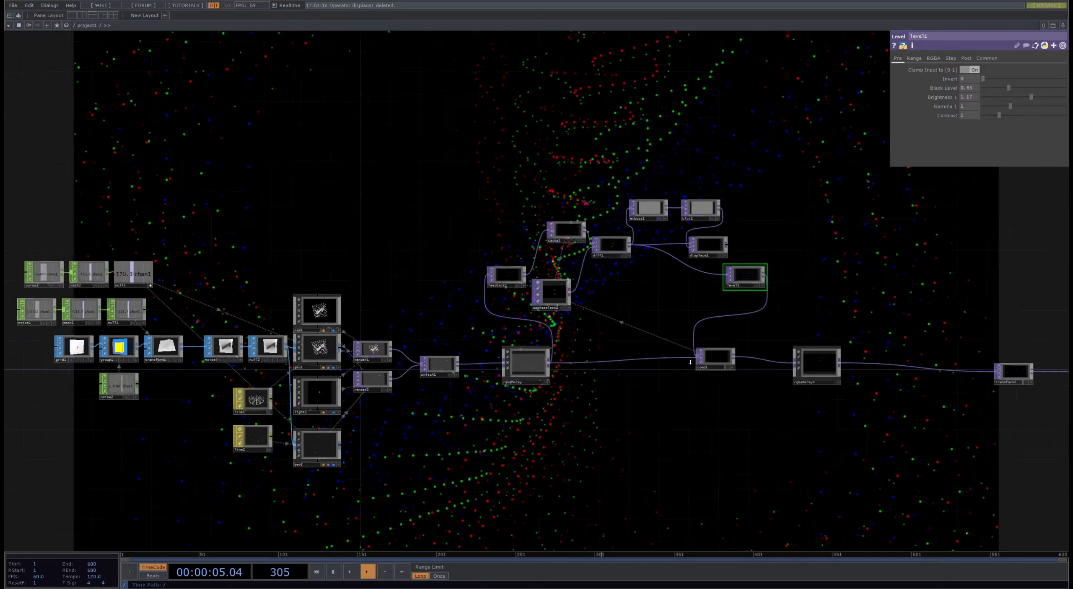
{"action": "scroll", "coordinate": [574, 442], "scroll_direction": "up", "scroll_amount": 3}
{"action": "left_click_drag", "start_coordinate": [209, 353], "coordinate": [424, 332]}
{"action": "scroll", "coordinate": [424, 331], "scroll_direction": "up", "scroll_amount": 4}
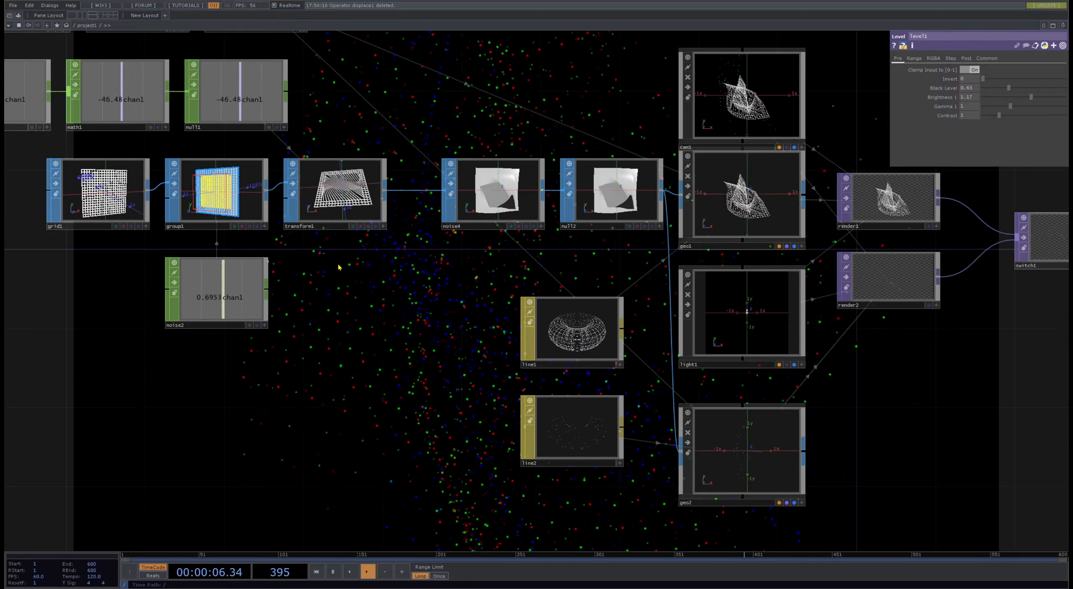
{"action": "left_click", "coordinate": [148, 211]}
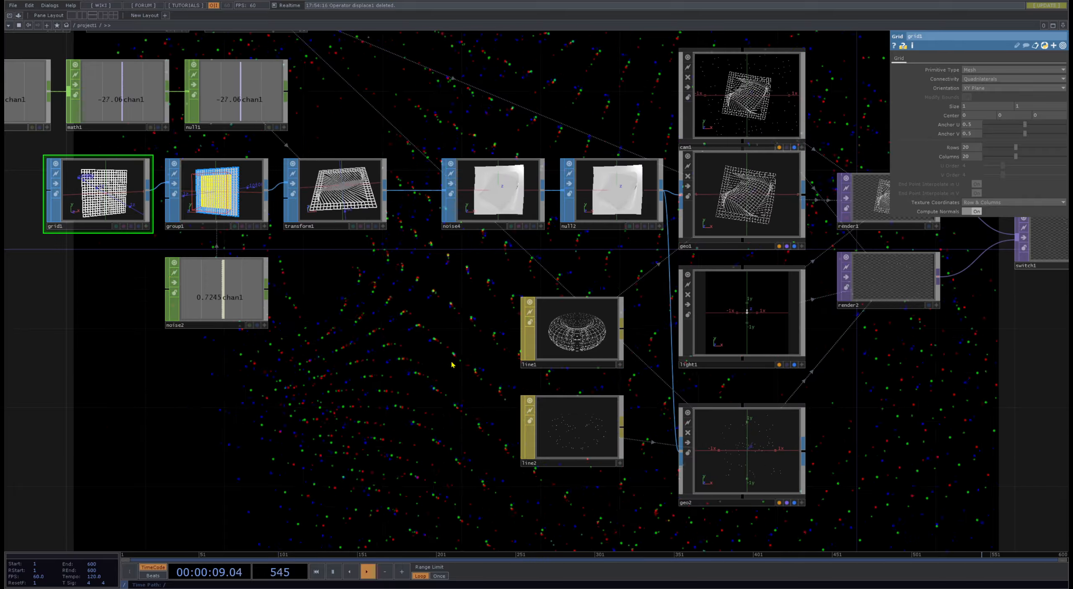
{"action": "left_click", "coordinate": [568, 439]}
{"action": "left_click_drag", "start_coordinate": [852, 418], "coordinate": [362, 432]}
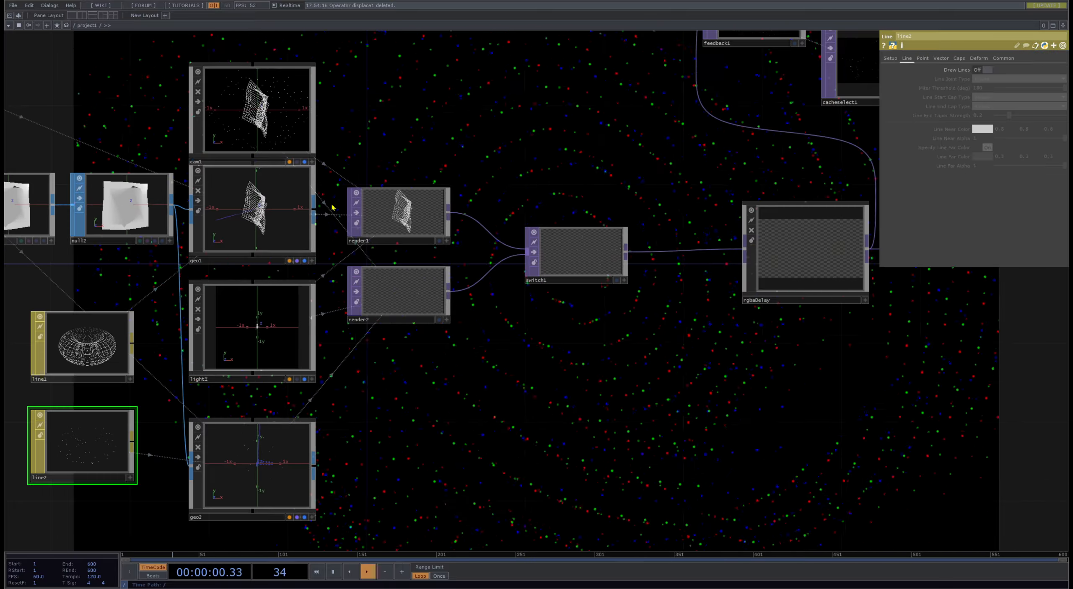
{"action": "left_click", "coordinate": [585, 257]}
{"action": "left_click_drag", "start_coordinate": [1034, 70], "coordinate": [937, 70]}
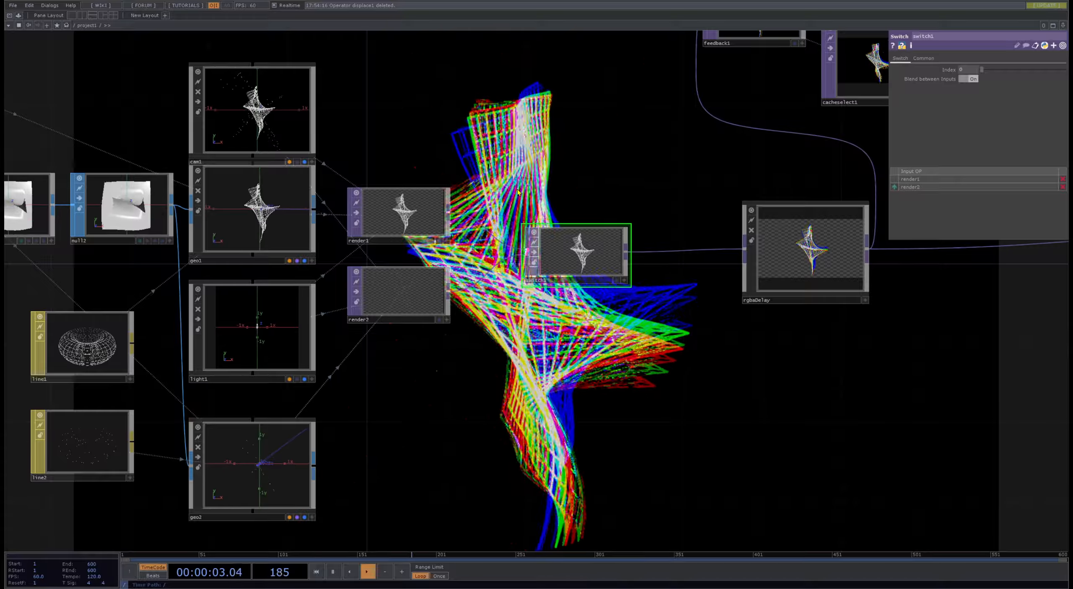
- Examine line1's Setup, Point and Line parameters, including its near and far color settings
{"action": "left_click_drag", "start_coordinate": [671, 98], "coordinate": [662, 224]}
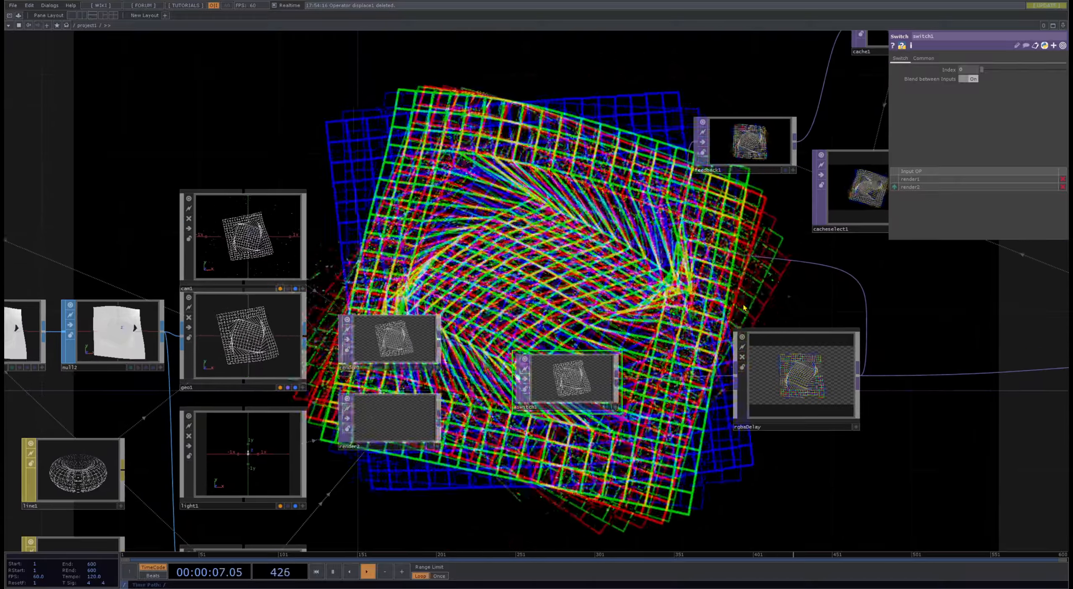
{"action": "left_click_drag", "start_coordinate": [453, 491], "coordinate": [580, 239]}
{"action": "scroll", "coordinate": [519, 210], "scroll_direction": "down", "scroll_amount": 3}
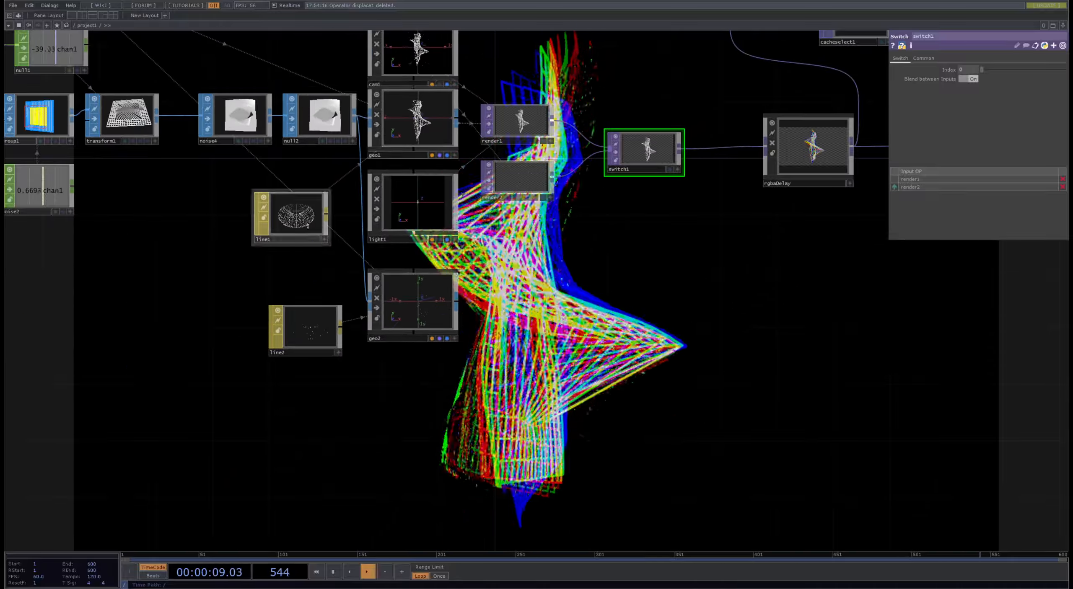
{"action": "left_click", "coordinate": [304, 221]}
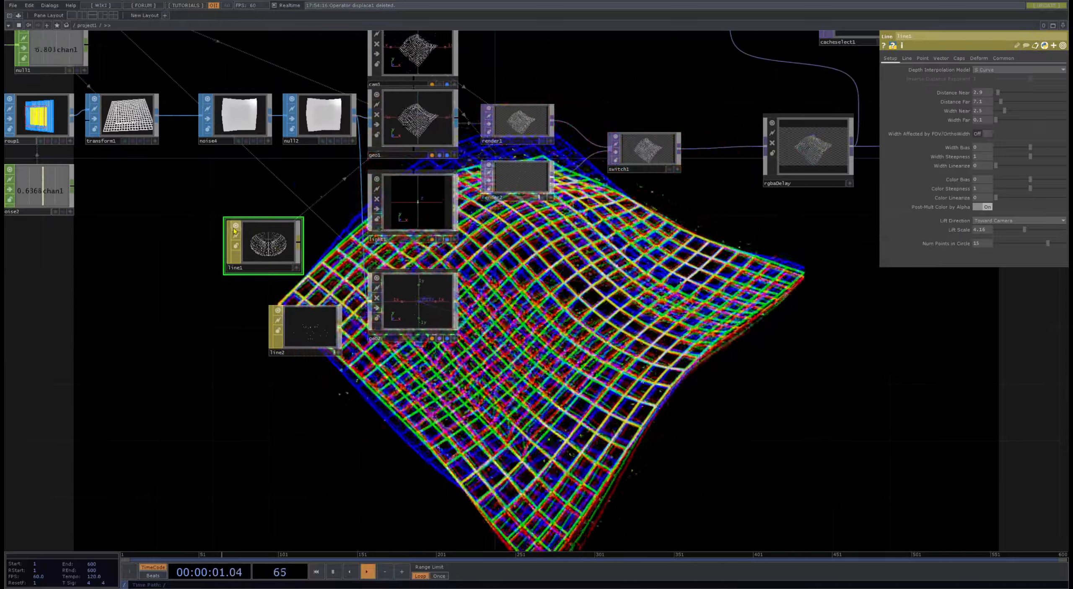
{"action": "left_click", "coordinate": [908, 59]}
{"action": "left_click", "coordinate": [921, 60]}
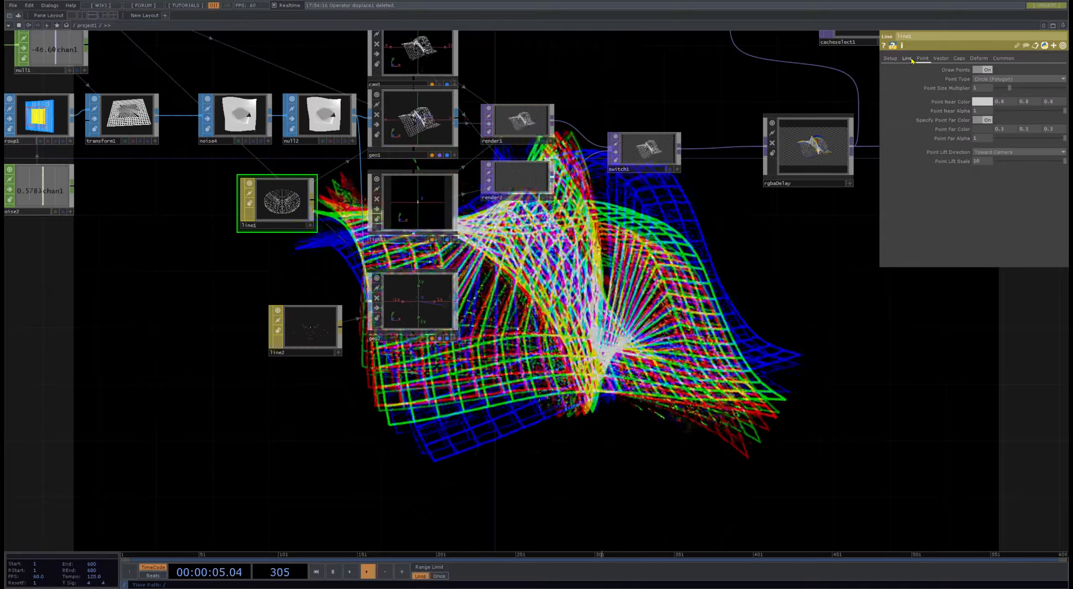
{"action": "left_click", "coordinate": [911, 59]}
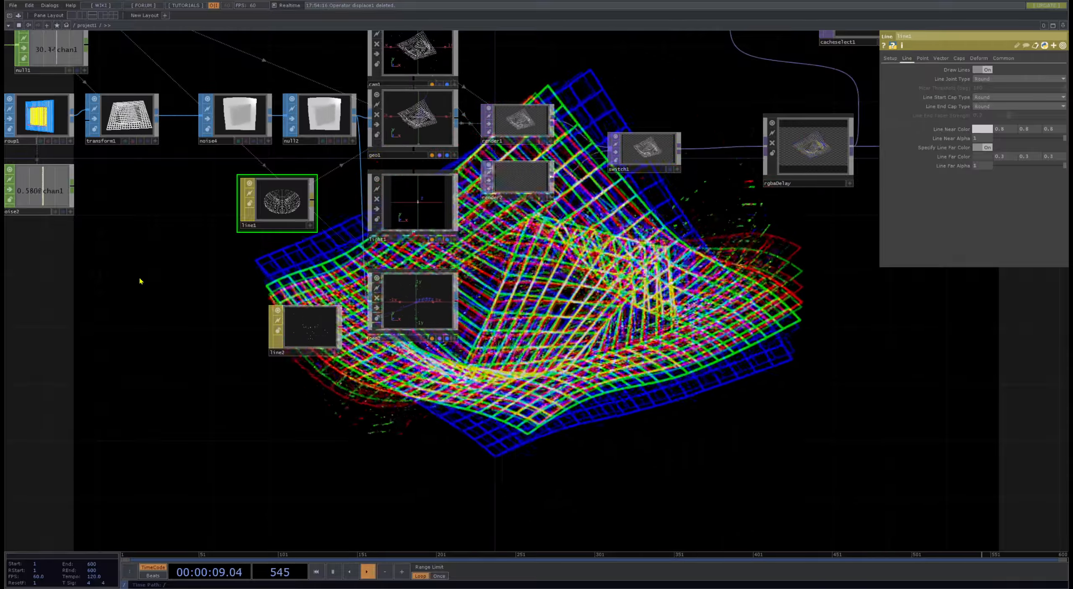
- Add a Ramp TOP near line1 and try to assign it to line1's Line Near Color
{"action": "key", "text": "ctrl+v"}
{"action": "left_click", "coordinate": [122, 273]}
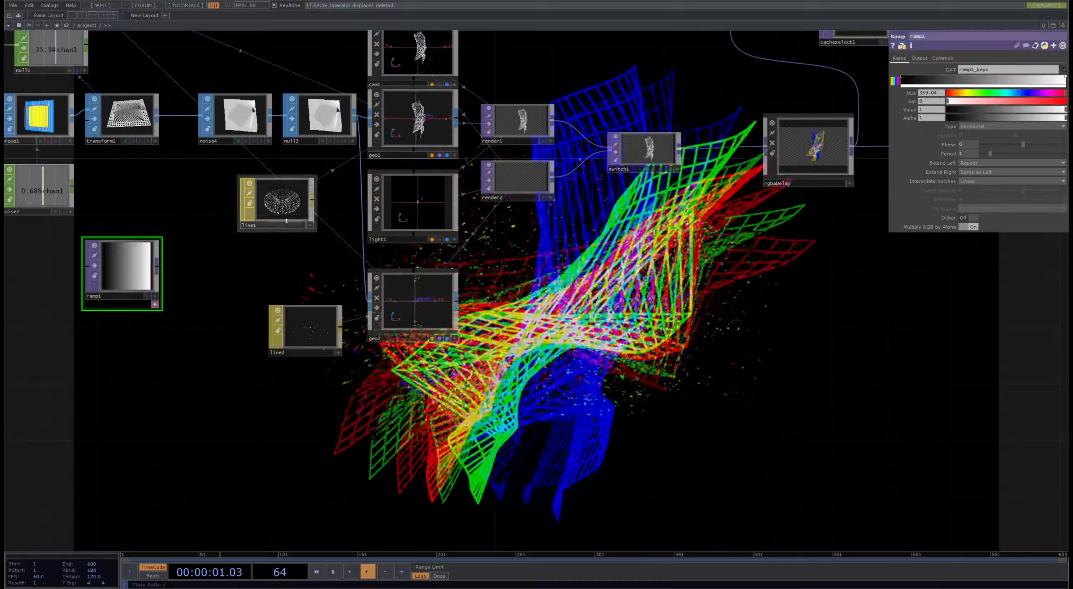
{"action": "left_click", "coordinate": [287, 220]}
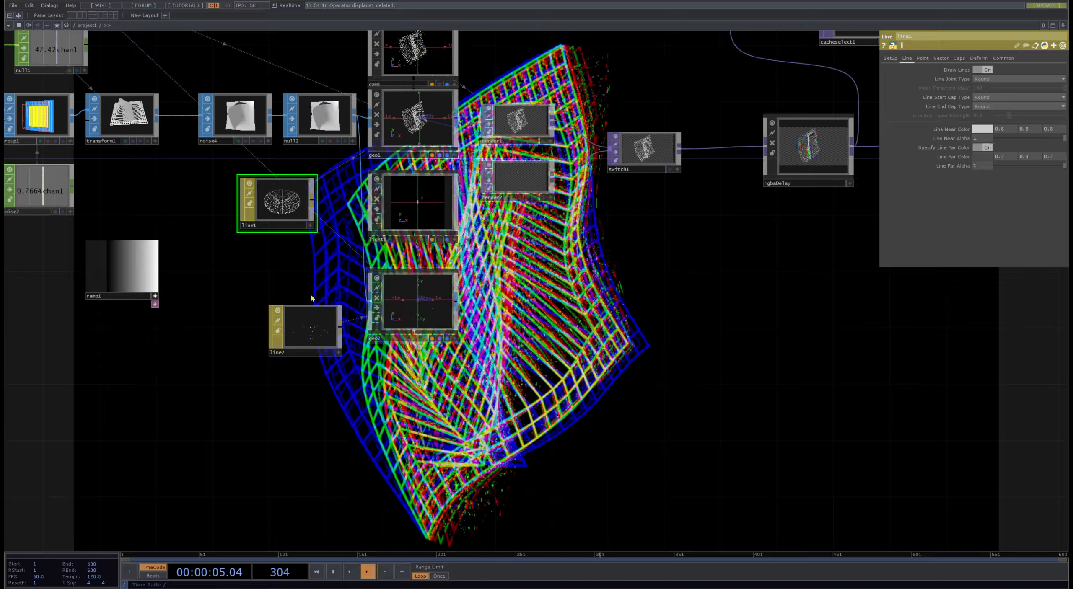
{"action": "left_click_drag", "start_coordinate": [117, 280], "coordinate": [470, 266]}
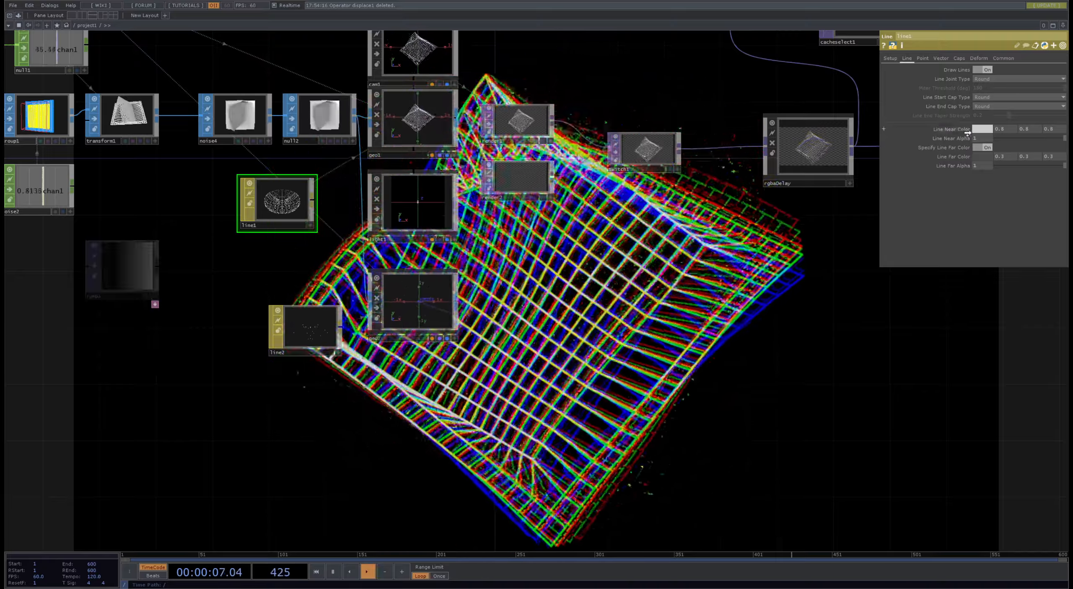
{"action": "left_click_drag", "start_coordinate": [372, 290], "coordinate": [144, 280]}
- Look through line1's Point, Vector, Caps, Deform and Common parameters for a way to use a texture map
{"action": "left_click", "coordinate": [906, 59]}
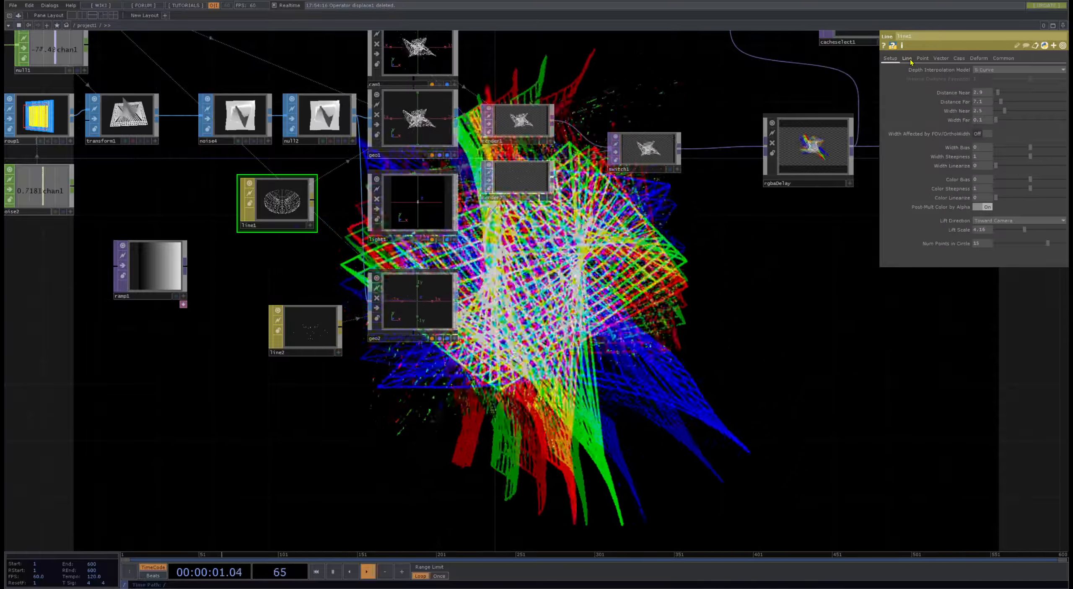
{"action": "left_click", "coordinate": [922, 58]}
{"action": "left_click", "coordinate": [941, 58]}
{"action": "left_click", "coordinate": [959, 58]}
{"action": "left_click", "coordinate": [979, 58]}
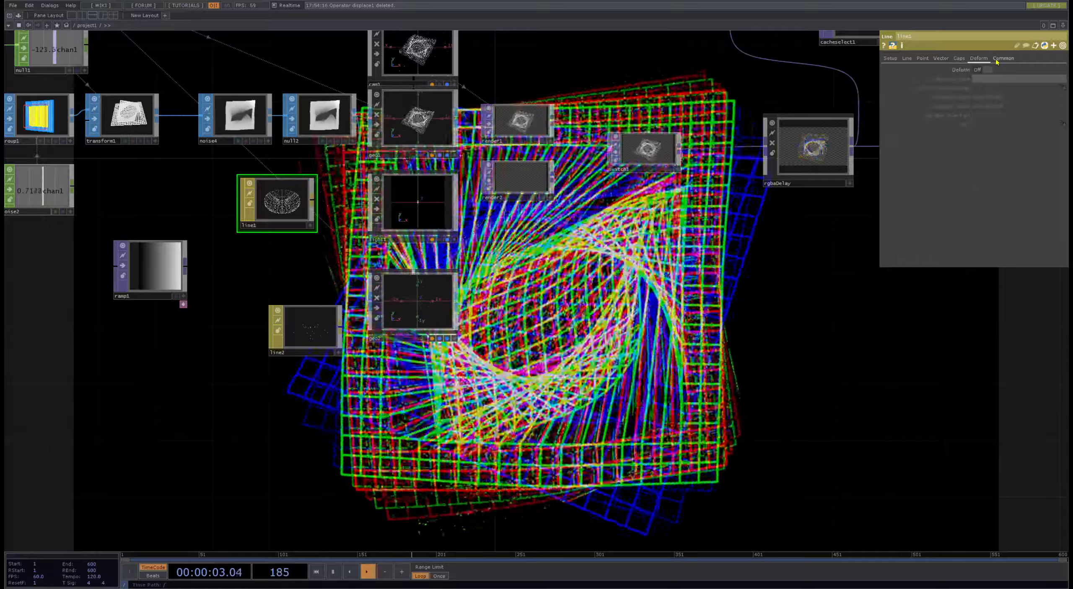
{"action": "left_click", "coordinate": [1000, 59]}
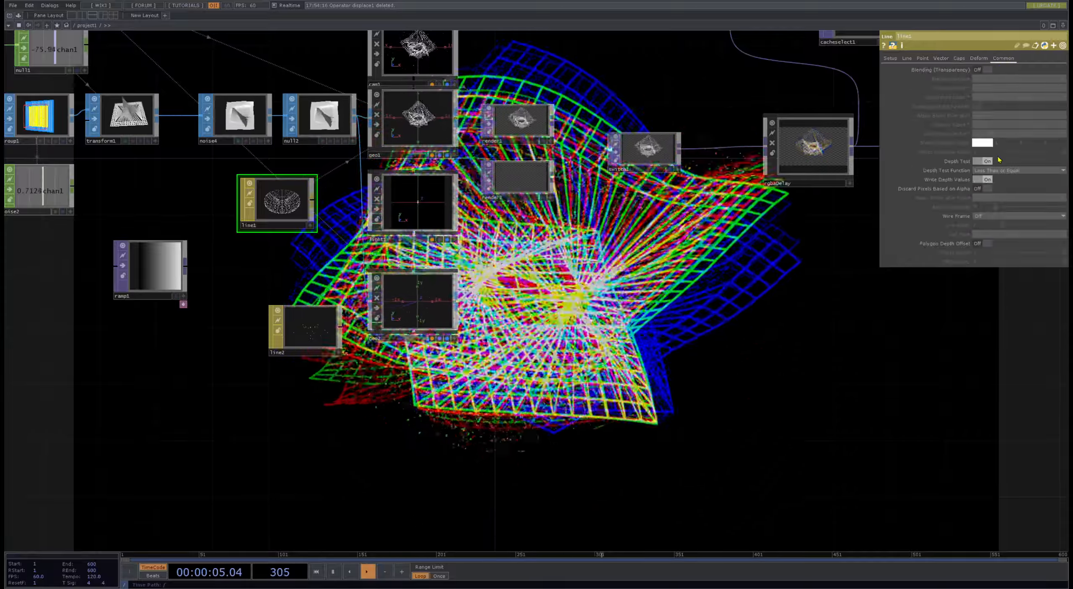
- Try Blending (Transparency) on line1, then leave both Blending and Depth Test off
{"action": "left_click", "coordinate": [987, 161]}
{"action": "left_click", "coordinate": [989, 70]}
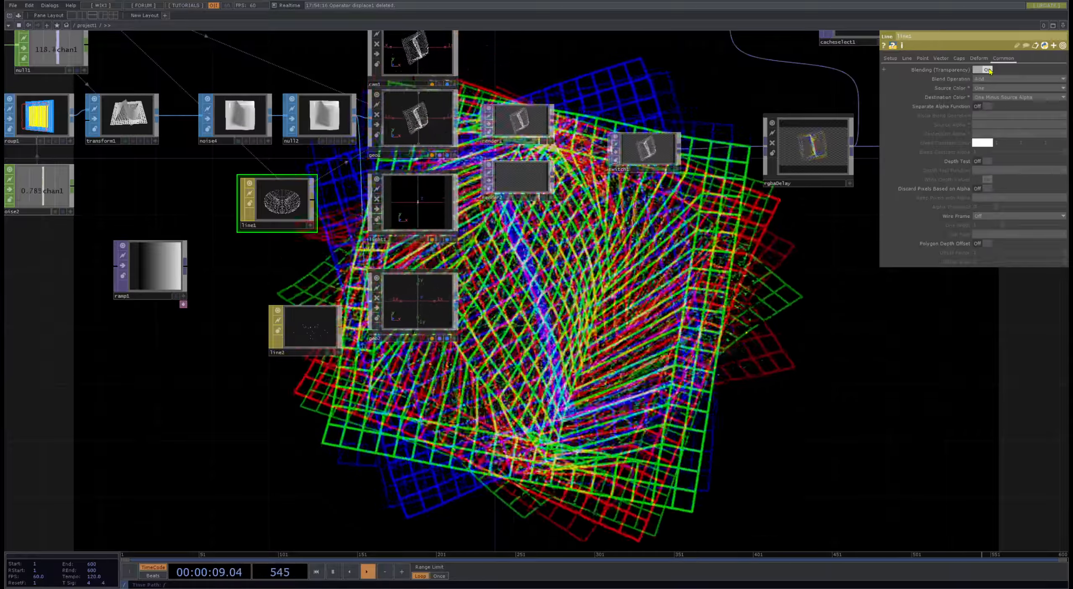
{"action": "left_click", "coordinate": [988, 70]}
{"action": "left_click", "coordinate": [987, 162]}
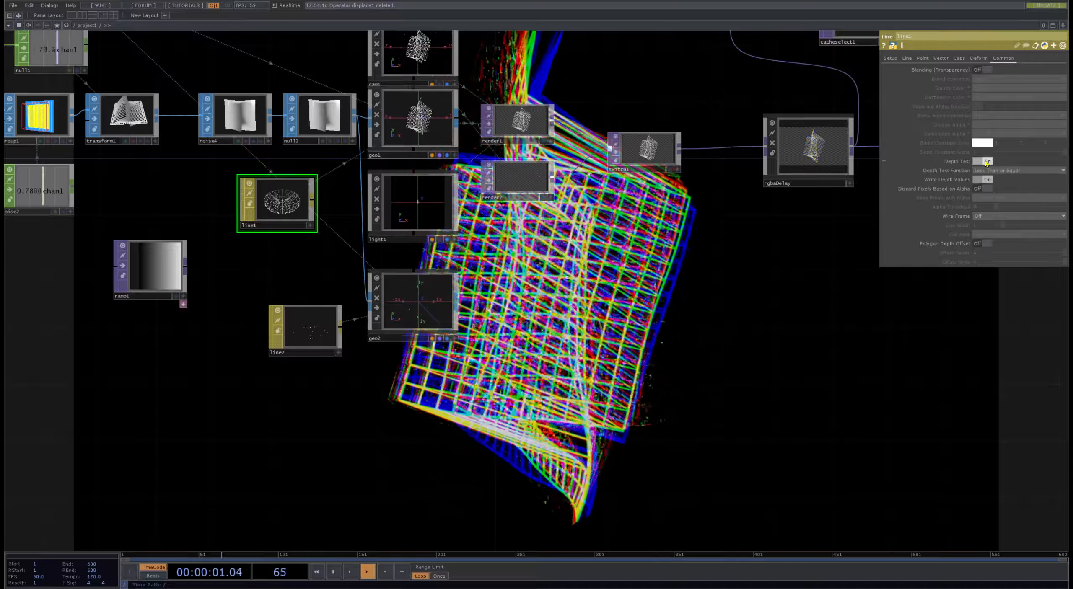
{"action": "left_click", "coordinate": [985, 162]}
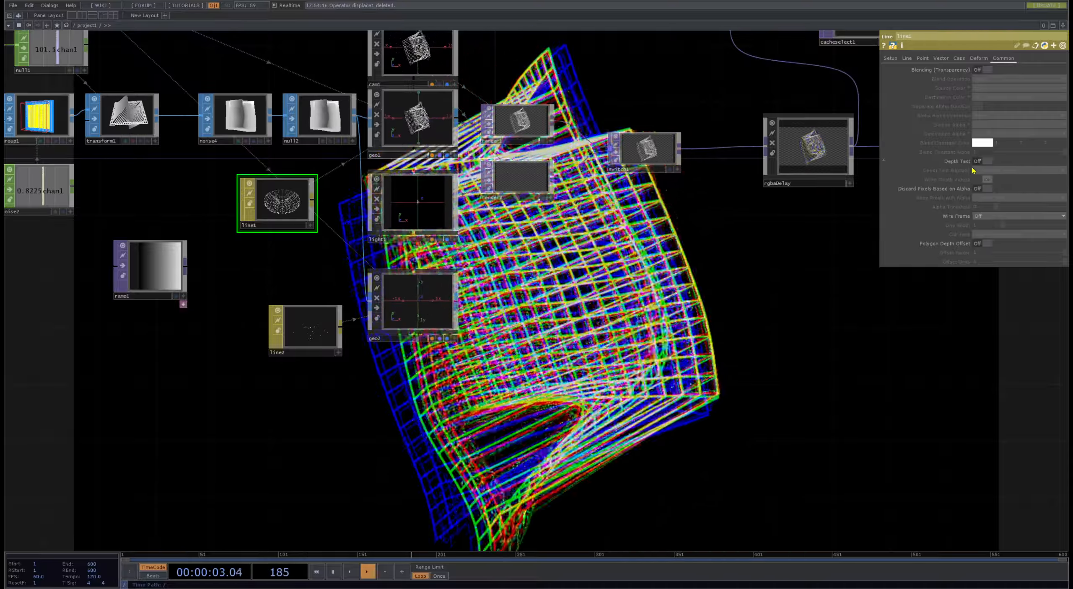
- Try the OpenGL Tesselated option for line1's Wire Frame, settling on Topology Wire Frame
{"action": "left_click", "coordinate": [998, 217]}
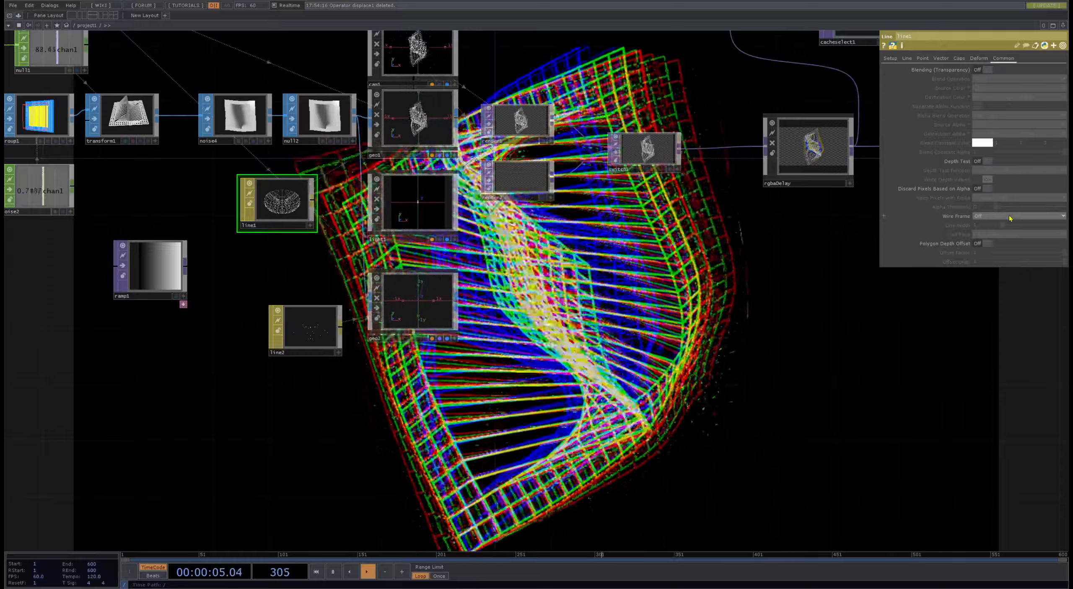
{"action": "left_click", "coordinate": [997, 231]}
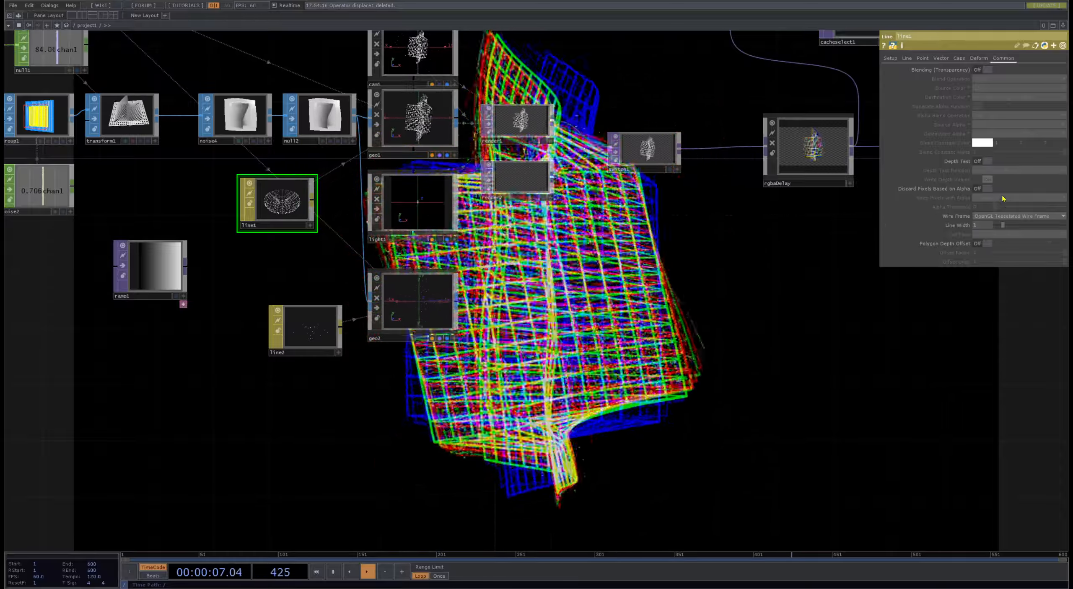
{"action": "left_click", "coordinate": [997, 216]}
{"action": "left_click", "coordinate": [998, 239]}
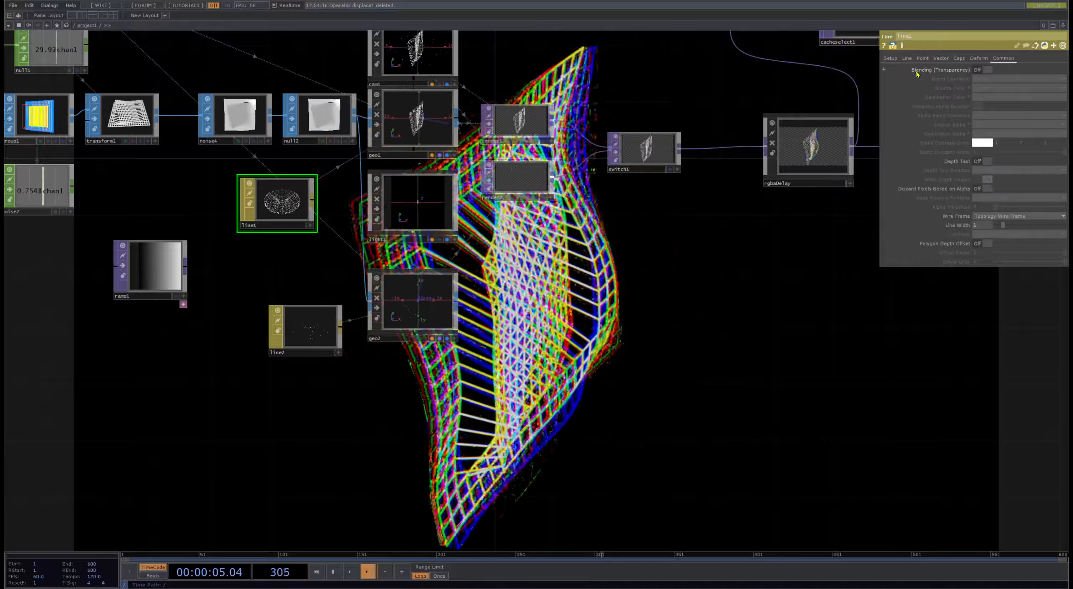
- Add a Constant MAT beside ramp1 and assign it as geo1's material
{"action": "left_click", "coordinate": [907, 59]}
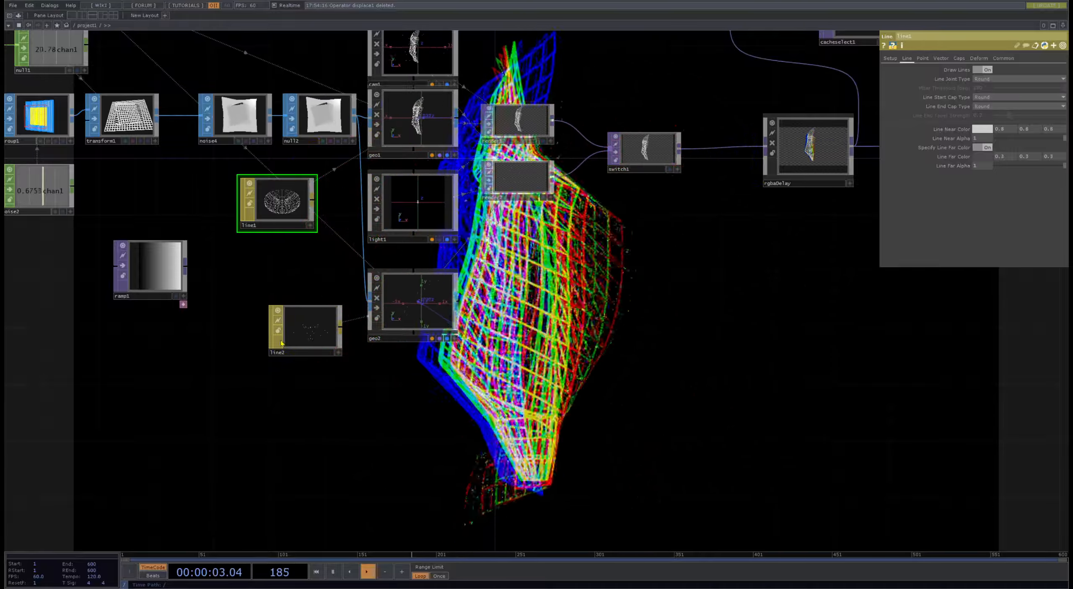
{"action": "left_click_drag", "start_coordinate": [681, 324], "coordinate": [609, 409]}
{"action": "left_click_drag", "start_coordinate": [521, 412], "coordinate": [738, 397]}
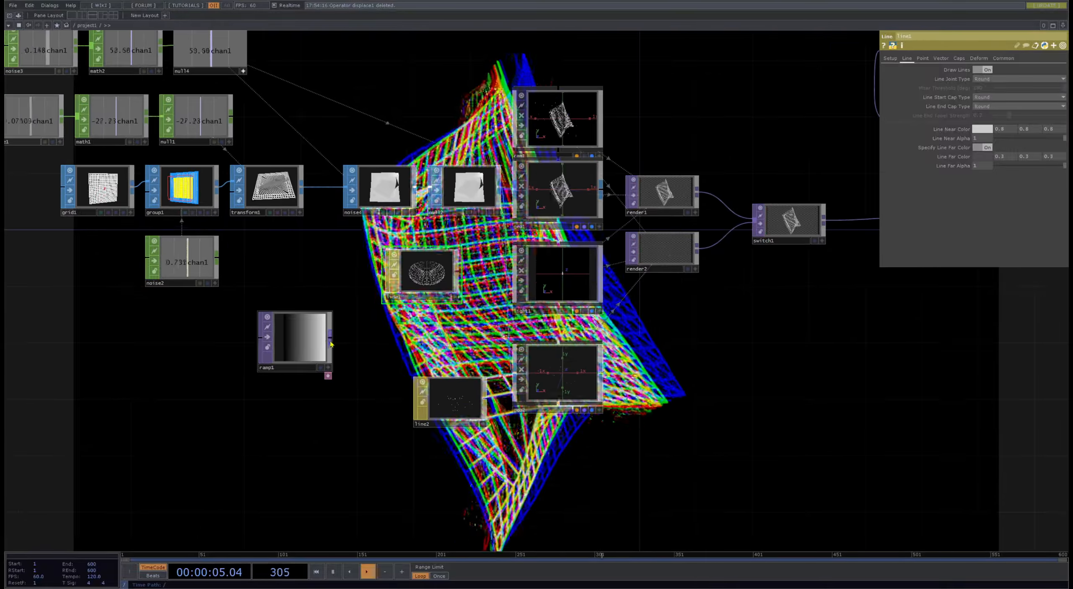
{"action": "left_click_drag", "start_coordinate": [318, 355], "coordinate": [277, 370]}
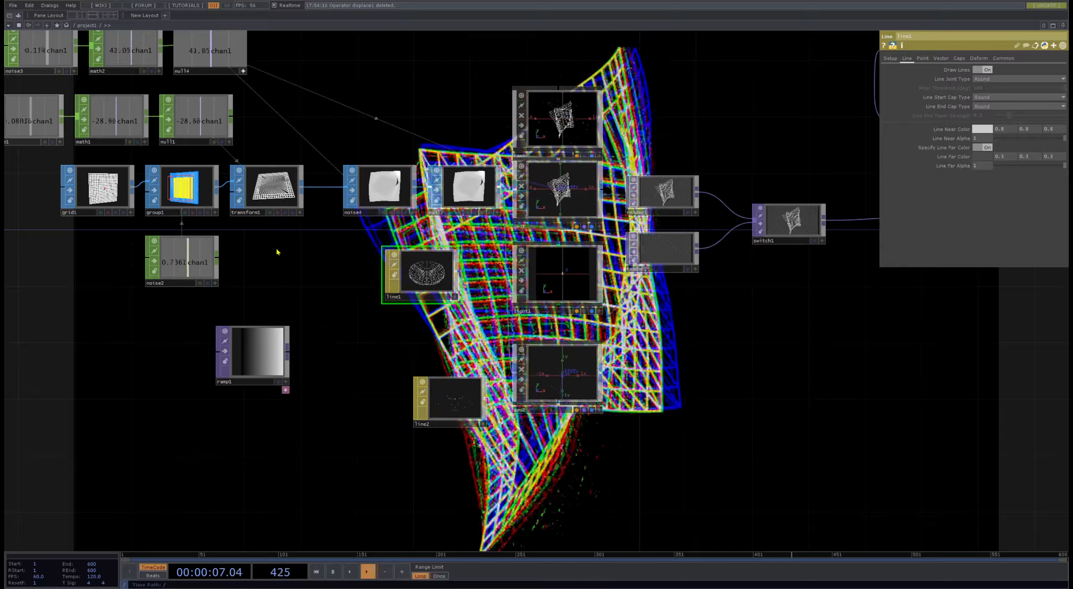
{"action": "key", "text": "ctrl+v"}
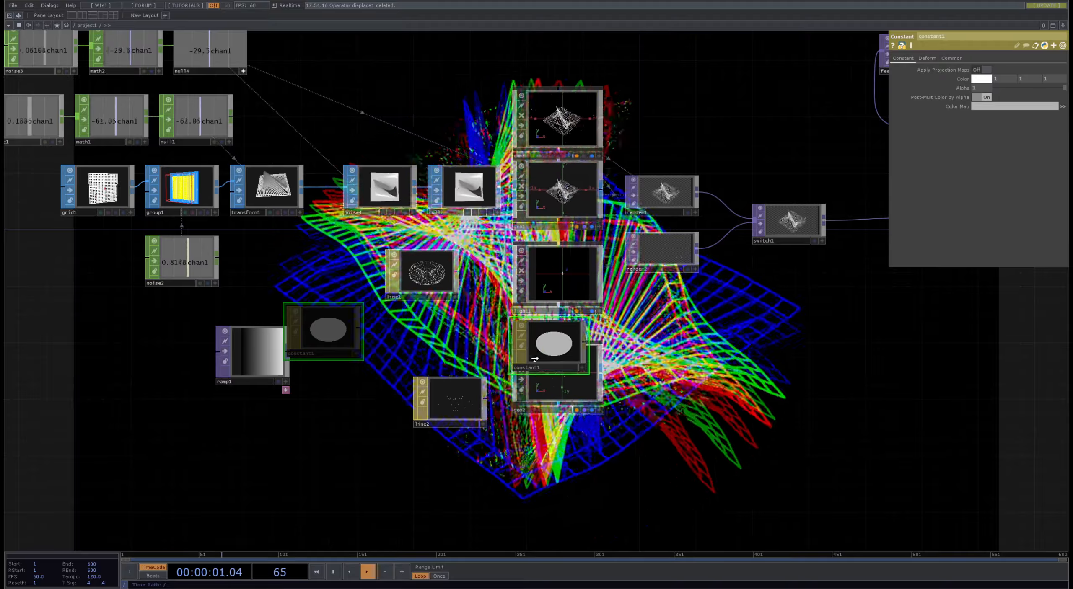
{"action": "left_click_drag", "start_coordinate": [526, 187], "coordinate": [529, 188]}
{"action": "left_click", "coordinate": [544, 194]}
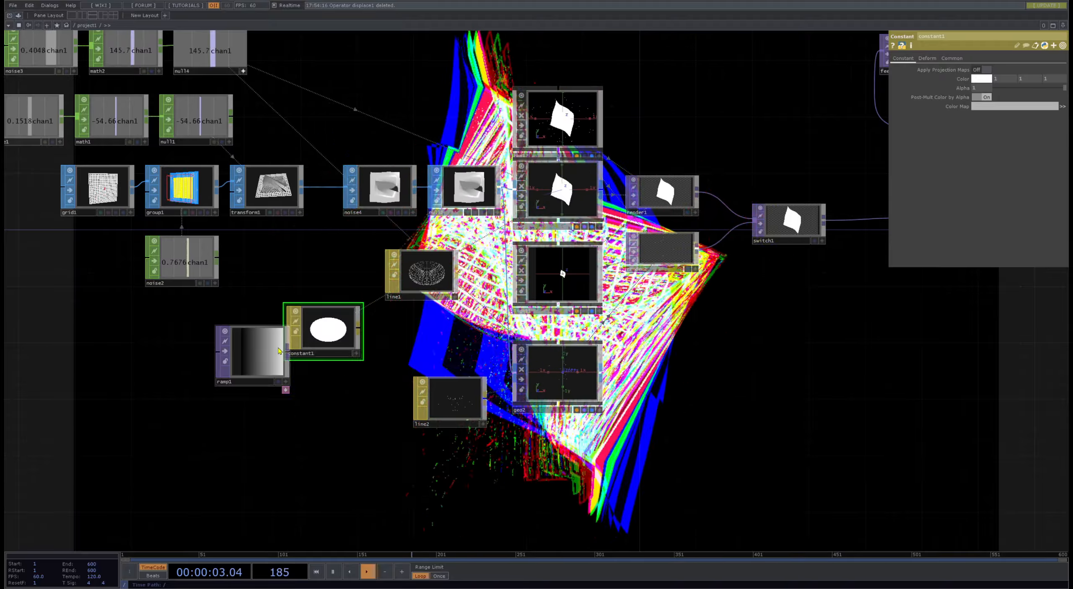
- Assign ramp1 as the Color Map of constant1
{"action": "middle_click_drag", "start_coordinate": [251, 371], "coordinate": [292, 194]}
{"action": "mouse_move", "coordinate": [292, 194]}
{"action": "left_mouse_down"}
{"action": "mouse_move", "coordinate": [259, 263]}
{"action": "mouse_move", "coordinate": [347, 144]}
{"action": "left_mouse_up"}
{"action": "left_click", "coordinate": [361, 149]}
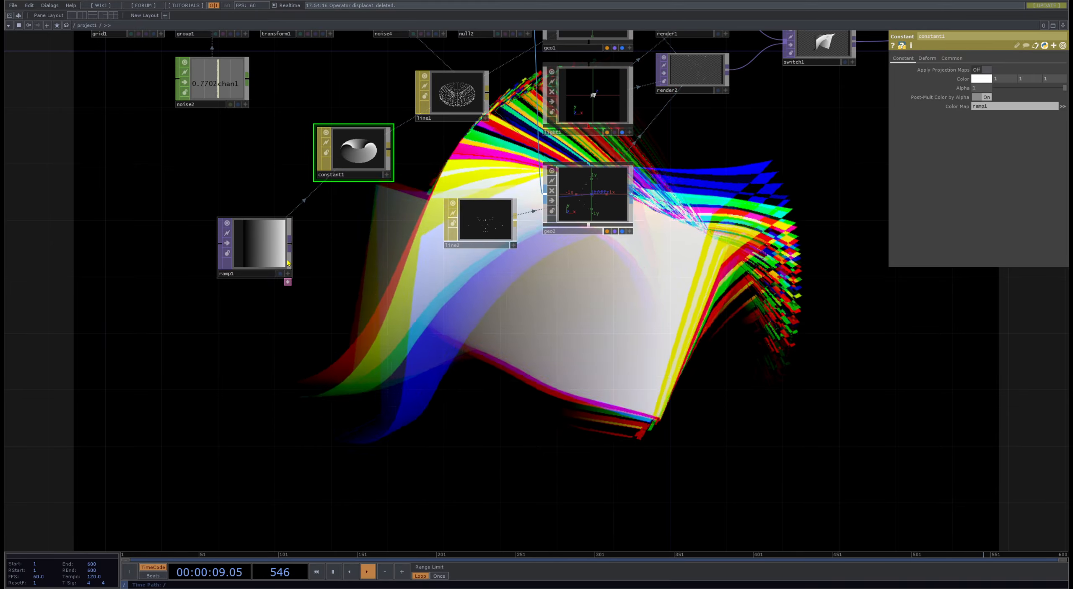
- Set the Alpha of ramp1's black color key to 0
{"action": "left_click", "coordinate": [274, 255]}
{"action": "left_click_drag", "start_coordinate": [645, 338], "coordinate": [605, 171]}
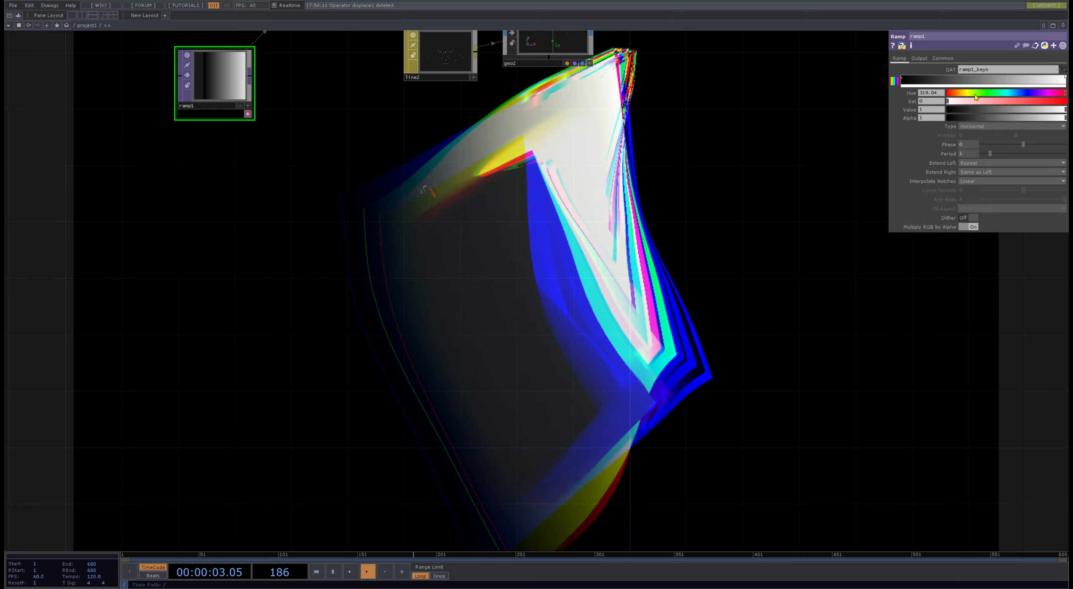
{"action": "left_click", "coordinate": [903, 79]}
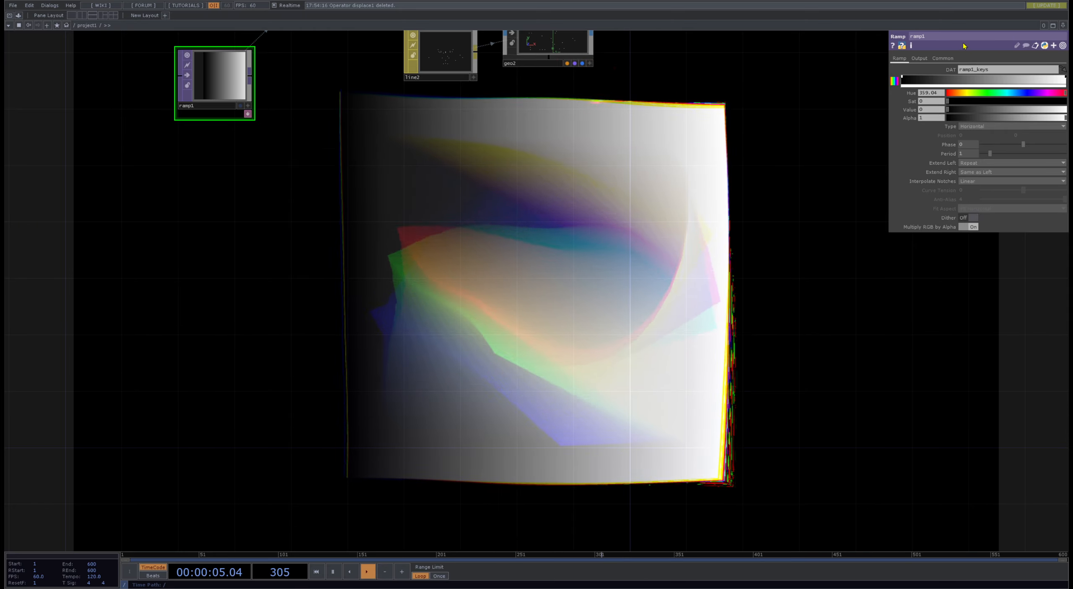
{"action": "left_click_drag", "start_coordinate": [1040, 118], "coordinate": [751, 131]}
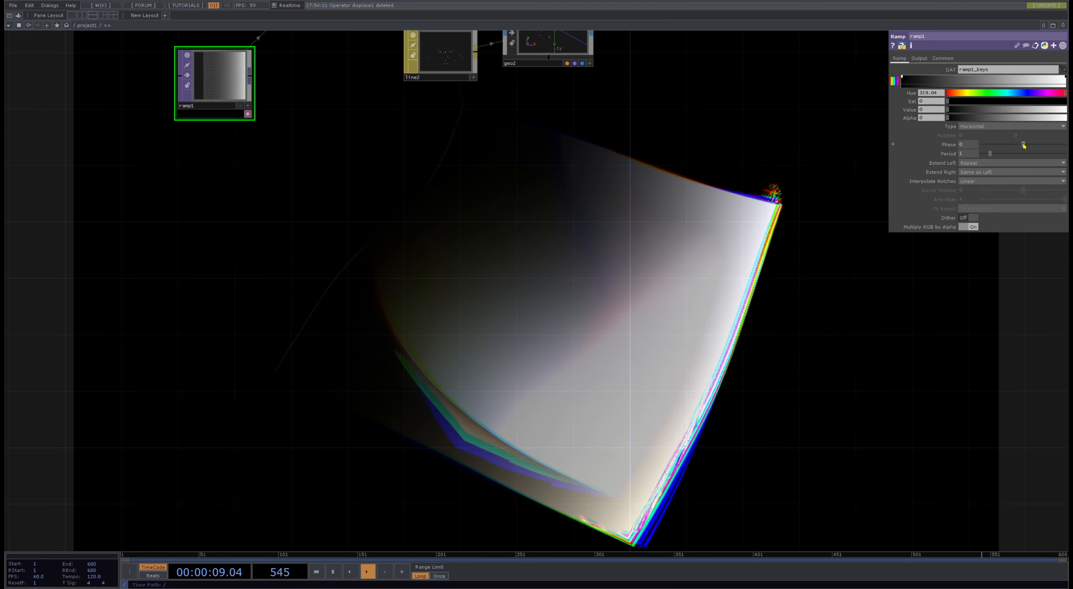
- Shift ramp1's Phase to about -0.6 and reduce its Period to 0.4
{"action": "left_click_drag", "start_coordinate": [1023, 145], "coordinate": [987, 156]}
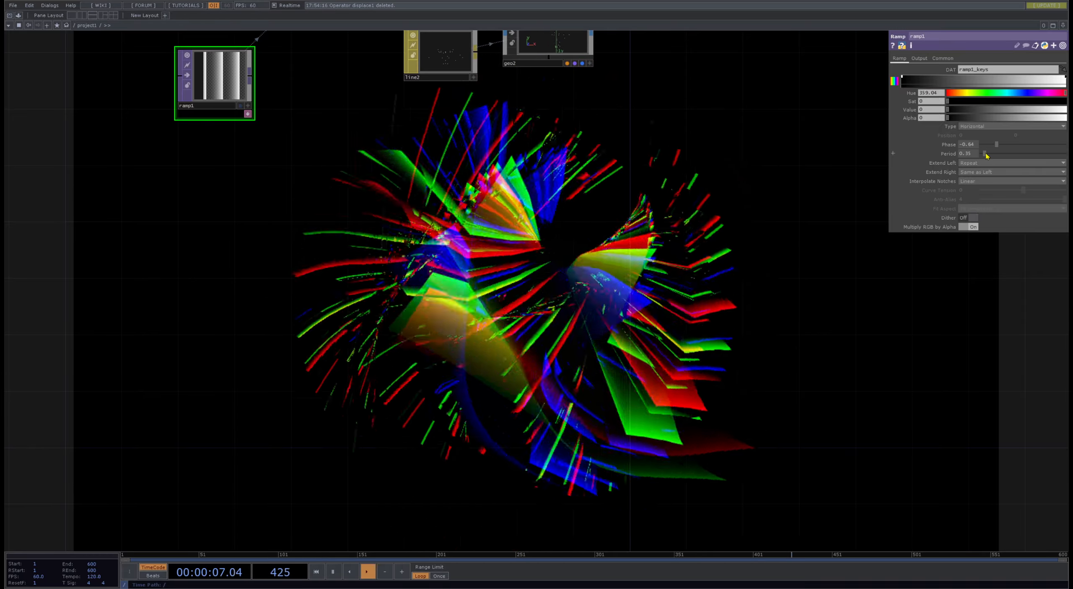
{"action": "left_click_drag", "start_coordinate": [986, 156], "coordinate": [989, 155]}
- Try the Vertical and Circular types on ramp1, settling on Radial
{"action": "left_click", "coordinate": [981, 126]}
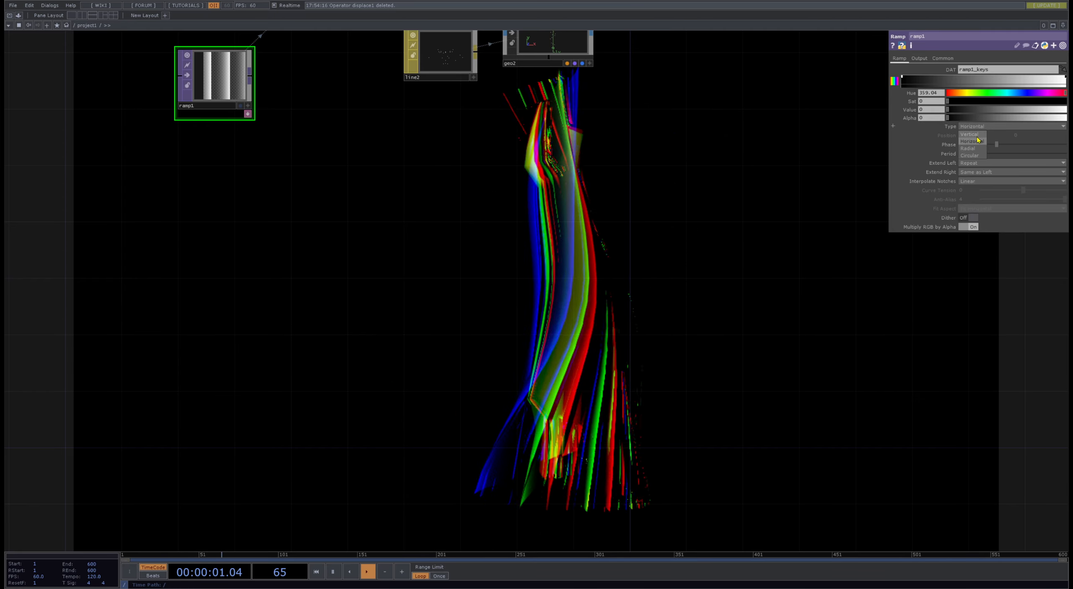
{"action": "left_click", "coordinate": [978, 133]}
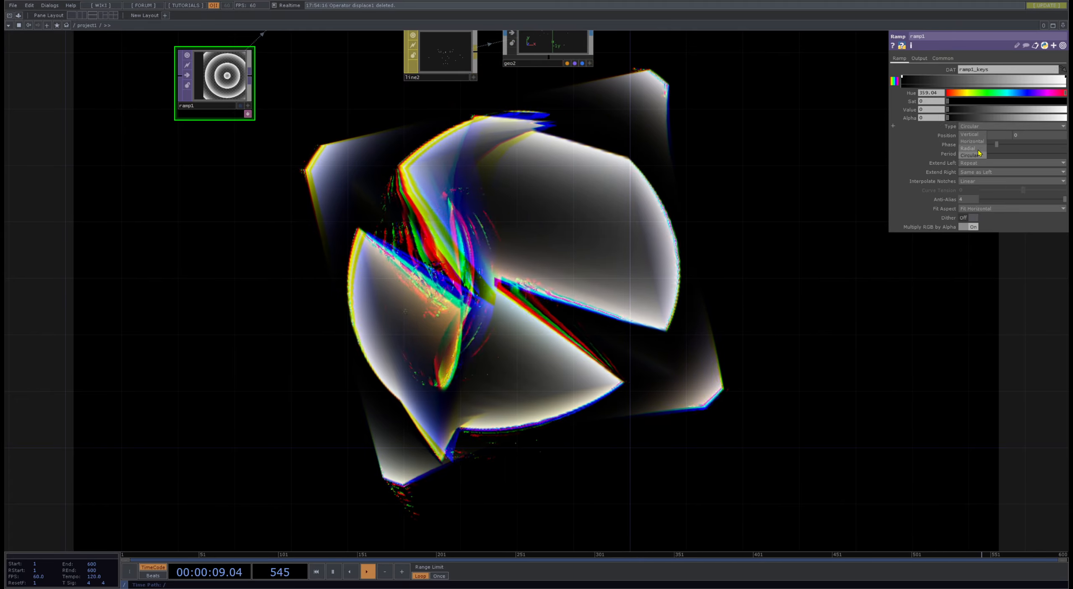
{"action": "left_click_drag", "start_coordinate": [354, 145], "coordinate": [464, 281]}
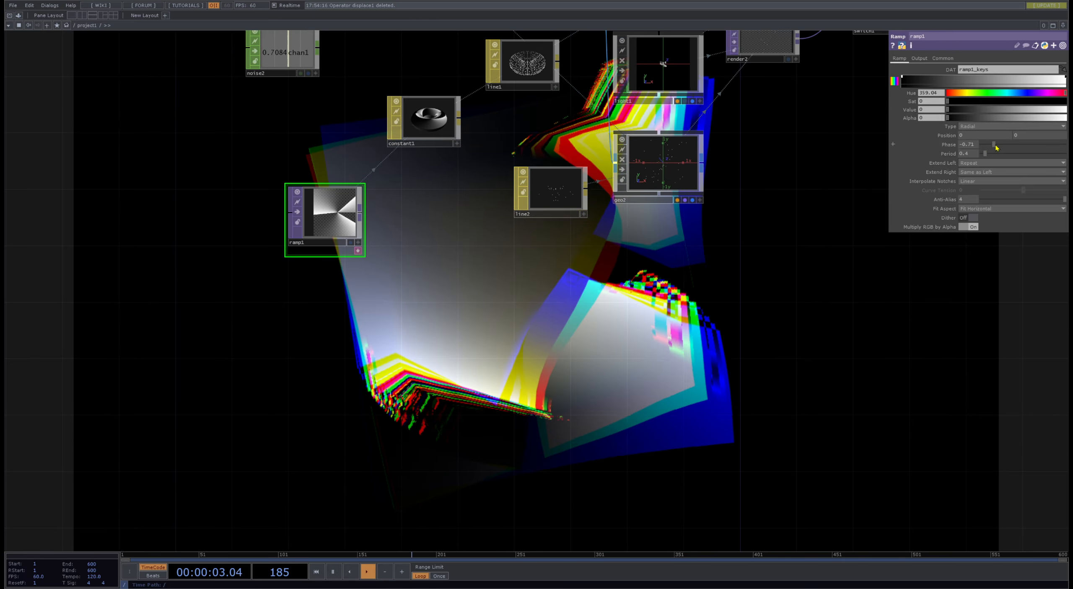
- Try several Phase values on the radial ramp1, settling on about -0.23
{"action": "left_click_drag", "start_coordinate": [996, 148], "coordinate": [1066, 143]}
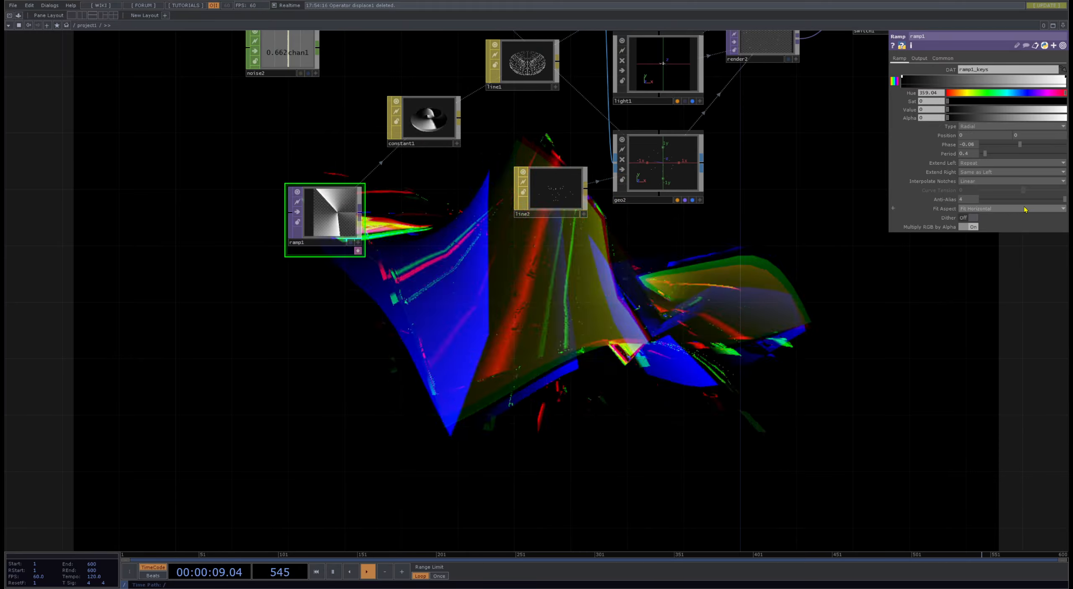
{"action": "left_click_drag", "start_coordinate": [987, 201], "coordinate": [1003, 202]}
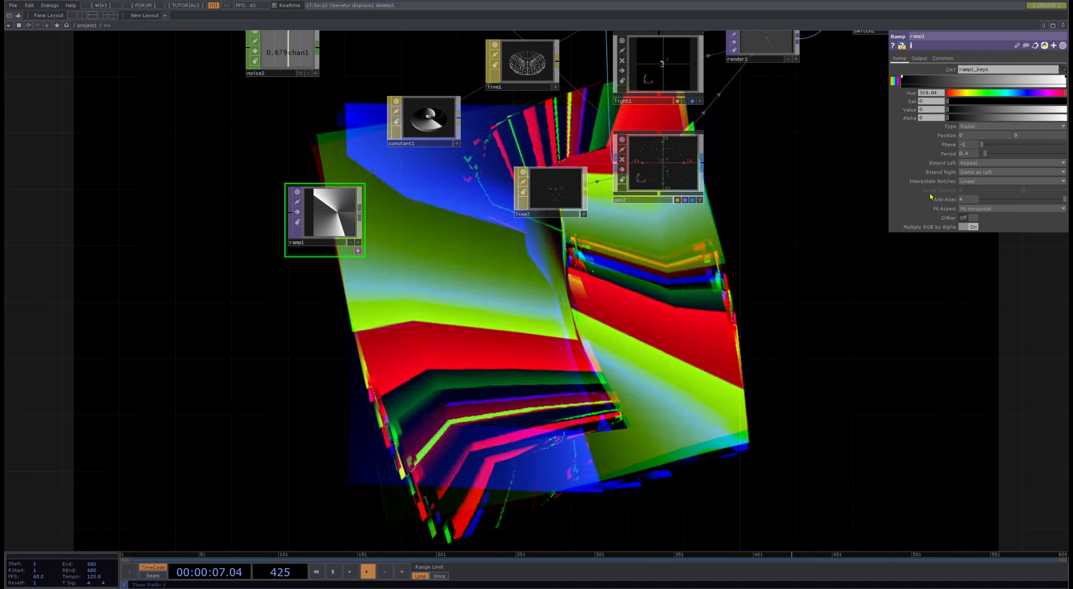
{"action": "left_click_drag", "start_coordinate": [967, 194], "coordinate": [962, 194]}
- Insert a Level TOP on the wire between switch1 and rgbaDelay
{"action": "left_click_drag", "start_coordinate": [814, 172], "coordinate": [633, 317]}
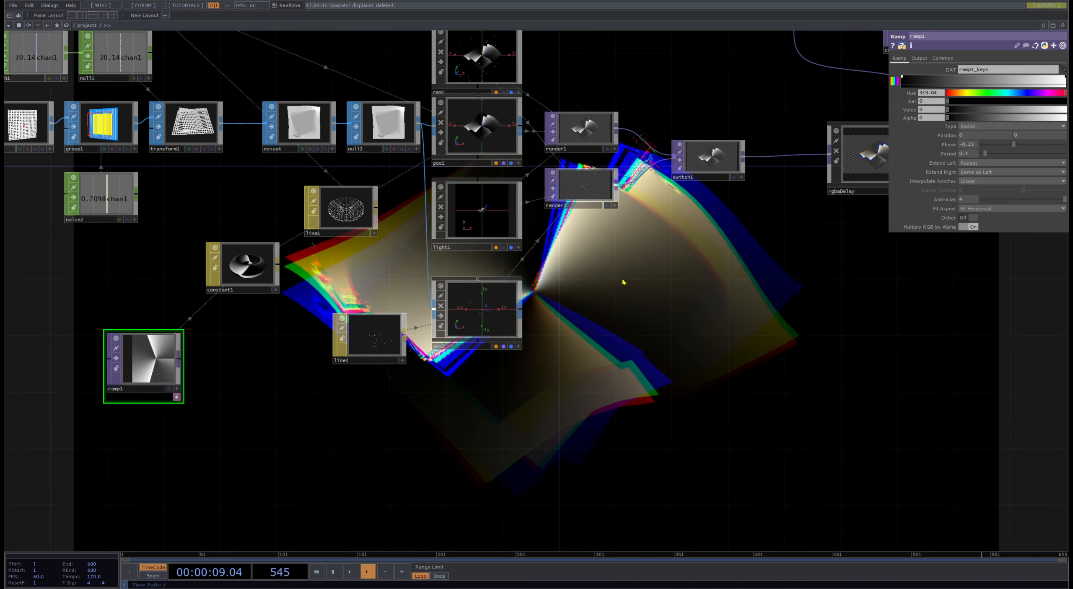
{"action": "left_click_drag", "start_coordinate": [736, 228], "coordinate": [533, 355]}
{"action": "left_click_drag", "start_coordinate": [520, 296], "coordinate": [505, 296]}
{"action": "left_click_drag", "start_coordinate": [660, 298], "coordinate": [829, 312]}
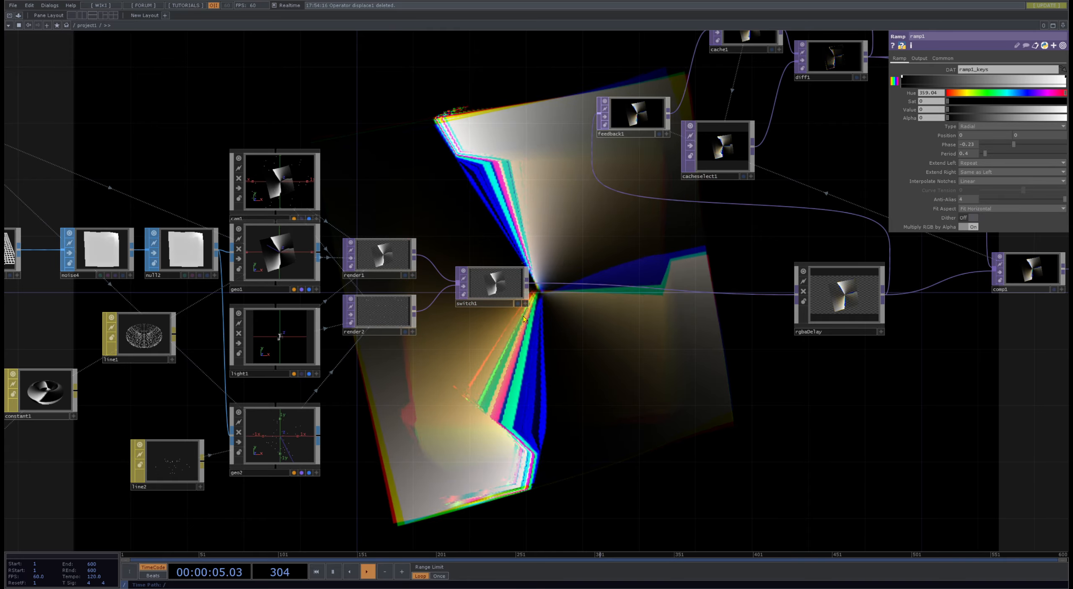
{"action": "left_click", "coordinate": [588, 299]}
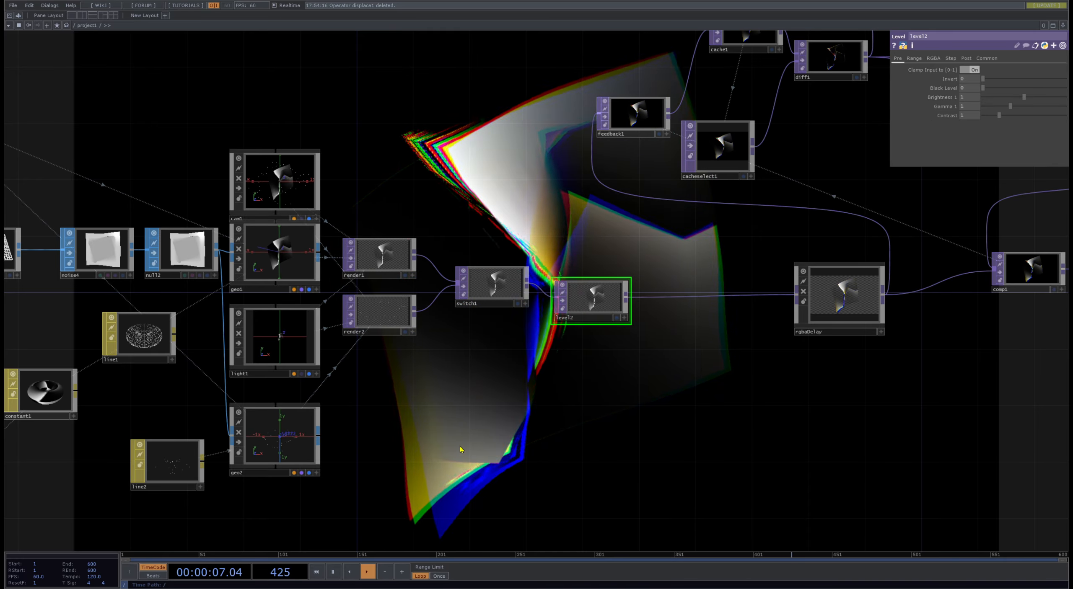
- Add a Noise CHOP below ramp1 and export its chan1 channel to ramp1's Phase
{"action": "left_click", "coordinate": [45, 401]}
{"action": "left_click_drag", "start_coordinate": [544, 459], "coordinate": [805, 357]}
{"action": "left_click", "coordinate": [234, 408]}
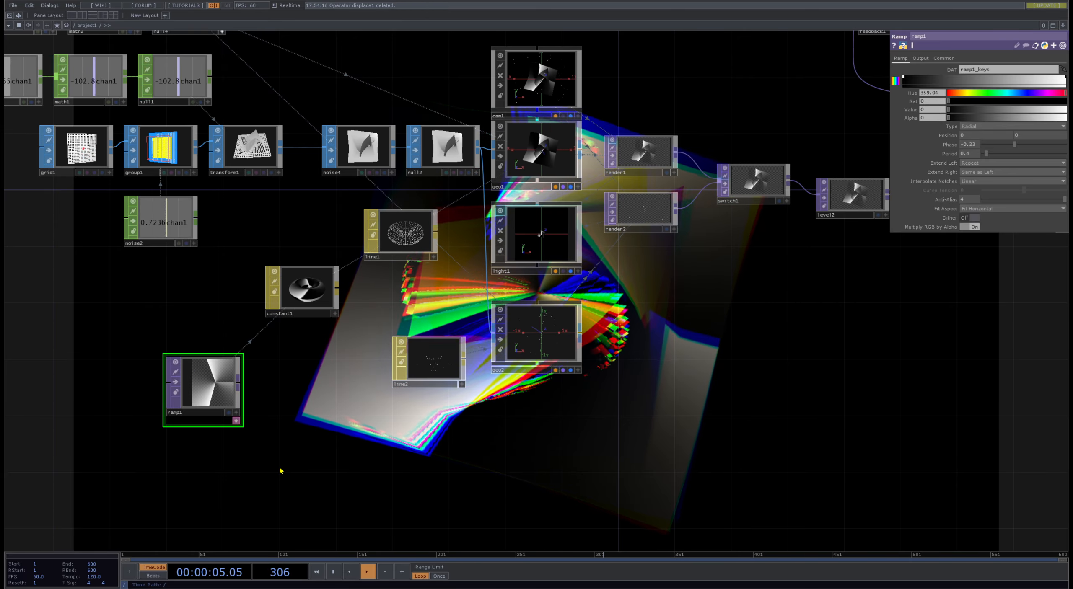
{"action": "key", "text": "Return"}
{"action": "left_click", "coordinate": [260, 475]}
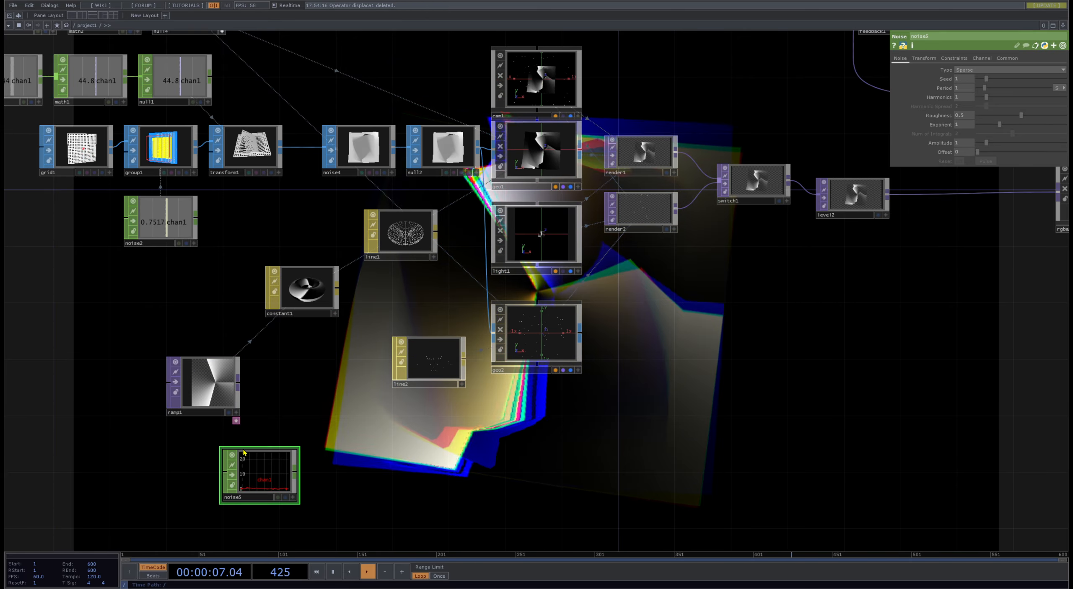
{"action": "left_click", "coordinate": [215, 395]}
{"action": "left_click_drag", "start_coordinate": [271, 472], "coordinate": [972, 147]}
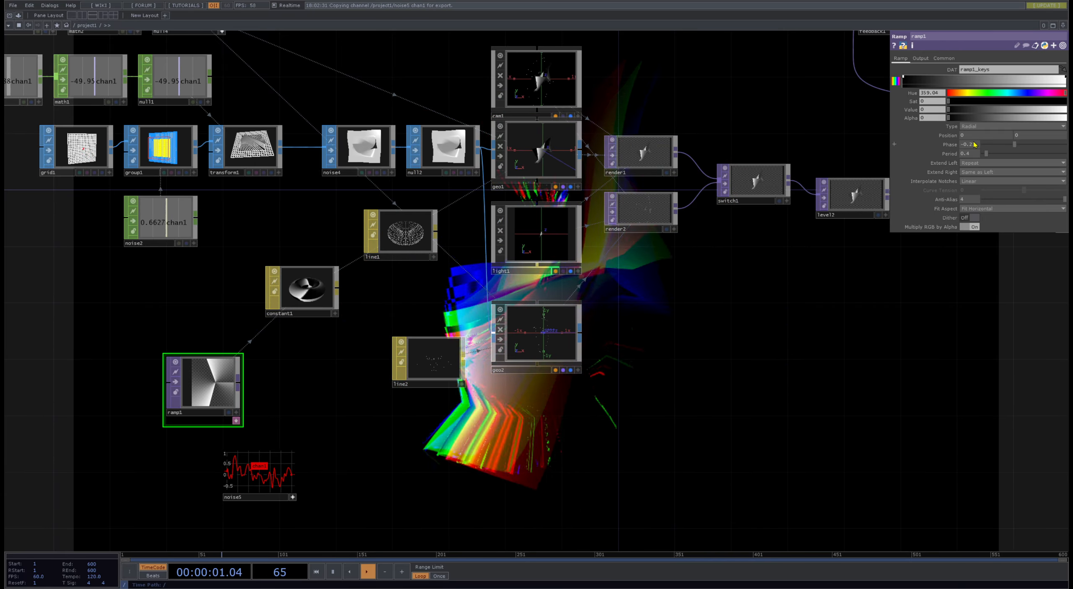
- Raise level2's Black Level to about 0.68, Brightness 1 to about 1.89 and Gamma 1 to 3
{"action": "left_click_drag", "start_coordinate": [875, 334], "coordinate": [495, 346]}
{"action": "left_click", "coordinate": [479, 211]}
{"action": "scroll", "coordinate": [577, 306], "scroll_direction": "up", "scroll_amount": 5}
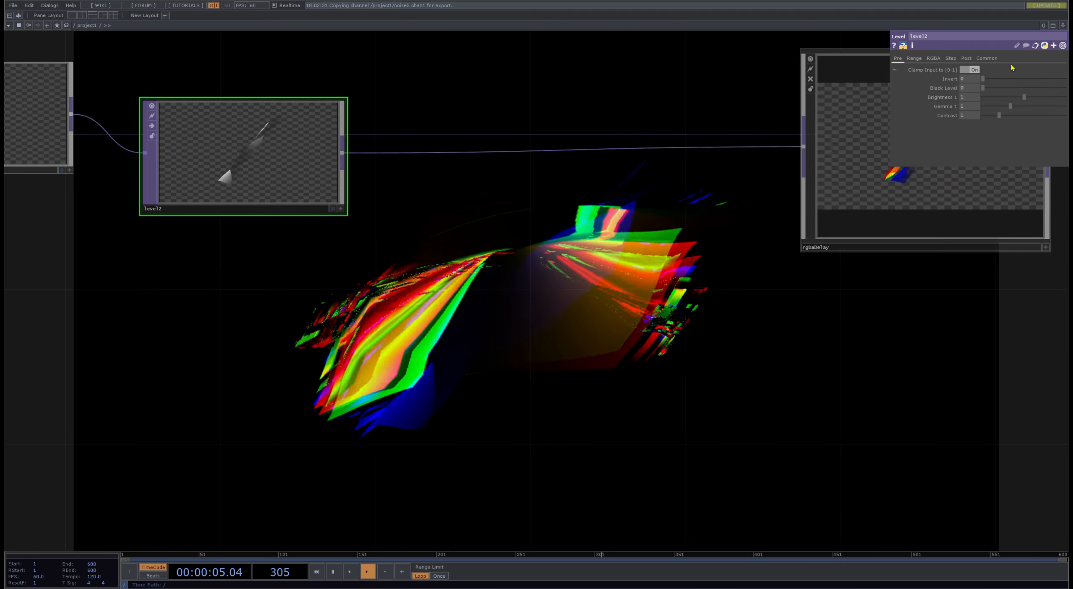
{"action": "left_click_drag", "start_coordinate": [981, 87], "coordinate": [1027, 90]}
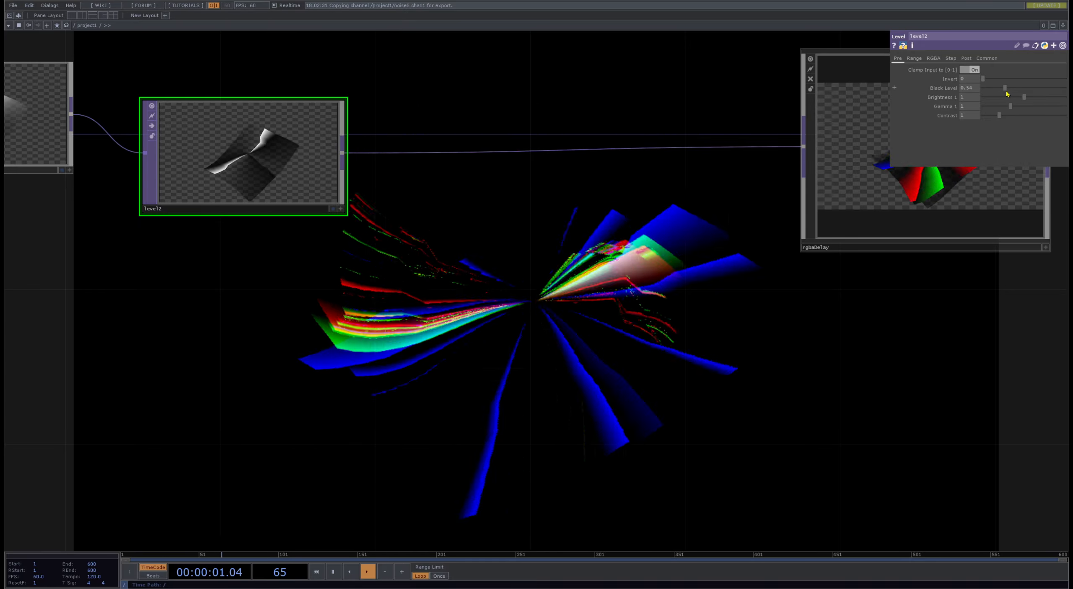
{"action": "left_click_drag", "start_coordinate": [1008, 94], "coordinate": [1066, 98]}
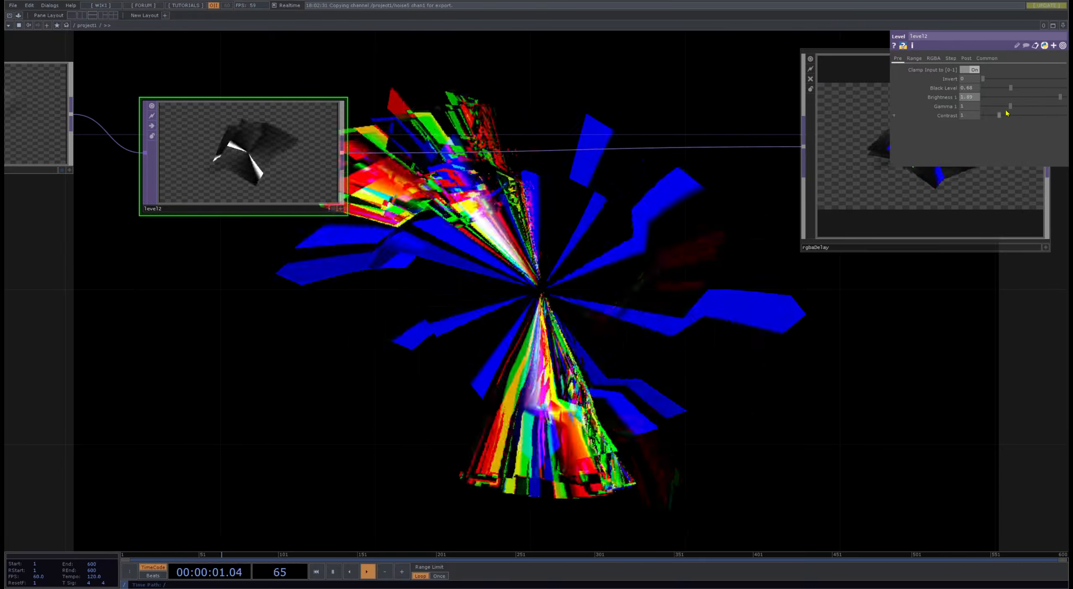
{"action": "left_click_drag", "start_coordinate": [1012, 108], "coordinate": [1048, 108]}
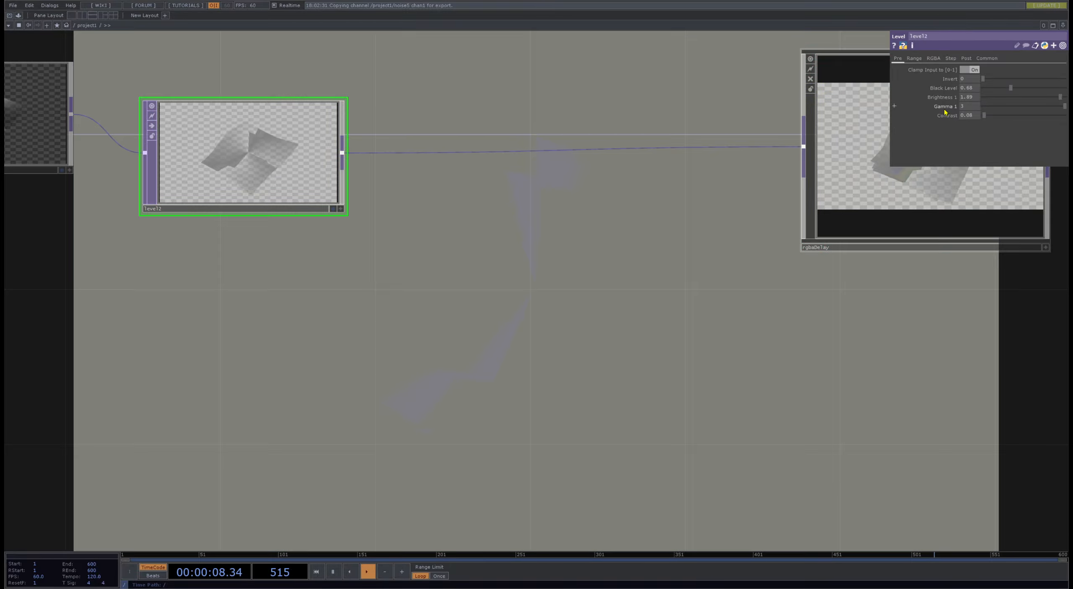
- Try adjusting level2's Contrast, low-end range values and Opacity, restoring each to its default
{"action": "left_click_drag", "start_coordinate": [984, 115], "coordinate": [1062, 116]}
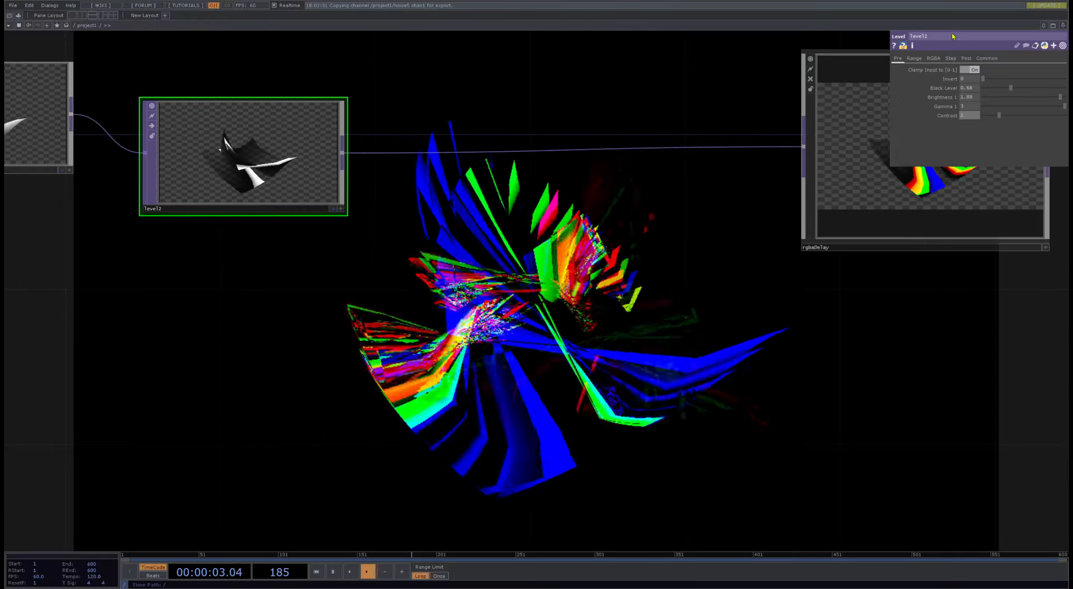
{"action": "left_click", "coordinate": [914, 58]}
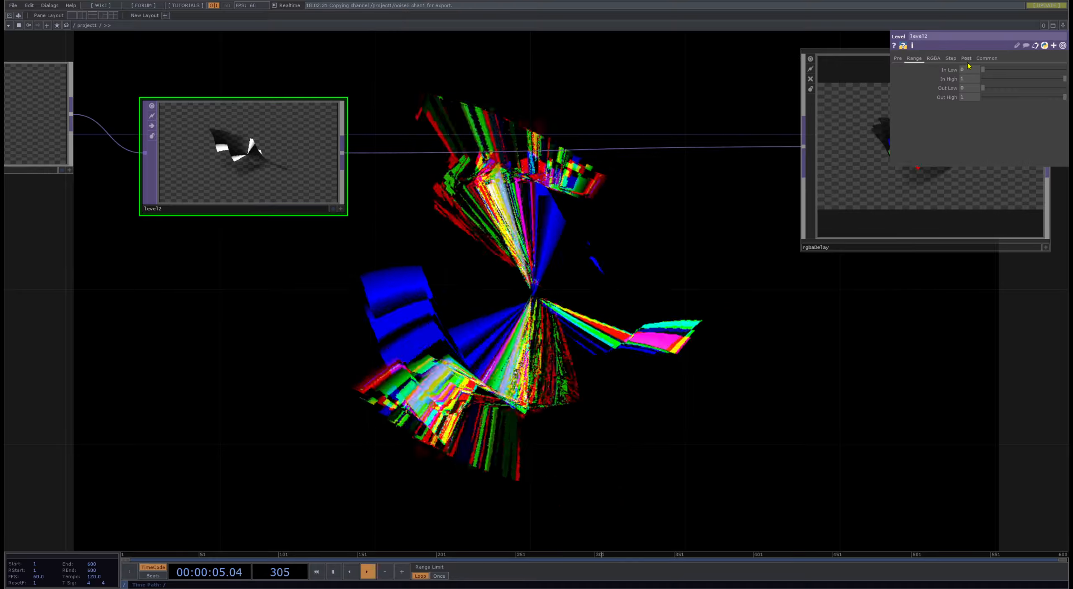
{"action": "mouse_move", "coordinate": [983, 71]}
{"action": "left_mouse_down"}
{"action": "mouse_move", "coordinate": [1056, 70]}
{"action": "mouse_move", "coordinate": [972, 77]}
{"action": "left_mouse_up"}
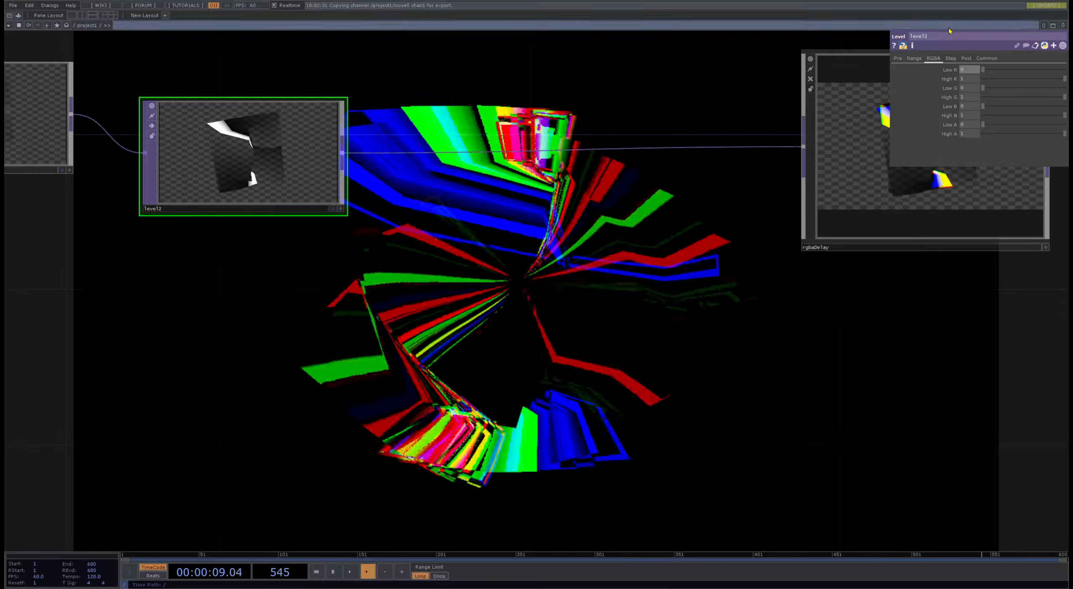
{"action": "left_click", "coordinate": [966, 59]}
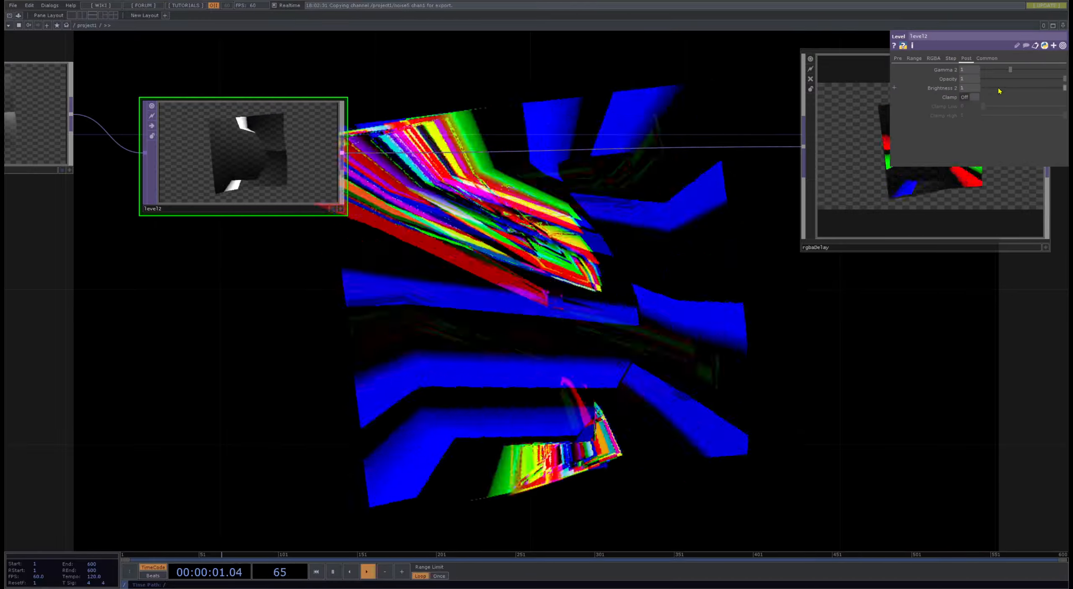
{"action": "left_click_drag", "start_coordinate": [1064, 79], "coordinate": [1049, 80]}
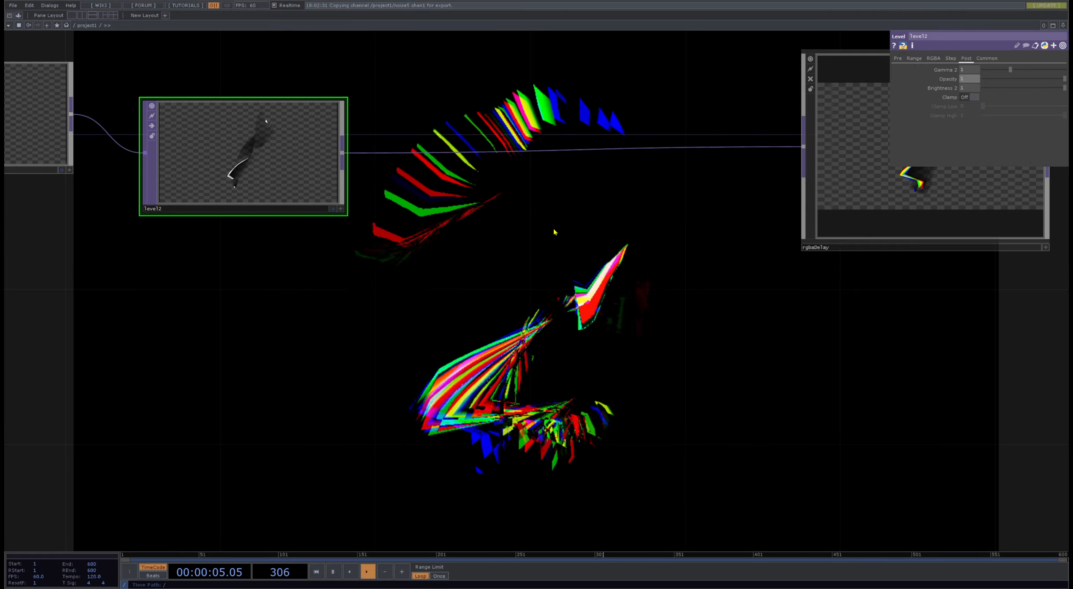
- Add the bloom image filter from the palette and wire it between comp1 and rgbaDelay1
{"action": "scroll", "coordinate": [553, 232], "scroll_direction": "down", "scroll_amount": 5}
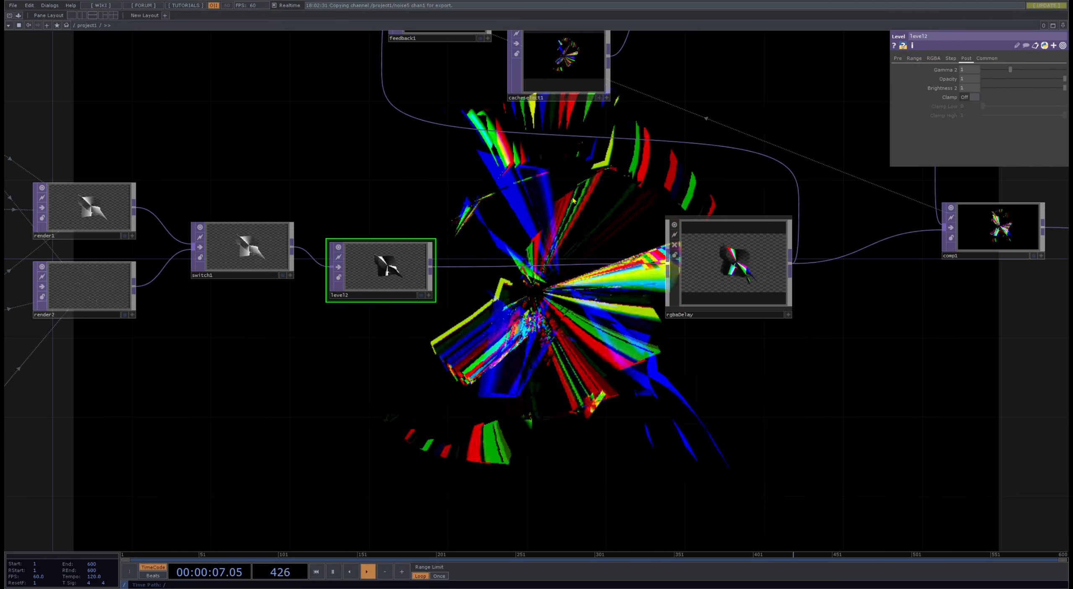
{"action": "left_click_drag", "start_coordinate": [943, 355], "coordinate": [569, 367]}
{"action": "mouse_move", "coordinate": [704, 373]}
{"action": "left_mouse_down"}
{"action": "mouse_move", "coordinate": [582, 366]}
{"action": "mouse_move", "coordinate": [340, 396]}
{"action": "left_mouse_up"}
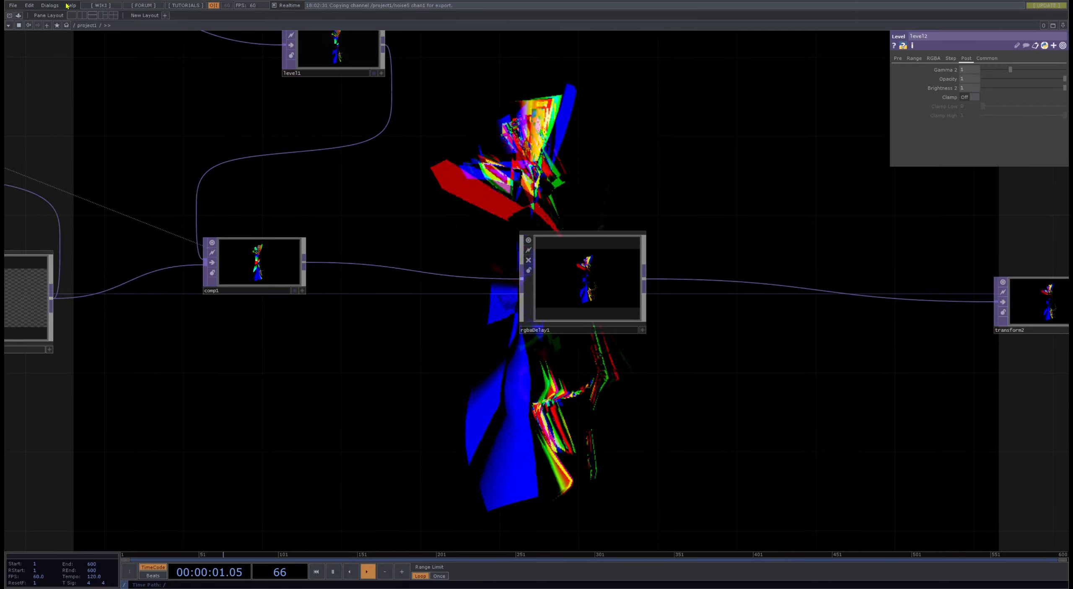
{"action": "left_click", "coordinate": [19, 15]}
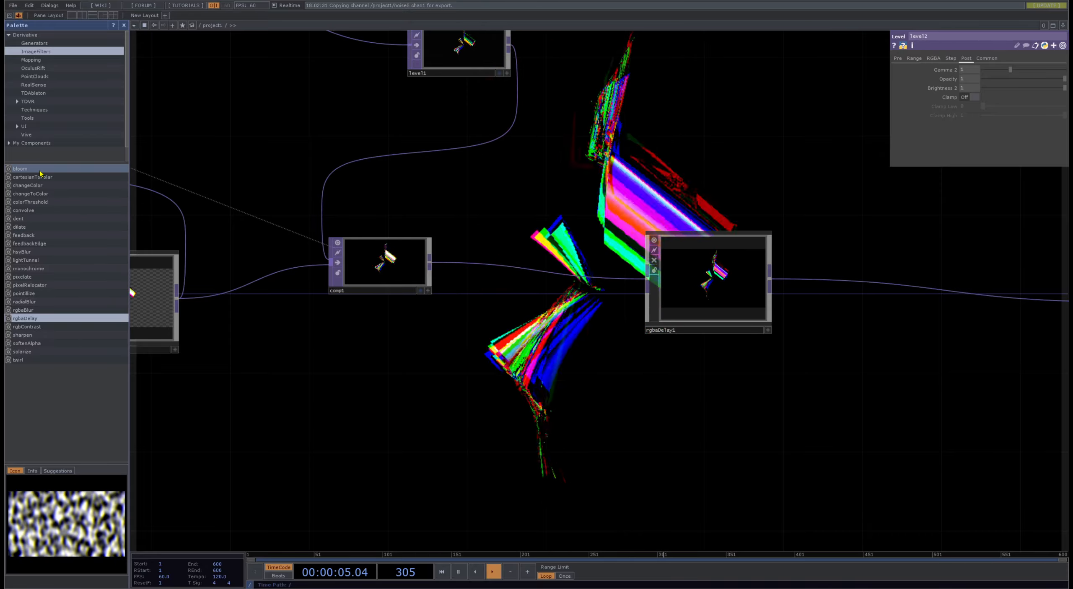
{"action": "left_click", "coordinate": [478, 311]}
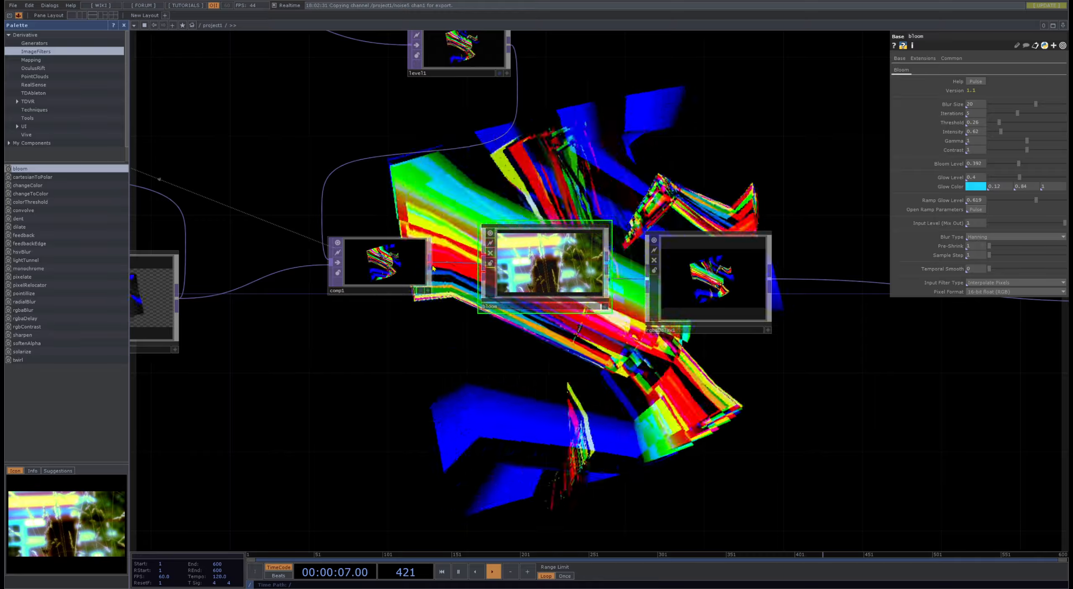
{"action": "left_click_drag", "start_coordinate": [430, 264], "coordinate": [483, 255]}
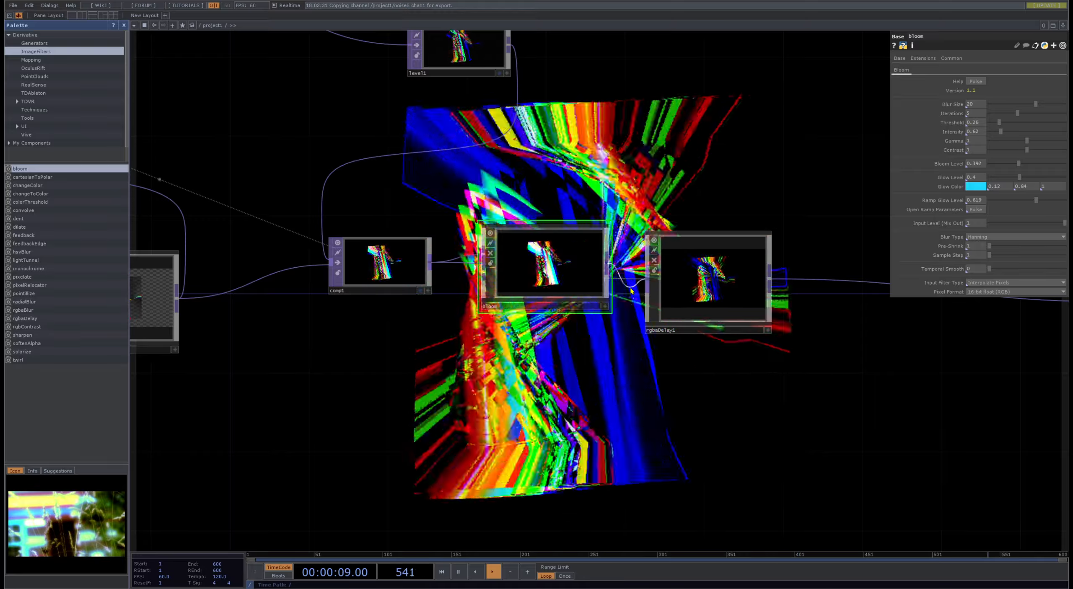
{"action": "left_click_drag", "start_coordinate": [631, 289], "coordinate": [647, 279]}
- Set bloom's Glow Level to 0.719 and its Threshold to 0.16
{"action": "left_click_drag", "start_coordinate": [678, 182], "coordinate": [596, 291]}
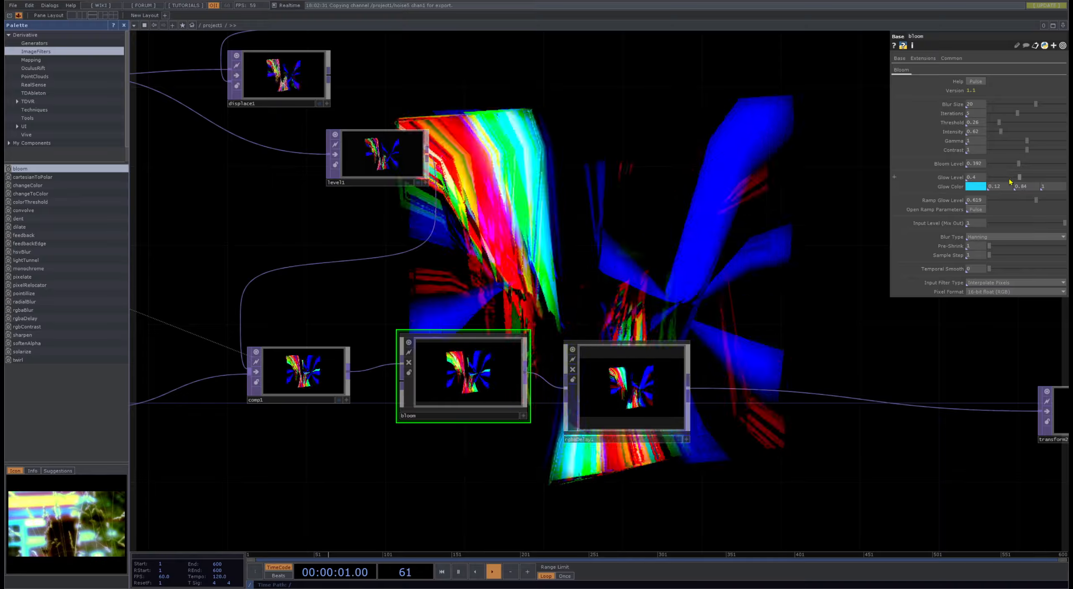
{"action": "left_click_drag", "start_coordinate": [1019, 178], "coordinate": [1044, 177]}
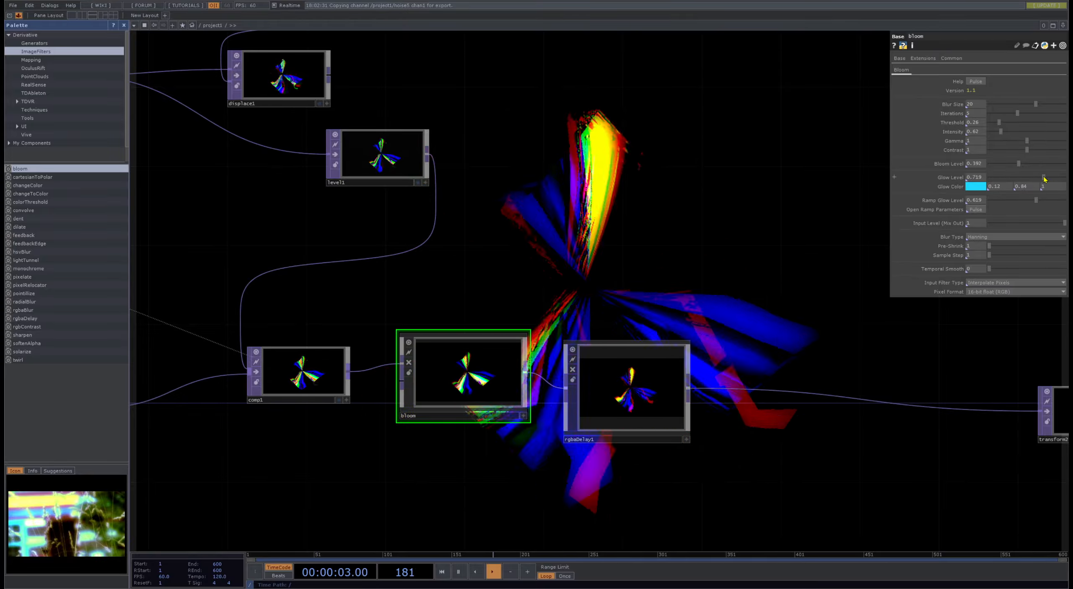
{"action": "left_click_drag", "start_coordinate": [998, 122], "coordinate": [989, 124]}
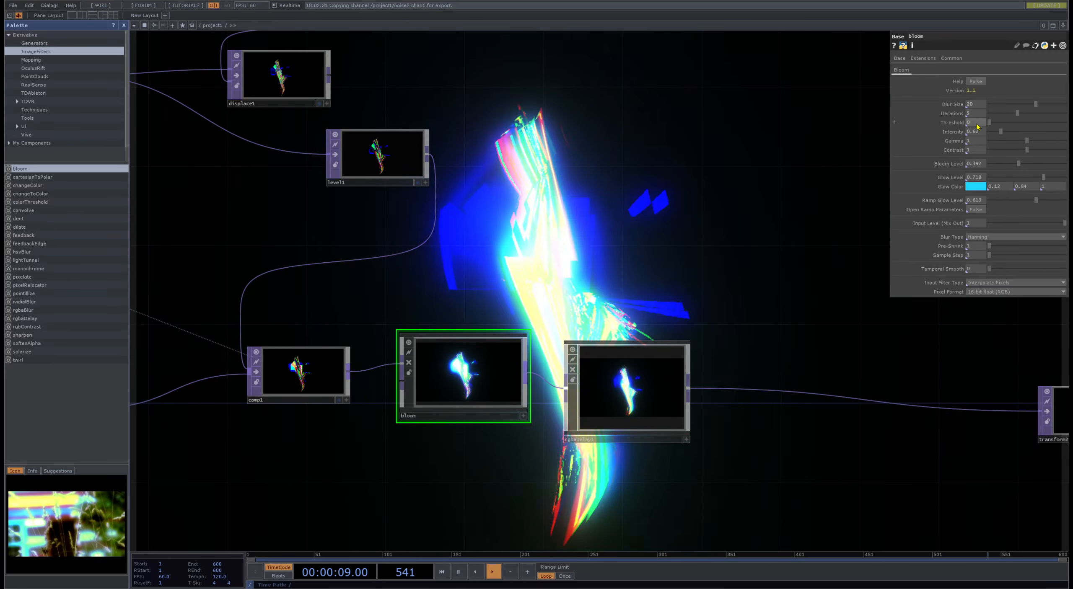
{"action": "left_click_drag", "start_coordinate": [977, 124], "coordinate": [1015, 118]}
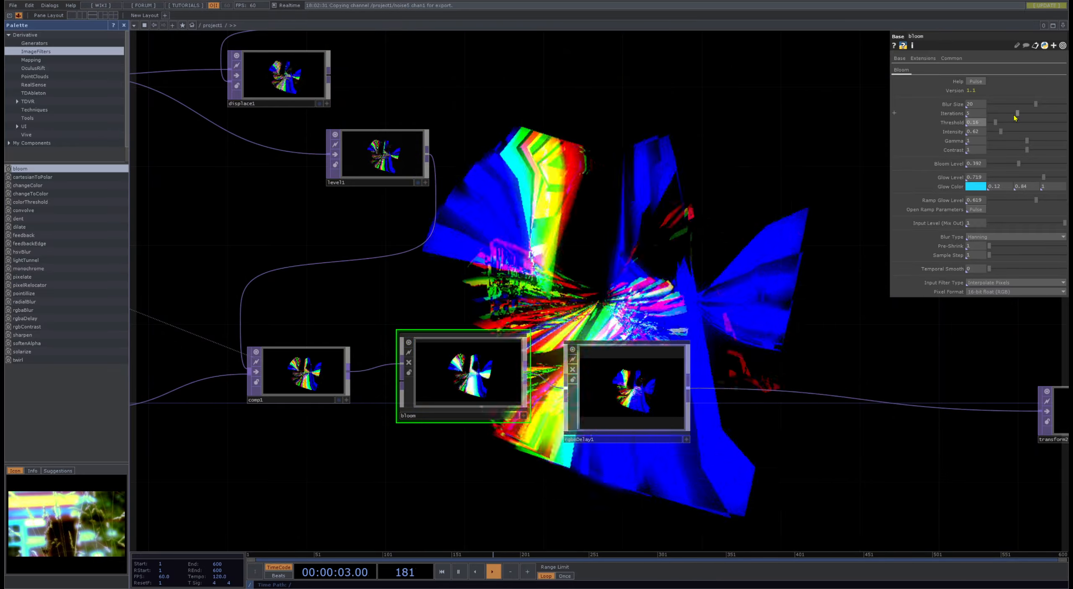
- Move bloom near level2 and rewire it between level2 and the first rgbaDelay
{"action": "scroll", "coordinate": [510, 352], "scroll_direction": "down", "scroll_amount": 5}
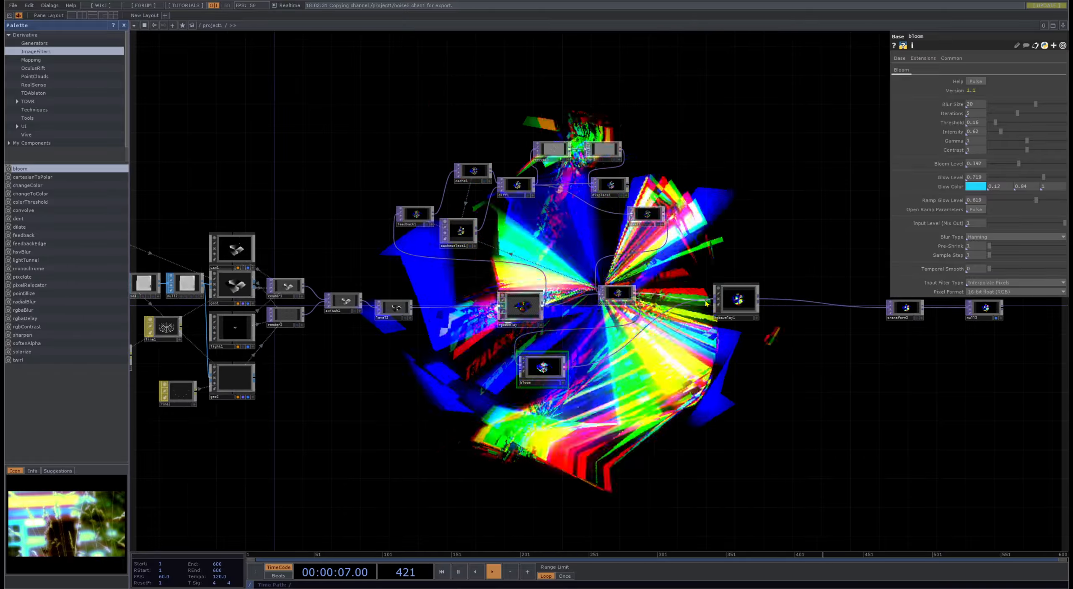
{"action": "left_click_drag", "start_coordinate": [533, 384], "coordinate": [439, 377]}
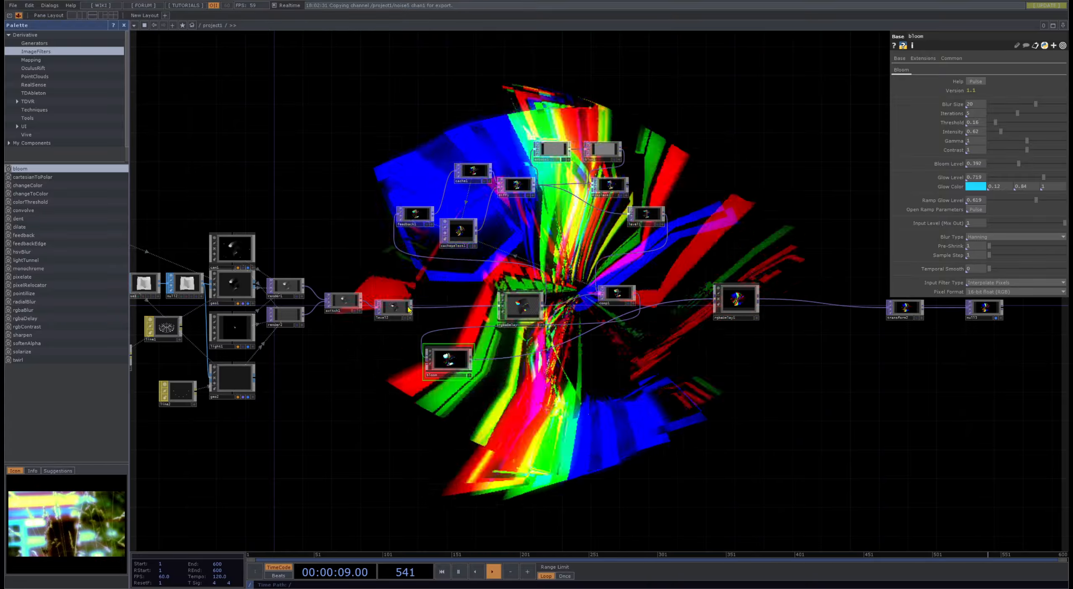
{"action": "left_click_drag", "start_coordinate": [406, 303], "coordinate": [413, 353]}
{"action": "scroll", "coordinate": [400, 313], "scroll_direction": "up", "scroll_amount": 5}
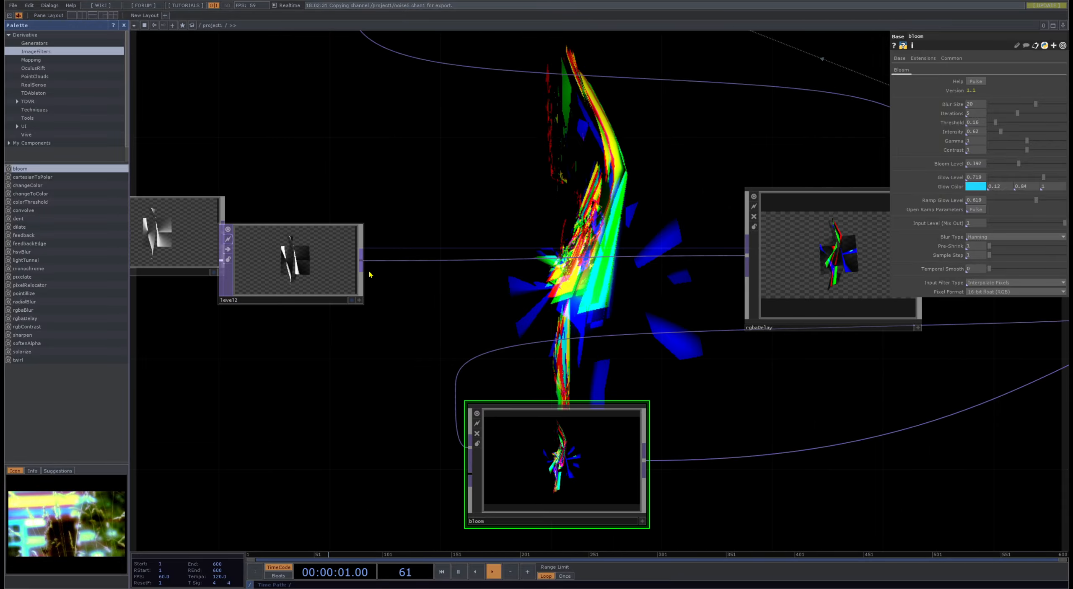
{"action": "left_click_drag", "start_coordinate": [362, 268], "coordinate": [470, 449]}
{"action": "left_click_drag", "start_coordinate": [645, 460], "coordinate": [642, 256]}
- Place bloom below the main chain and reconnect comp1's output to rgbaDelay1
{"action": "scroll", "coordinate": [701, 418], "scroll_direction": "down", "scroll_amount": 4}
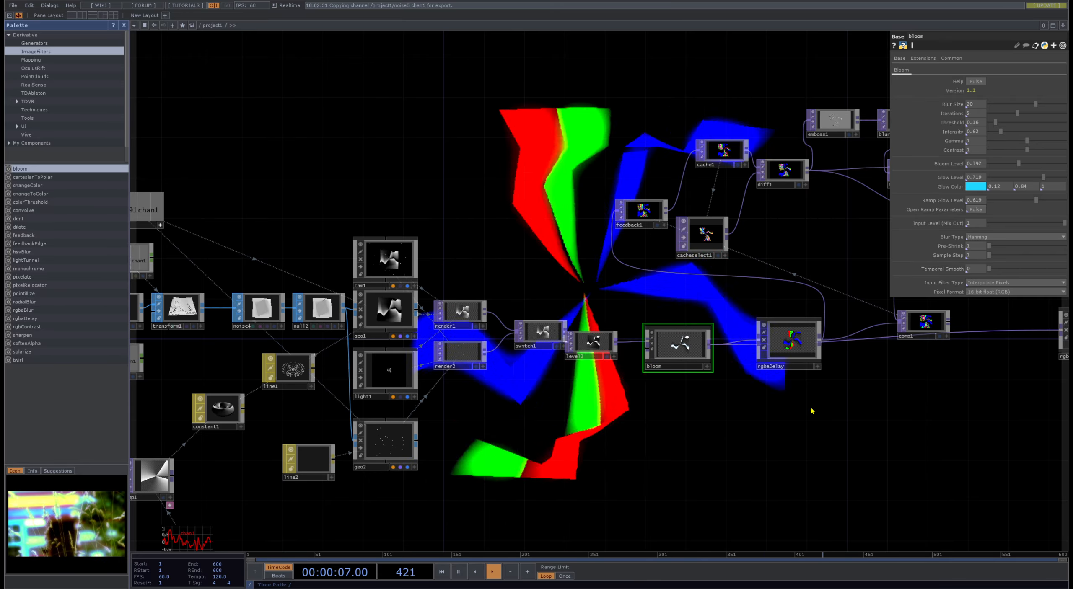
{"action": "left_click_drag", "start_coordinate": [685, 350], "coordinate": [685, 400]}
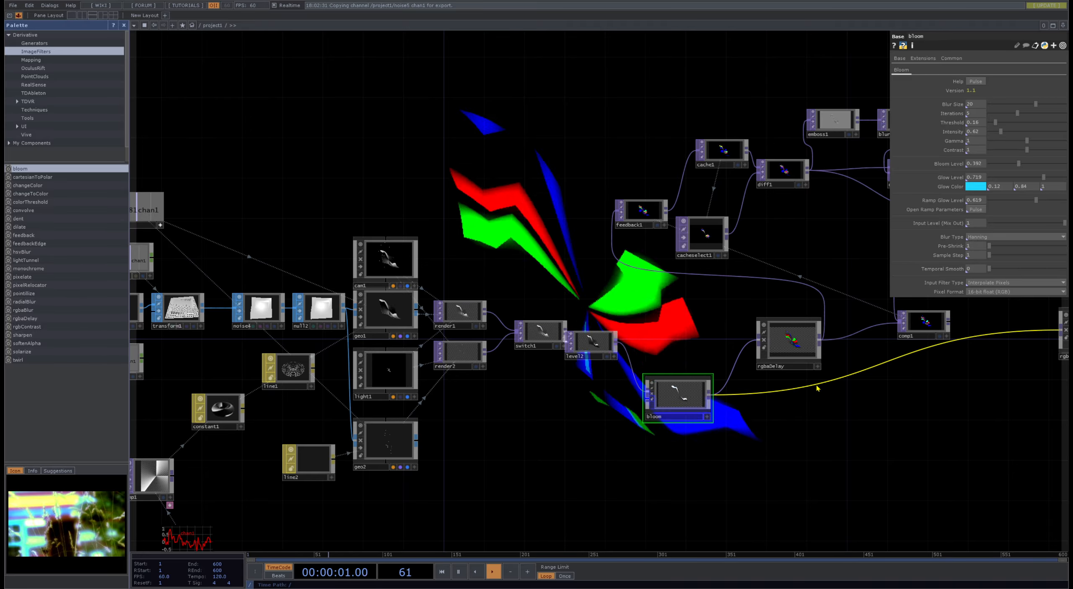
{"action": "left_click_drag", "start_coordinate": [837, 424], "coordinate": [540, 491]}
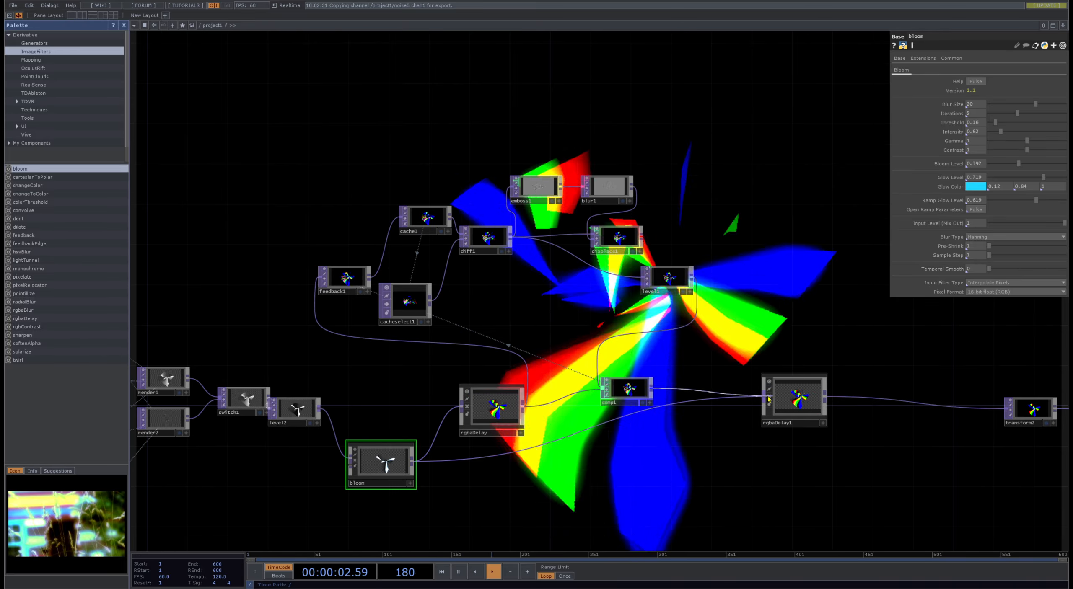
- Raise bloom's Intensity to 4 and its Bloom Level to 1
{"action": "left_click_drag", "start_coordinate": [287, 269], "coordinate": [770, 306]}
{"action": "scroll", "coordinate": [876, 510], "scroll_direction": "up", "scroll_amount": 5}
{"action": "left_click_drag", "start_coordinate": [916, 504], "coordinate": [930, 447]}
{"action": "left_click_drag", "start_coordinate": [448, 397], "coordinate": [25, 144]}
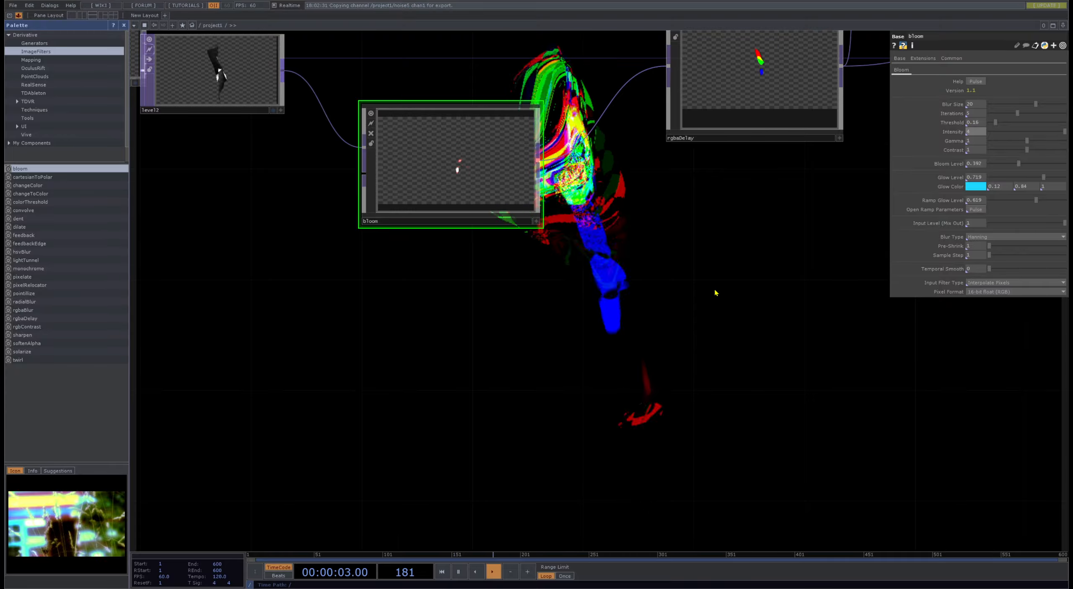
{"action": "left_click_drag", "start_coordinate": [716, 292], "coordinate": [591, 244]}
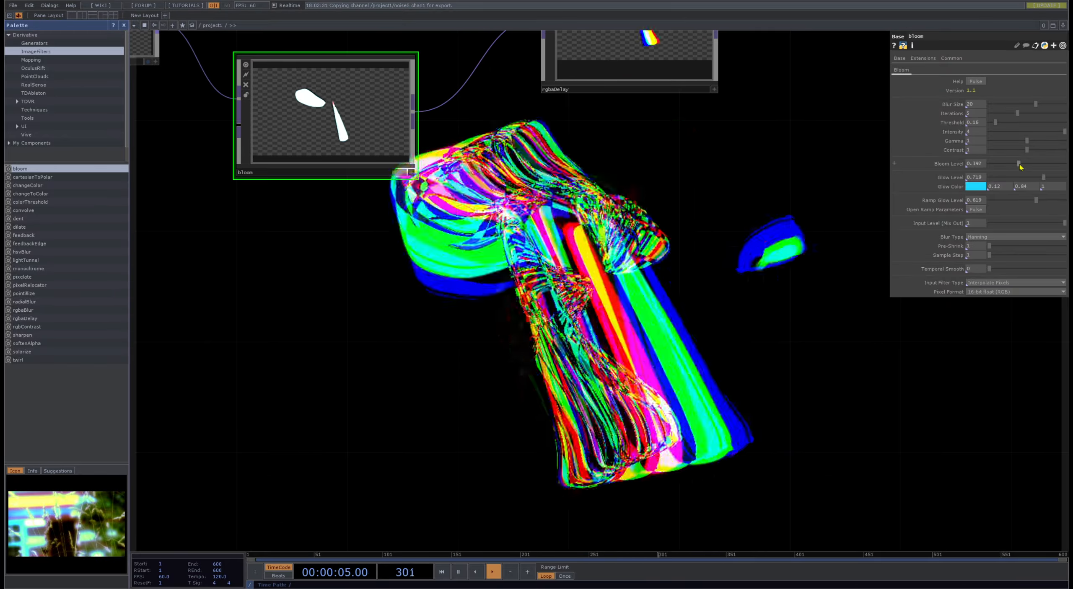
{"action": "left_click_drag", "start_coordinate": [1019, 165], "coordinate": [1068, 164]}
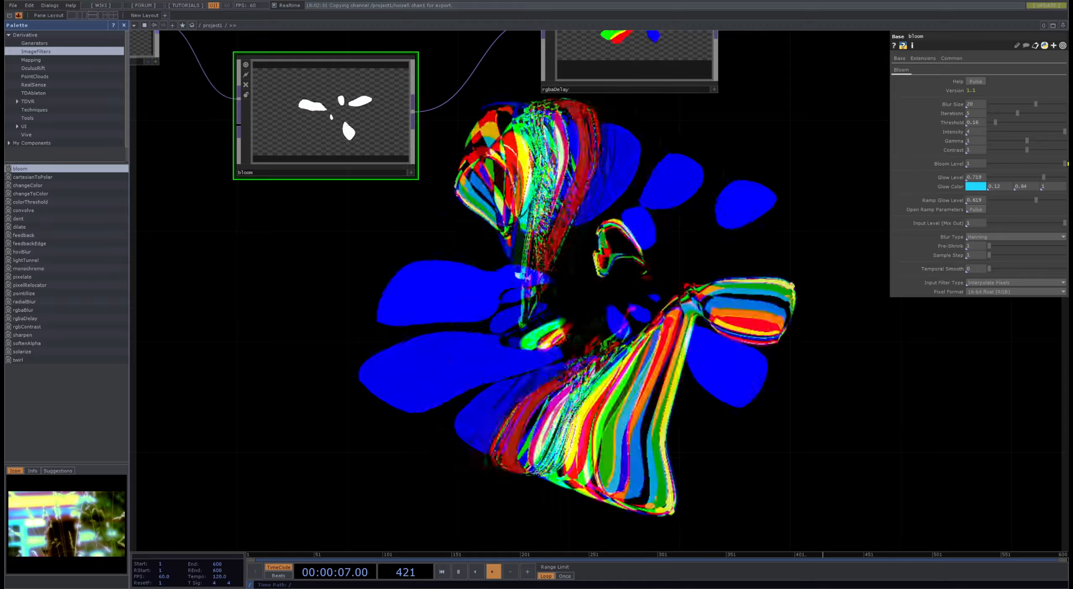
- Lower bloom's Threshold to about 0.05
{"action": "scroll", "coordinate": [451, 177], "scroll_direction": "up", "scroll_amount": 10}
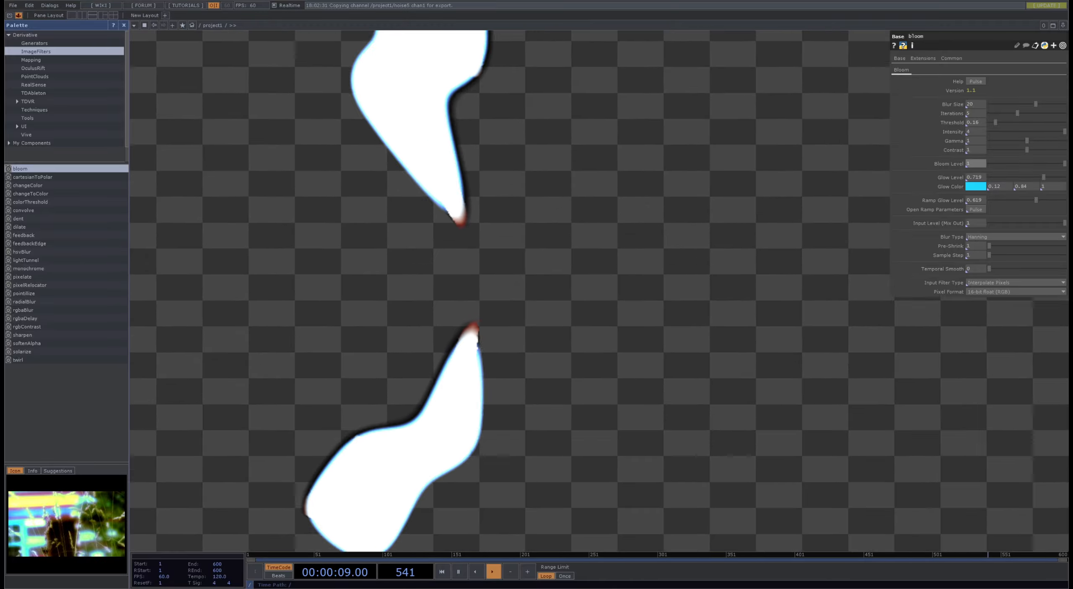
{"action": "scroll", "coordinate": [495, 230], "scroll_direction": "down", "scroll_amount": 10}
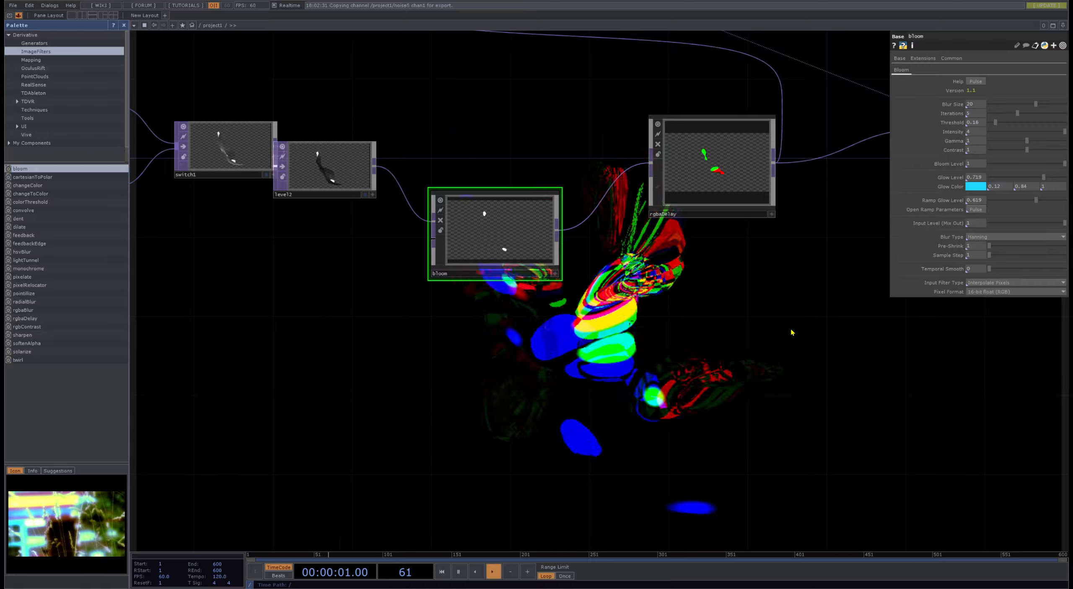
{"action": "left_click_drag", "start_coordinate": [793, 333], "coordinate": [706, 194]}
{"action": "mouse_move", "coordinate": [997, 122]}
{"action": "left_mouse_down"}
{"action": "mouse_move", "coordinate": [974, 126]}
{"action": "mouse_move", "coordinate": [1011, 126]}
{"action": "left_mouse_up"}
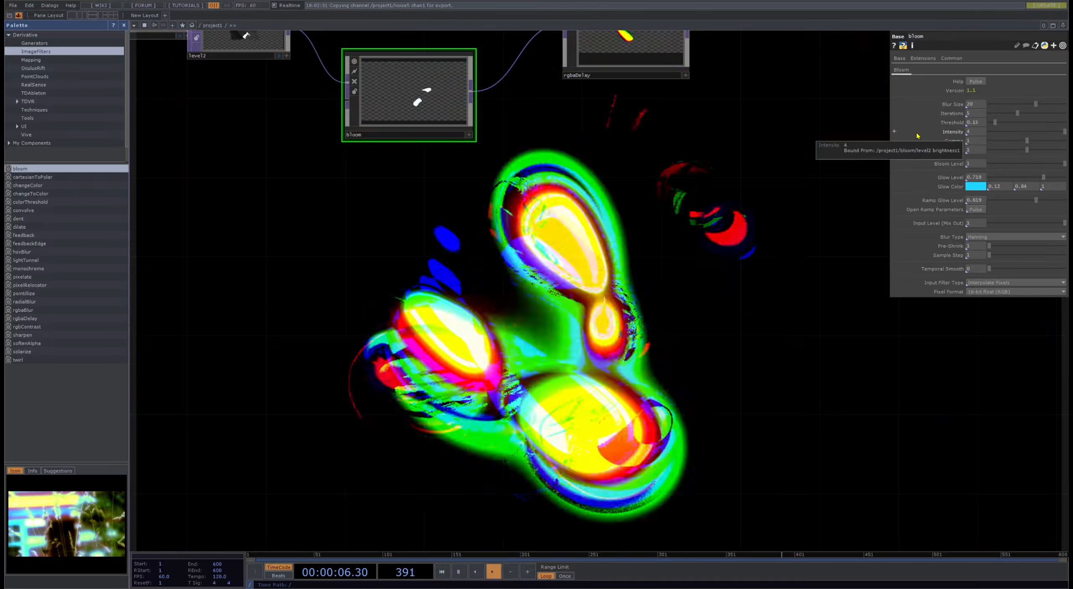
- Move level2 above switch1 and insert a Blur TOP between level2 and bloom
{"action": "left_click_drag", "start_coordinate": [634, 412], "coordinate": [952, 587]}
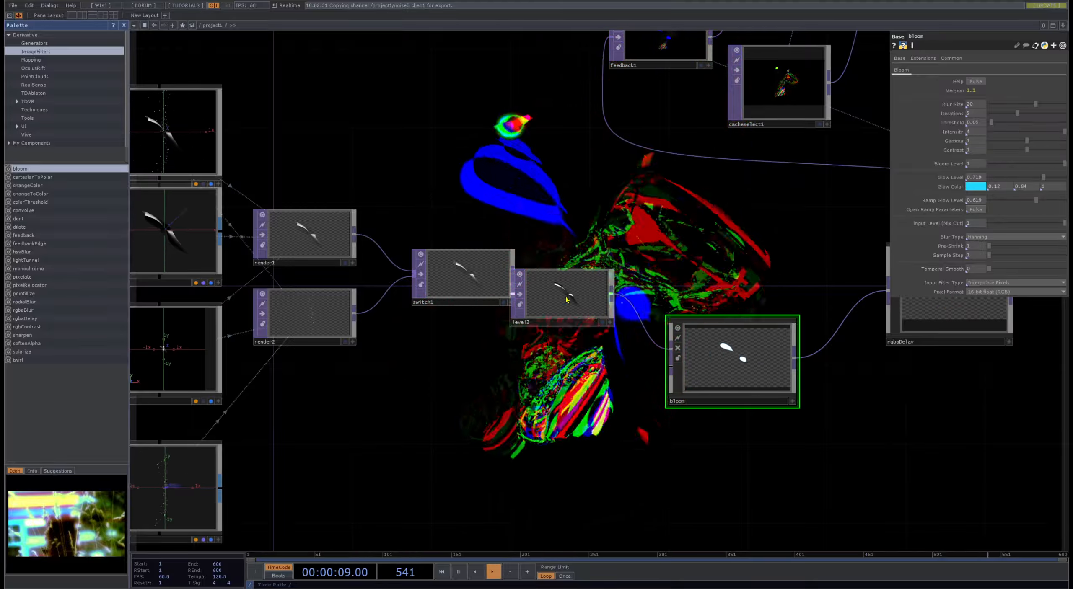
{"action": "left_click_drag", "start_coordinate": [566, 300], "coordinate": [508, 200]}
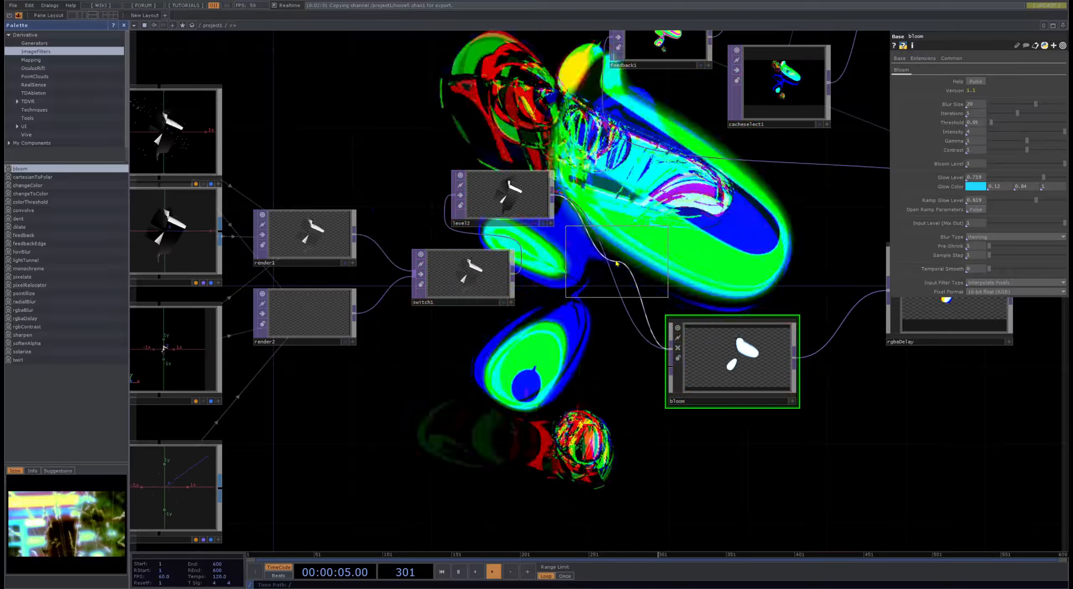
{"action": "left_click", "coordinate": [616, 263]}
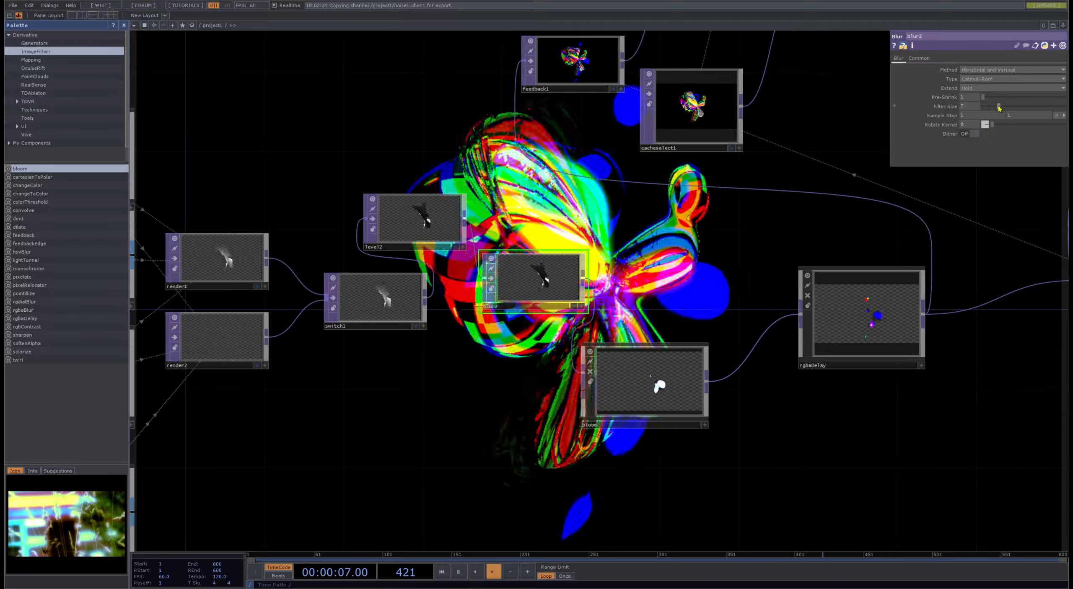
- Adjust the new blur's Filter Size and shift bloom up between the blur and the first rgbaDelay
{"action": "mouse_move", "coordinate": [998, 106]}
{"action": "left_mouse_down"}
{"action": "mouse_move", "coordinate": [1028, 106]}
{"action": "mouse_move", "coordinate": [1005, 98]}
{"action": "left_mouse_up"}
{"action": "left_click_drag", "start_coordinate": [823, 383], "coordinate": [659, 243]}
{"action": "left_click_drag", "start_coordinate": [516, 287], "coordinate": [552, 239]}
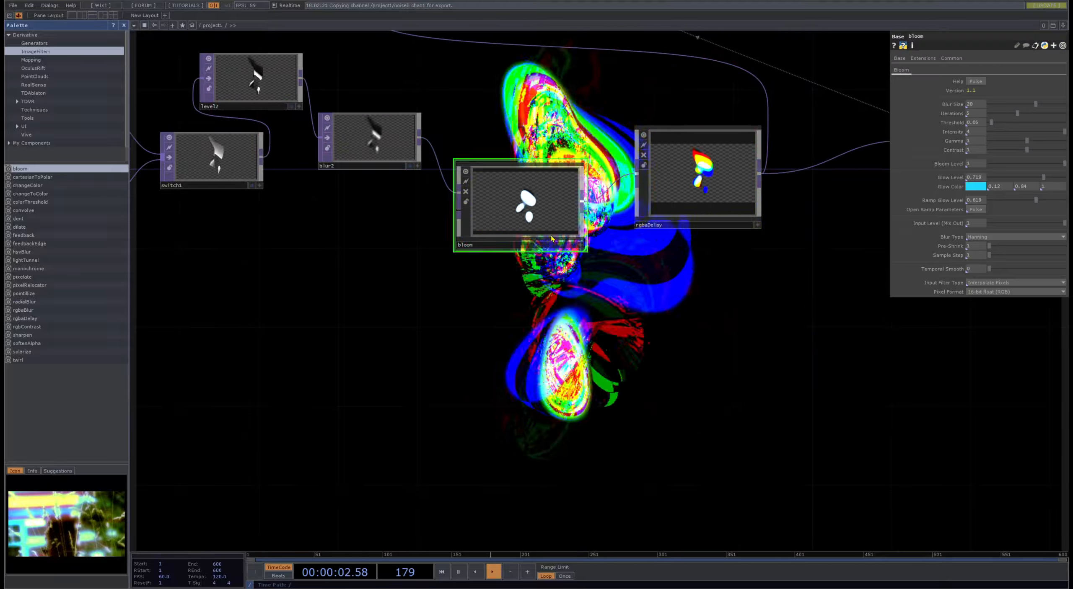
- Inspect the settings of geo1 and cam1 and the expressions driving transform1's Rotate values
{"action": "left_click_drag", "start_coordinate": [794, 264], "coordinate": [453, 392]}
{"action": "scroll", "coordinate": [466, 311], "scroll_direction": "down", "scroll_amount": 4}
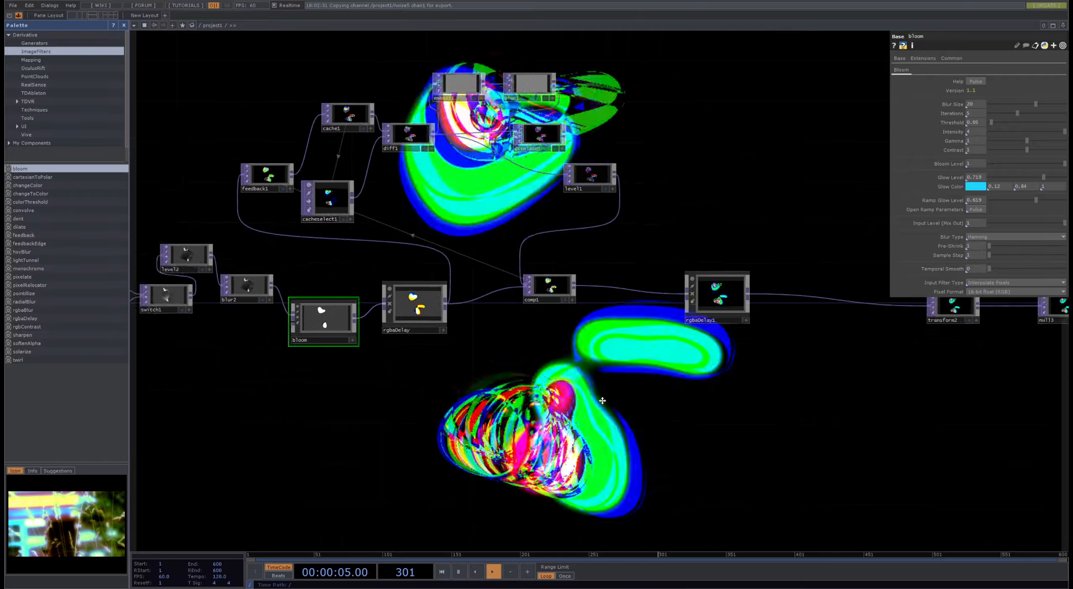
{"action": "left_click_drag", "start_coordinate": [472, 312], "coordinate": [925, 291]}
{"action": "scroll", "coordinate": [478, 269], "scroll_direction": "up", "scroll_amount": 6}
{"action": "left_click", "coordinate": [482, 286]}
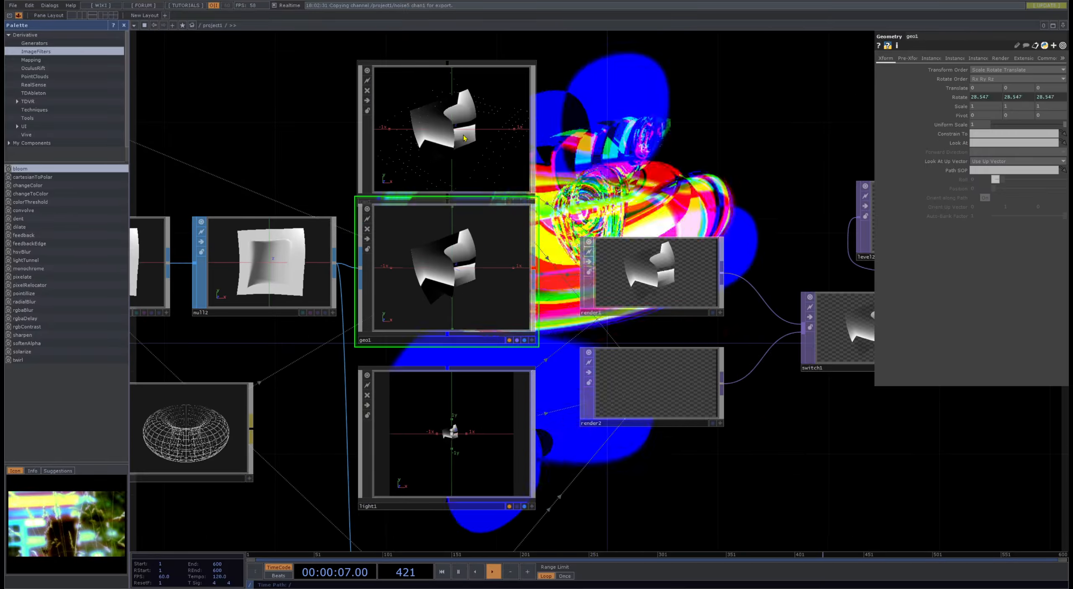
{"action": "left_click", "coordinate": [463, 137]}
{"action": "scroll", "coordinate": [608, 127], "scroll_direction": "down", "scroll_amount": 4}
{"action": "left_click_drag", "start_coordinate": [340, 86], "coordinate": [606, 218]}
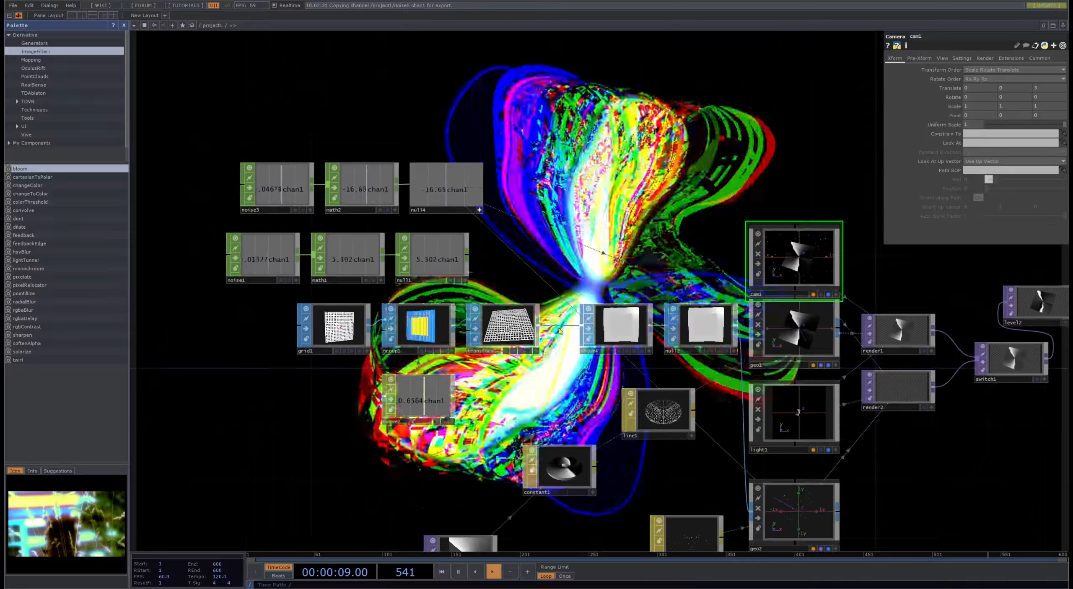
{"action": "left_click", "coordinate": [503, 329]}
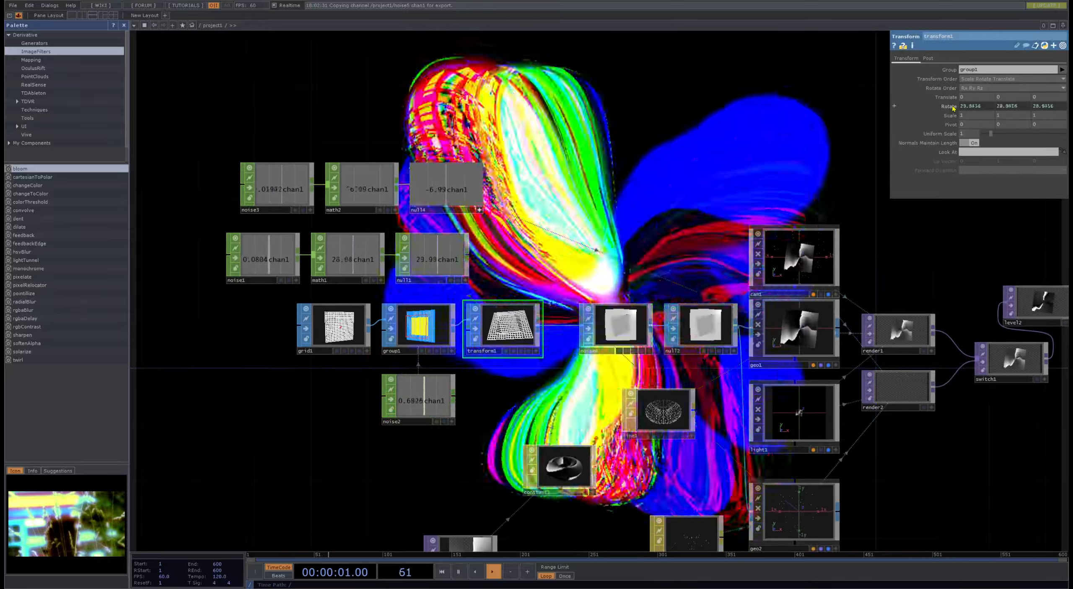
{"action": "left_click", "coordinate": [894, 106]}
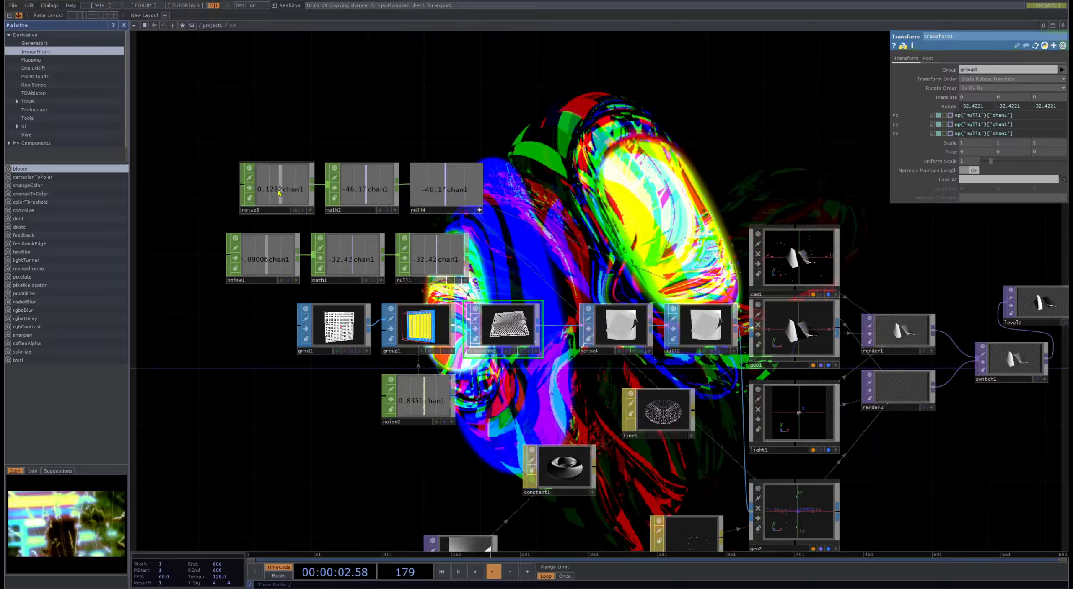
- Select noise3 and noise1 together and raise their shared Period above 10 seconds
{"action": "left_click", "coordinate": [277, 185]}
{"action": "left_click", "coordinate": [267, 256], "text": "shift"}
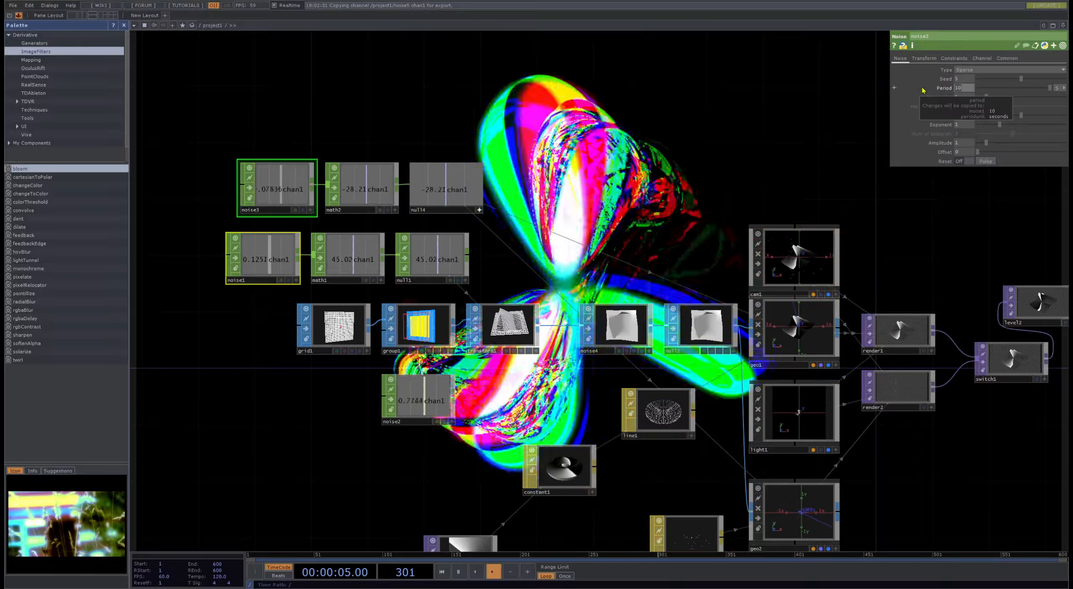
{"action": "left_click_drag", "start_coordinate": [739, 170], "coordinate": [584, 361]}
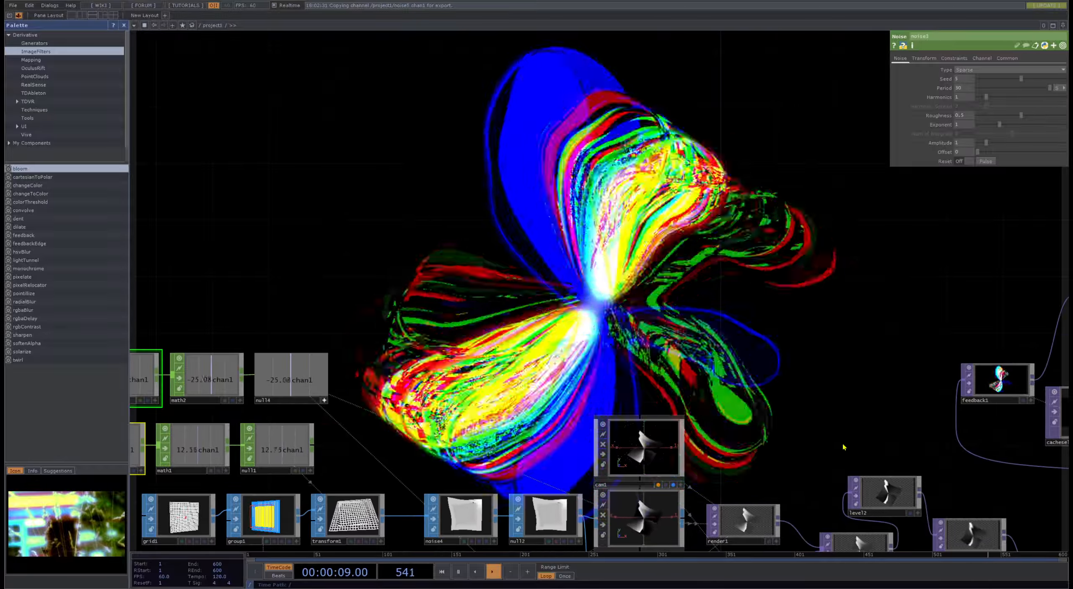
- Shift cache1 in the feedback network so it lines up directly above cacheselect1
{"action": "left_click_drag", "start_coordinate": [843, 446], "coordinate": [567, 221]}
{"action": "left_click_drag", "start_coordinate": [761, 408], "coordinate": [394, 368]}
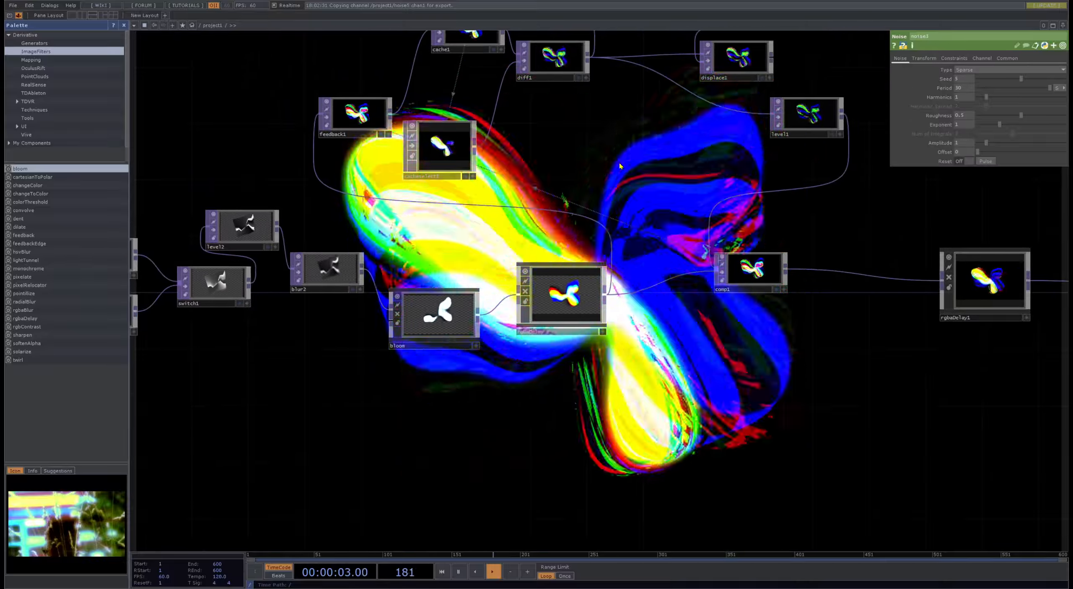
{"action": "left_click_drag", "start_coordinate": [620, 165], "coordinate": [633, 326]}
{"action": "left_click_drag", "start_coordinate": [499, 196], "coordinate": [470, 196]}
{"action": "scroll", "coordinate": [471, 318], "scroll_direction": "up", "scroll_amount": 8}
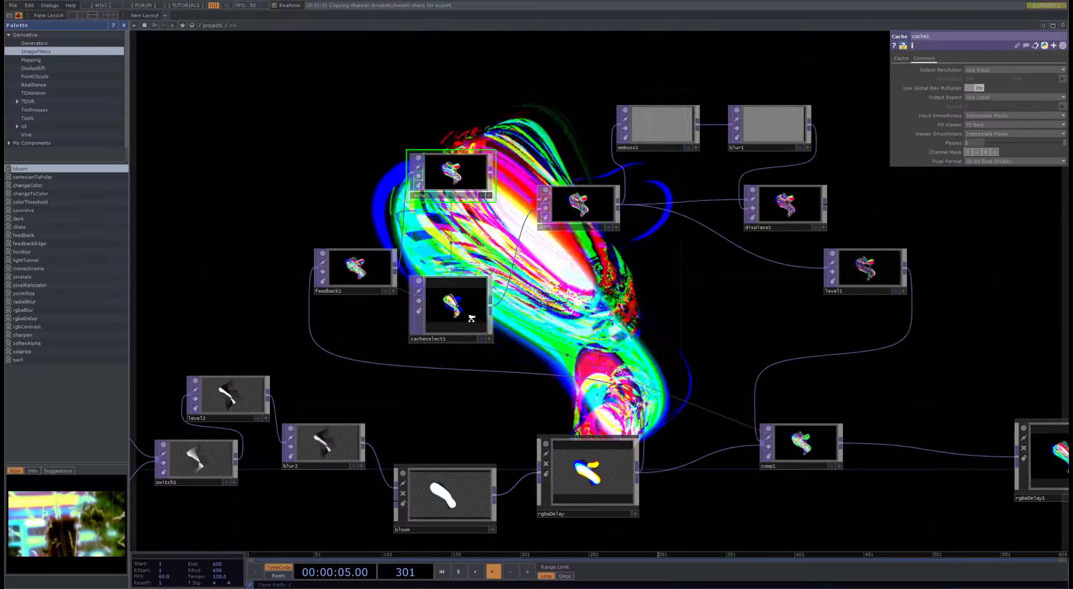
{"action": "scroll", "coordinate": [408, 293], "scroll_direction": "down", "scroll_amount": 8}
- Examine emboss1's relief output up close and compare it with the neighbouring blur1
{"action": "left_click_drag", "start_coordinate": [585, 271], "coordinate": [569, 334]}
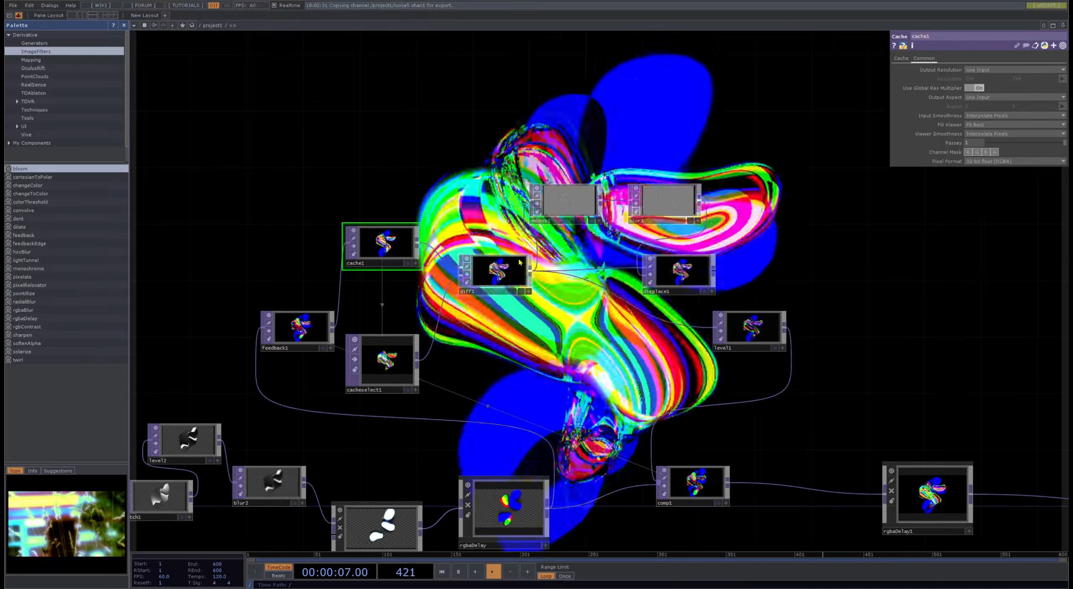
{"action": "left_click", "coordinate": [570, 190]}
{"action": "scroll", "coordinate": [570, 191], "scroll_direction": "up", "scroll_amount": 10}
{"action": "scroll", "coordinate": [570, 199], "scroll_direction": "up", "scroll_amount": 3}
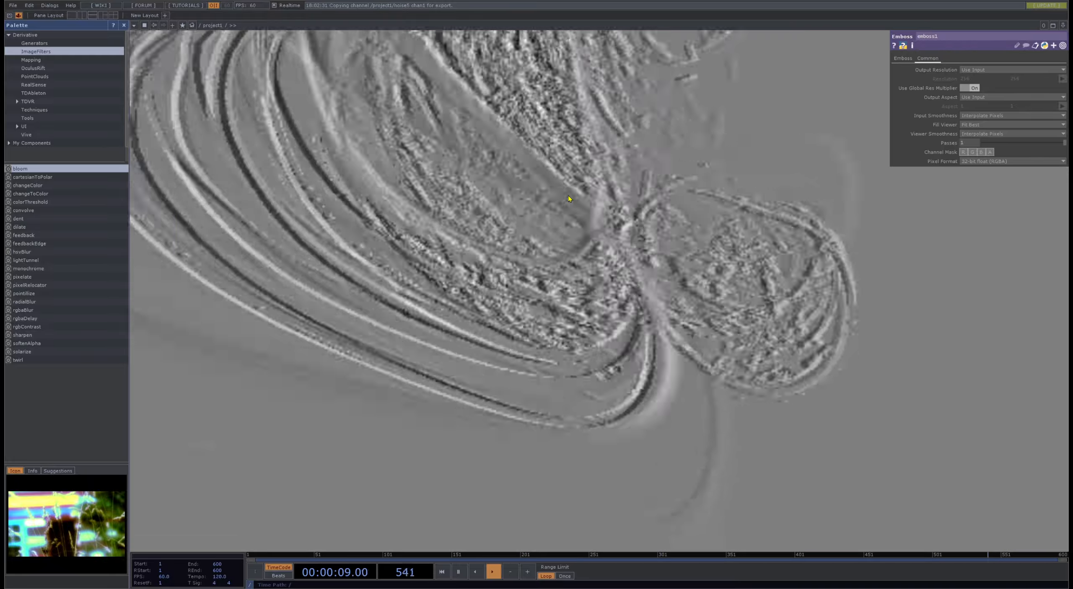
{"action": "scroll", "coordinate": [570, 198], "scroll_direction": "down", "scroll_amount": 8}
{"action": "scroll", "coordinate": [570, 198], "scroll_direction": "down", "scroll_amount": 6}
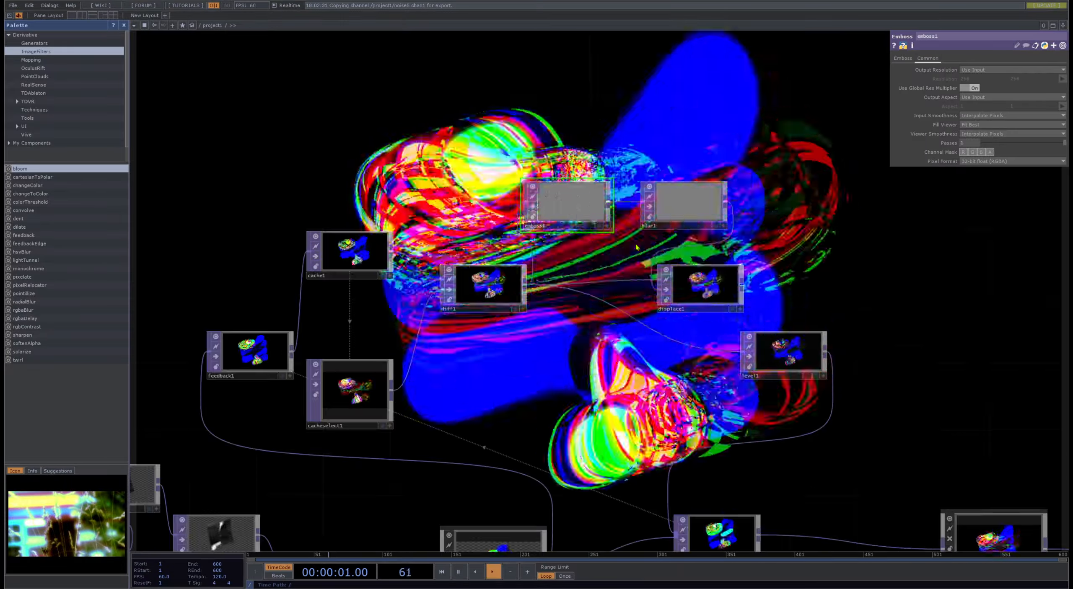
{"action": "left_click_drag", "start_coordinate": [636, 244], "coordinate": [495, 422]}
{"action": "scroll", "coordinate": [546, 374], "scroll_direction": "up", "scroll_amount": 6}
{"action": "scroll", "coordinate": [510, 408], "scroll_direction": "down", "scroll_amount": 2}
{"action": "scroll", "coordinate": [510, 409], "scroll_direction": "down", "scroll_amount": 2}
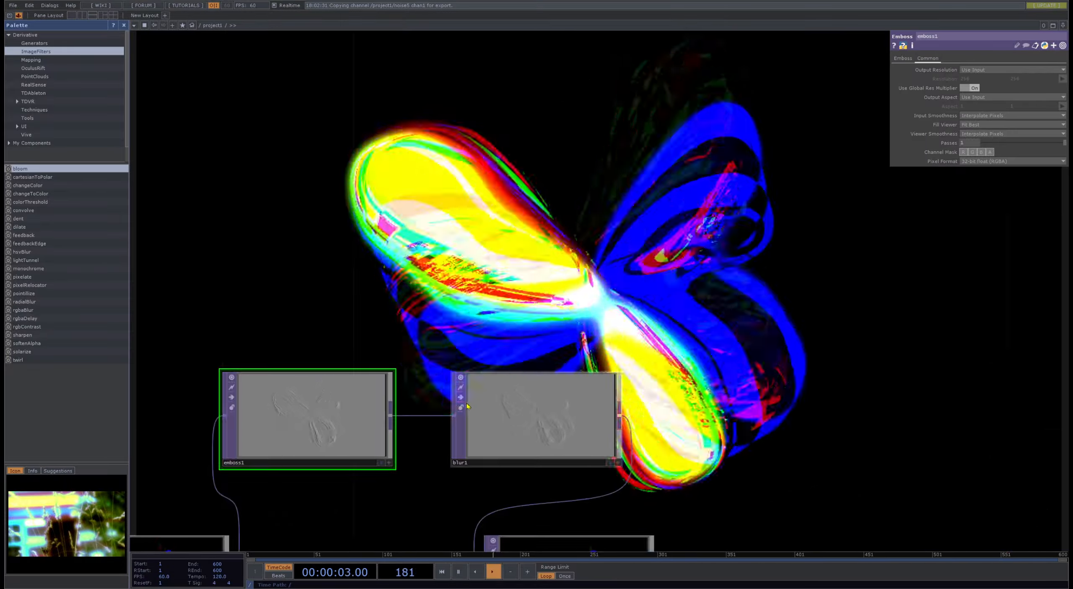
- Bypass blur1 so emboss1 passes straight through to displace1
{"action": "left_click", "coordinate": [460, 397]}
{"action": "left_click_drag", "start_coordinate": [784, 364], "coordinate": [775, 456]}
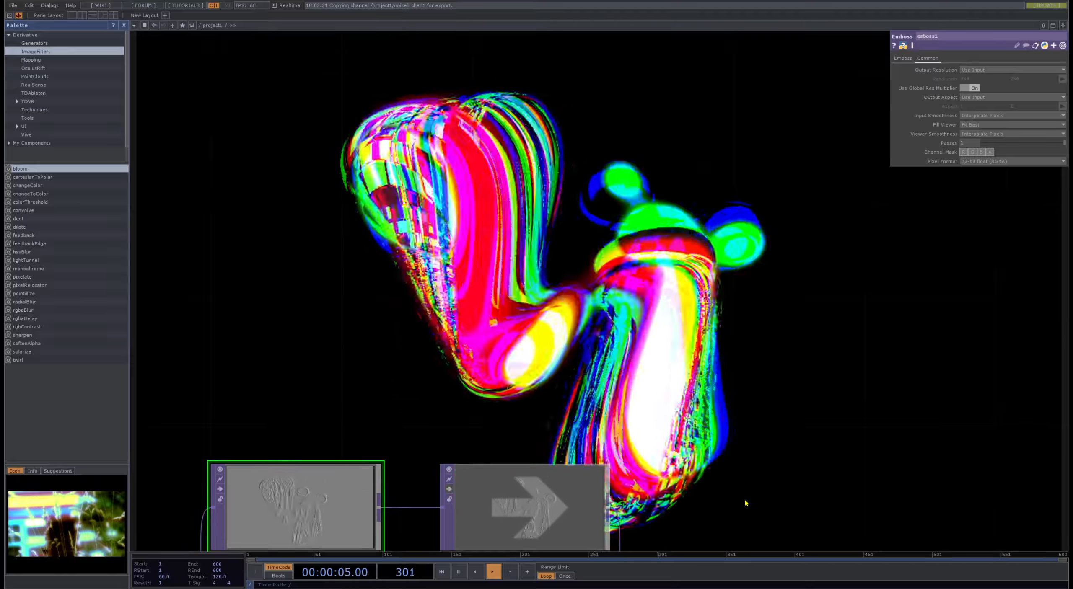
{"action": "left_click_drag", "start_coordinate": [745, 500], "coordinate": [757, 321]}
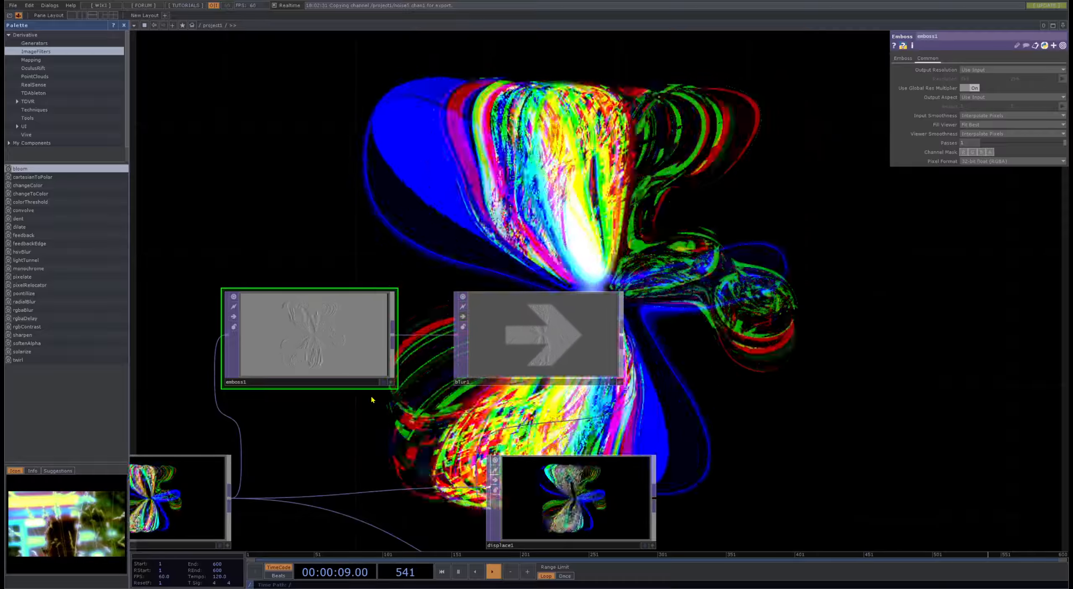
- Add a Null TOP on emboss1's output above blur1 and display it in the network background
{"action": "key", "text": "alt+n"}
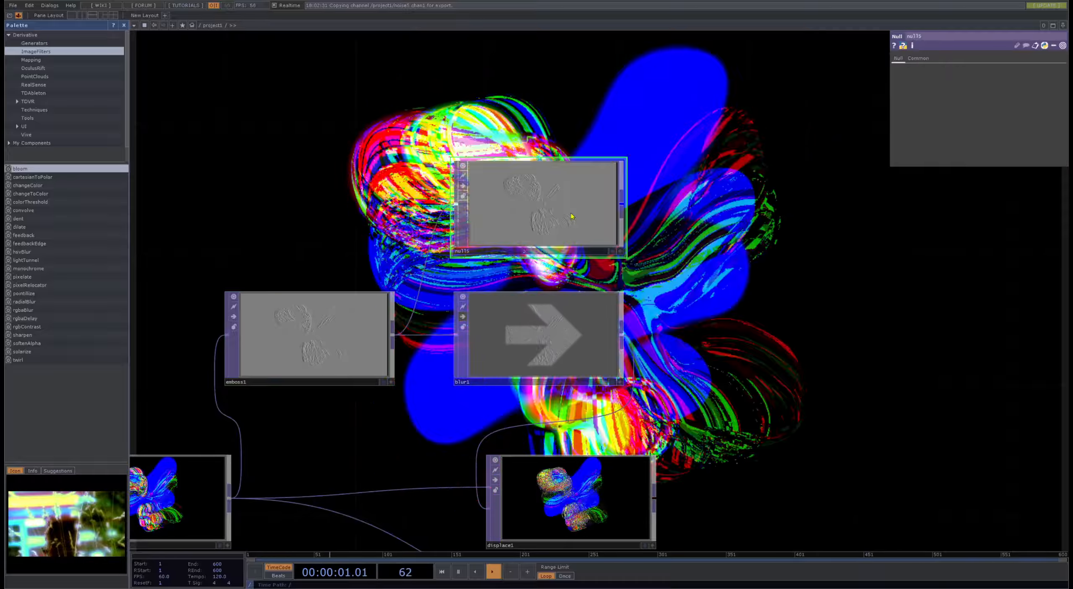
{"action": "left_click", "coordinate": [612, 252]}
{"action": "left_click_drag", "start_coordinate": [742, 337], "coordinate": [544, 370]}
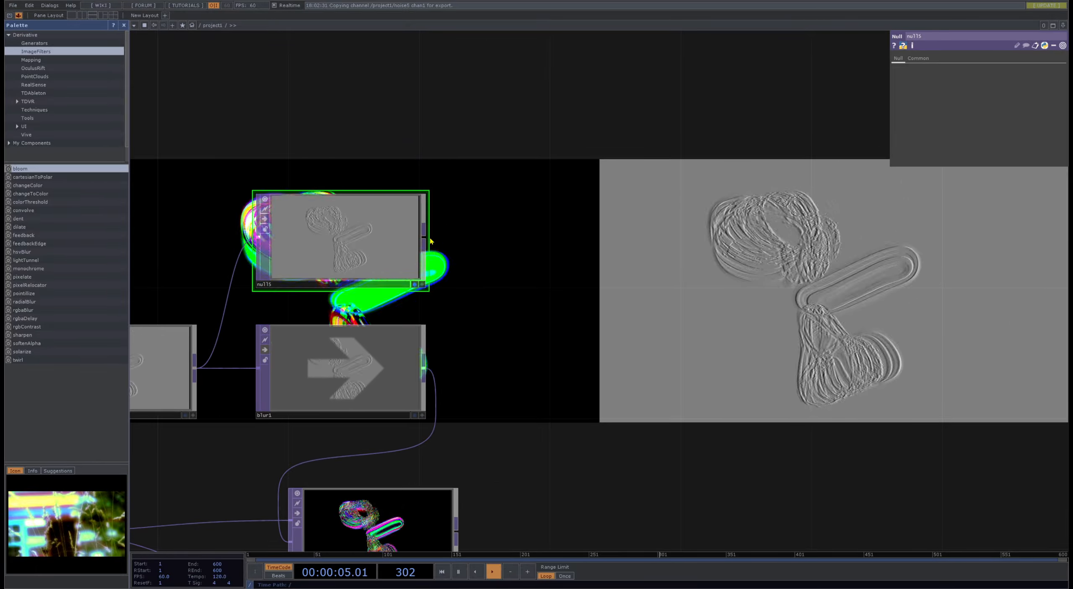
{"action": "scroll", "coordinate": [573, 152], "scroll_direction": "down", "scroll_amount": 5}
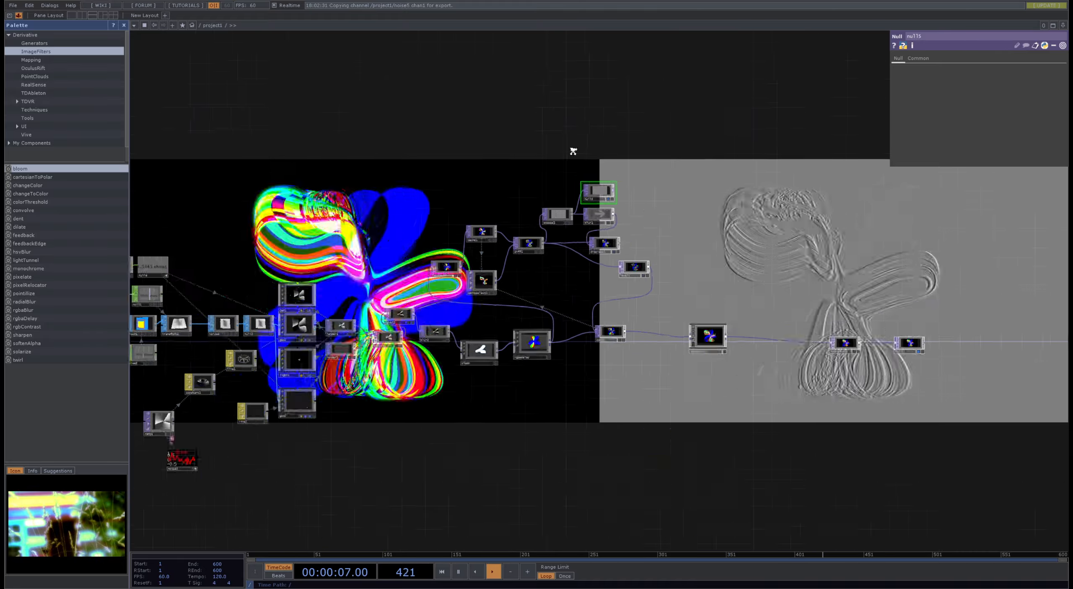
{"action": "scroll", "coordinate": [573, 151], "scroll_direction": "up", "scroll_amount": 5}
{"action": "left_click_drag", "start_coordinate": [484, 195], "coordinate": [189, 123]}
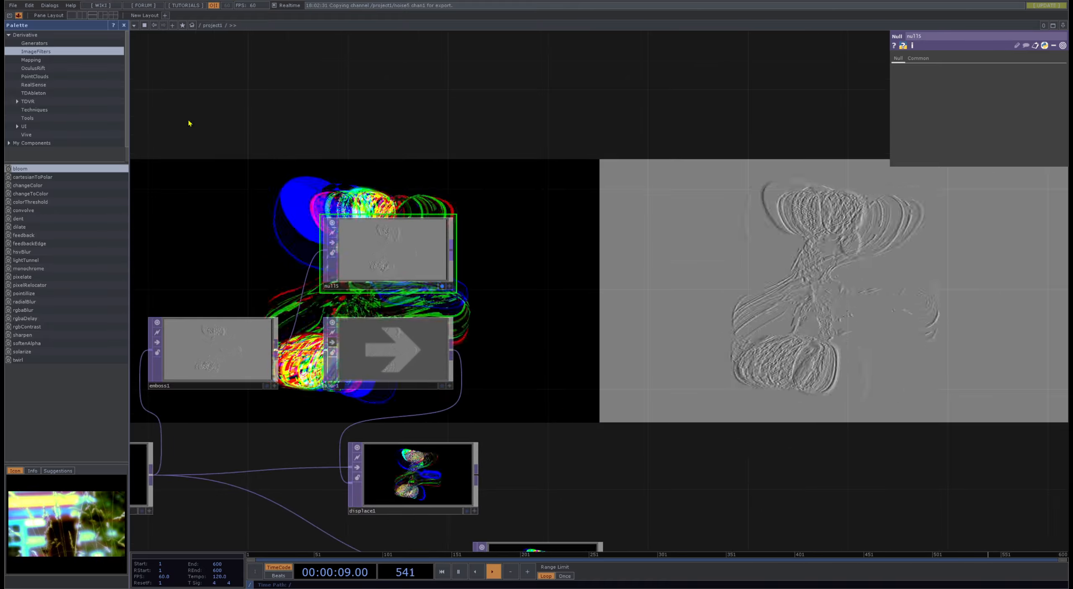
- Close the Palette and attach a Threshold TOP to the new null, checking its black-and-white line output
{"action": "left_click", "coordinate": [124, 25]}
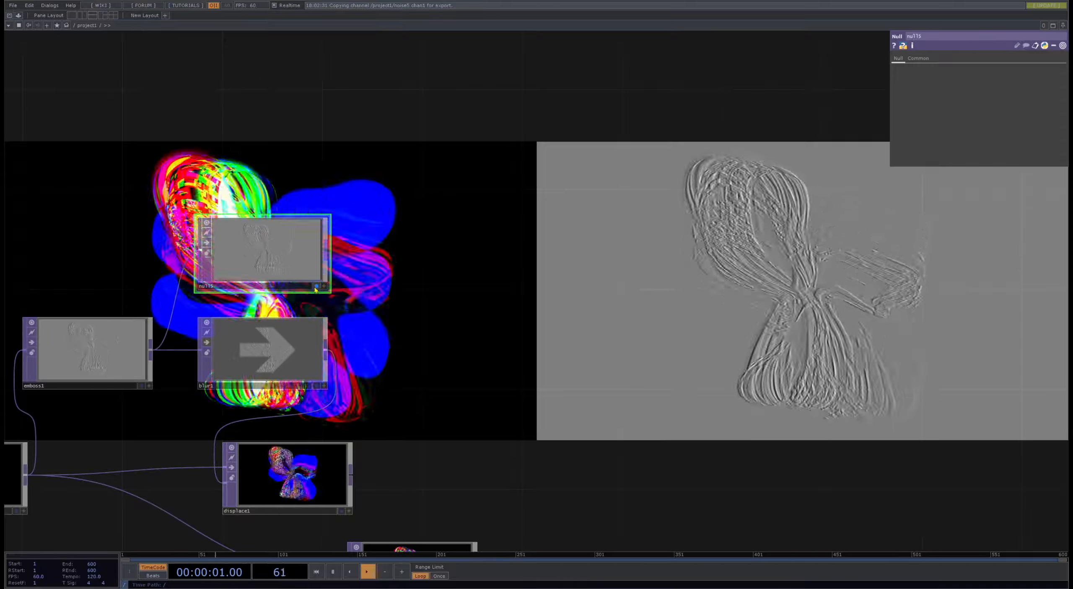
{"action": "right_click", "coordinate": [326, 254]}
{"action": "left_click", "coordinate": [400, 249]}
{"action": "left_click", "coordinate": [416, 251]}
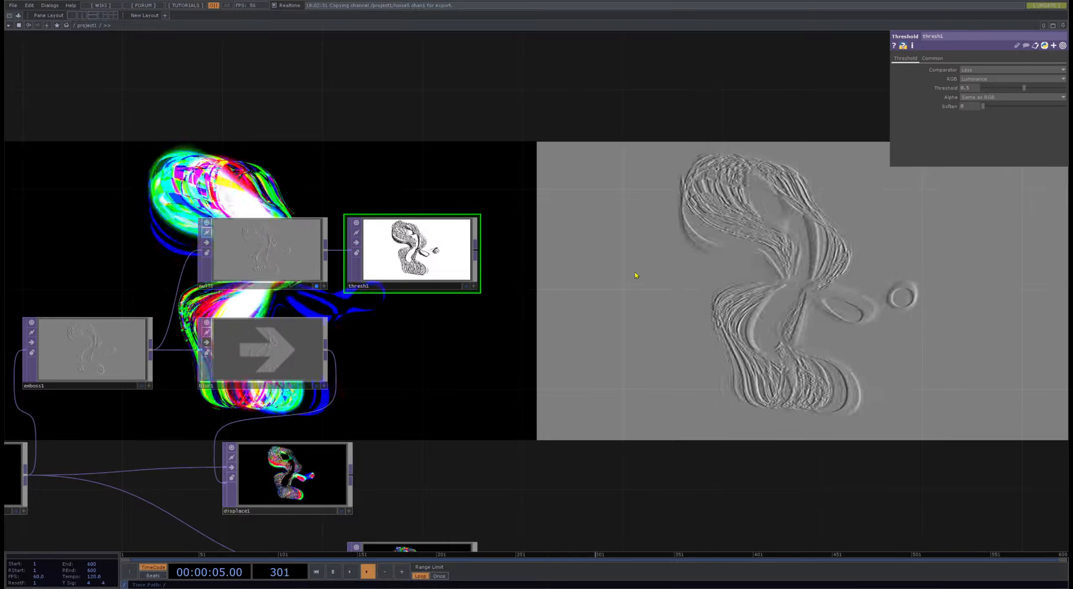
{"action": "scroll", "coordinate": [356, 236], "scroll_direction": "up", "scroll_amount": 10}
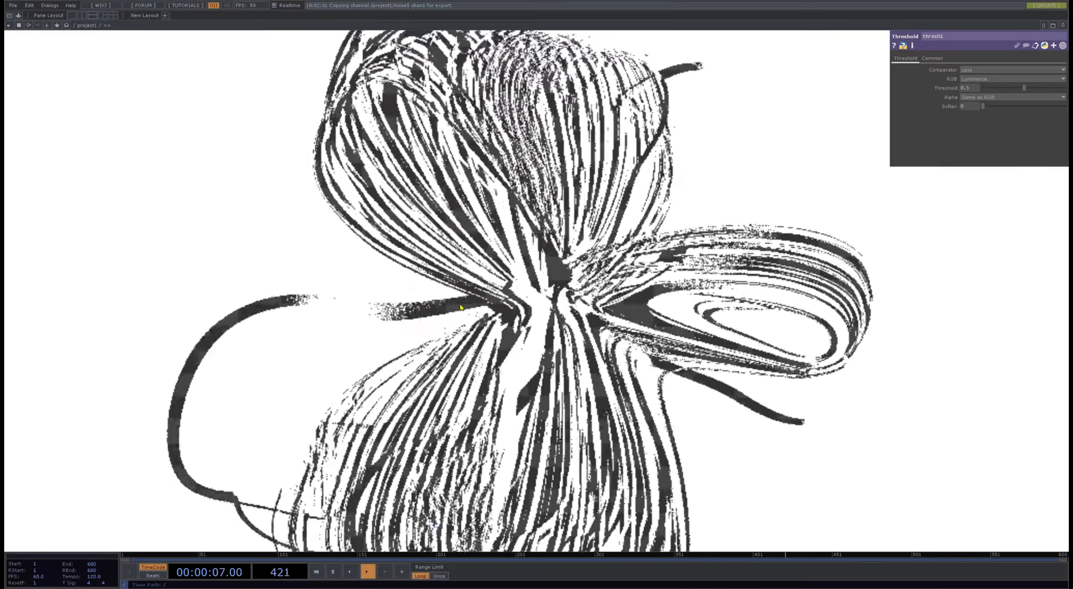
{"action": "scroll", "coordinate": [460, 307], "scroll_direction": "down", "scroll_amount": 6}
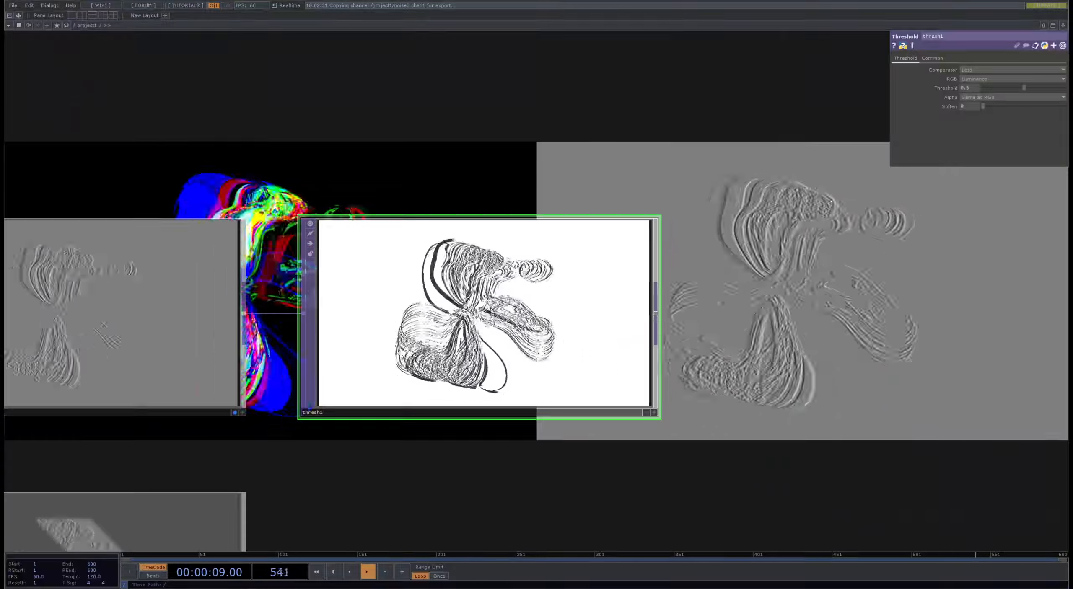
{"action": "scroll", "coordinate": [477, 323], "scroll_direction": "down", "scroll_amount": 6}
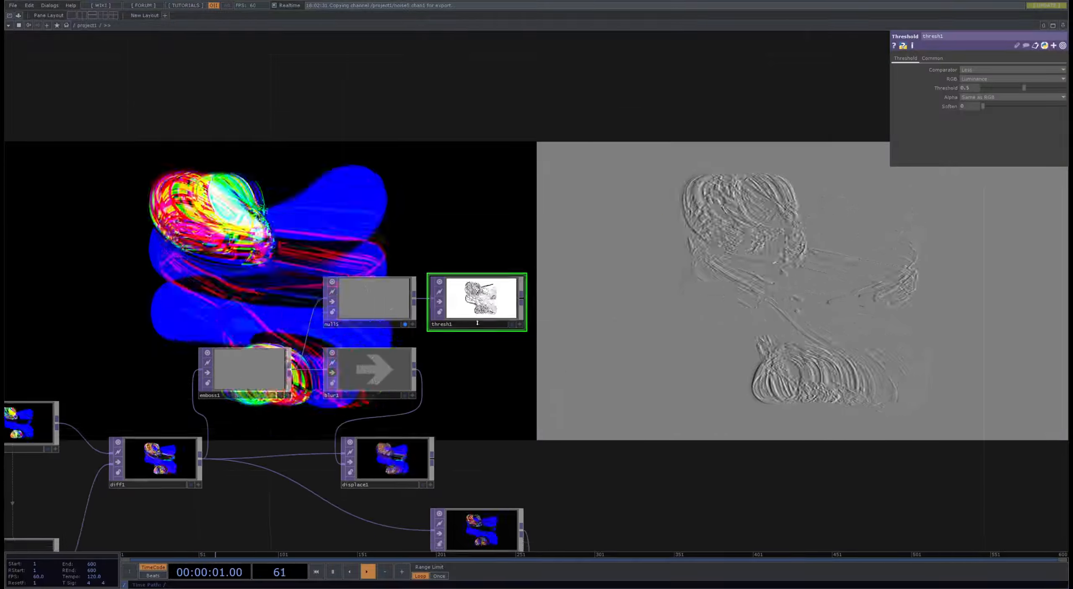
{"action": "scroll", "coordinate": [477, 322], "scroll_direction": "up", "scroll_amount": 10}
{"action": "scroll", "coordinate": [572, 230], "scroll_direction": "down", "scroll_amount": 4}
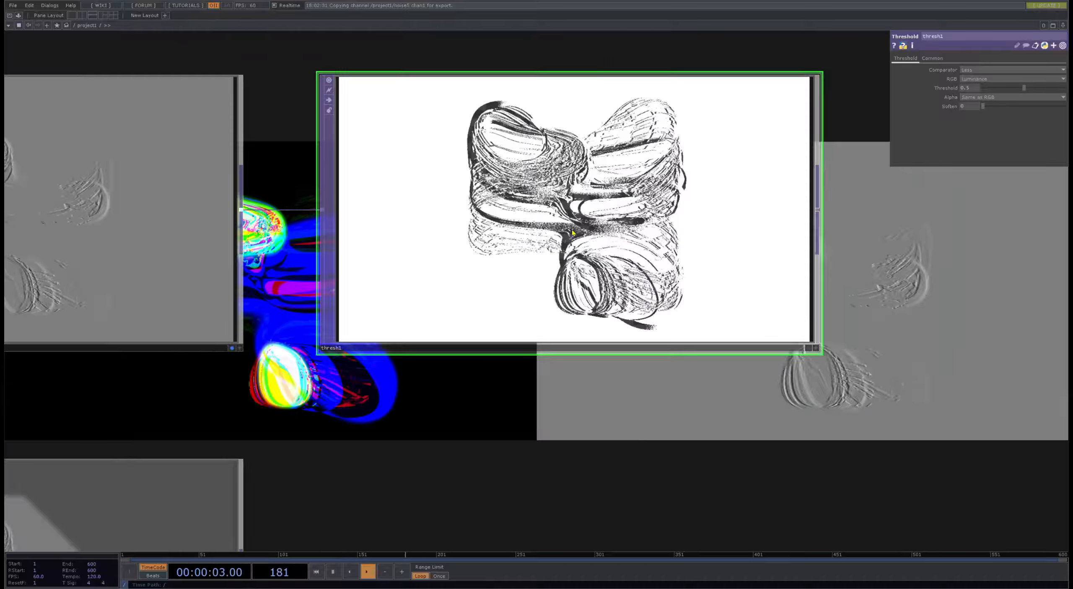
- Move rgbaDelay1 to the midpoint between comp1 and transform2 and open its delay parameters
{"action": "scroll", "coordinate": [547, 278], "scroll_direction": "down", "scroll_amount": 8}
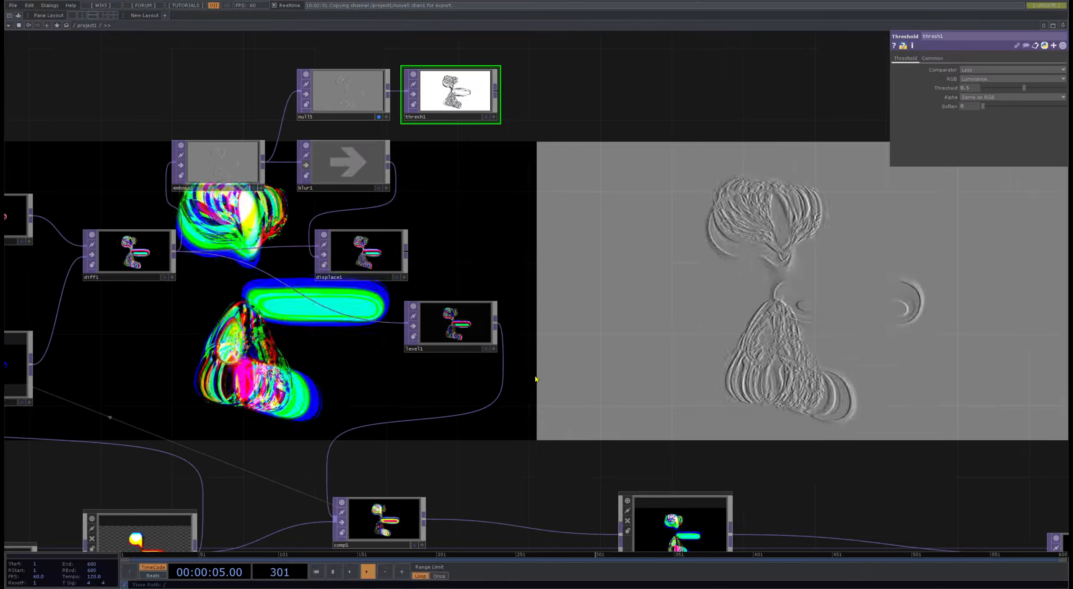
{"action": "left_click_drag", "start_coordinate": [531, 365], "coordinate": [245, 136]}
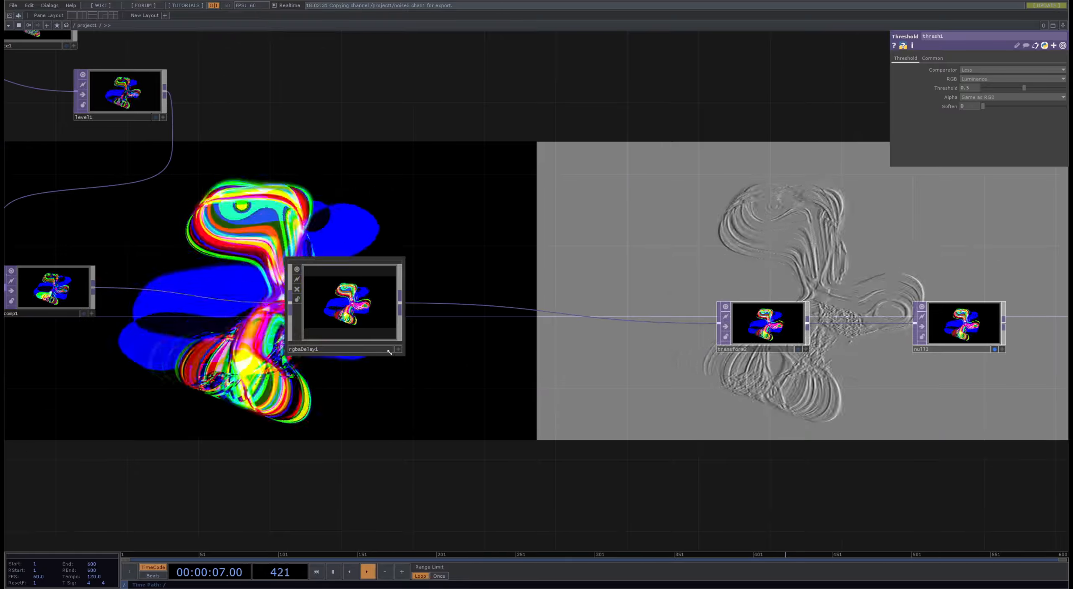
{"action": "left_click", "coordinate": [513, 311]}
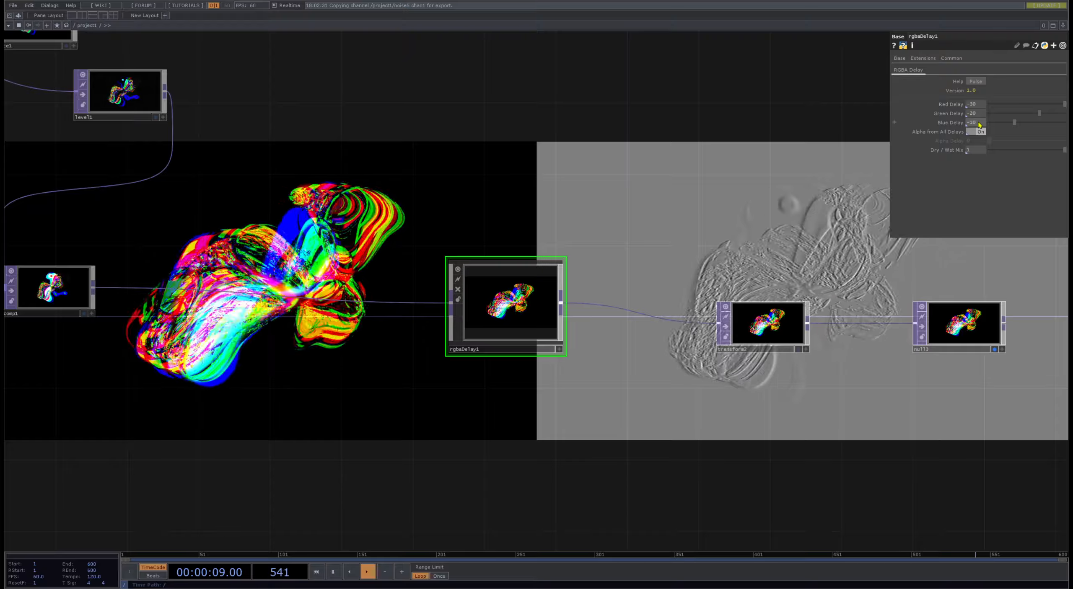
- Try feeding displace1's output into level1 in place of the diff1 connection
{"action": "left_click_drag", "start_coordinate": [373, 355], "coordinate": [606, 271]}
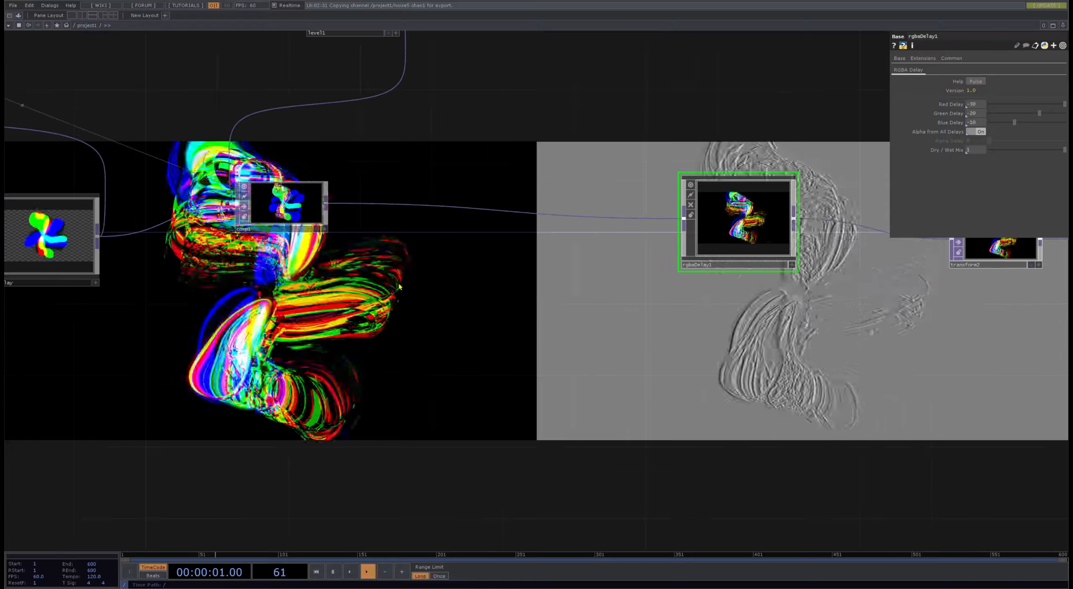
{"action": "left_click_drag", "start_coordinate": [444, 280], "coordinate": [488, 397]}
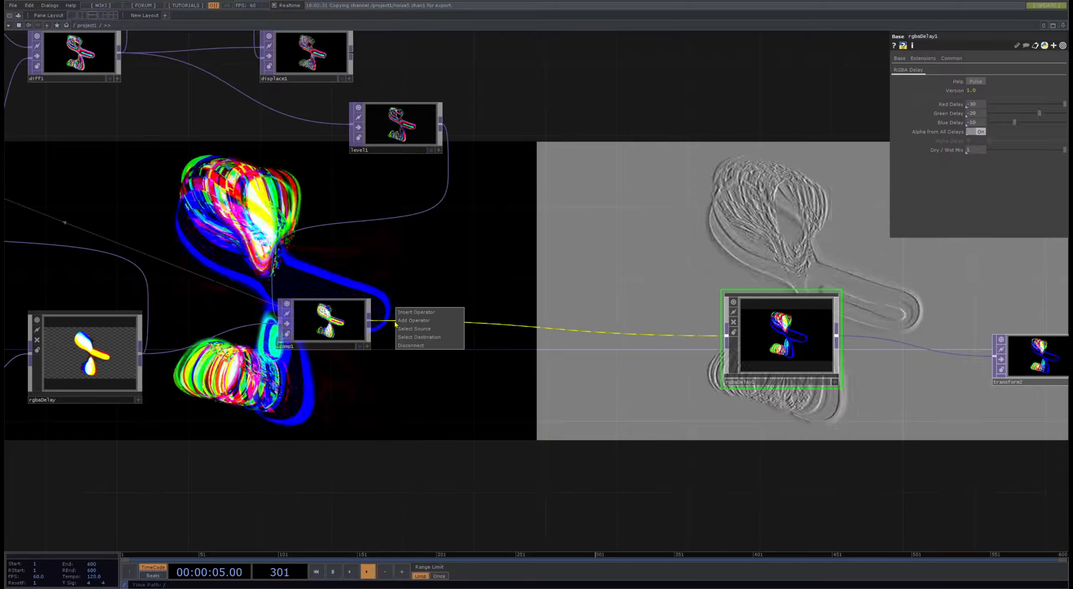
{"action": "left_click_drag", "start_coordinate": [264, 100], "coordinate": [462, 240]}
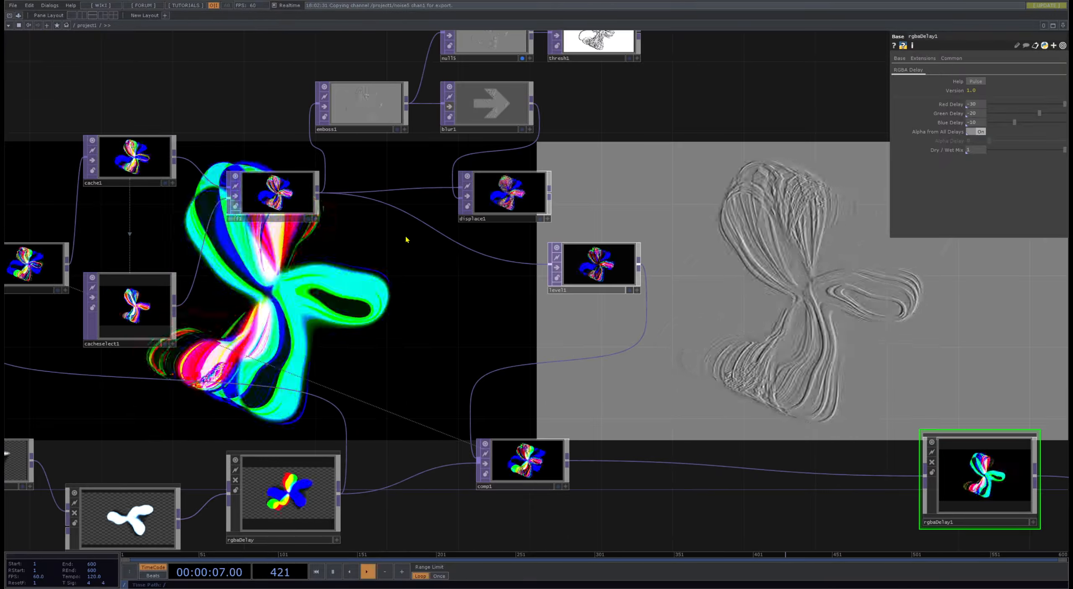
{"action": "scroll", "coordinate": [519, 195], "scroll_direction": "up", "scroll_amount": 12}
{"action": "scroll", "coordinate": [407, 220], "scroll_direction": "down", "scroll_amount": 7}
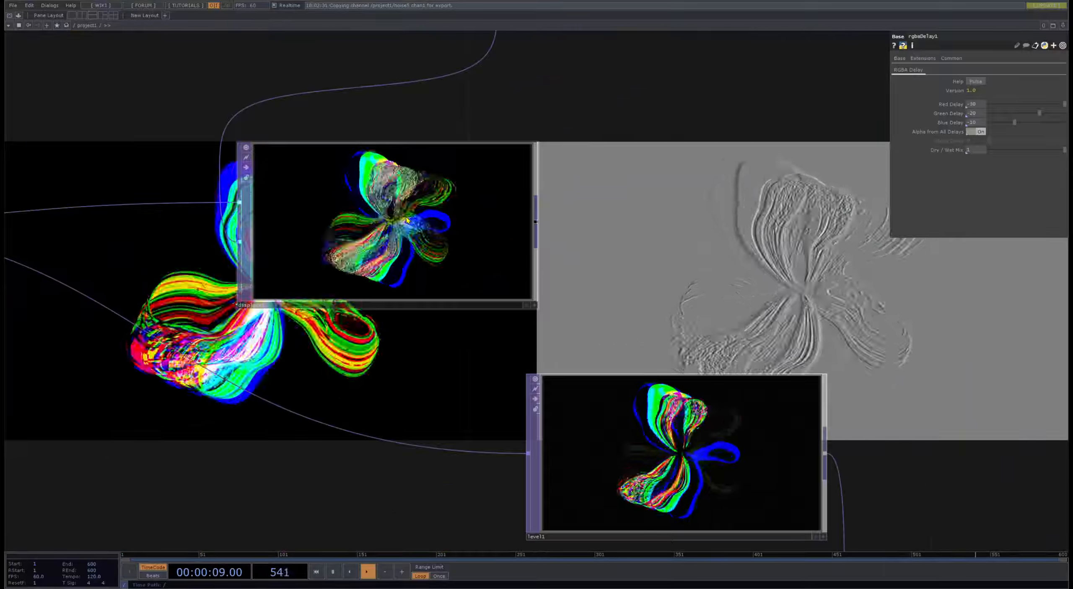
{"action": "scroll", "coordinate": [407, 219], "scroll_direction": "down", "scroll_amount": 8}
{"action": "scroll", "coordinate": [467, 218], "scroll_direction": "up", "scroll_amount": 5}
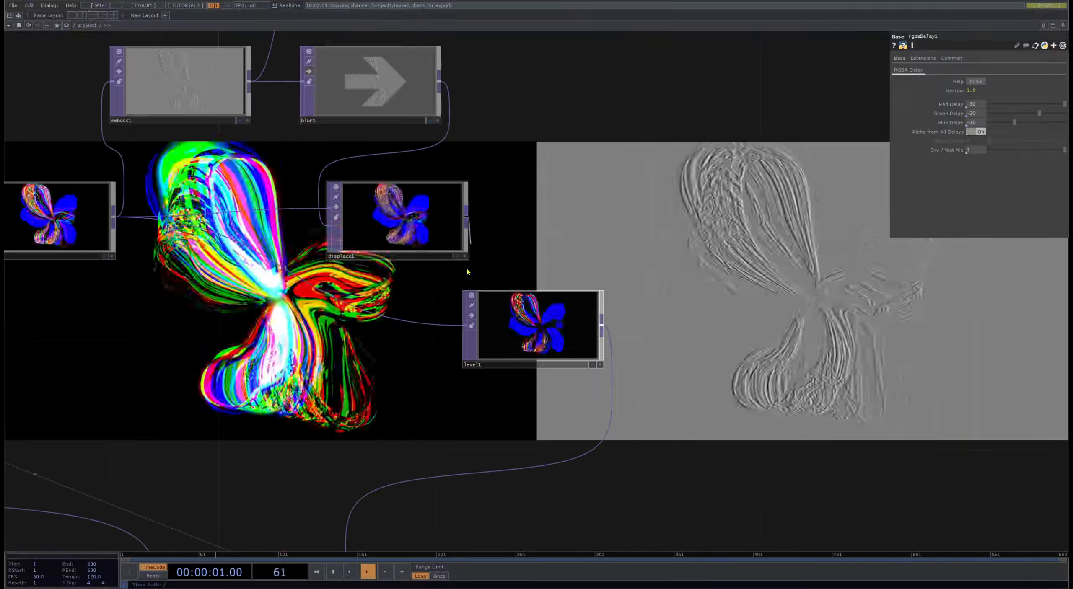
{"action": "left_click_drag", "start_coordinate": [593, 229], "coordinate": [519, 200]}
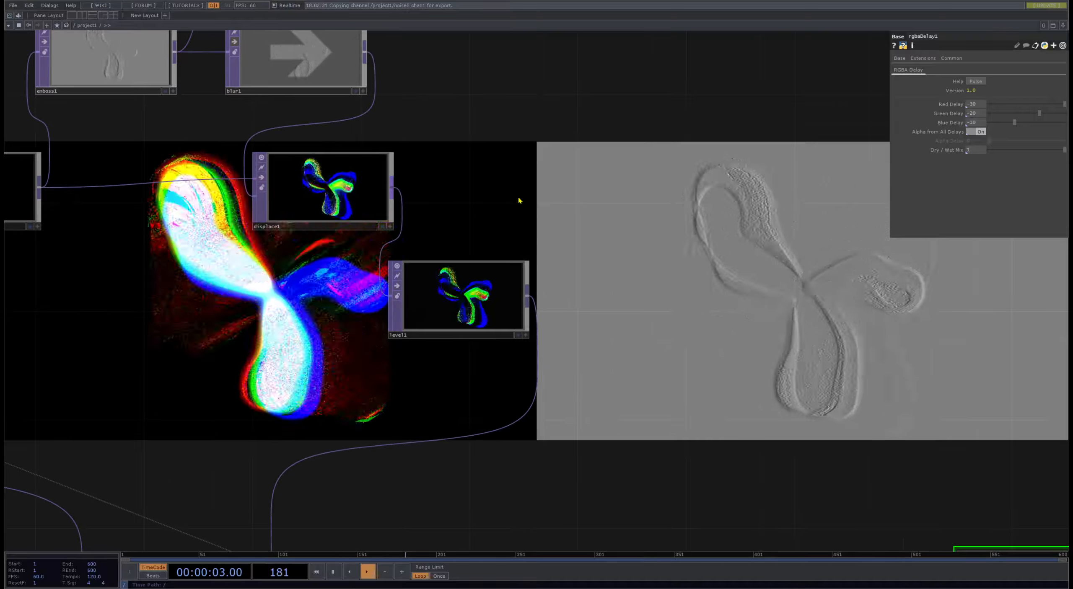
{"action": "left_click_drag", "start_coordinate": [613, 397], "coordinate": [630, 380]}
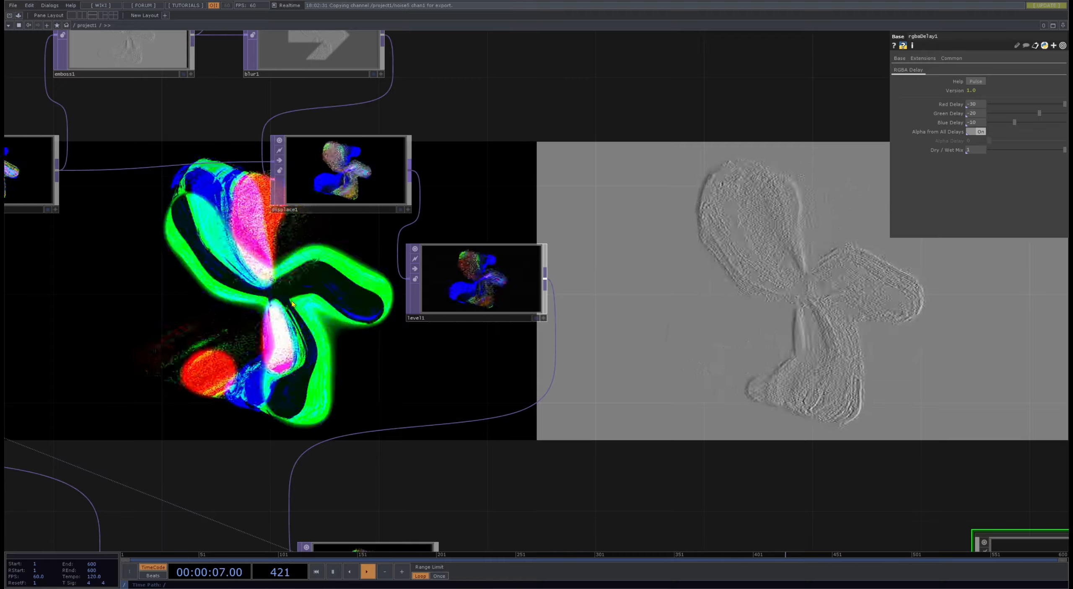
- Move displace1 clear and insert a Blur TOP between diff1 and level1 with pre-shrink 2 and filter size 16
{"action": "left_click_drag", "start_coordinate": [359, 214], "coordinate": [415, 105]}
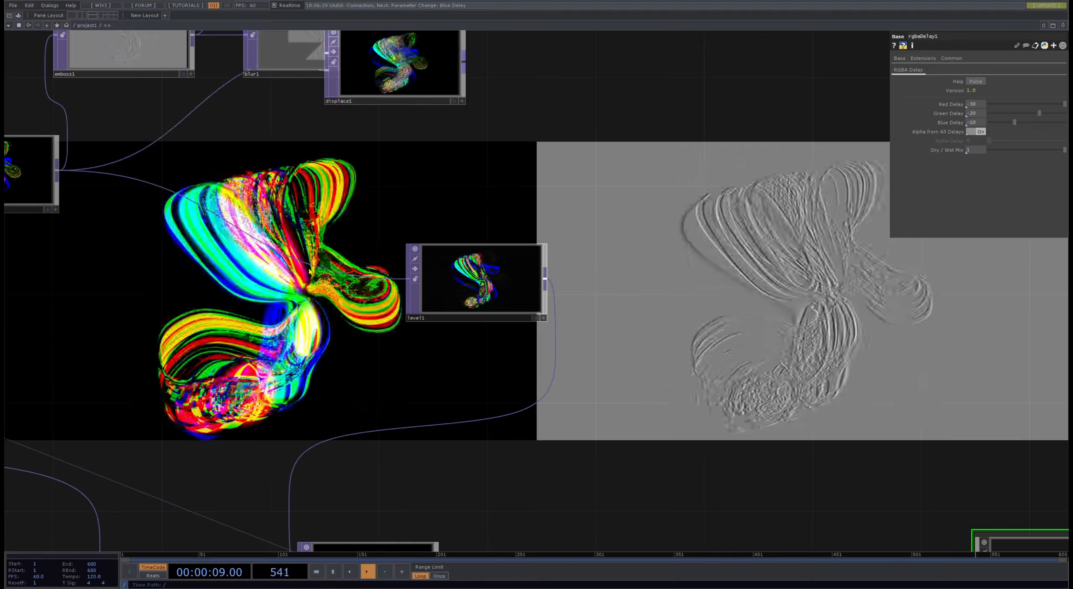
{"action": "right_click", "coordinate": [310, 268]}
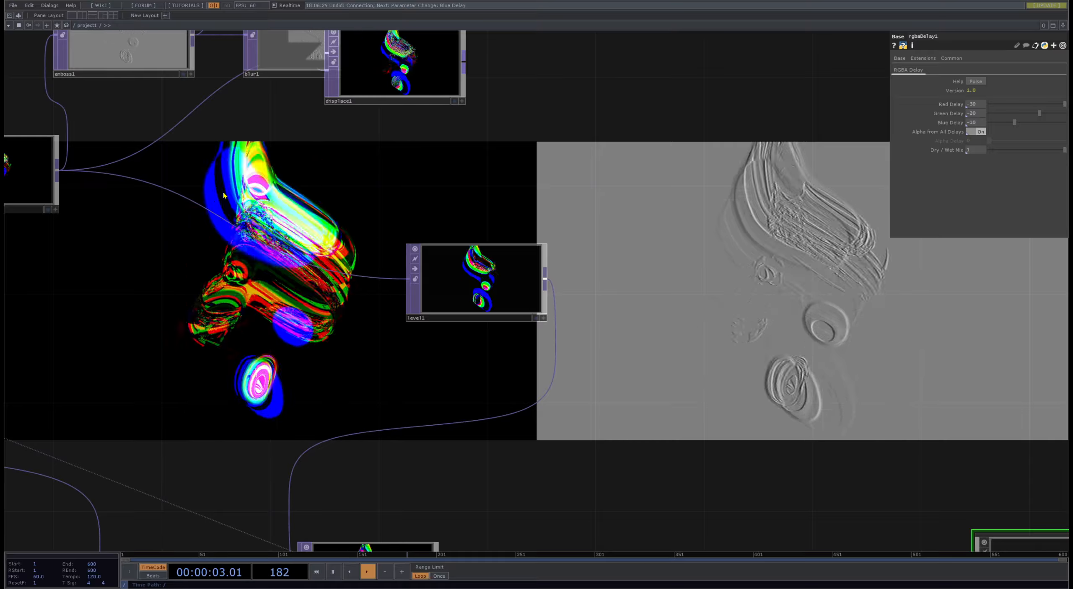
{"action": "left_click", "coordinate": [287, 308]}
{"action": "left_click_drag", "start_coordinate": [695, 329], "coordinate": [714, 163]}
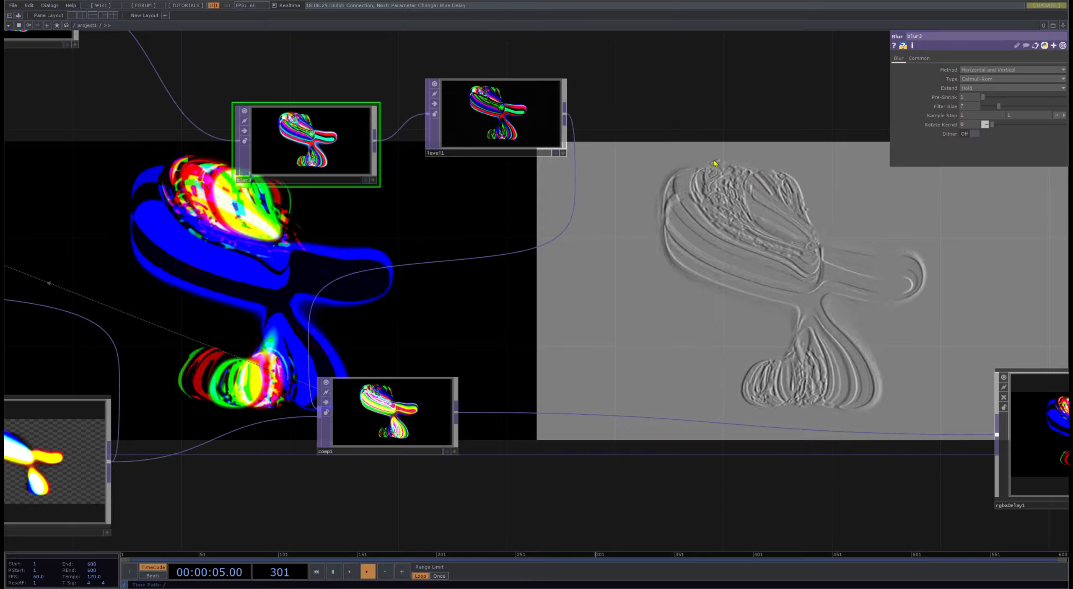
{"action": "left_click_drag", "start_coordinate": [1001, 110], "coordinate": [1024, 106]}
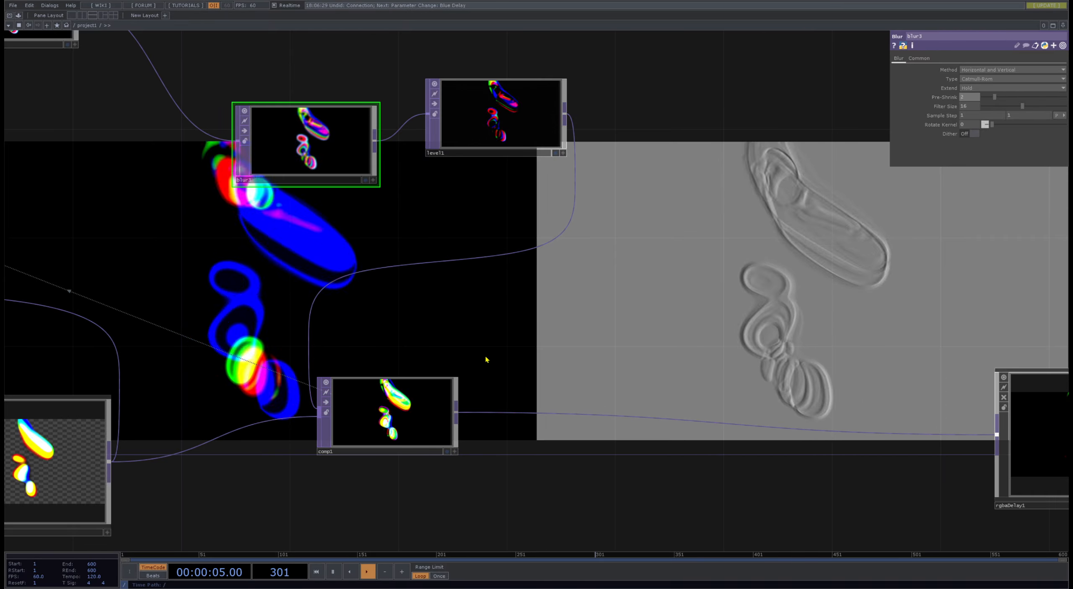
- Review the upstream network from the grid, group and noise geometry through the render and switch nodes
{"action": "scroll", "coordinate": [248, 323], "scroll_direction": "down", "scroll_amount": 8}
{"action": "left_click_drag", "start_coordinate": [606, 459], "coordinate": [1060, 403]}
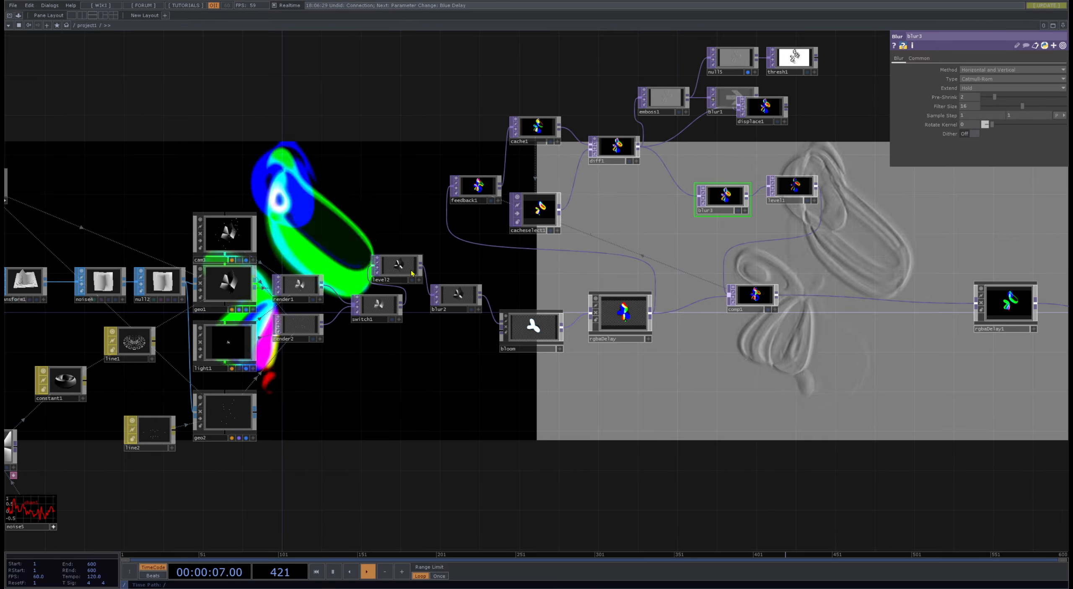
{"action": "scroll", "coordinate": [403, 294], "scroll_direction": "up", "scroll_amount": 8}
{"action": "left_click_drag", "start_coordinate": [390, 414], "coordinate": [719, 311]}
{"action": "left_click_drag", "start_coordinate": [495, 347], "coordinate": [658, 369]}
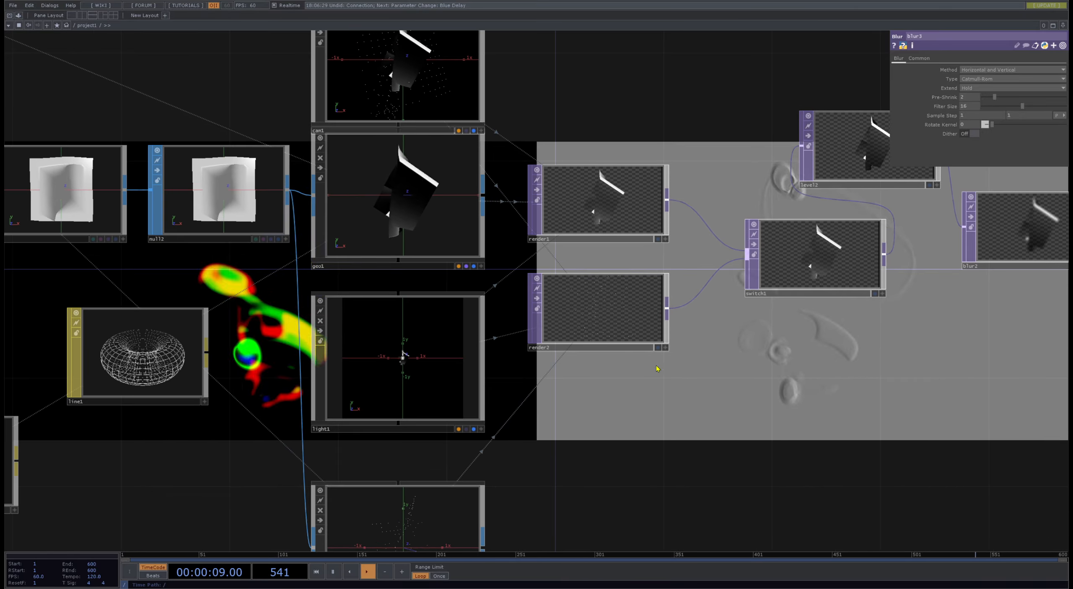
{"action": "scroll", "coordinate": [554, 169], "scroll_direction": "down", "scroll_amount": 3}
{"action": "scroll", "coordinate": [508, 184], "scroll_direction": "up", "scroll_amount": 4}
{"action": "left_click_drag", "start_coordinate": [644, 88], "coordinate": [635, 235]}
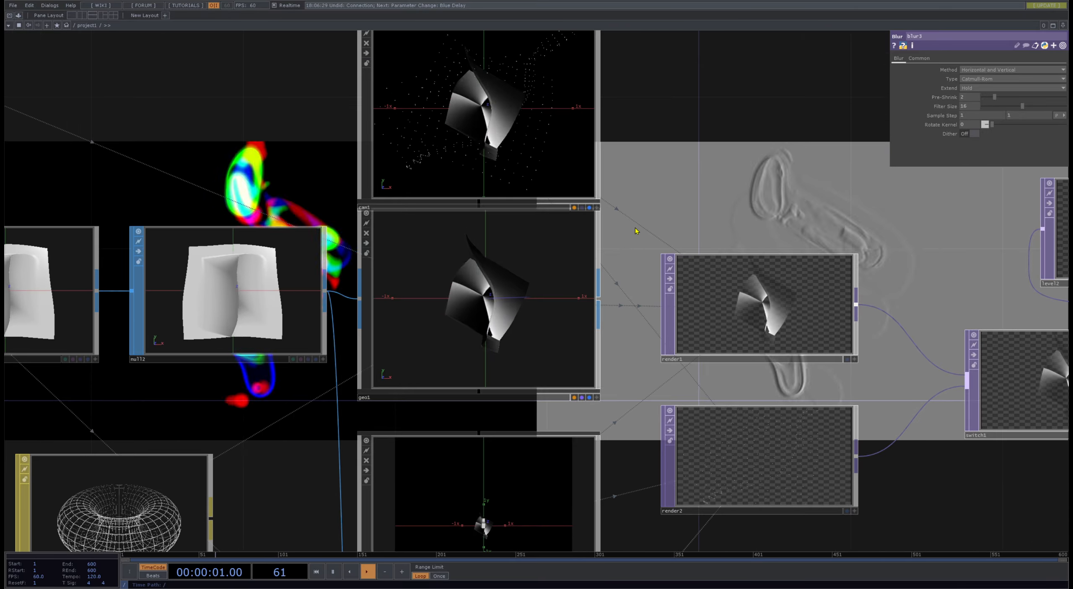
{"action": "scroll", "coordinate": [635, 235], "scroll_direction": "down", "scroll_amount": 2}
{"action": "left_click_drag", "start_coordinate": [700, 184], "coordinate": [657, 336]}
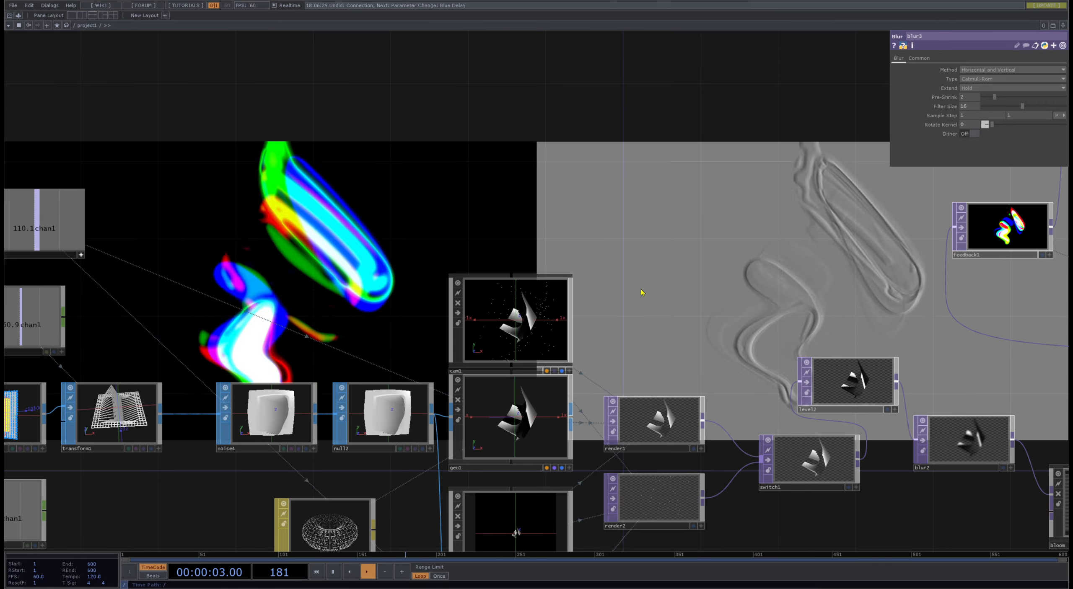
{"action": "left_click_drag", "start_coordinate": [255, 257], "coordinate": [448, 64]}
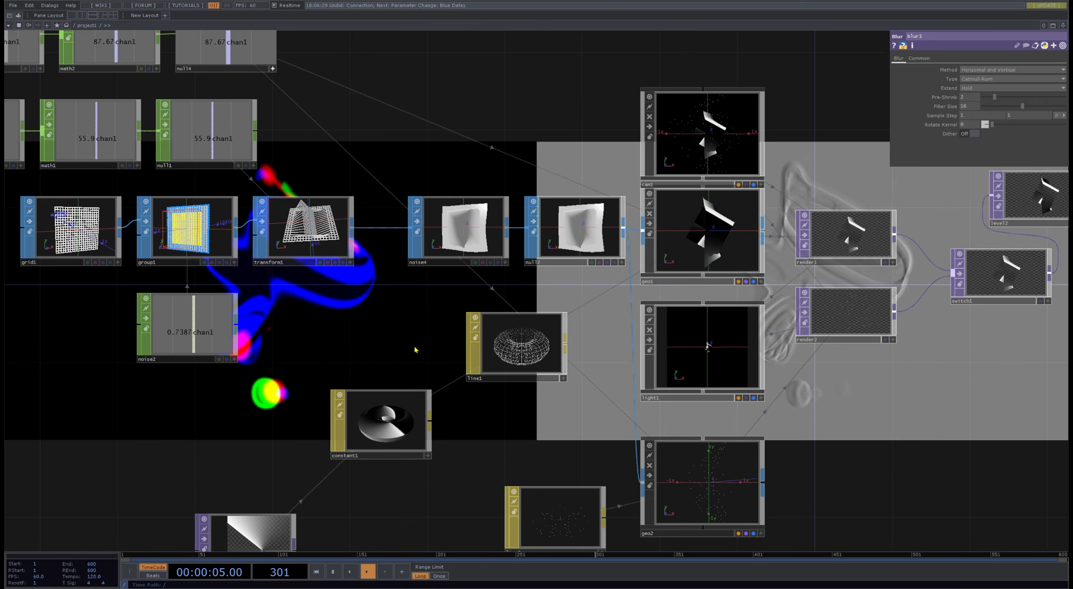
- Make room in the output chain by moving transform2 and null3 farther along and rgbaDelay1 close to comp1
{"action": "left_click_drag", "start_coordinate": [892, 440], "coordinate": [165, 424]}
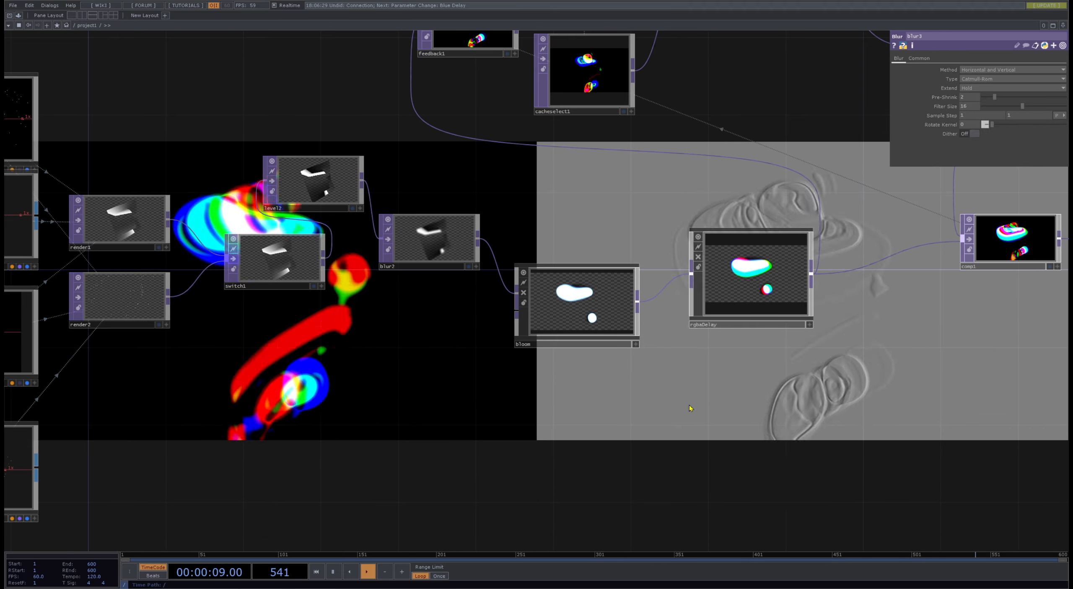
{"action": "left_click_drag", "start_coordinate": [691, 409], "coordinate": [277, 400]}
{"action": "scroll", "coordinate": [398, 357], "scroll_direction": "down", "scroll_amount": 5}
{"action": "left_click_drag", "start_coordinate": [566, 358], "coordinate": [334, 328]}
{"action": "scroll", "coordinate": [455, 300], "scroll_direction": "up", "scroll_amount": 5}
{"action": "left_click_drag", "start_coordinate": [455, 300], "coordinate": [405, 283]}
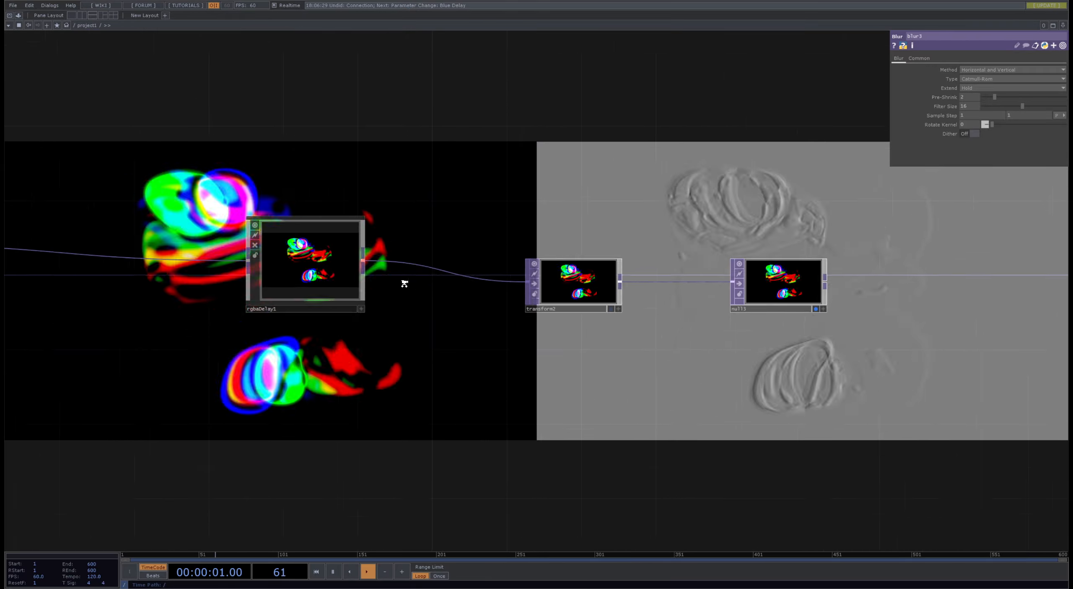
{"action": "middle_click_drag", "start_coordinate": [405, 284], "coordinate": [400, 282]}
{"action": "left_click_drag", "start_coordinate": [768, 290], "coordinate": [885, 290]}
{"action": "left_click_drag", "start_coordinate": [576, 288], "coordinate": [712, 289]}
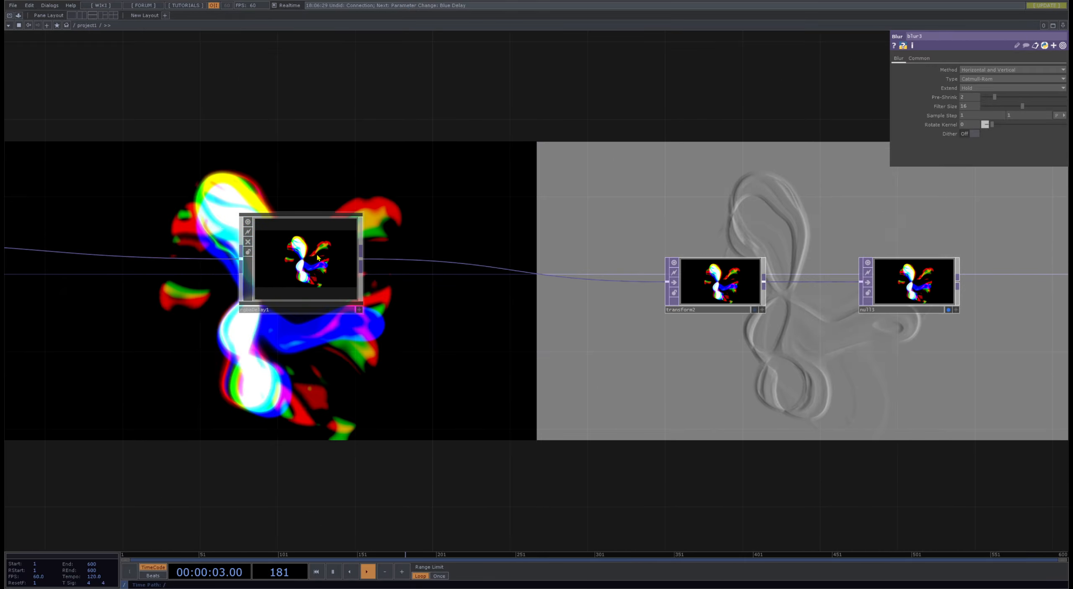
{"action": "left_click_drag", "start_coordinate": [318, 257], "coordinate": [143, 257]}
{"action": "left_click_drag", "start_coordinate": [388, 352], "coordinate": [675, 370]}
{"action": "left_click_drag", "start_coordinate": [444, 294], "coordinate": [248, 276]}
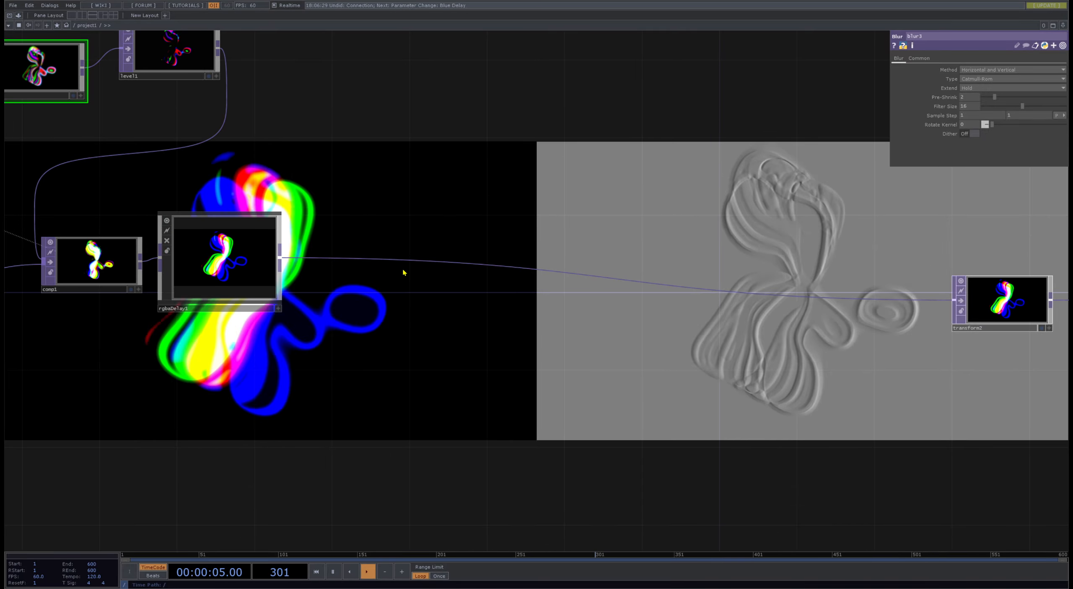
- Insert a Feedback TOP between rgbaDelay1 and transform2 and place it above the chain
{"action": "left_click", "coordinate": [327, 160]}
{"action": "left_click", "coordinate": [424, 259]}
{"action": "left_click_drag", "start_coordinate": [367, 378], "coordinate": [81, 393]}
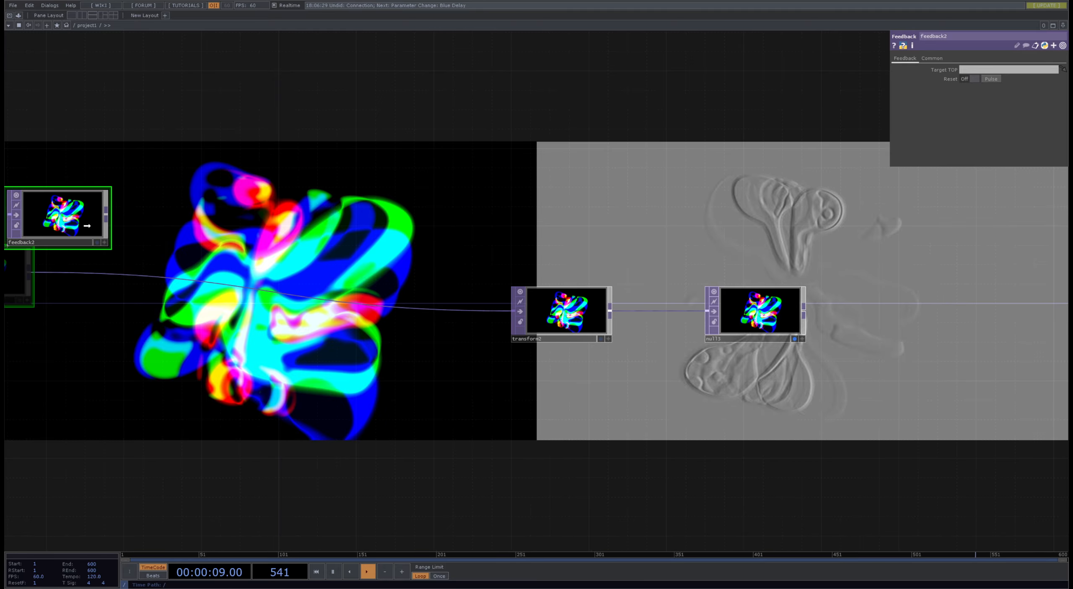
{"action": "left_click_drag", "start_coordinate": [433, 342], "coordinate": [549, 333]}
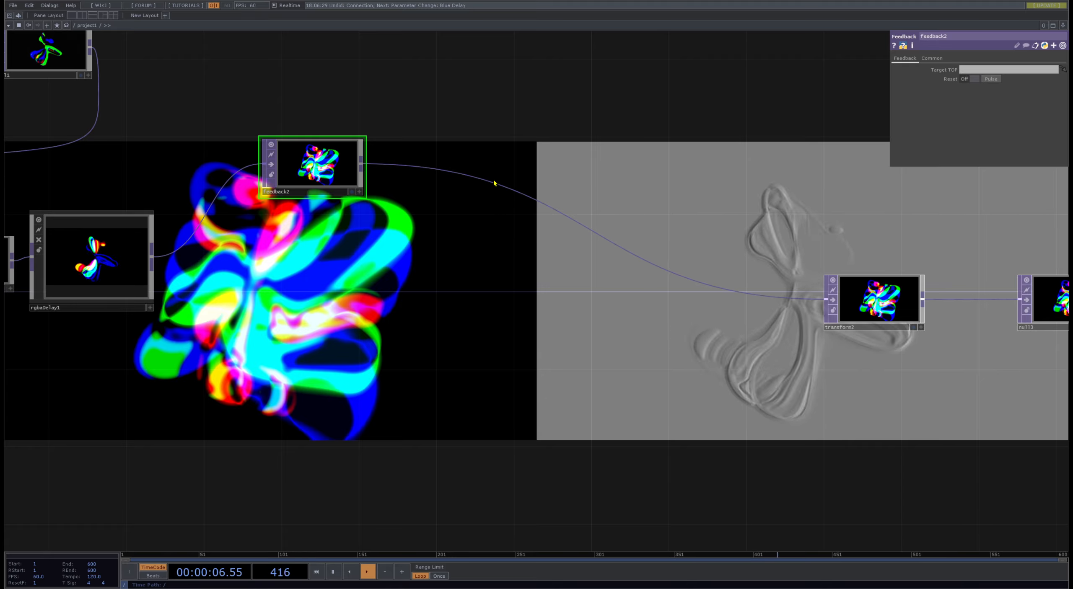
- Insert a Composite TOP after feedback2, add rgbaDelay1 as second input, make it the feedback target and set its operation to Glow
{"action": "left_click", "coordinate": [533, 322]}
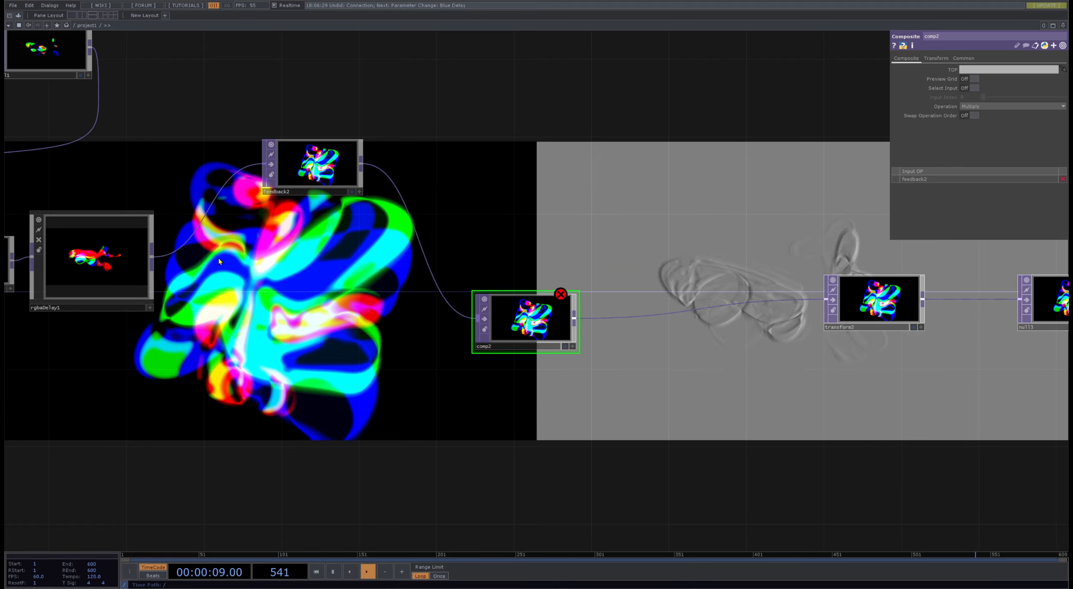
{"action": "left_click", "coordinate": [475, 321]}
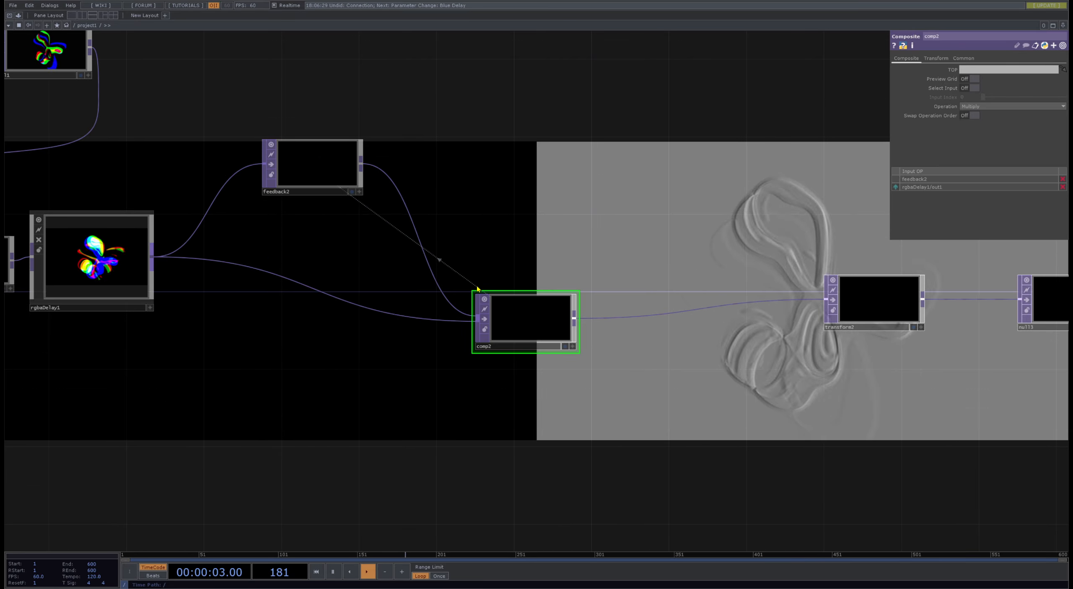
{"action": "left_click", "coordinate": [982, 107]}
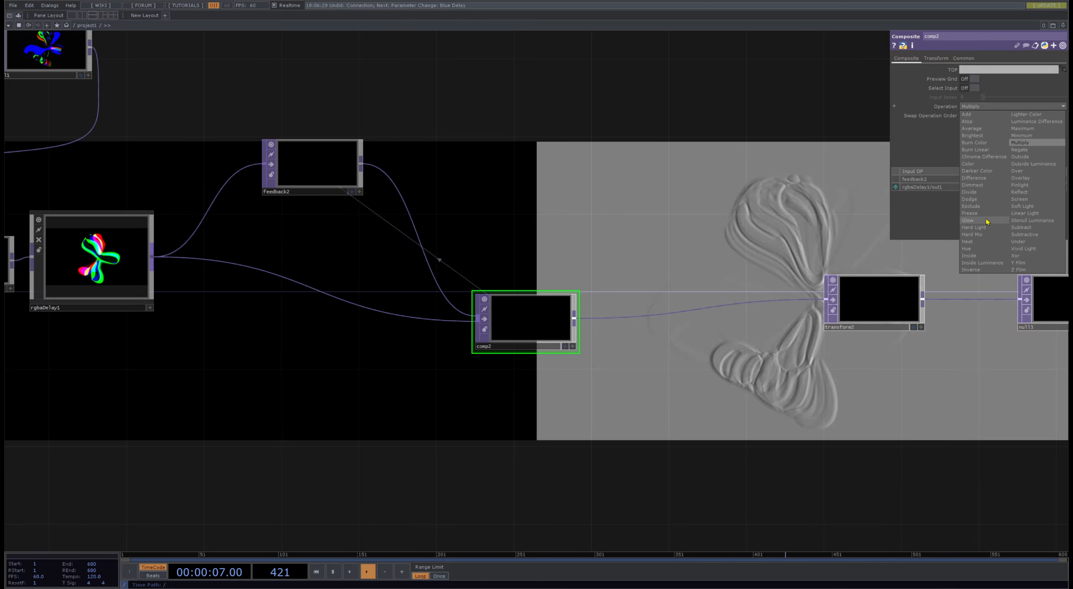
{"action": "left_click", "coordinate": [968, 221]}
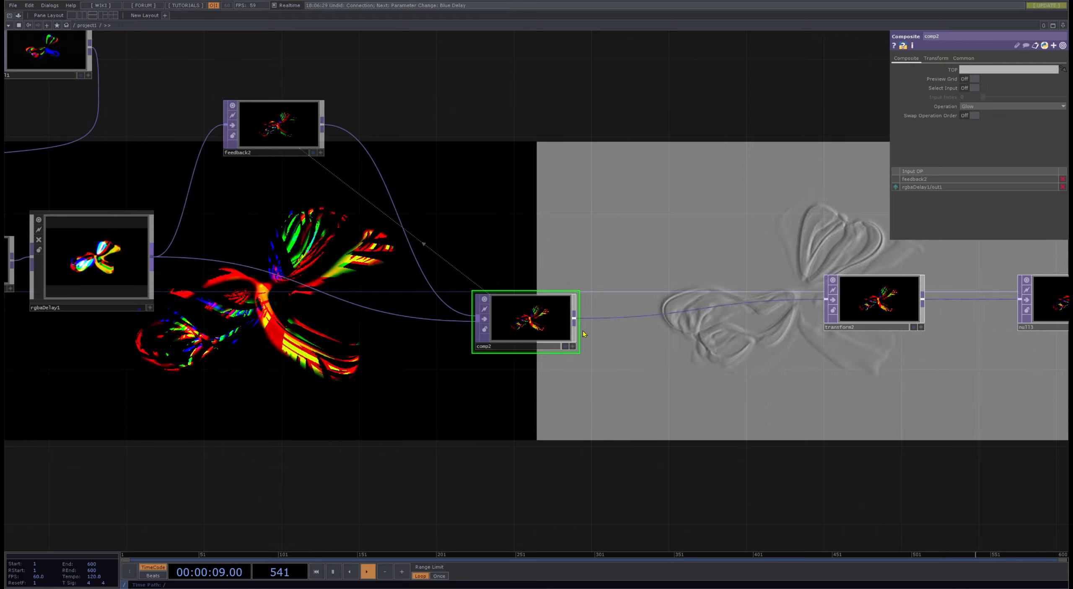
- Insert a Level TOP between feedback2 and comp2 and set its opacity to 0.964
{"action": "left_click_drag", "start_coordinate": [522, 196], "coordinate": [442, 240]}
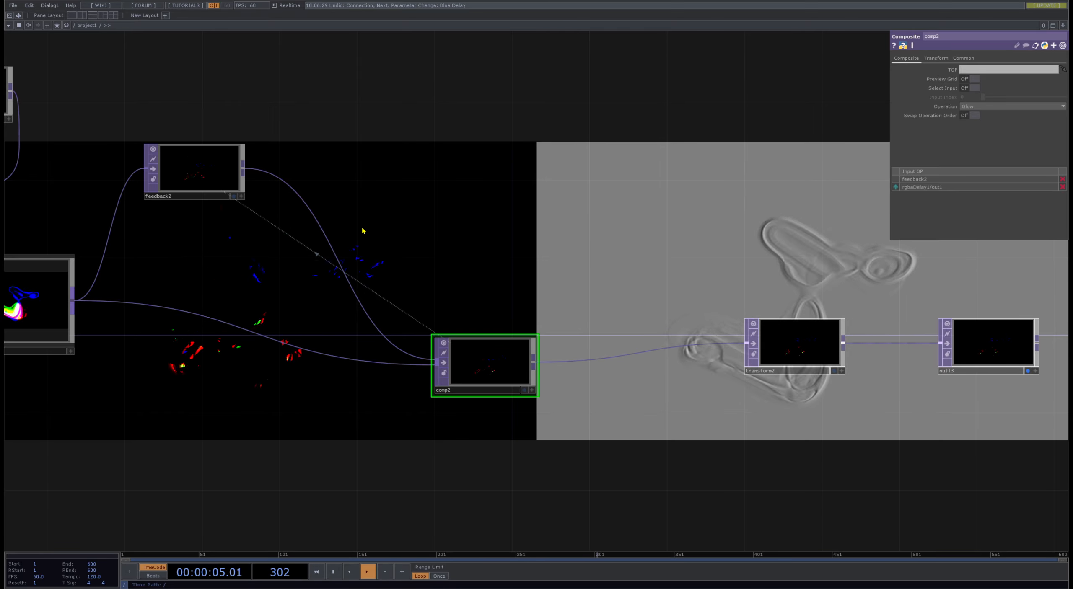
{"action": "left_click", "coordinate": [434, 261]}
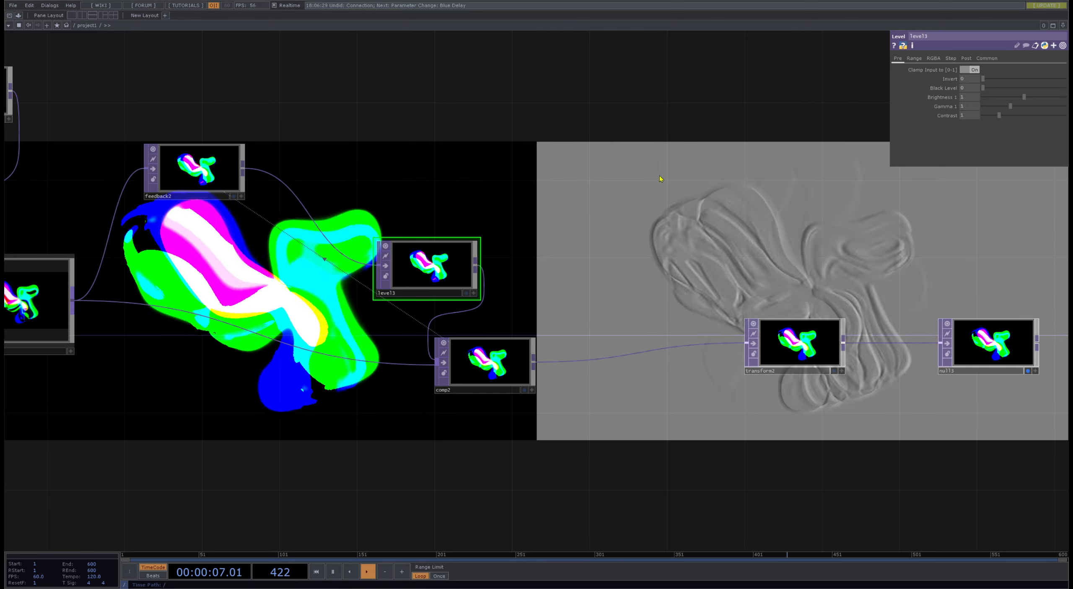
{"action": "left_click_drag", "start_coordinate": [625, 231], "coordinate": [559, 199]}
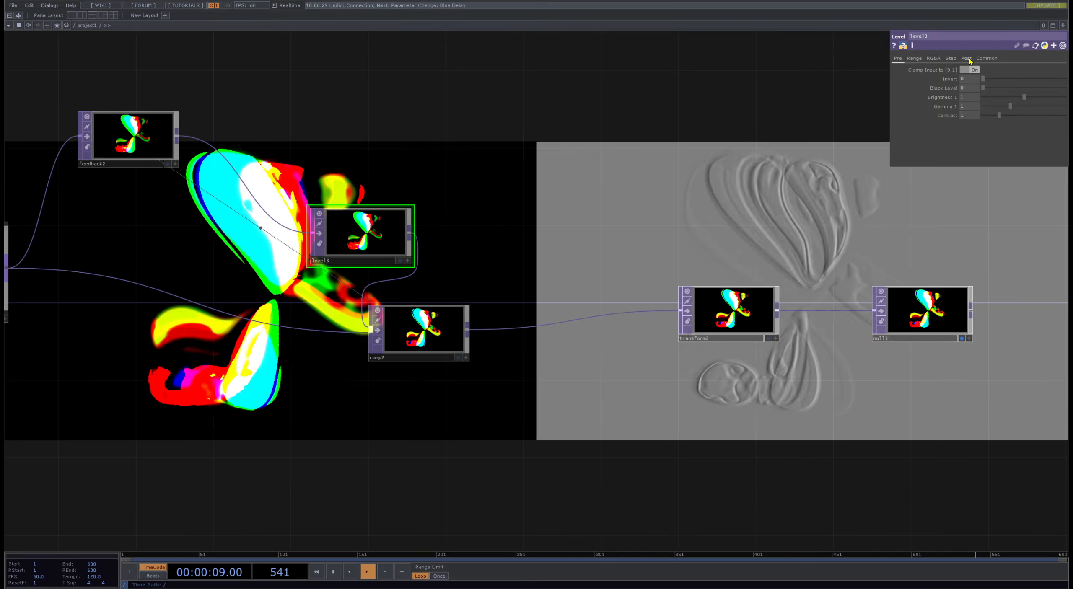
{"action": "left_click_drag", "start_coordinate": [690, 141], "coordinate": [552, 169]}
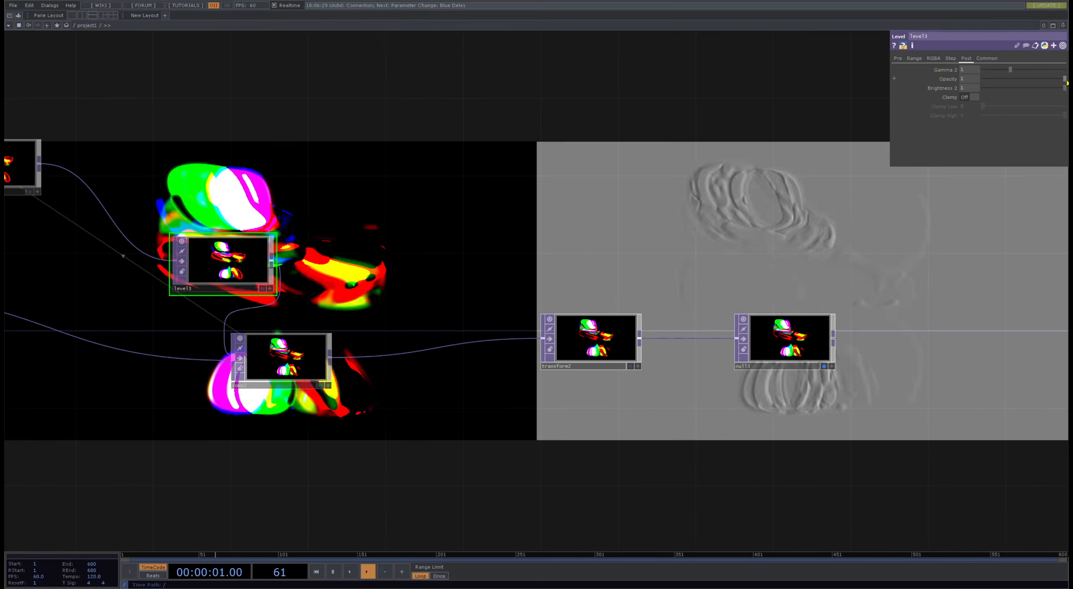
{"action": "left_click_drag", "start_coordinate": [1064, 80], "coordinate": [1062, 81]}
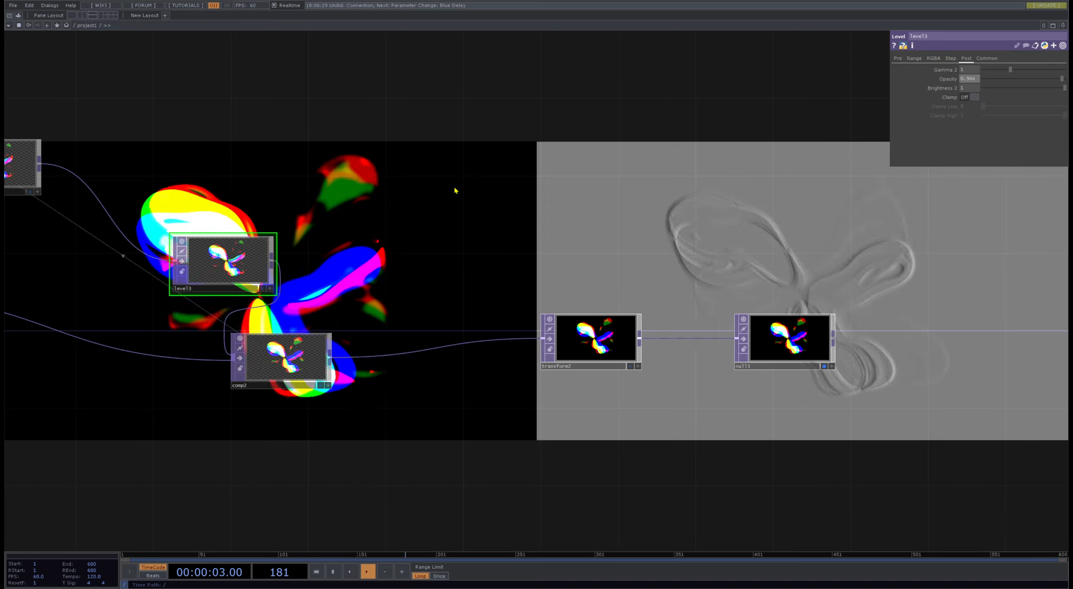
- Insert a Transform TOP between feedback2 and level3 with a uniform scale of 1.059
{"action": "left_click_drag", "start_coordinate": [225, 200], "coordinate": [428, 321]}
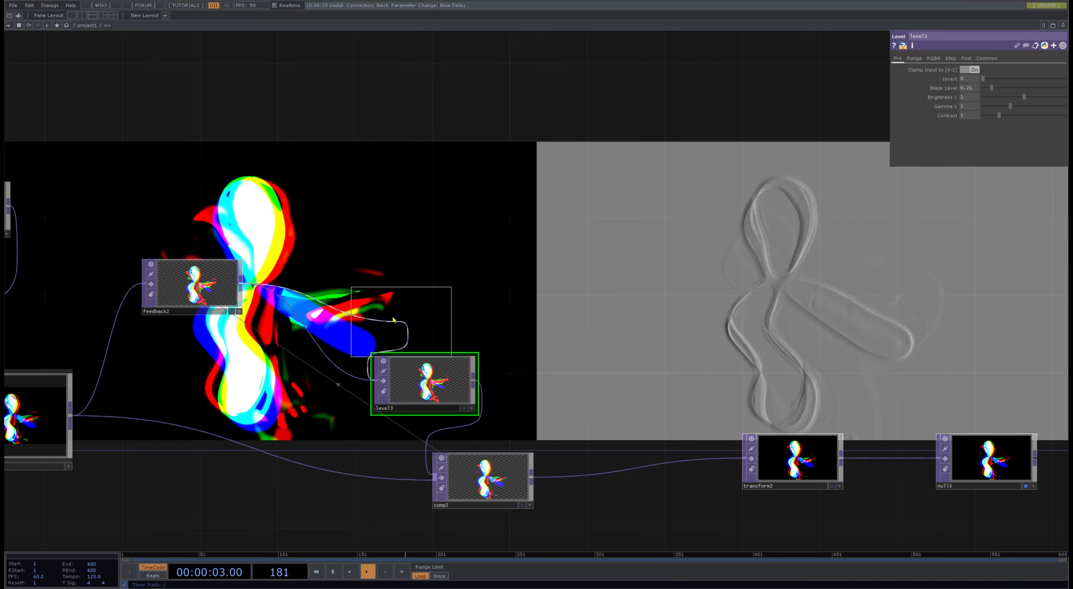
{"action": "left_click_drag", "start_coordinate": [601, 244], "coordinate": [479, 270]}
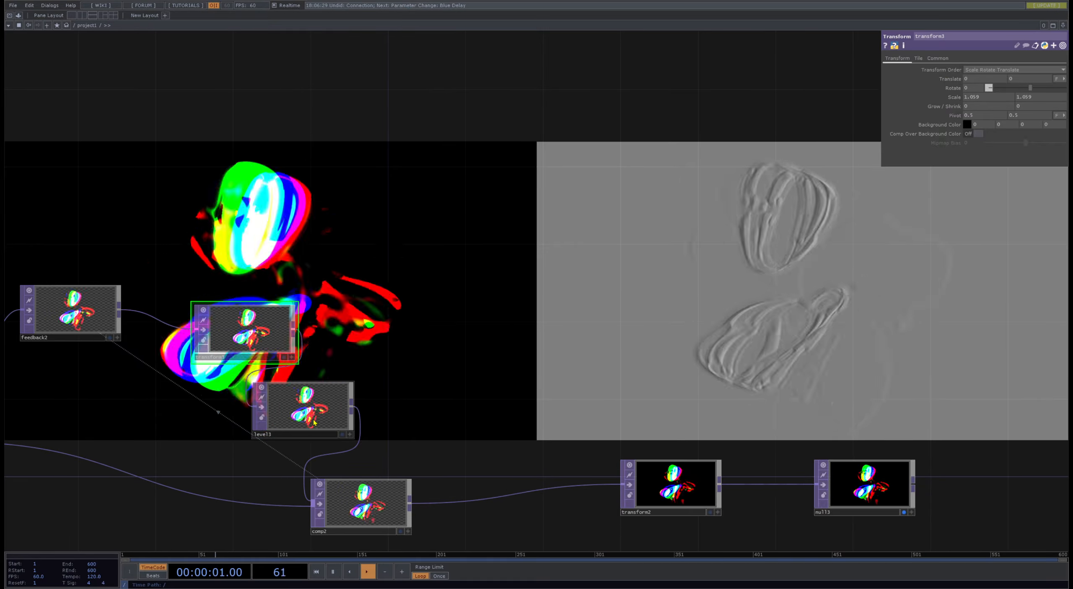
- Set level3's opacity in the second feedback loop to 0.878
{"action": "left_click", "coordinate": [306, 406]}
{"action": "left_click", "coordinate": [966, 59]}
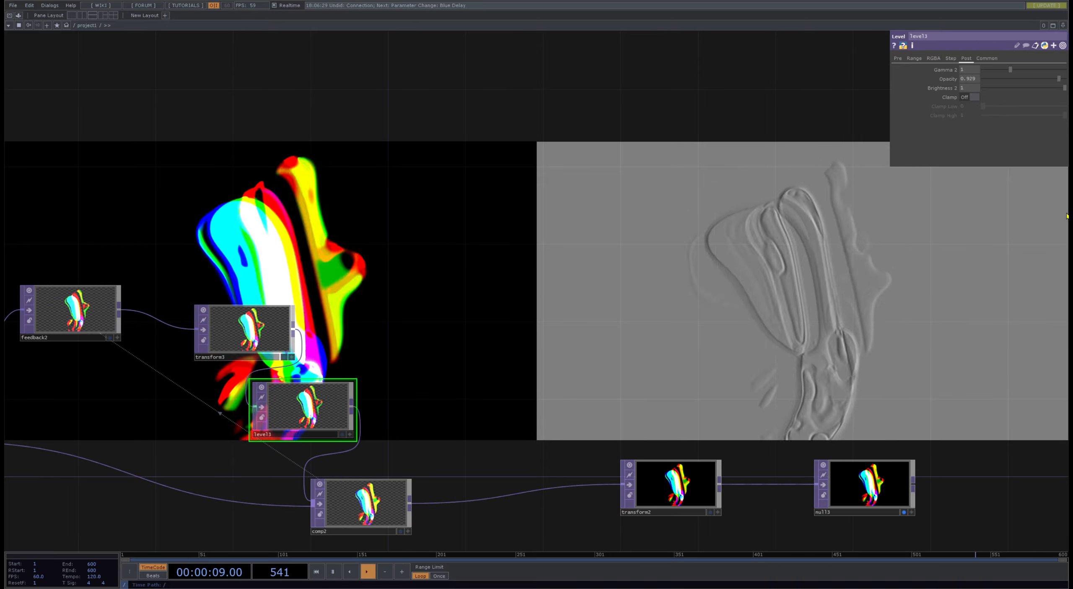
{"action": "left_click_drag", "start_coordinate": [374, 382], "coordinate": [101, 320]}
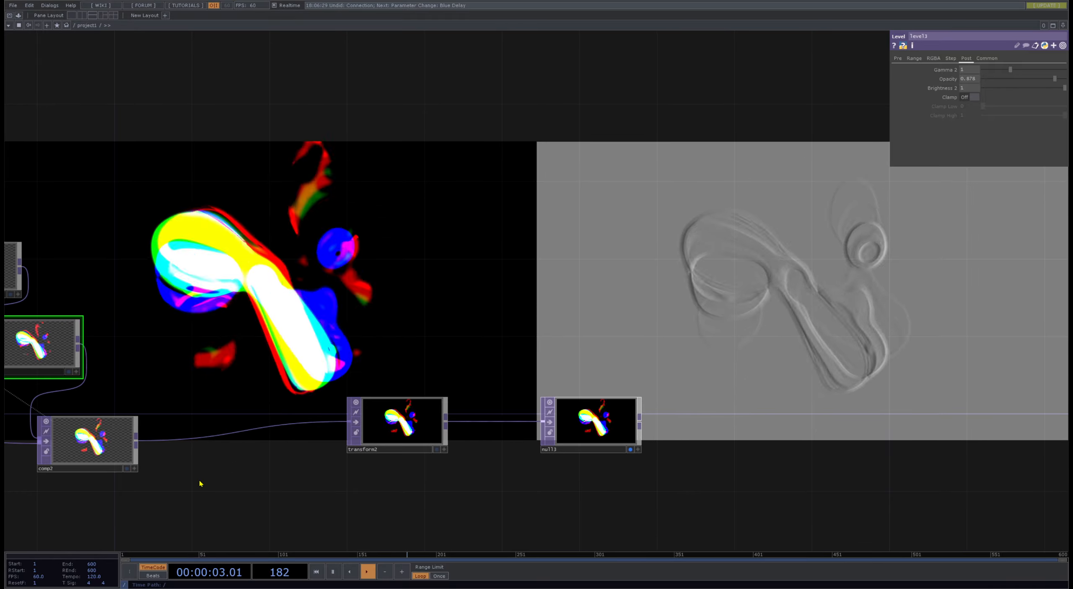
- Review the network from the second feedback loop back to geo1 and its transform parameters
{"action": "left_click_drag", "start_coordinate": [301, 468], "coordinate": [796, 358]}
{"action": "scroll", "coordinate": [503, 360], "scroll_direction": "down", "scroll_amount": 3}
{"action": "left_click_drag", "start_coordinate": [722, 359], "coordinate": [800, 348]}
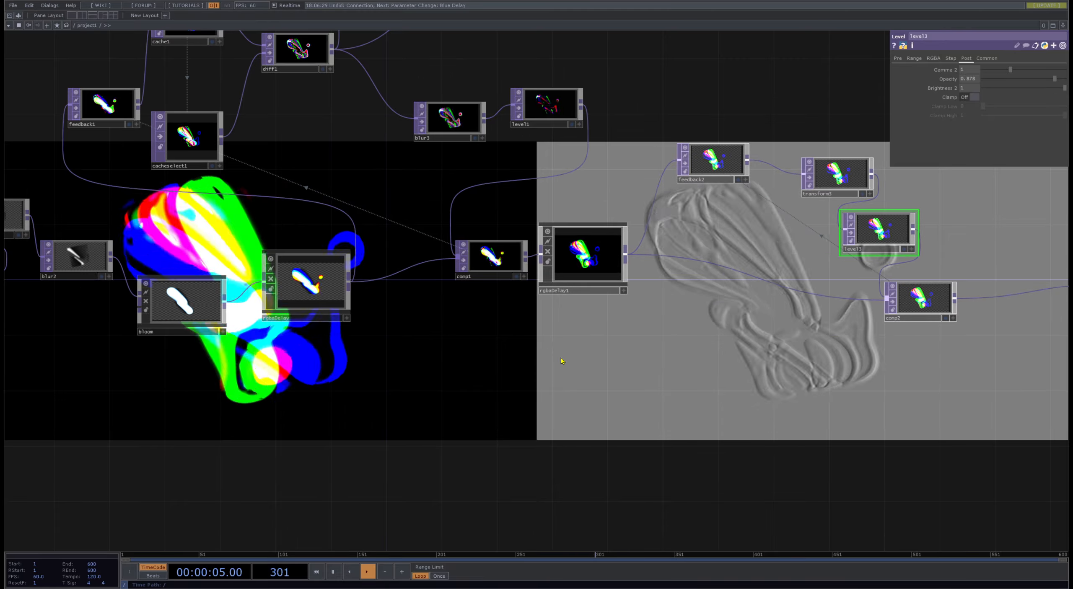
{"action": "left_click_drag", "start_coordinate": [563, 361], "coordinate": [697, 419]}
{"action": "left_click_drag", "start_coordinate": [422, 292], "coordinate": [600, 293]}
{"action": "scroll", "coordinate": [614, 356], "scroll_direction": "up", "scroll_amount": 6}
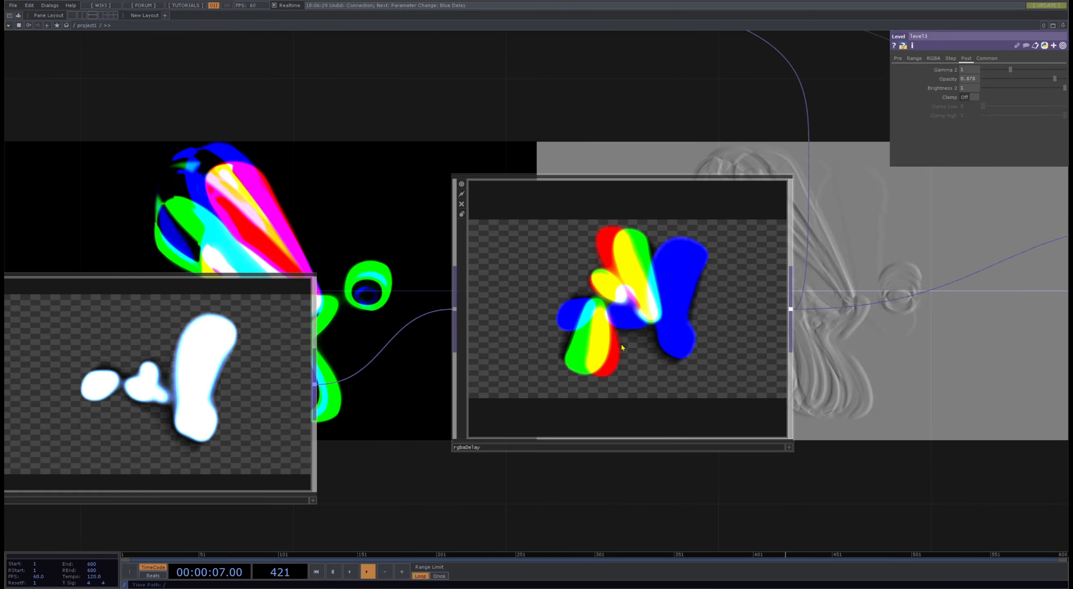
{"action": "scroll", "coordinate": [610, 320], "scroll_direction": "down", "scroll_amount": 6}
{"action": "left_click_drag", "start_coordinate": [384, 336], "coordinate": [623, 371]}
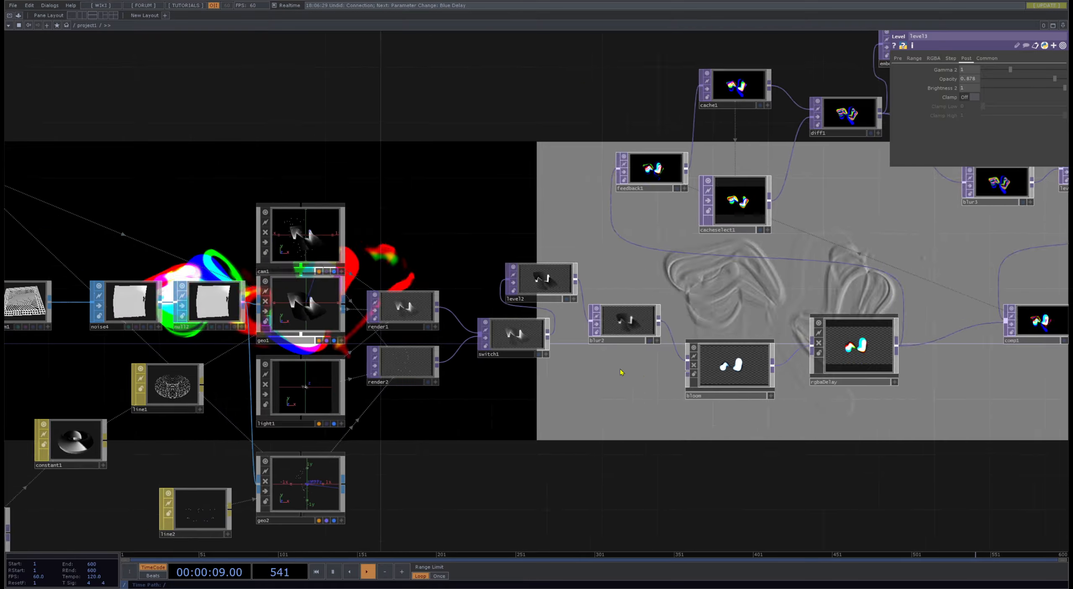
{"action": "scroll", "coordinate": [544, 368], "scroll_direction": "up", "scroll_amount": 6}
{"action": "left_click", "coordinate": [421, 201]}
{"action": "scroll", "coordinate": [411, 272], "scroll_direction": "down", "scroll_amount": 5}
{"action": "left_click_drag", "start_coordinate": [405, 373], "coordinate": [807, 357]}
{"action": "left_click", "coordinate": [557, 180]}
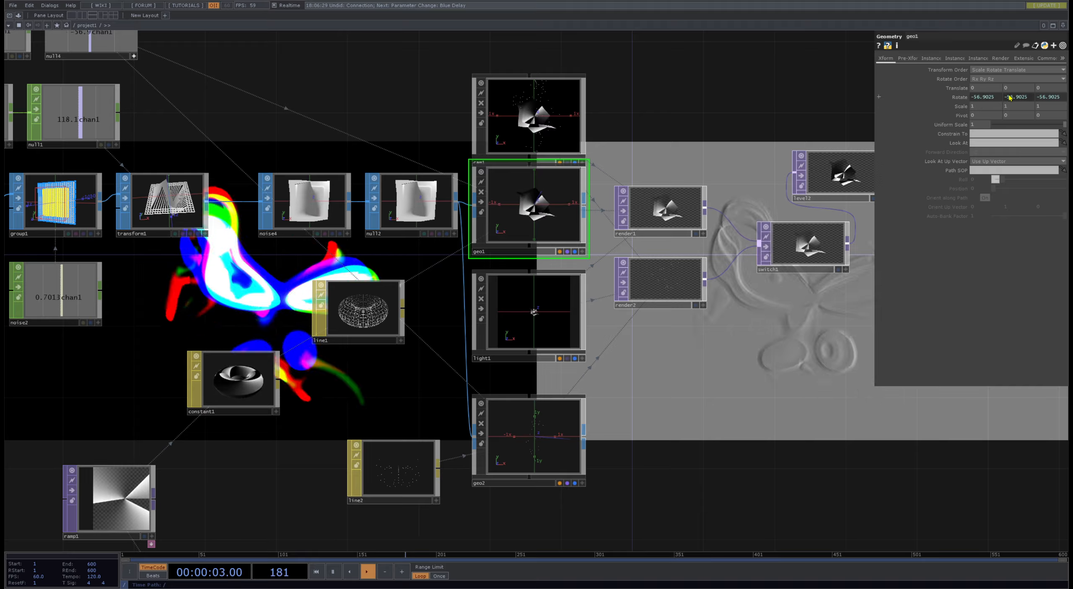
- Set the period of the noise1 and noise3 CHOPs to 120
{"action": "left_click_drag", "start_coordinate": [212, 144], "coordinate": [552, 196]}
{"action": "scroll", "coordinate": [551, 196], "scroll_direction": "down", "scroll_amount": 2}
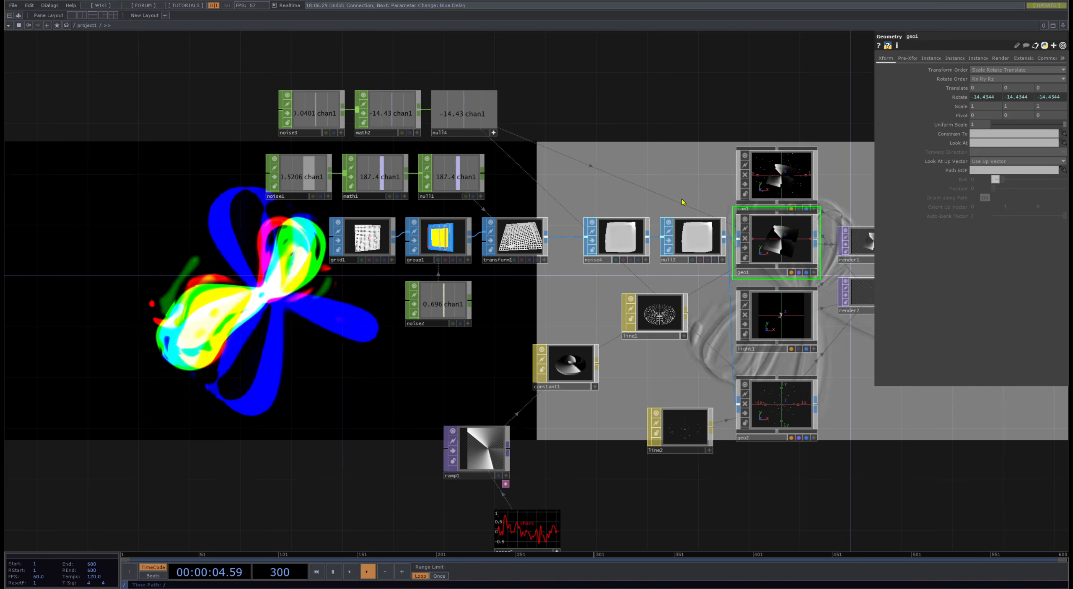
{"action": "left_click", "coordinate": [318, 131]}
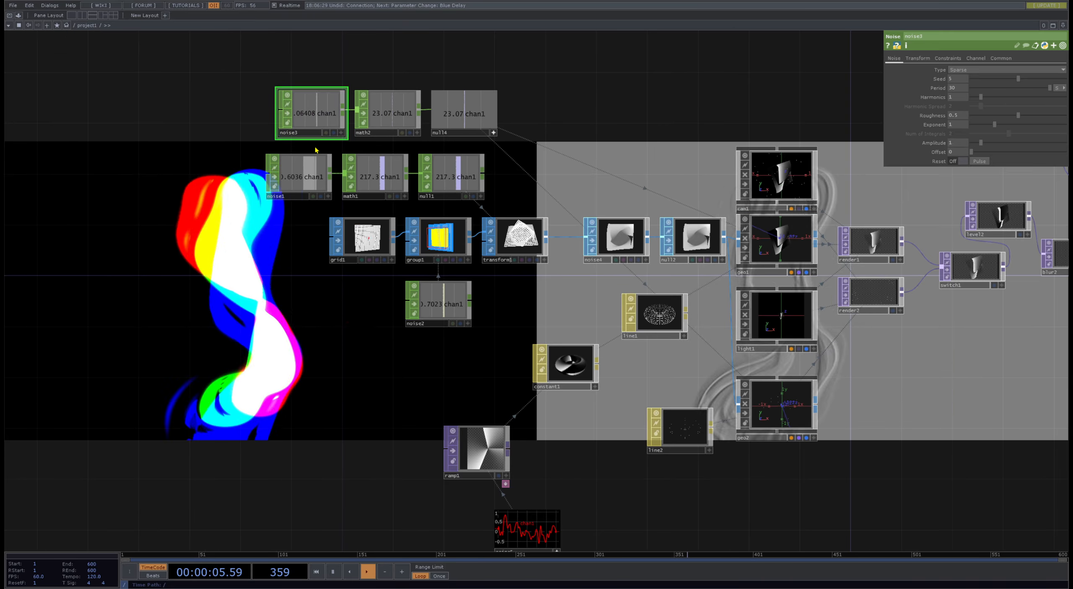
{"action": "left_click", "coordinate": [300, 172], "text": "shift"}
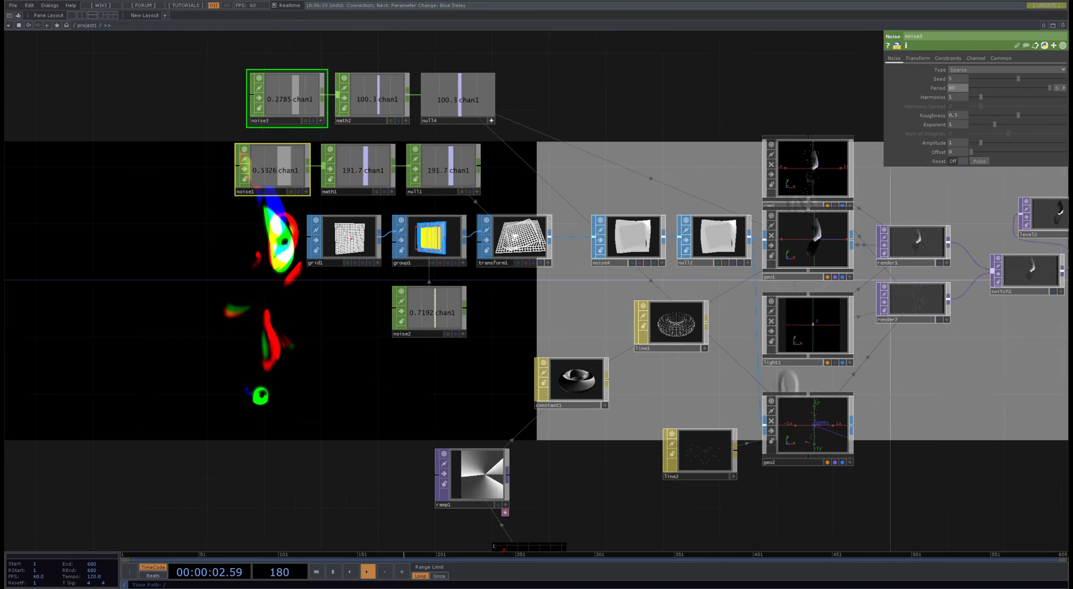
{"action": "scroll", "coordinate": [513, 241], "scroll_direction": "up", "scroll_amount": 8}
{"action": "scroll", "coordinate": [512, 250], "scroll_direction": "down", "scroll_amount": 3}
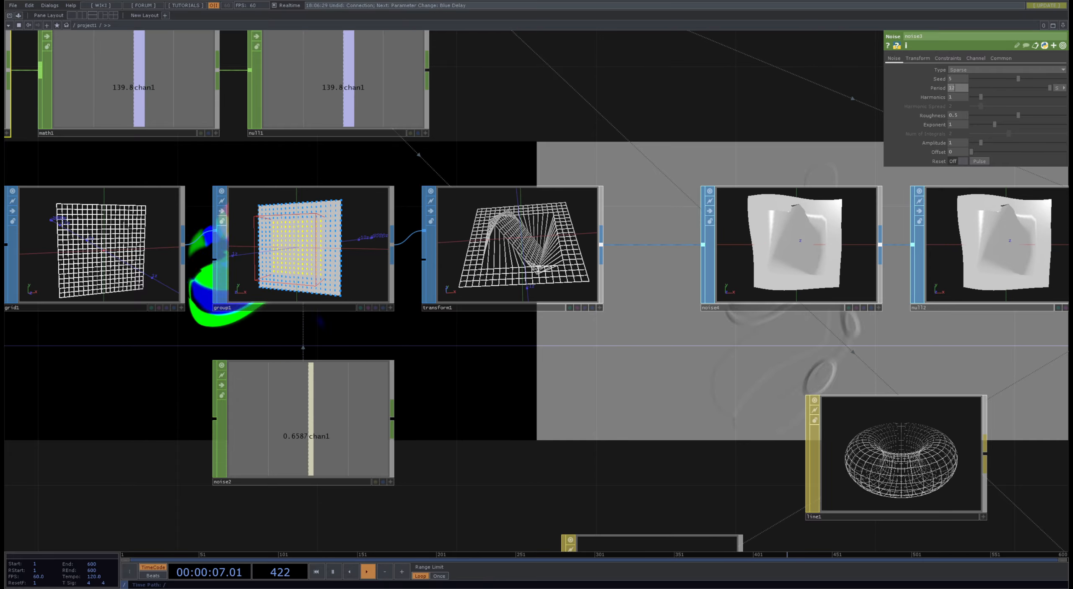
- Set the period of noise5, which drives ramp1, to 10 and turn on its Time Slice
{"action": "left_click_drag", "start_coordinate": [668, 383], "coordinate": [333, 173]}
{"action": "scroll", "coordinate": [333, 173], "scroll_direction": "down", "scroll_amount": 2}
{"action": "left_click_drag", "start_coordinate": [560, 313], "coordinate": [390, 418]}
{"action": "left_click", "coordinate": [569, 180]}
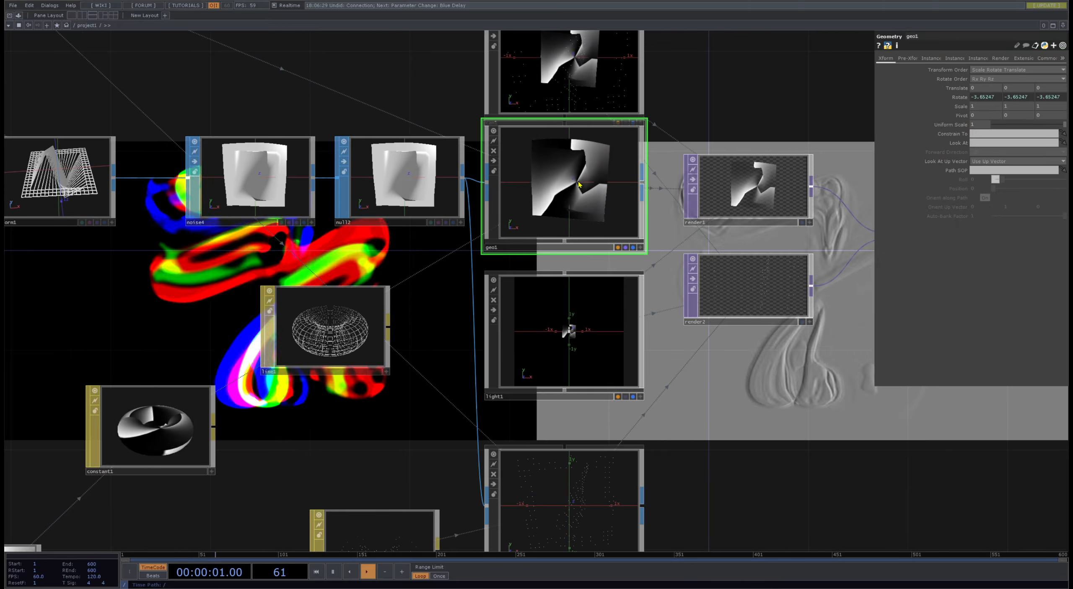
{"action": "left_click_drag", "start_coordinate": [319, 445], "coordinate": [671, 294]}
{"action": "left_click_drag", "start_coordinate": [490, 456], "coordinate": [496, 359]}
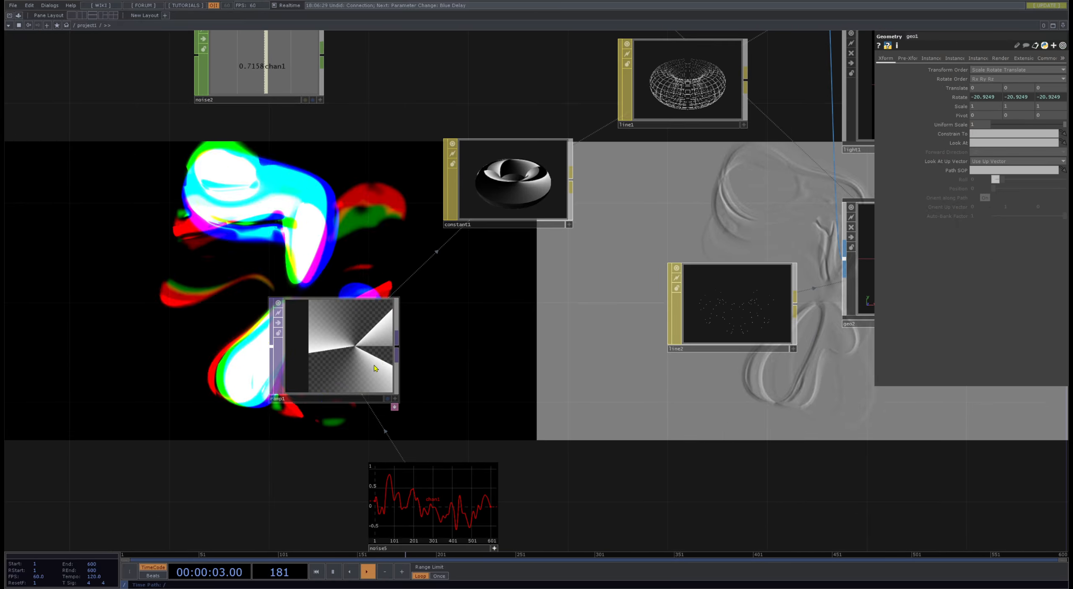
{"action": "left_click", "coordinate": [377, 359]}
{"action": "scroll", "coordinate": [535, 329], "scroll_direction": "down", "scroll_amount": 3}
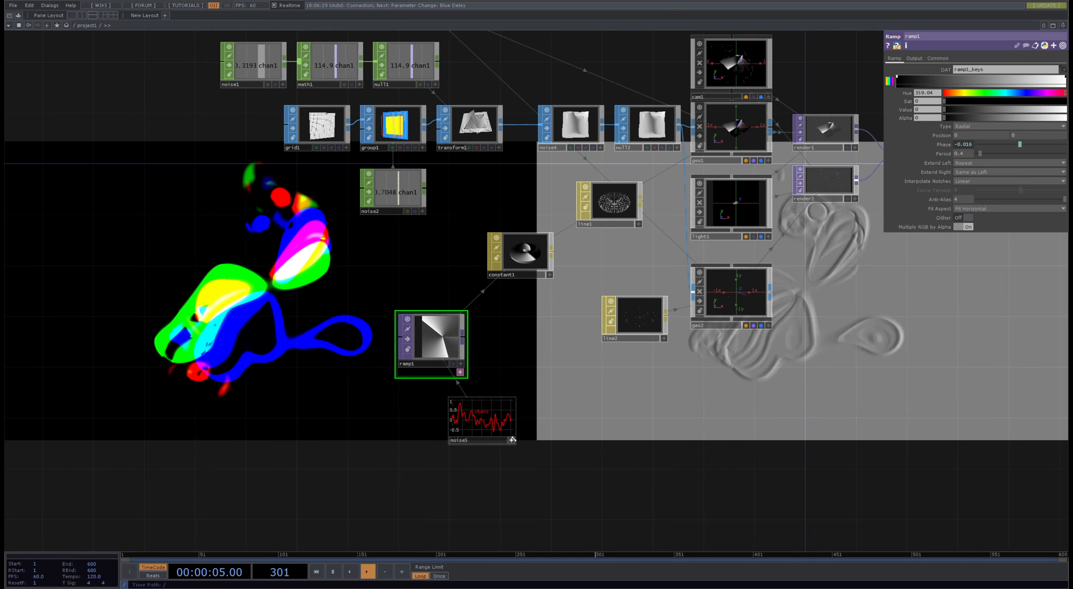
{"action": "left_click", "coordinate": [487, 417]}
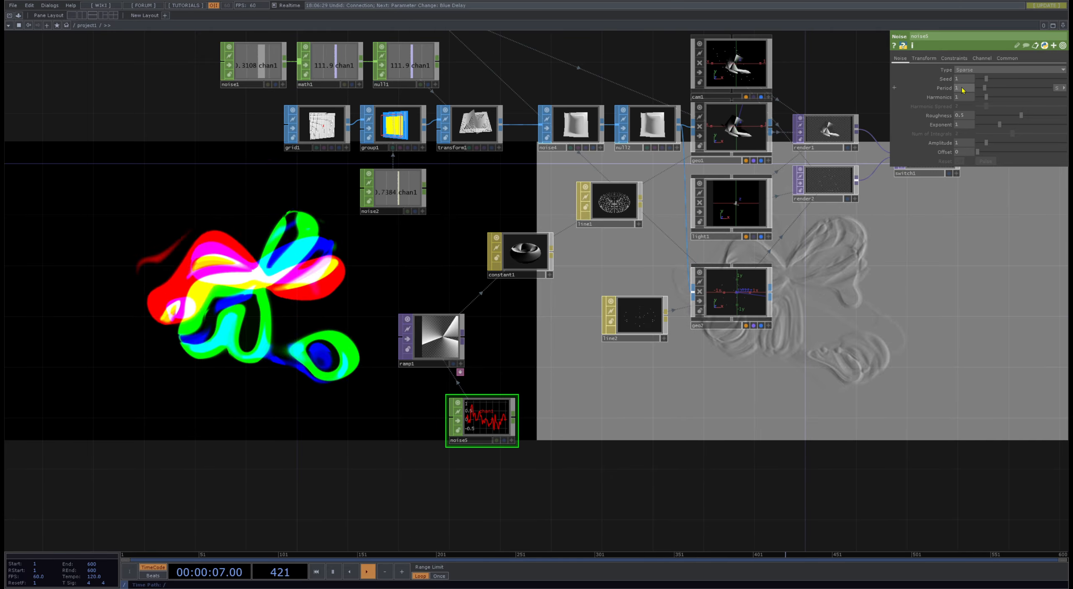
{"action": "type", "text": "0"}
{"action": "key", "text": "Return"}
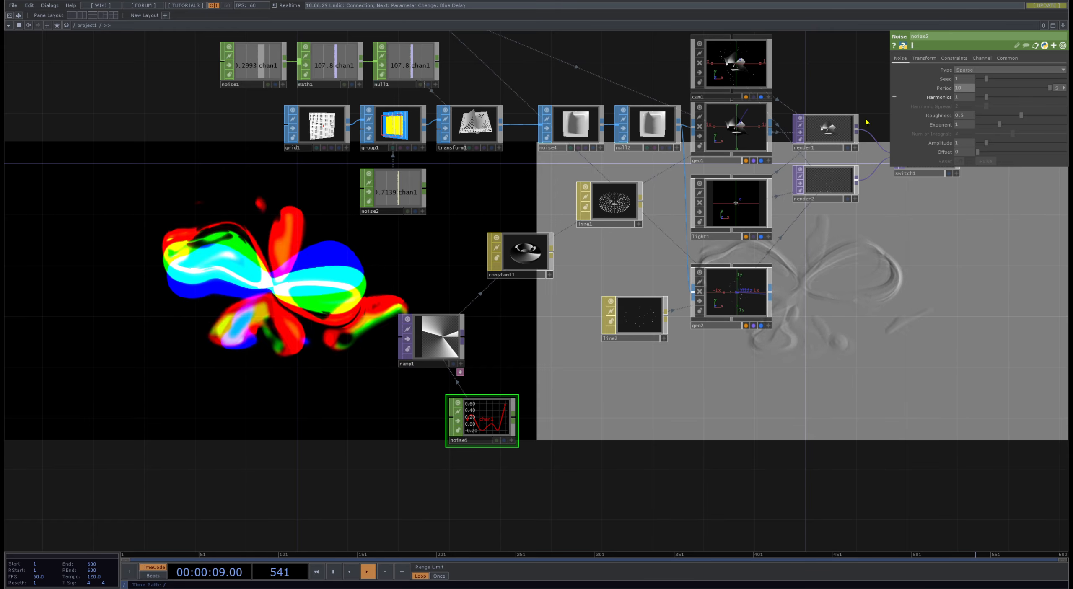
{"action": "left_click", "coordinate": [1007, 58]}
- Select noise1 and noise3 together and set their period to 10
{"action": "left_click_drag", "start_coordinate": [248, 269], "coordinate": [299, 414]}
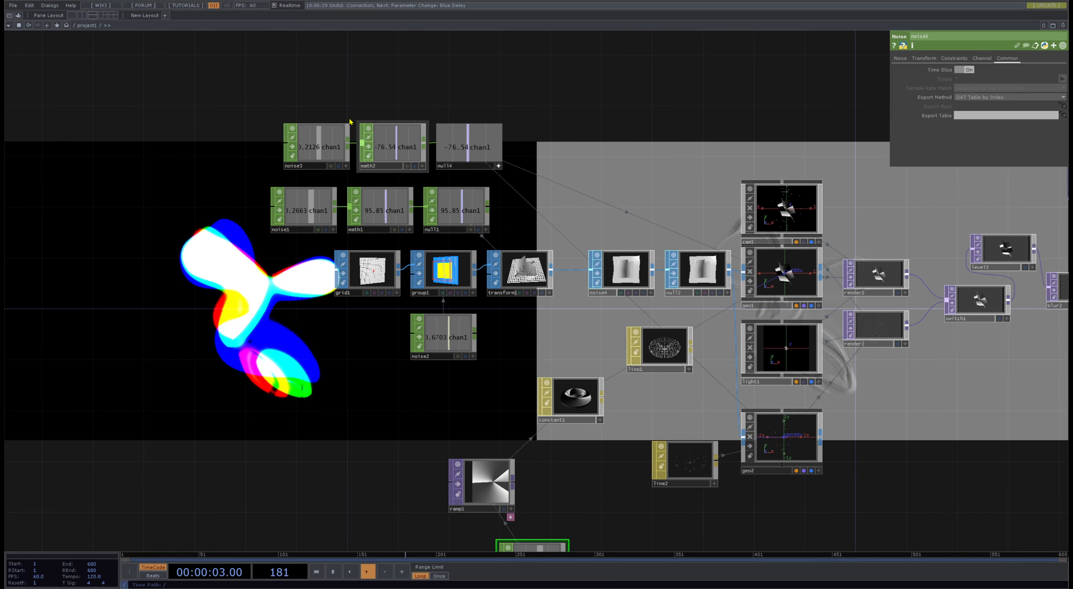
{"action": "left_click", "coordinate": [334, 140]}
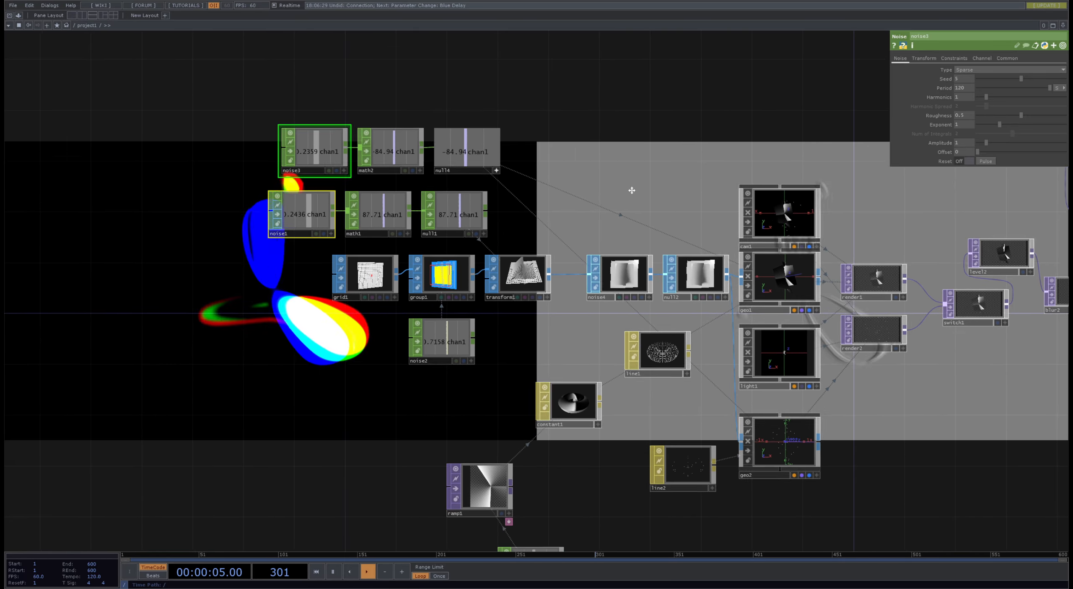
{"action": "left_click_drag", "start_coordinate": [630, 189], "coordinate": [561, 359]}
{"action": "left_click_drag", "start_coordinate": [573, 137], "coordinate": [537, 270]}
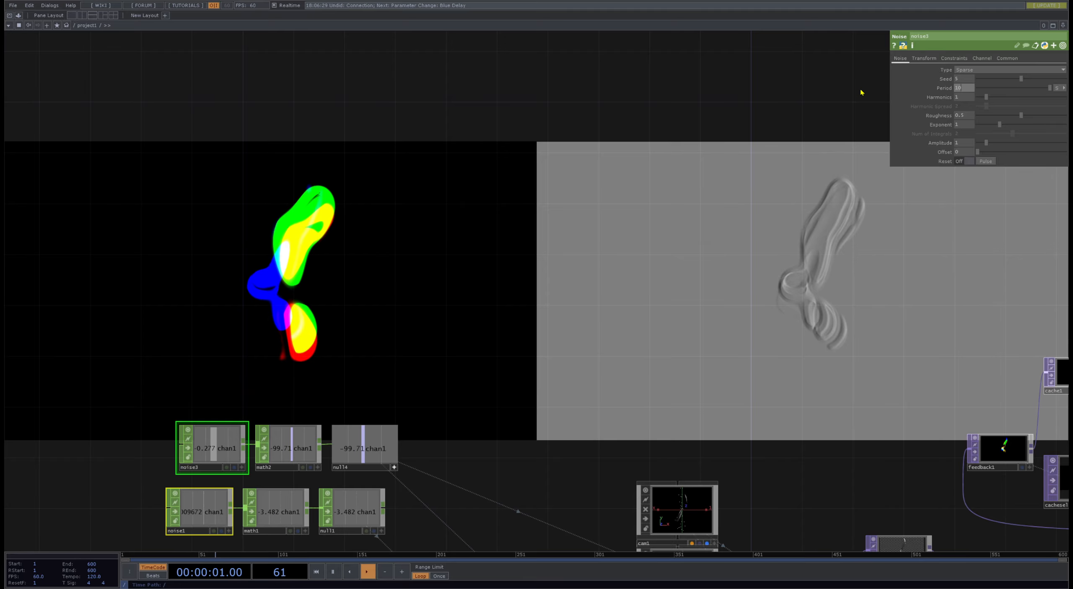
- Inspect the parameters of transform3 and level3 in the second feedback loop, including level3's stepping settings
{"action": "left_click_drag", "start_coordinate": [623, 373], "coordinate": [441, 271]}
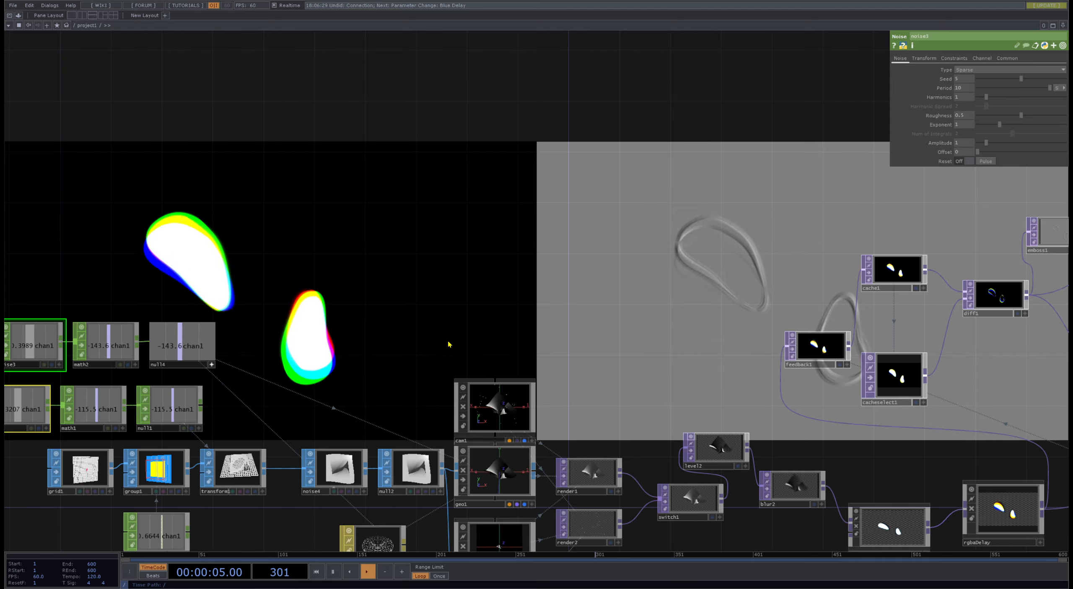
{"action": "left_click_drag", "start_coordinate": [672, 385], "coordinate": [245, 113]}
{"action": "scroll", "coordinate": [774, 373], "scroll_direction": "down", "scroll_amount": 5}
{"action": "left_click_drag", "start_coordinate": [774, 373], "coordinate": [230, 439]}
{"action": "left_click_drag", "start_coordinate": [312, 335], "coordinate": [455, 328]}
{"action": "scroll", "coordinate": [397, 312], "scroll_direction": "up", "scroll_amount": 10}
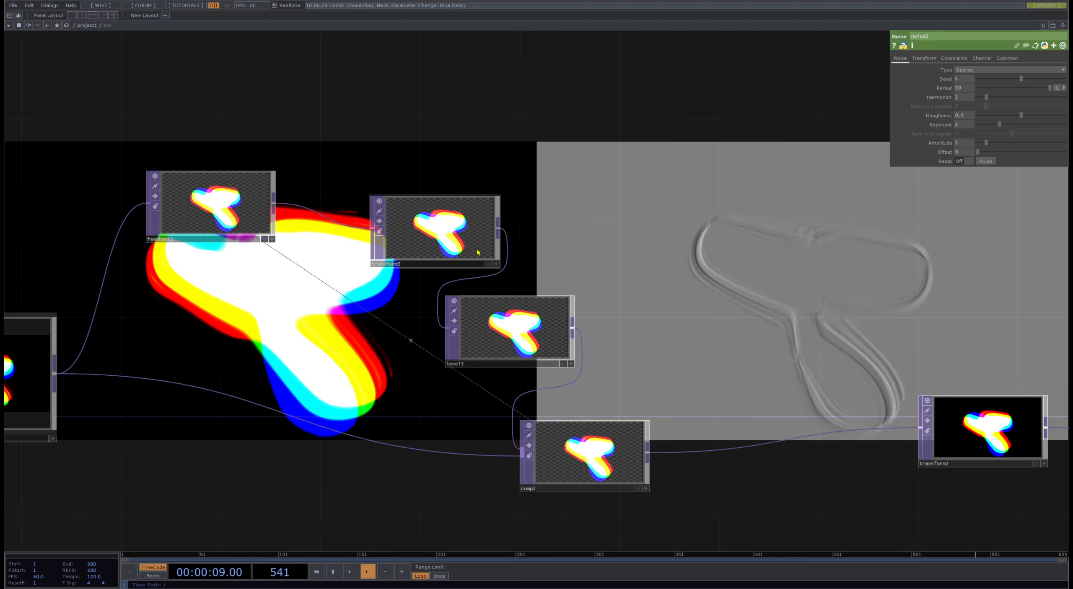
{"action": "left_click", "coordinate": [477, 251]}
{"action": "left_click_drag", "start_coordinate": [686, 205], "coordinate": [609, 210]}
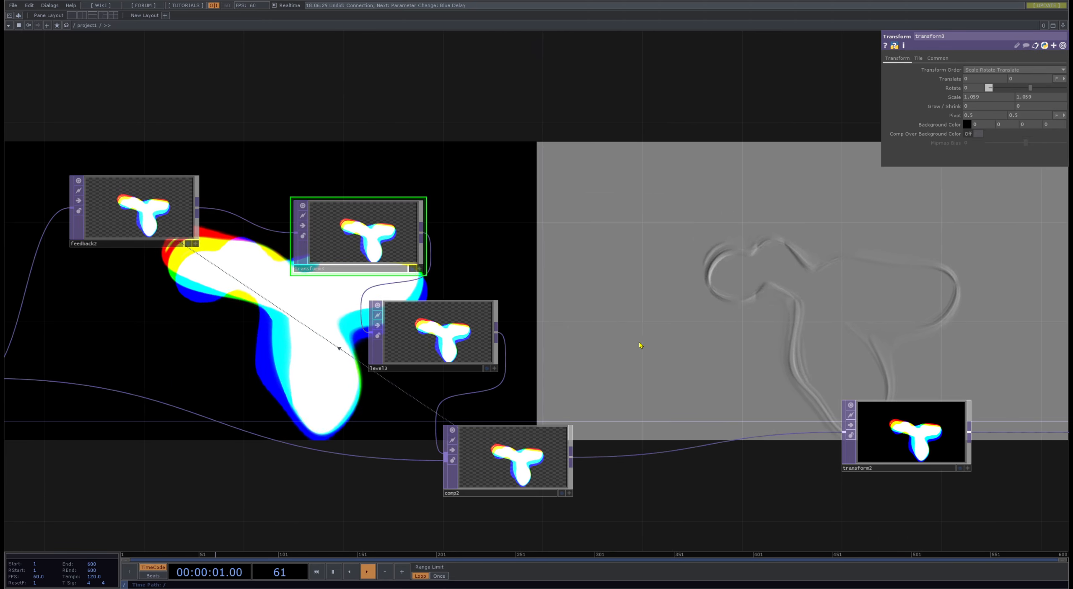
{"action": "left_click", "coordinate": [439, 346]}
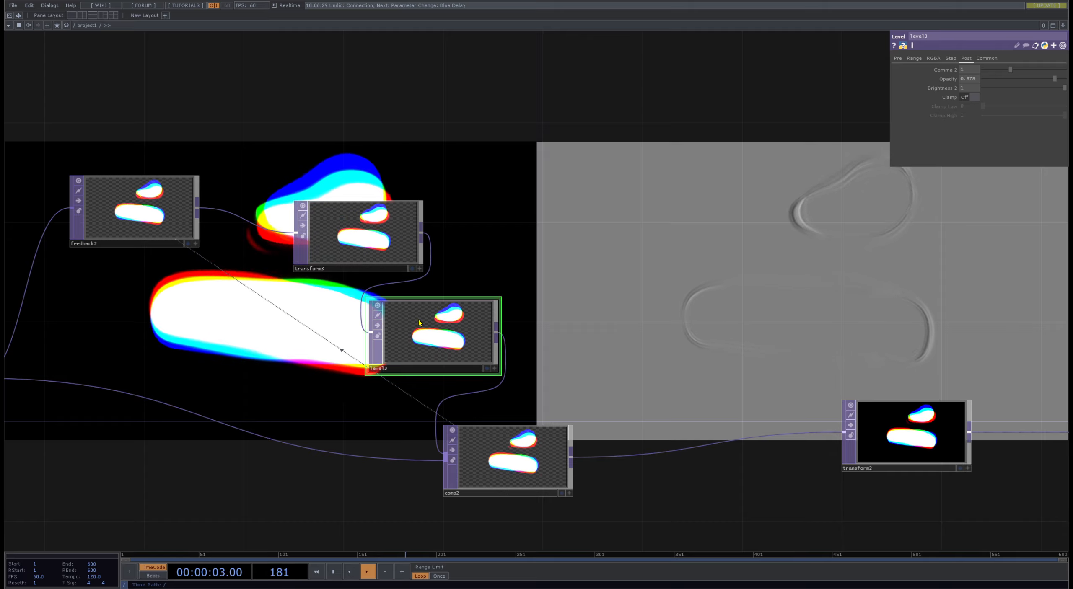
{"action": "right_click", "coordinate": [426, 284]}
{"action": "left_click", "coordinate": [463, 345]}
{"action": "left_click_drag", "start_coordinate": [551, 343], "coordinate": [243, 360]}
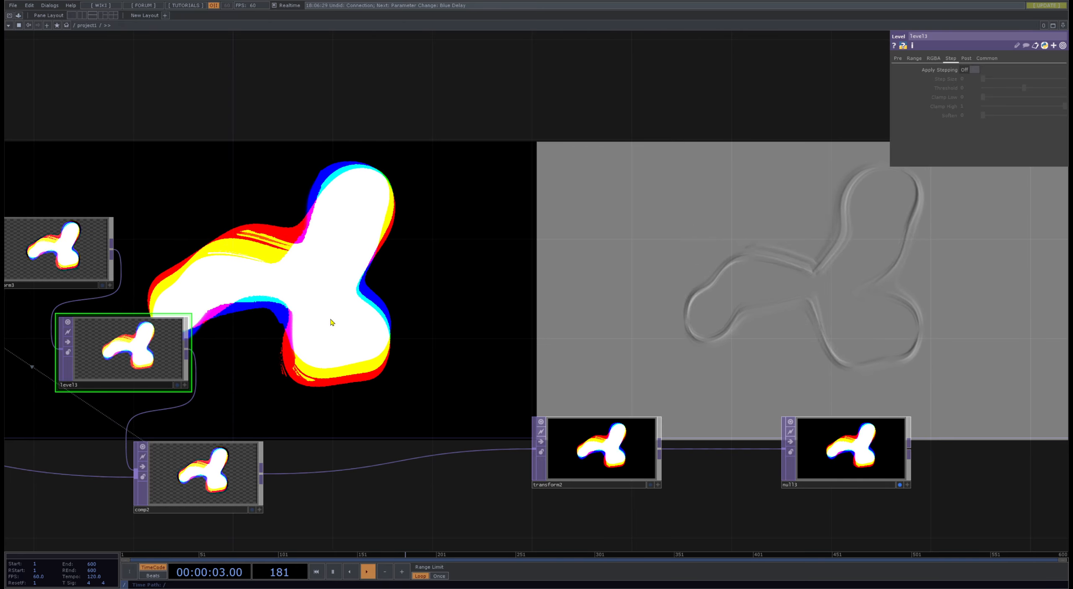
{"action": "scroll", "coordinate": [331, 321], "scroll_direction": "down", "scroll_amount": 4}
{"action": "scroll", "coordinate": [295, 321], "scroll_direction": "up", "scroll_amount": 4}
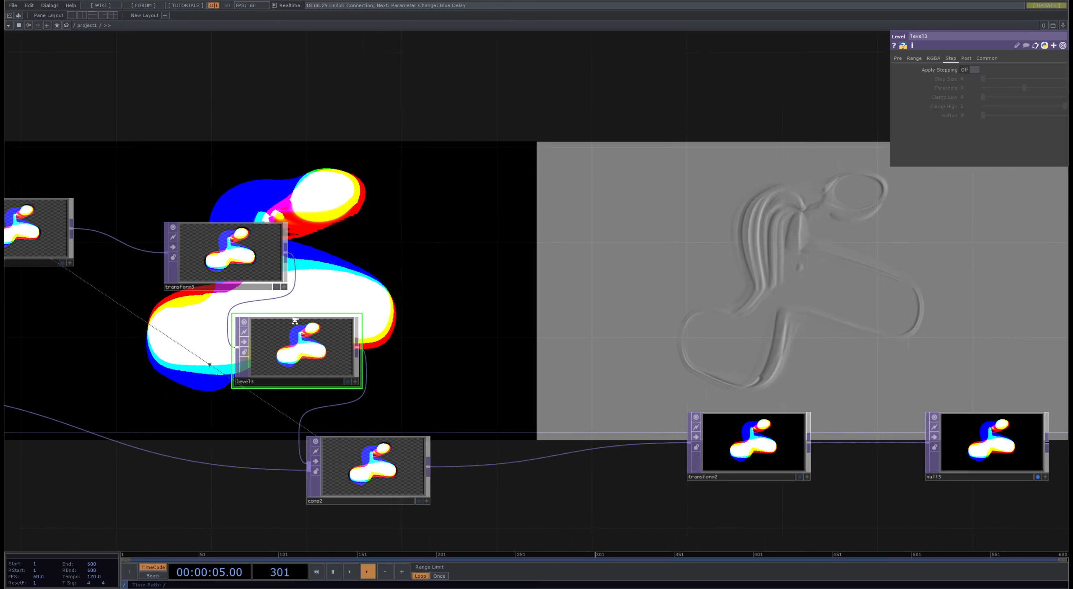
- Move the thresh1 node further away from null5 in the emboss branch
{"action": "scroll", "coordinate": [342, 328], "scroll_direction": "down", "scroll_amount": 4}
{"action": "left_click_drag", "start_coordinate": [532, 282], "coordinate": [757, 288]}
{"action": "left_click_drag", "start_coordinate": [408, 157], "coordinate": [461, 214]}
{"action": "scroll", "coordinate": [289, 155], "scroll_direction": "up", "scroll_amount": 5}
{"action": "left_click", "coordinate": [252, 271]}
{"action": "left_click_drag", "start_coordinate": [335, 79], "coordinate": [440, 114]}
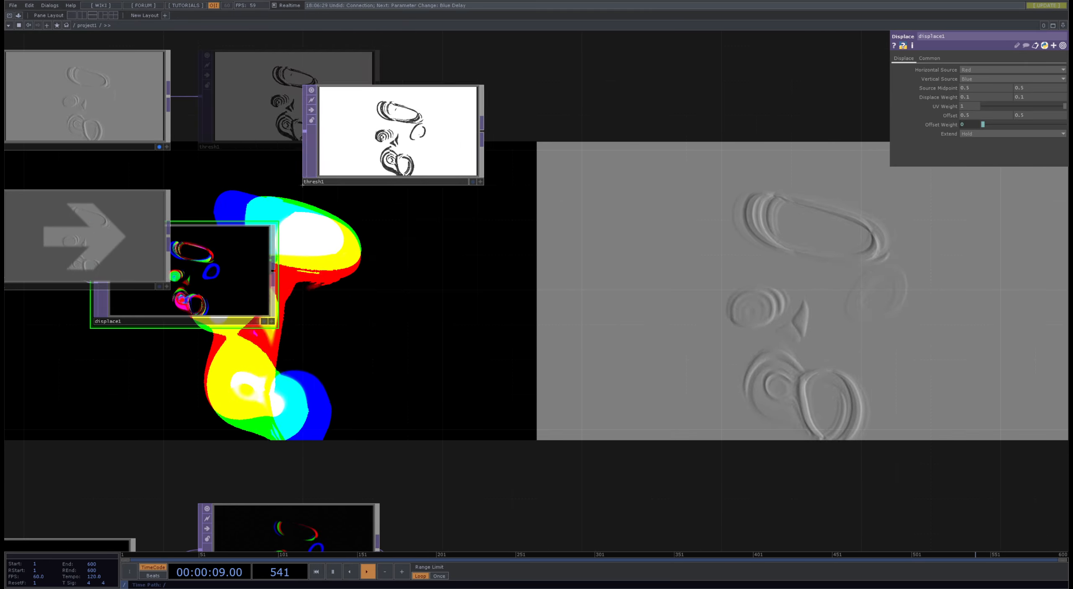
- Set thresh1's threshold to 0.53
{"action": "scroll", "coordinate": [430, 144], "scroll_direction": "up", "scroll_amount": 5}
{"action": "left_click", "coordinate": [428, 142]}
{"action": "scroll", "coordinate": [427, 141], "scroll_direction": "down", "scroll_amount": 5}
{"action": "left_click_drag", "start_coordinate": [400, 73], "coordinate": [371, 138]}
{"action": "scroll", "coordinate": [370, 160], "scroll_direction": "up", "scroll_amount": 8}
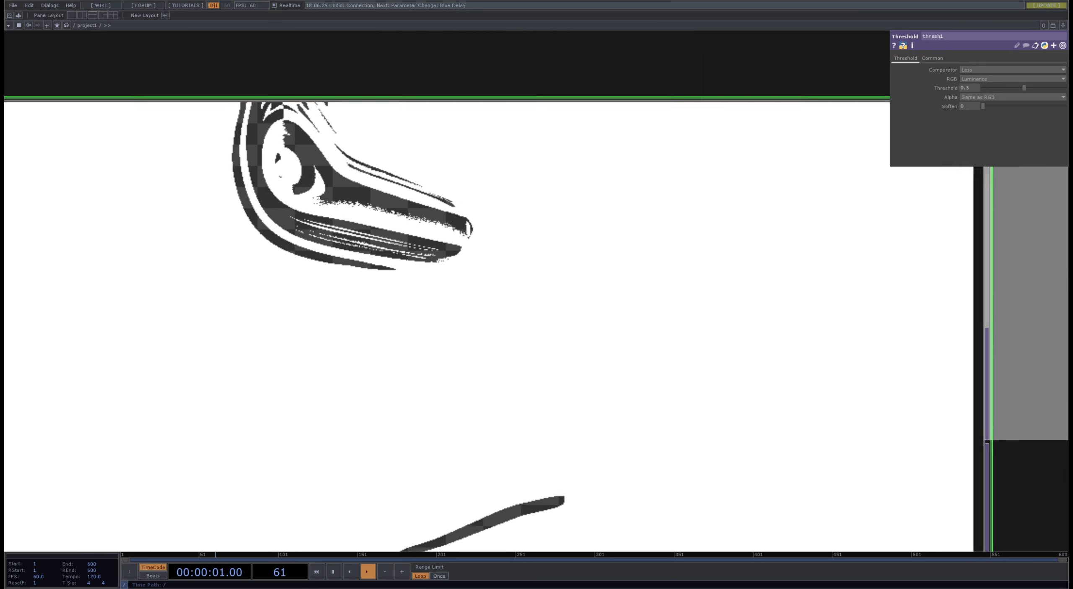
{"action": "scroll", "coordinate": [331, 221], "scroll_direction": "down", "scroll_amount": 6}
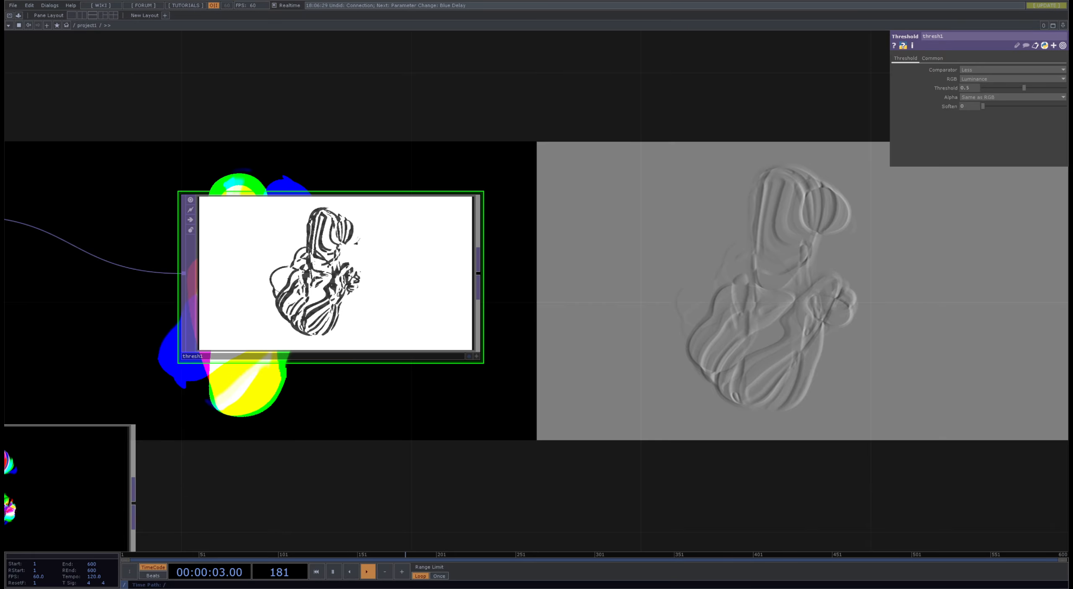
{"action": "mouse_move", "coordinate": [1016, 89]}
{"action": "left_mouse_down"}
{"action": "mouse_move", "coordinate": [1043, 88]}
{"action": "mouse_move", "coordinate": [1027, 88]}
{"action": "left_mouse_up"}
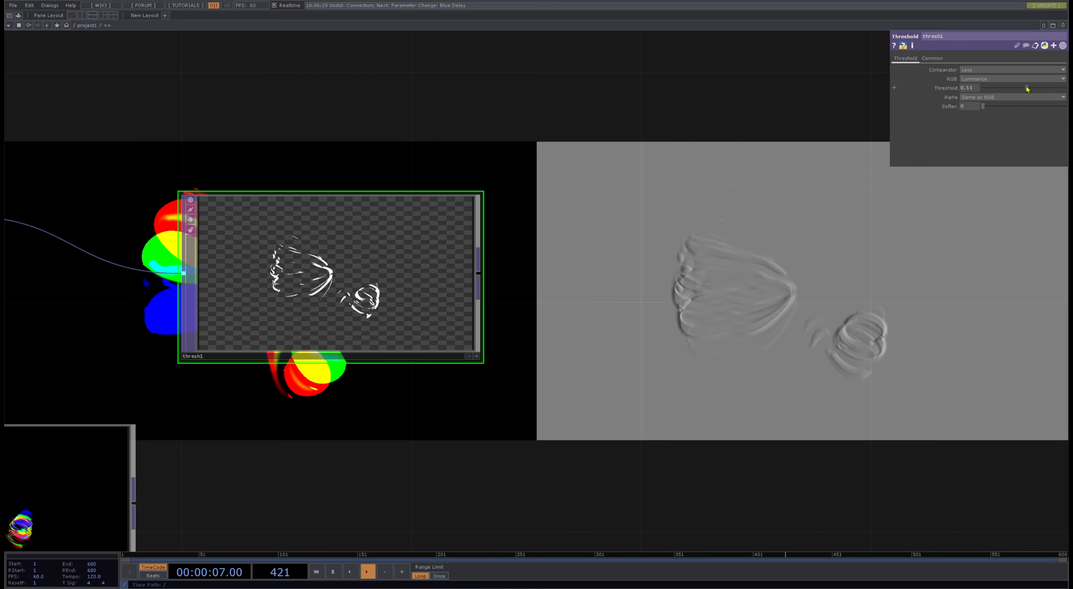
- Insert a Displace TOP between comp2 and transform2 with thresh1 as its second input and set both displace weights to 0.1
{"action": "scroll", "coordinate": [682, 313], "scroll_direction": "down", "scroll_amount": 10}
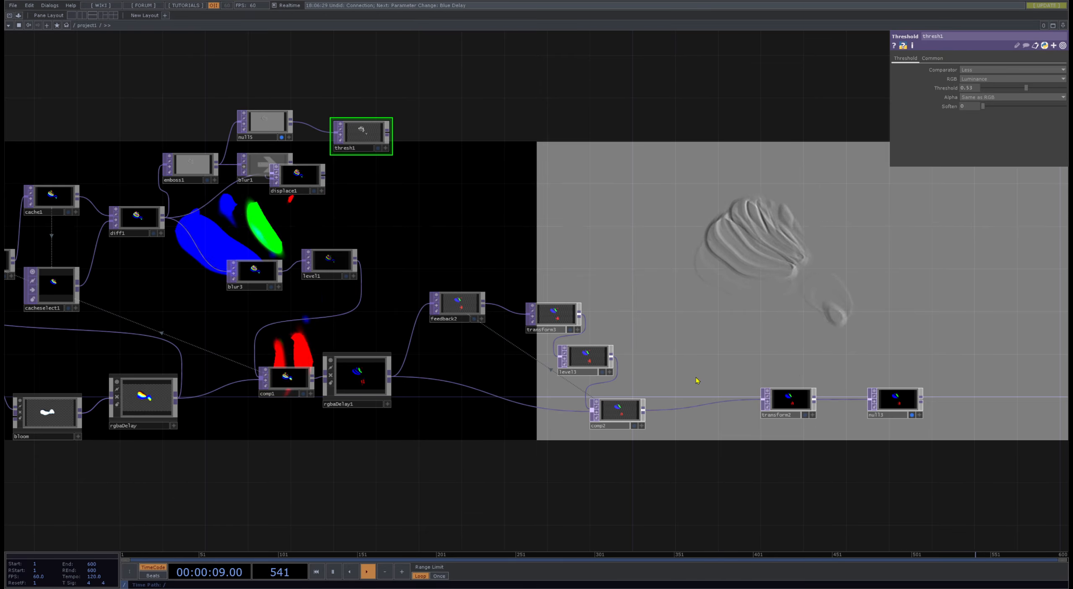
{"action": "right_click", "coordinate": [687, 398]}
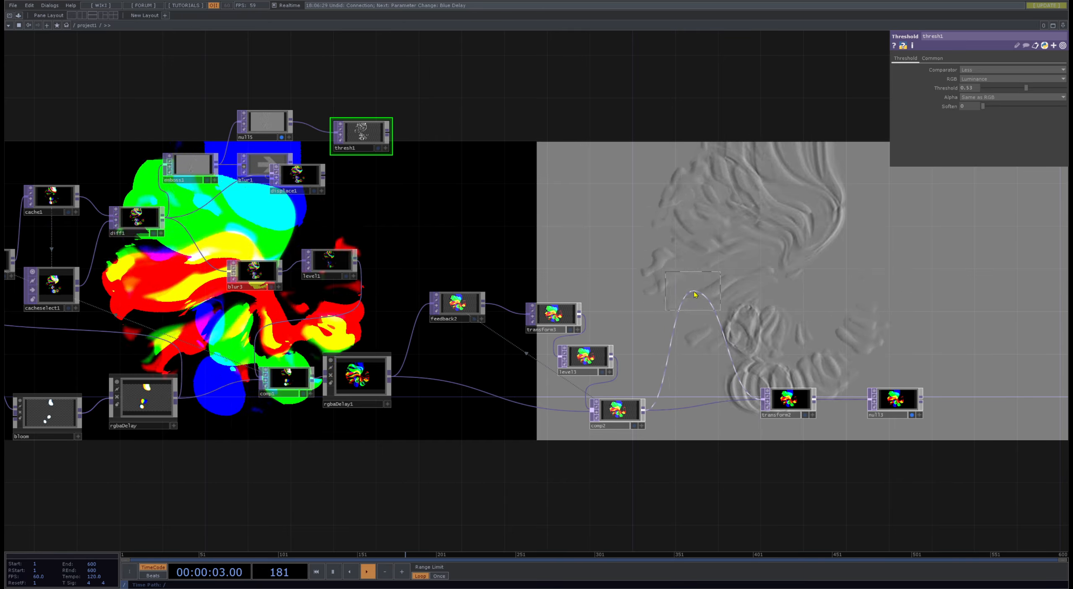
{"action": "left_click", "coordinate": [694, 295]}
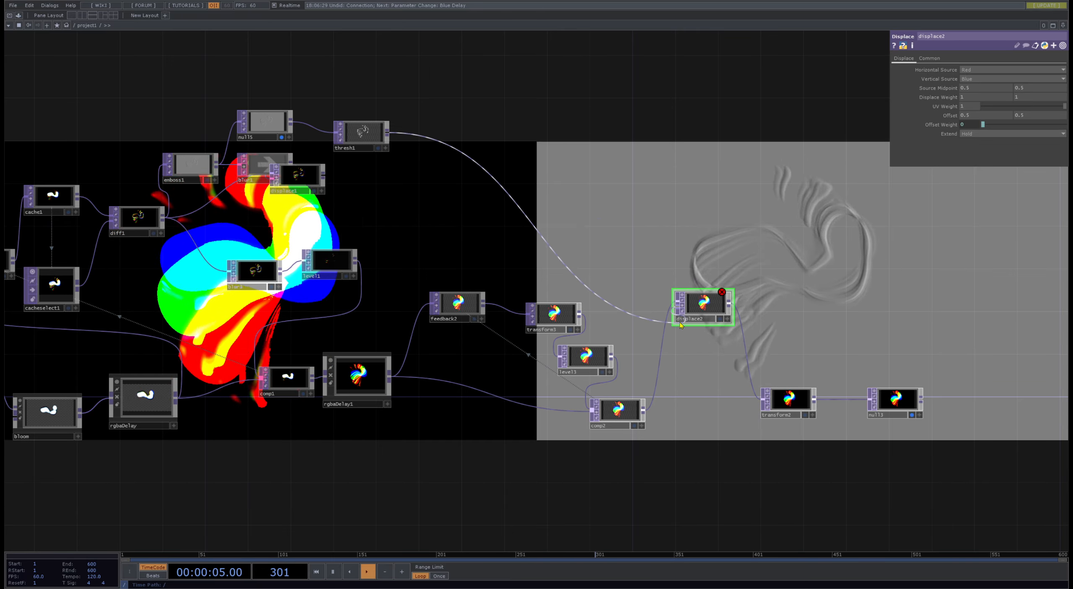
{"action": "left_click_drag", "start_coordinate": [680, 323], "coordinate": [677, 311]}
{"action": "left_click_drag", "start_coordinate": [839, 392], "coordinate": [529, 301]}
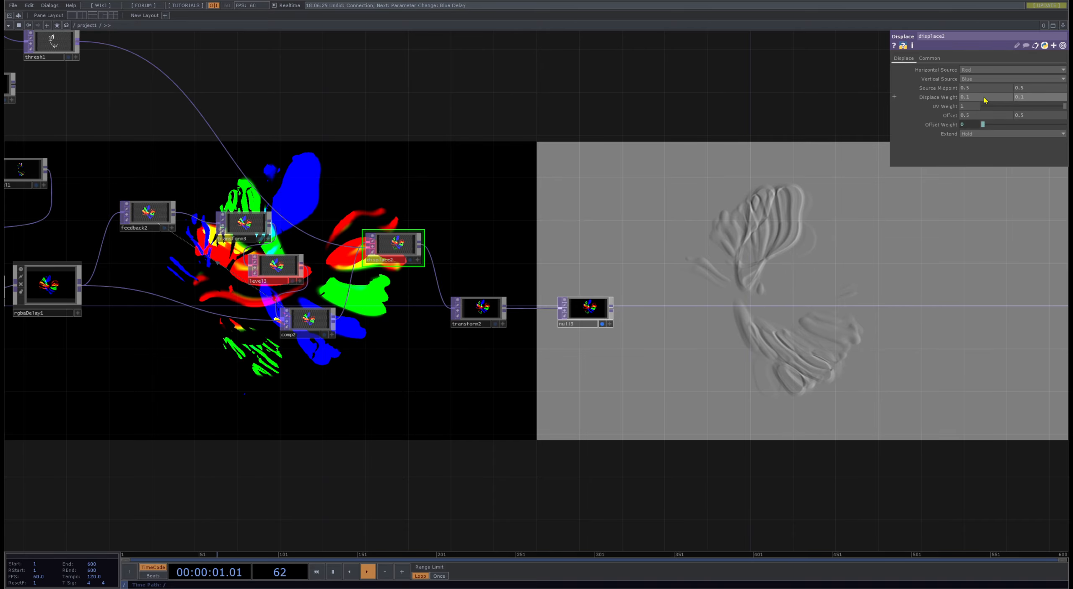
- Examine the displaced output and the network around comp1, rgbaDelay1 and the second feedback loop
{"action": "left_click_drag", "start_coordinate": [396, 391], "coordinate": [345, 227]}
{"action": "scroll", "coordinate": [481, 354], "scroll_direction": "up", "scroll_amount": 5}
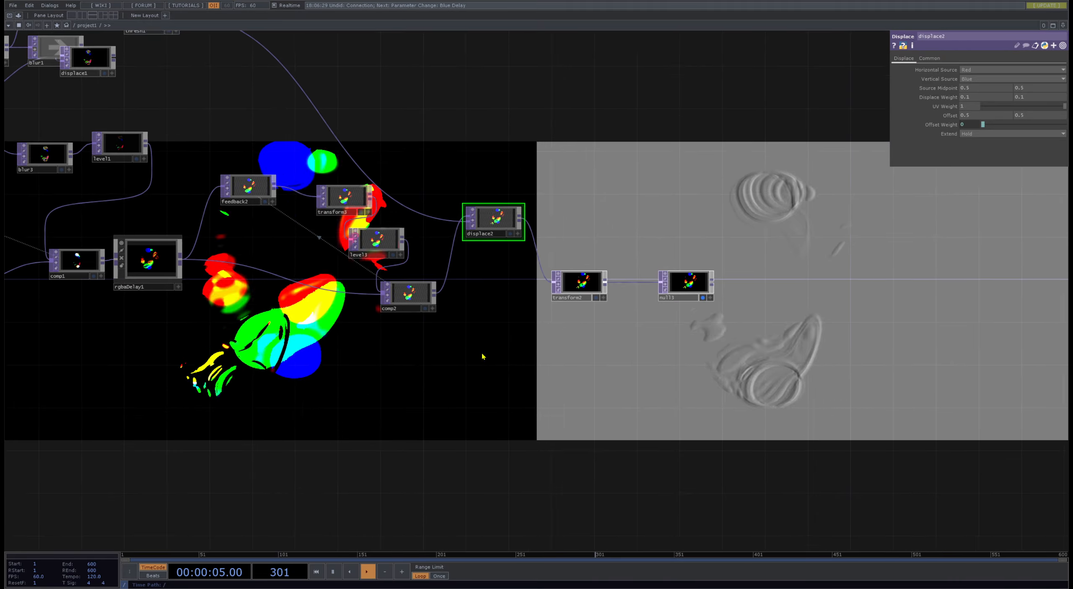
{"action": "scroll", "coordinate": [530, 311], "scroll_direction": "down", "scroll_amount": 8}
{"action": "scroll", "coordinate": [507, 335], "scroll_direction": "up", "scroll_amount": 8}
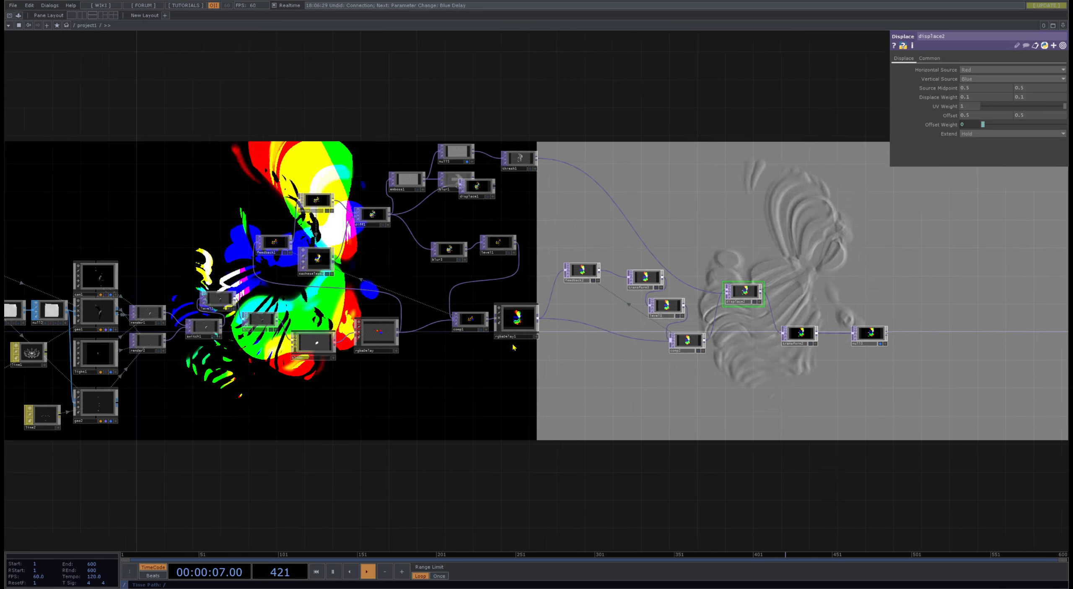
{"action": "scroll", "coordinate": [381, 390], "scroll_direction": "up", "scroll_amount": 6}
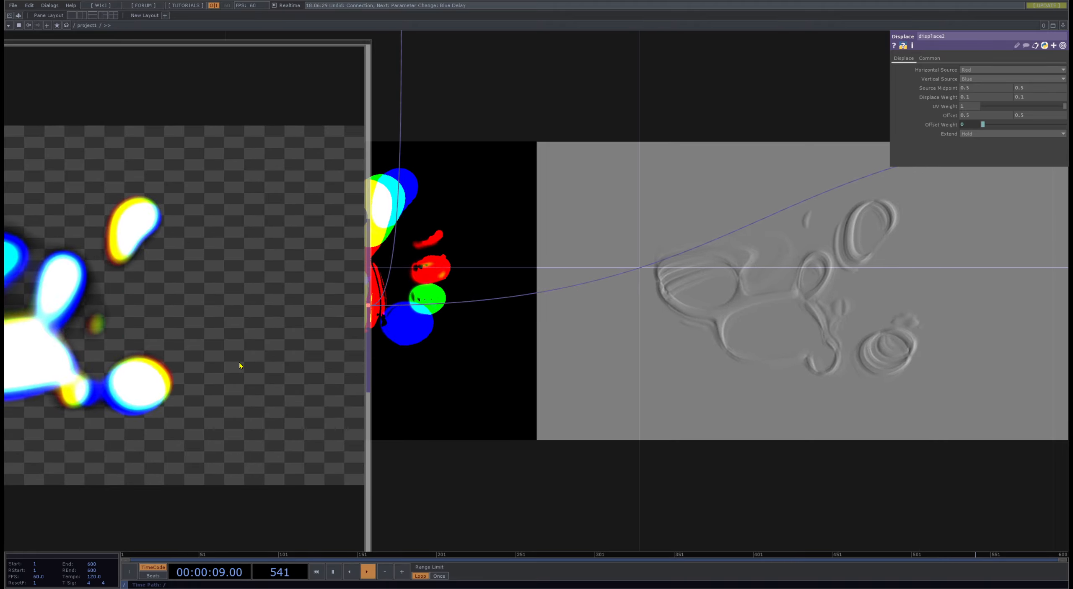
{"action": "scroll", "coordinate": [331, 431], "scroll_direction": "down", "scroll_amount": 5}
{"action": "scroll", "coordinate": [426, 390], "scroll_direction": "down", "scroll_amount": 6}
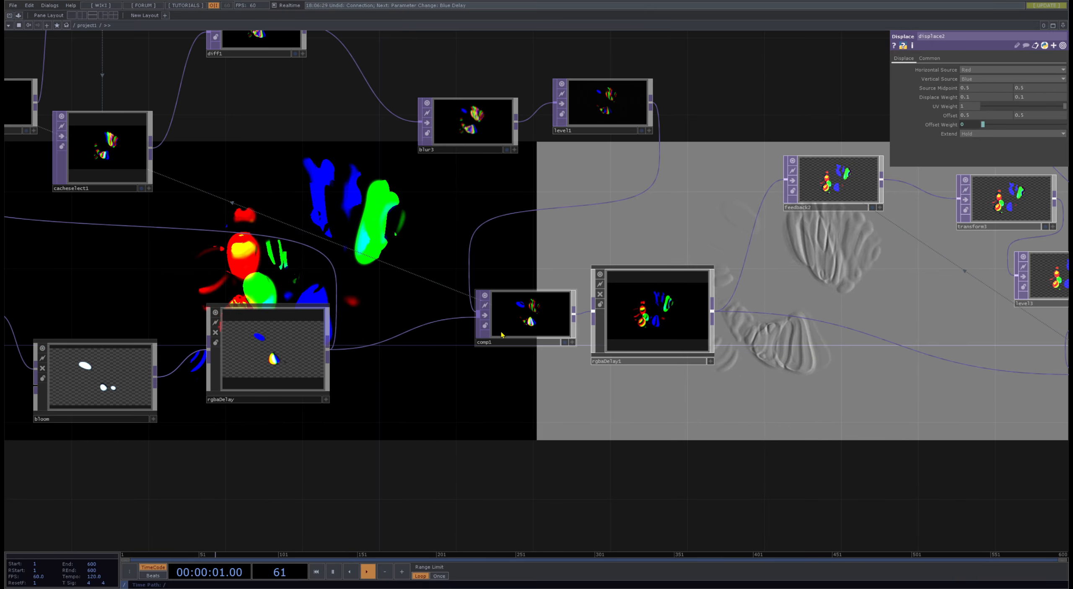
{"action": "scroll", "coordinate": [505, 321], "scroll_direction": "up", "scroll_amount": 10}
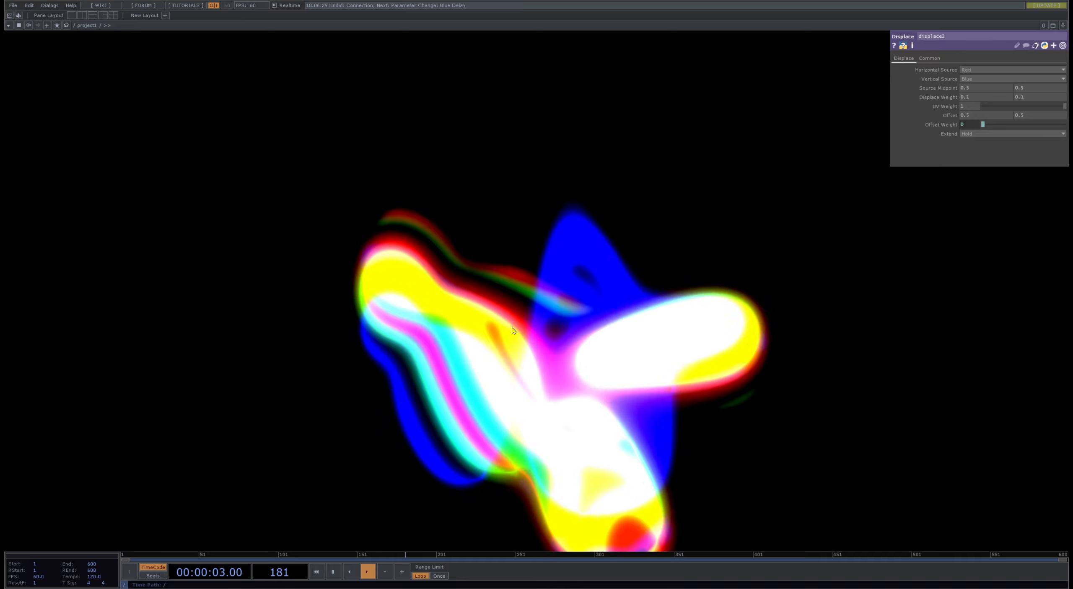
- Connect comp1 directly to comp2, bypassing rgbaDelay1, and move rgbaDelay1 closer above comp1
{"action": "scroll", "coordinate": [510, 325], "scroll_direction": "down", "scroll_amount": 5}
{"action": "left_click_drag", "start_coordinate": [574, 326], "coordinate": [547, 435]}
{"action": "left_click", "coordinate": [556, 435]}
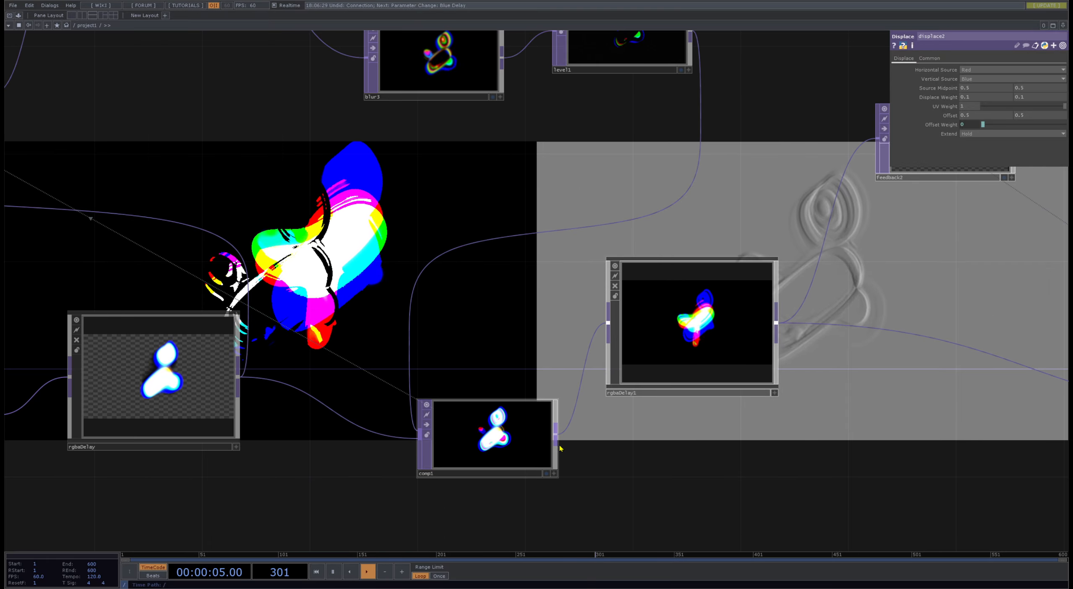
{"action": "left_click", "coordinate": [875, 330]}
{"action": "left_click_drag", "start_coordinate": [752, 338], "coordinate": [671, 259]}
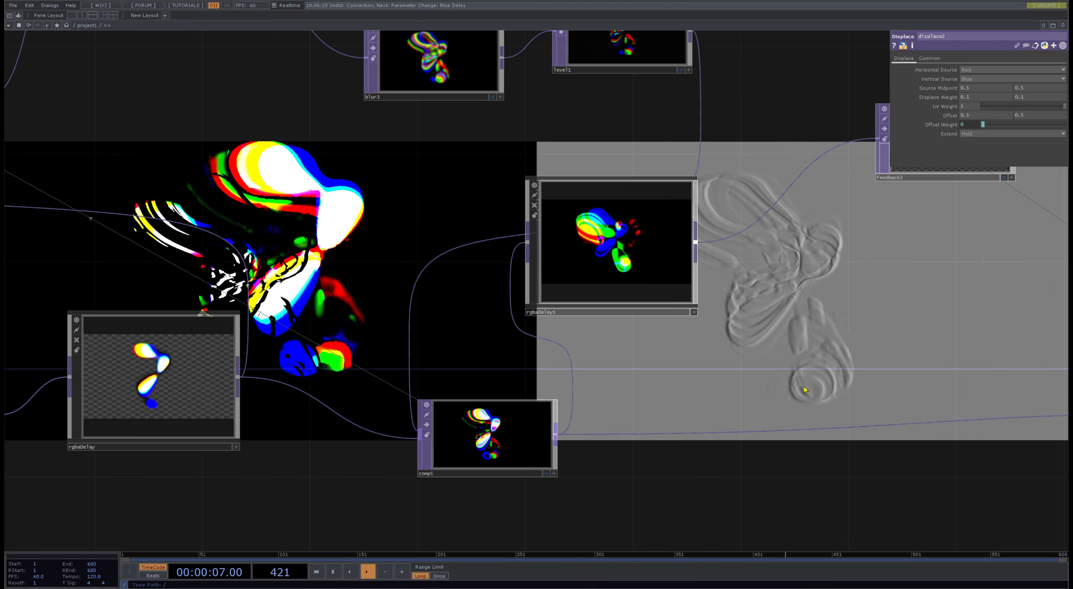
- Add a Null TOP fed by comp1 below the second feedback loop and connect it to transform2 in place of displace2
{"action": "scroll", "coordinate": [759, 379], "scroll_direction": "down", "scroll_amount": 3}
{"action": "left_click_drag", "start_coordinate": [716, 434], "coordinate": [583, 367]}
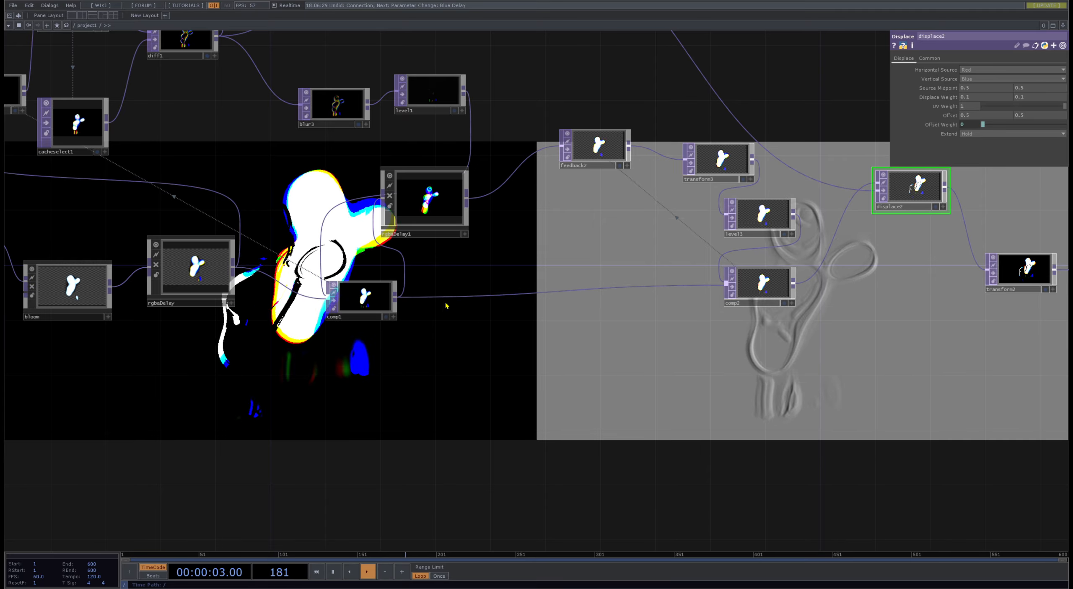
{"action": "left_click", "coordinate": [365, 277]}
{"action": "left_click", "coordinate": [841, 407]}
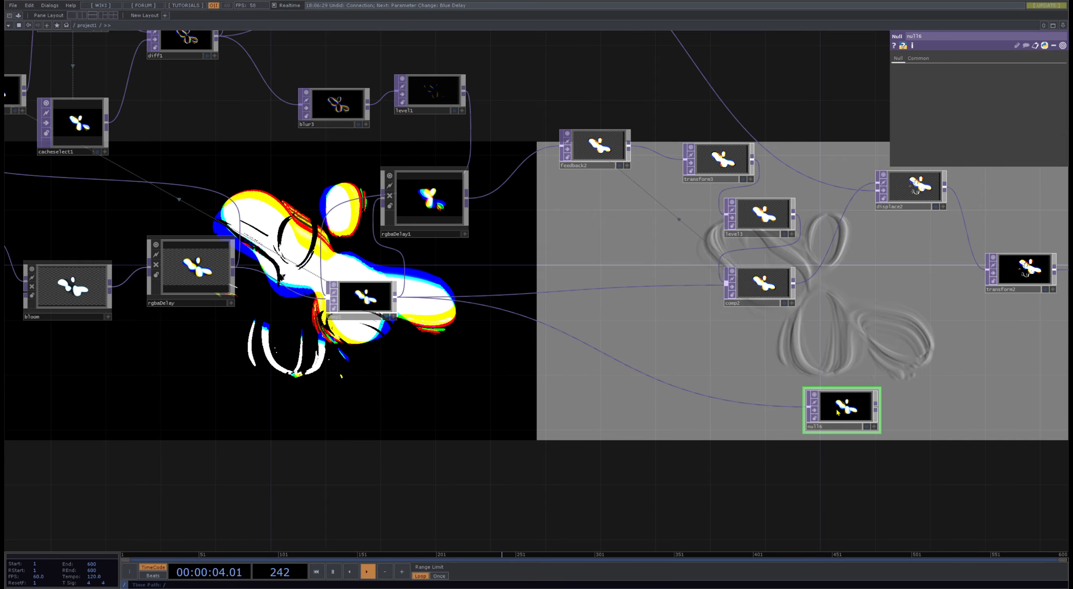
{"action": "left_click", "coordinate": [876, 406]}
{"action": "left_click", "coordinate": [991, 274]}
- Move transform2 and the output null further away from displace2, and bring null6 closer beneath comp2
{"action": "left_click_drag", "start_coordinate": [936, 450], "coordinate": [457, 361]}
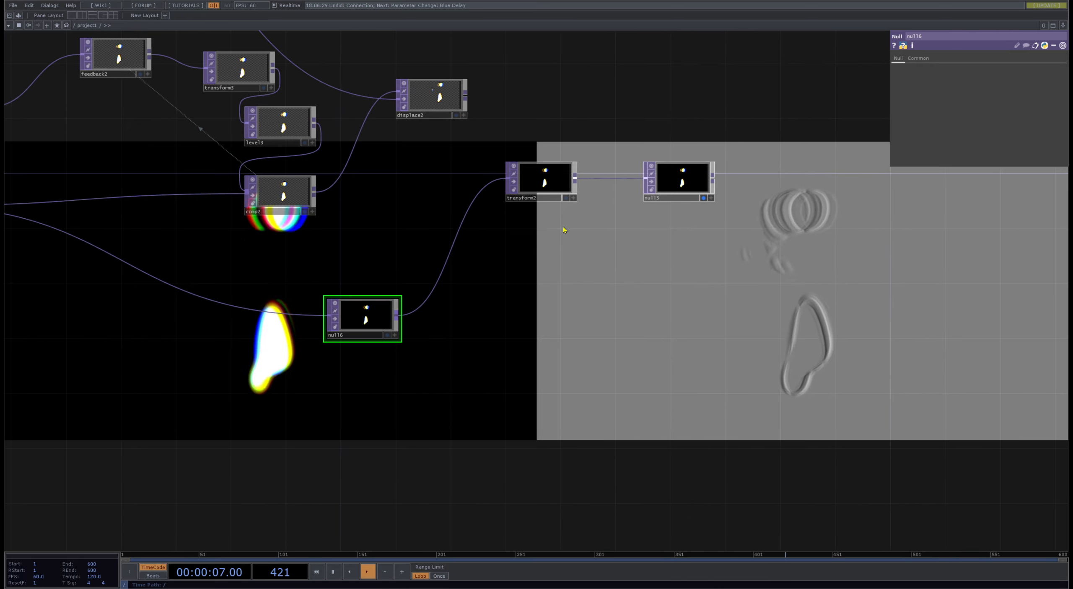
{"action": "left_click_drag", "start_coordinate": [641, 134], "coordinate": [261, 296]}
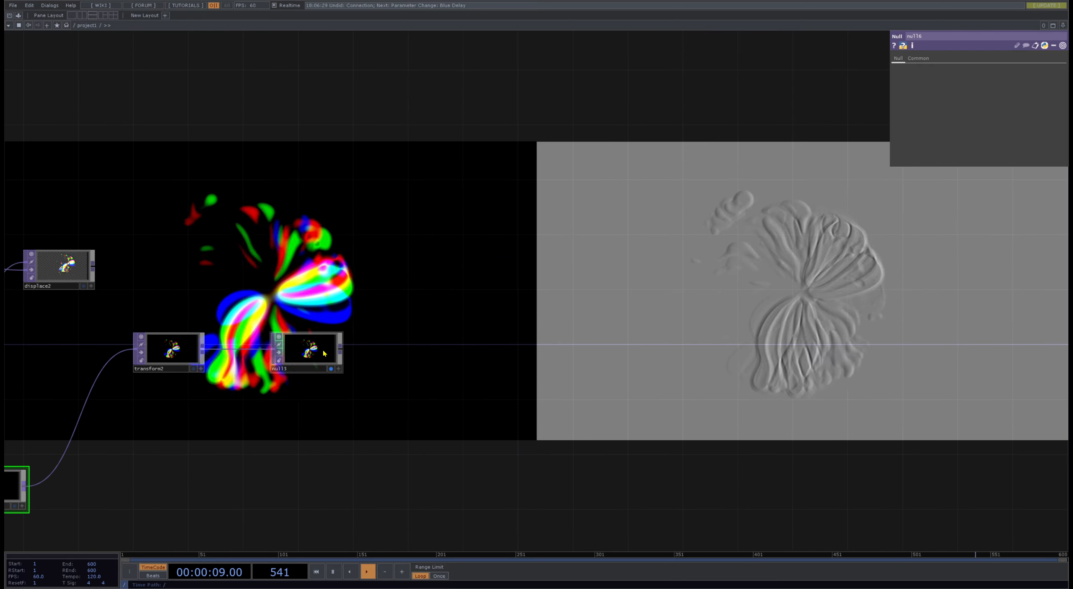
{"action": "left_click_drag", "start_coordinate": [318, 352], "coordinate": [455, 366]}
{"action": "left_click_drag", "start_coordinate": [189, 352], "coordinate": [340, 366]}
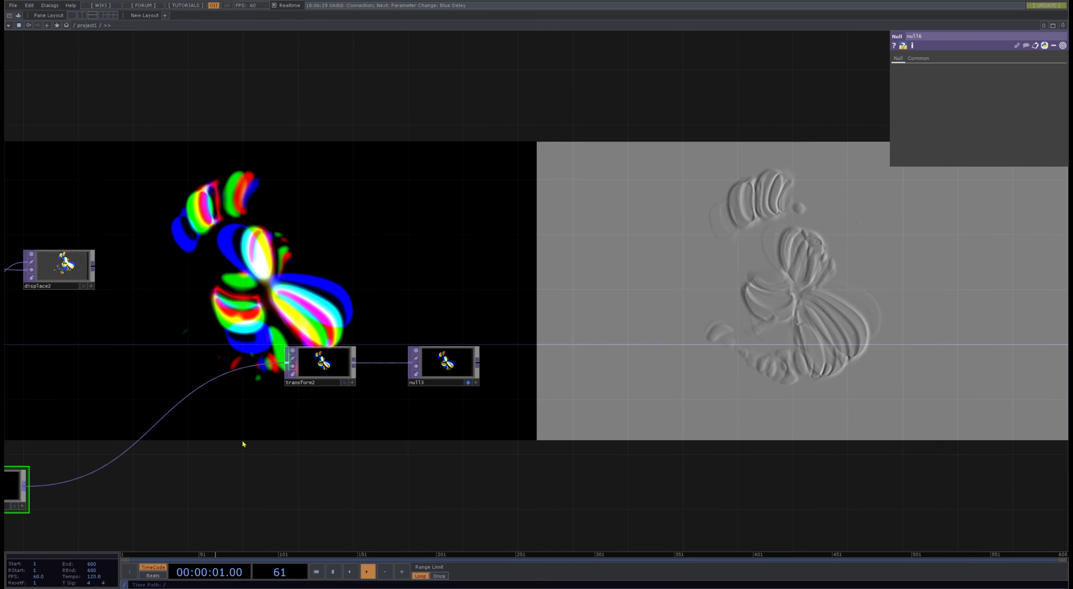
{"action": "left_click_drag", "start_coordinate": [416, 166], "coordinate": [839, 178]}
{"action": "scroll", "coordinate": [560, 191], "scroll_direction": "down", "scroll_amount": 3}
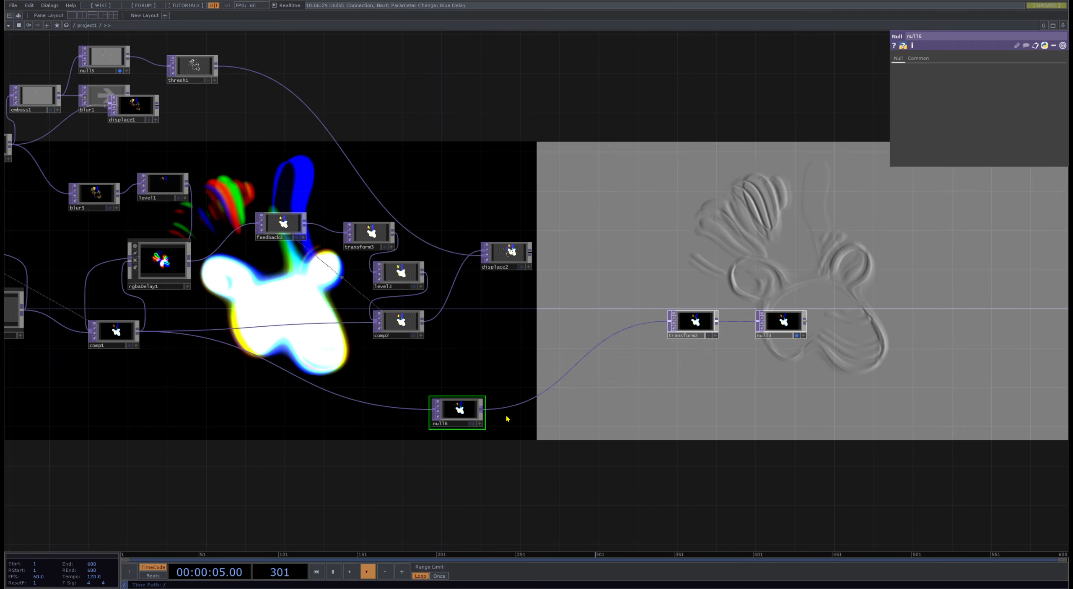
{"action": "left_click_drag", "start_coordinate": [468, 408], "coordinate": [438, 380]}
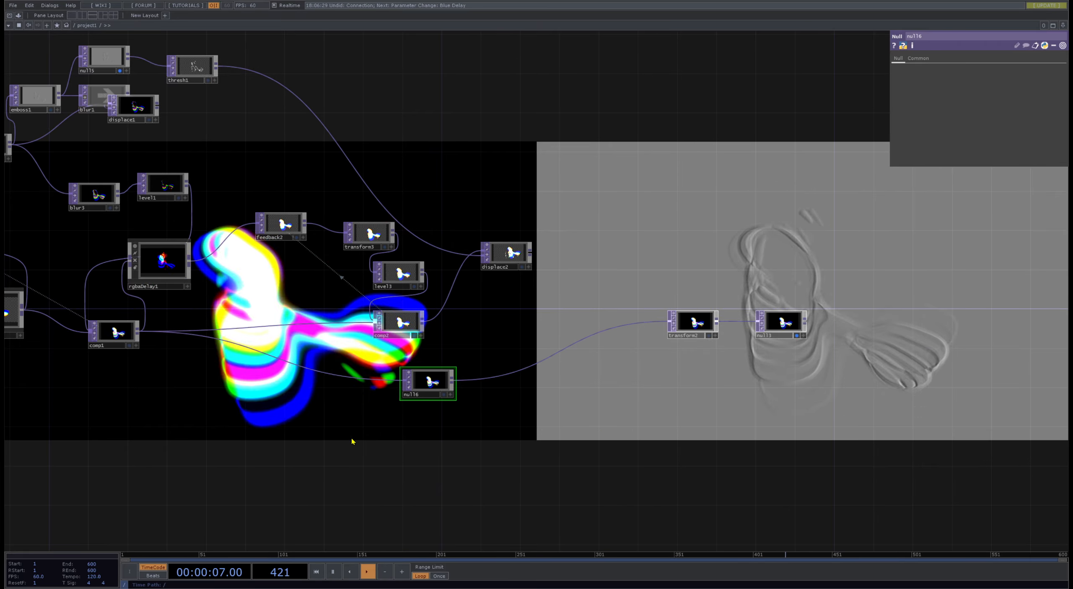
- Examine the start of the network and the rotation parameters of geo1 and transform1
{"action": "left_click_drag", "start_coordinate": [263, 435], "coordinate": [805, 400]}
{"action": "middle_click_drag", "start_coordinate": [805, 400], "coordinate": [597, 376]}
{"action": "middle_click_drag", "start_coordinate": [318, 323], "coordinate": [661, 196]}
{"action": "middle_click_drag", "start_coordinate": [788, 147], "coordinate": [750, 400]}
{"action": "left_click_drag", "start_coordinate": [750, 403], "coordinate": [236, 466]}
{"action": "left_click", "coordinate": [420, 285]}
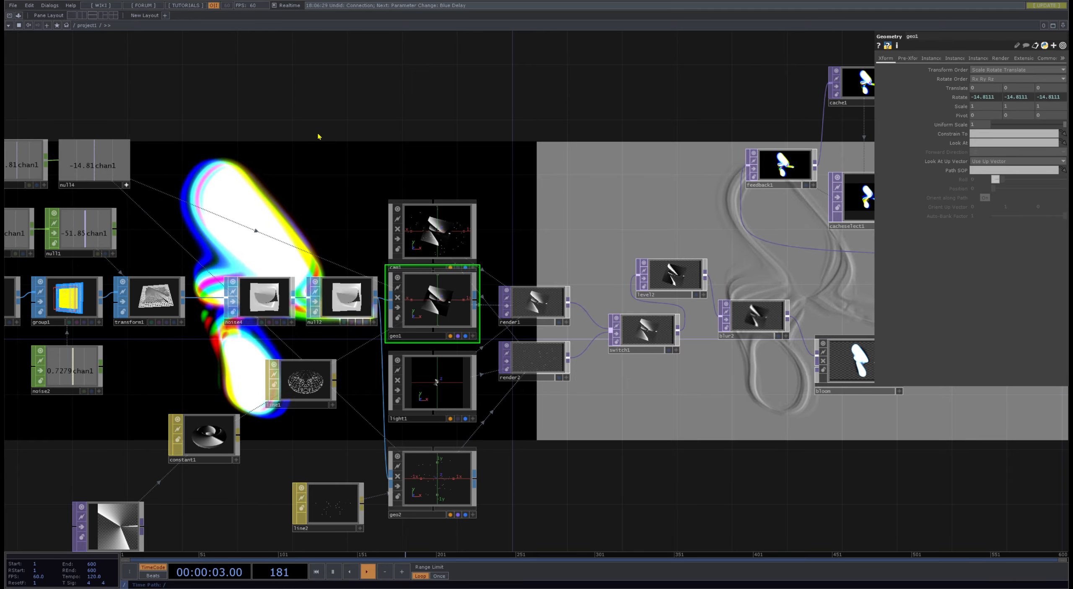
{"action": "left_click_drag", "start_coordinate": [281, 137], "coordinate": [402, 161]}
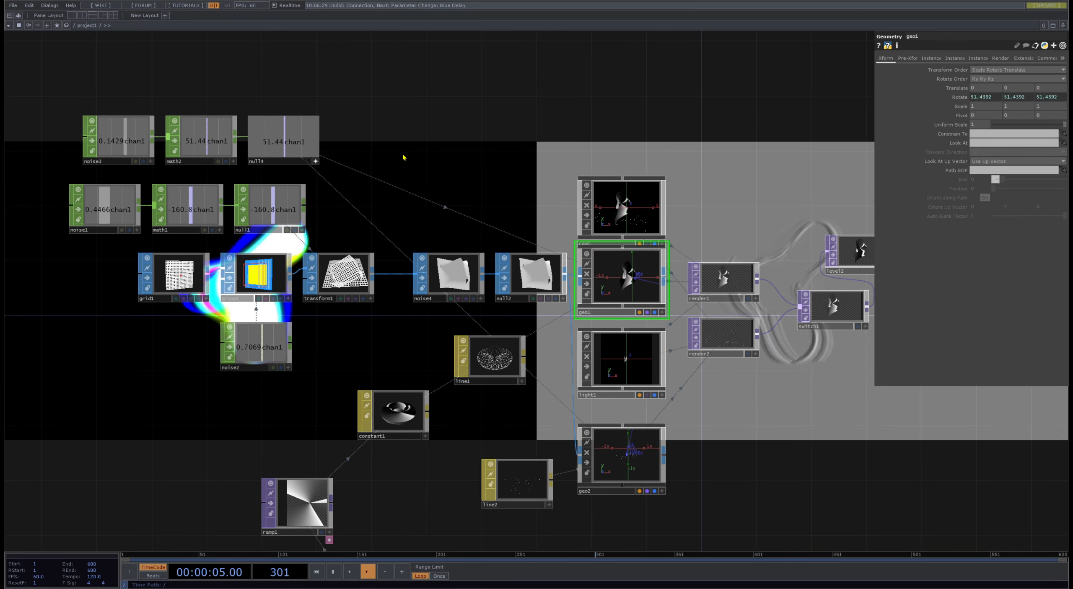
{"action": "left_click", "coordinate": [351, 261]}
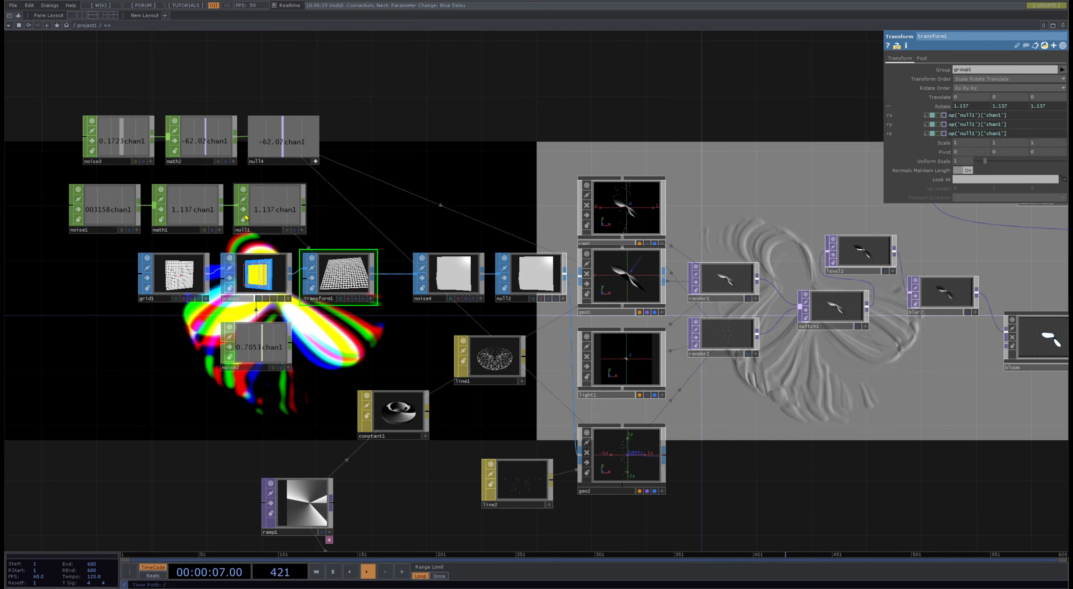
- Duplicate the noise3, math2 and null4 chain and place the copy above the existing noise chains
{"action": "left_click", "coordinate": [121, 147]}
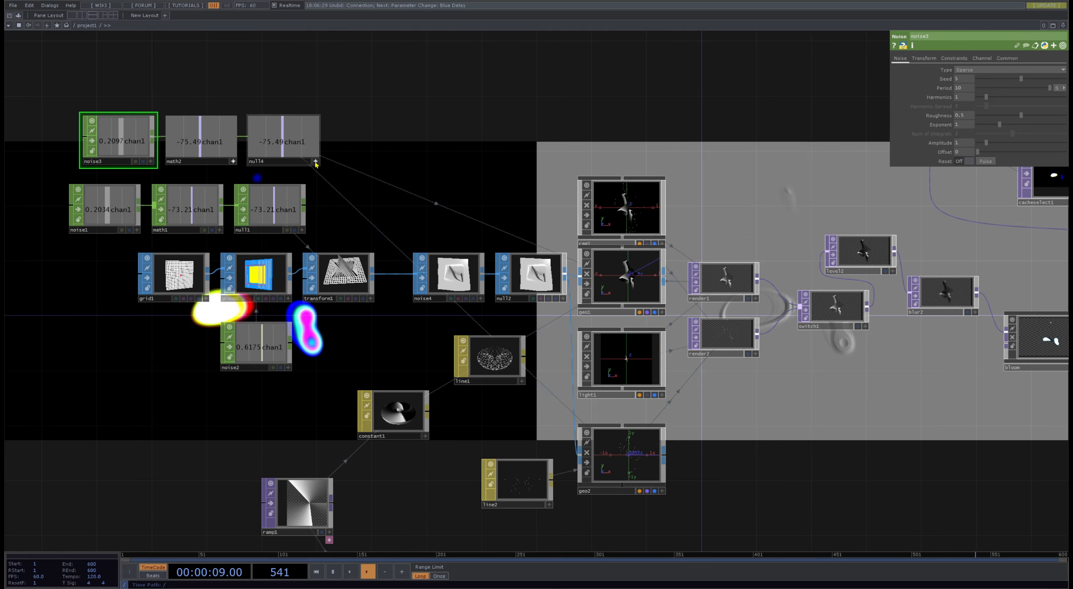
{"action": "left_click", "coordinate": [237, 163]}
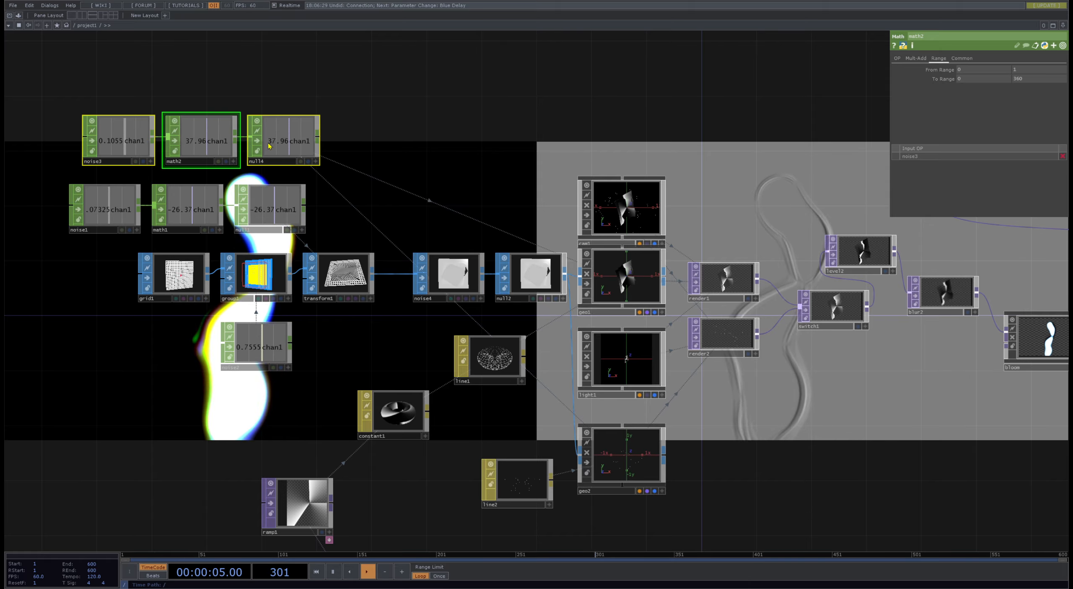
{"action": "left_click_drag", "start_coordinate": [288, 221], "coordinate": [461, 81]}
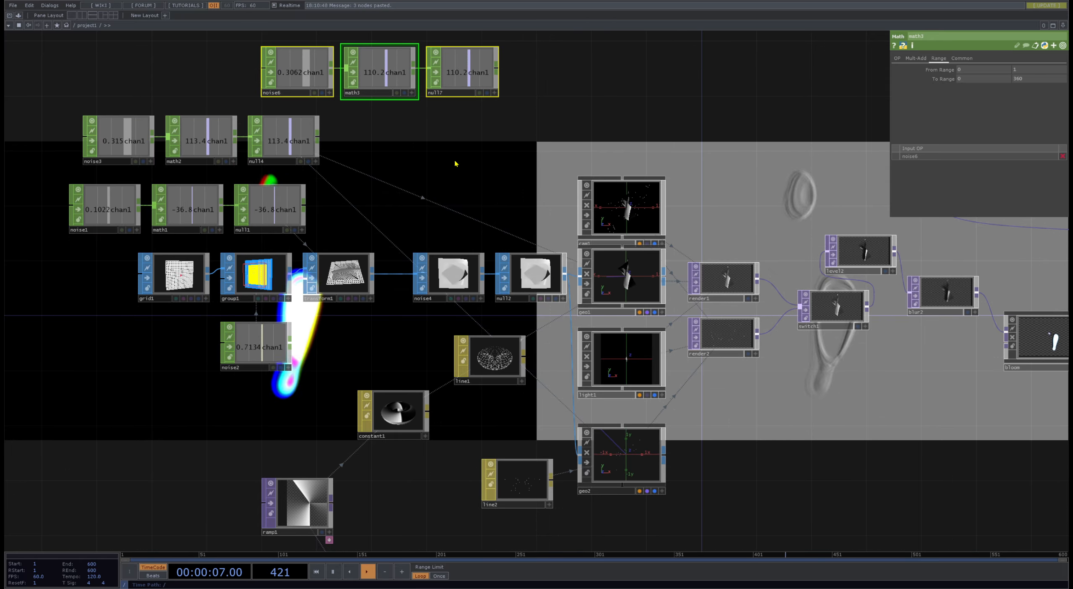
- Set noise6's amplitude to 0.2 and offset to 1, and drive transform1's three scale values with null7's channel
{"action": "left_click", "coordinate": [293, 71]}
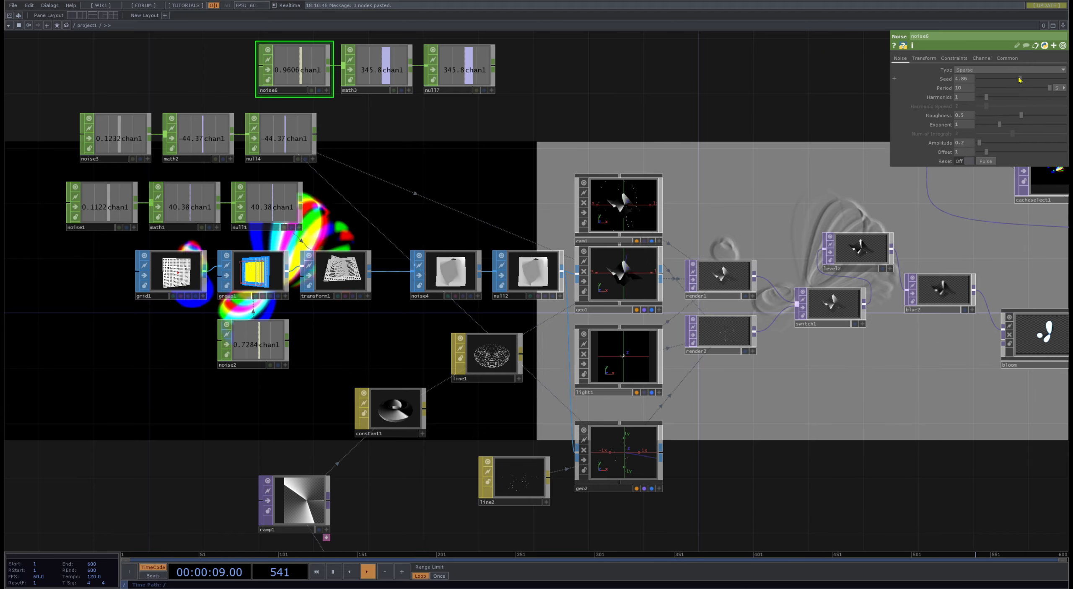
{"action": "left_click", "coordinate": [351, 283]}
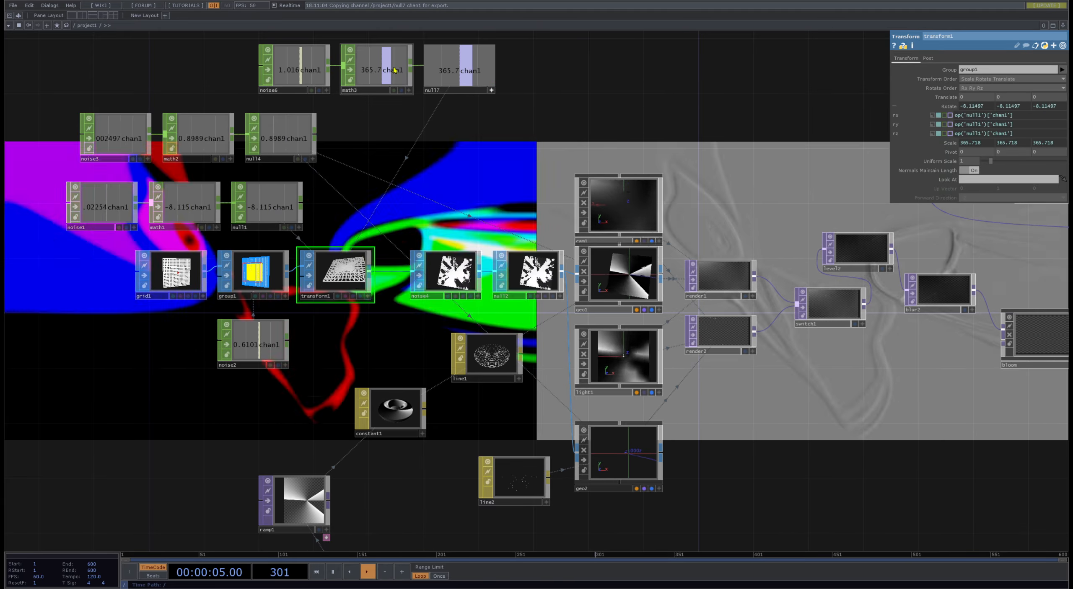
- Try raising switch1's index to blend the second render into the first
{"action": "left_click_drag", "start_coordinate": [652, 84], "coordinate": [598, 420]}
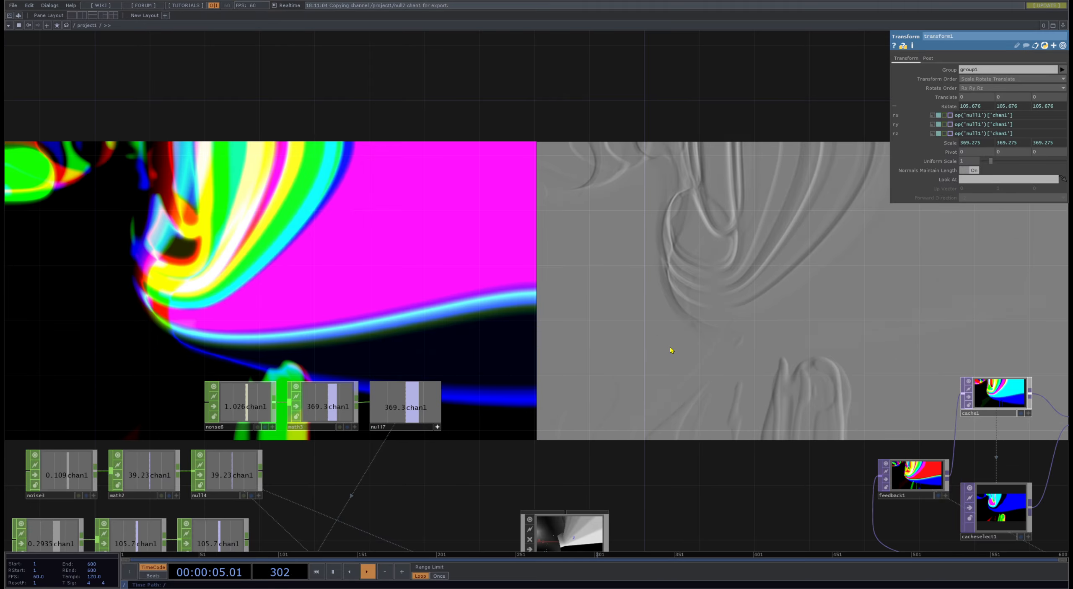
{"action": "left_click_drag", "start_coordinate": [750, 520], "coordinate": [586, 380]}
{"action": "scroll", "coordinate": [586, 381], "scroll_direction": "down", "scroll_amount": 5}
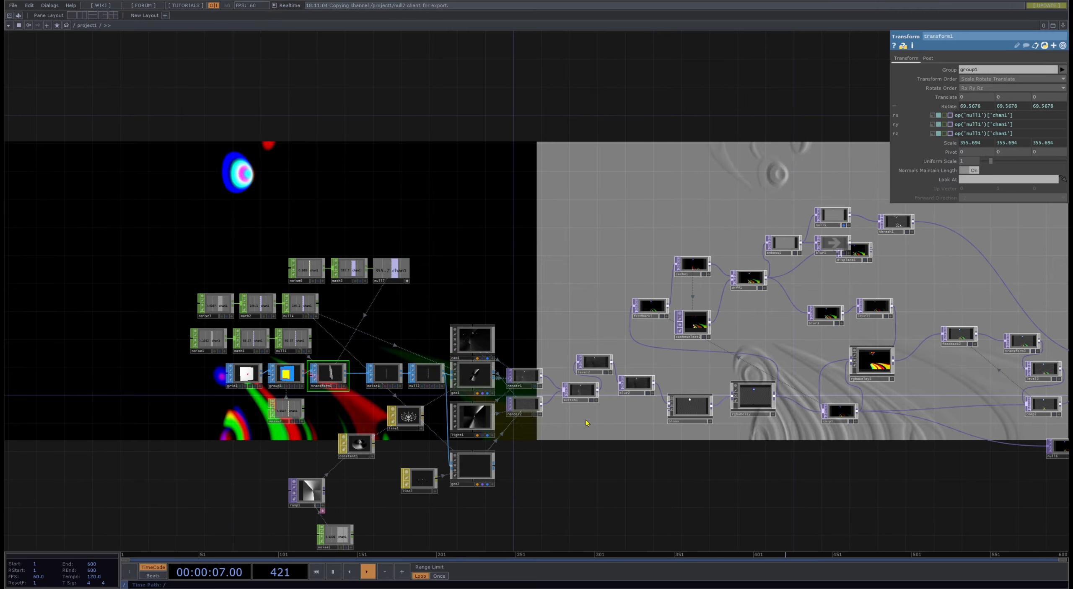
{"action": "left_click", "coordinate": [581, 395]}
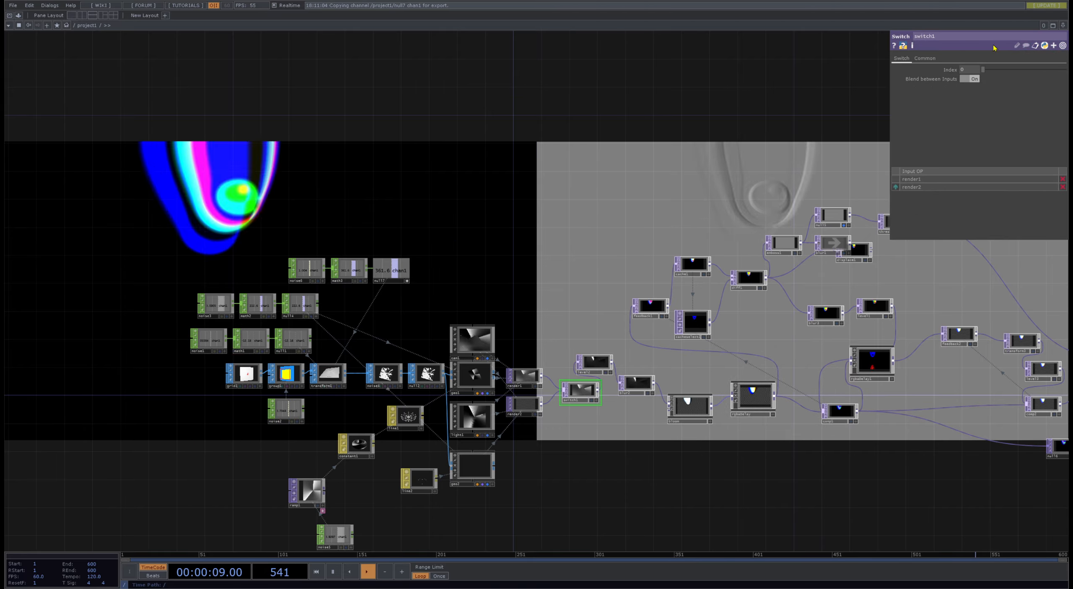
{"action": "left_click_drag", "start_coordinate": [983, 70], "coordinate": [1000, 72]}
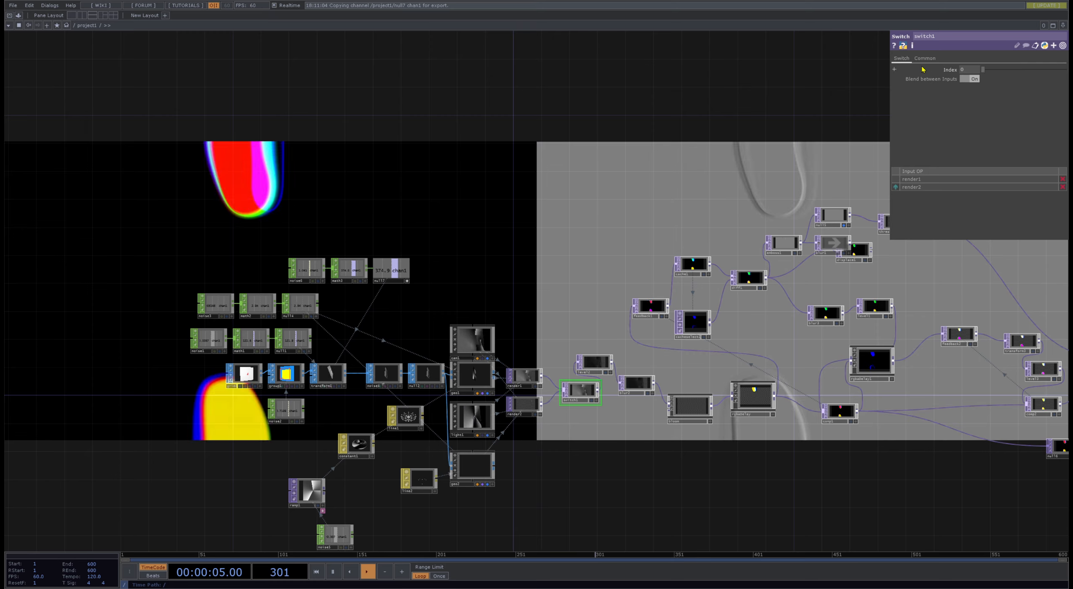
- Examine geo2, both renders, switch1 and the blur2 settings while the scaled grid animates
{"action": "scroll", "coordinate": [392, 444], "scroll_direction": "up", "scroll_amount": 8}
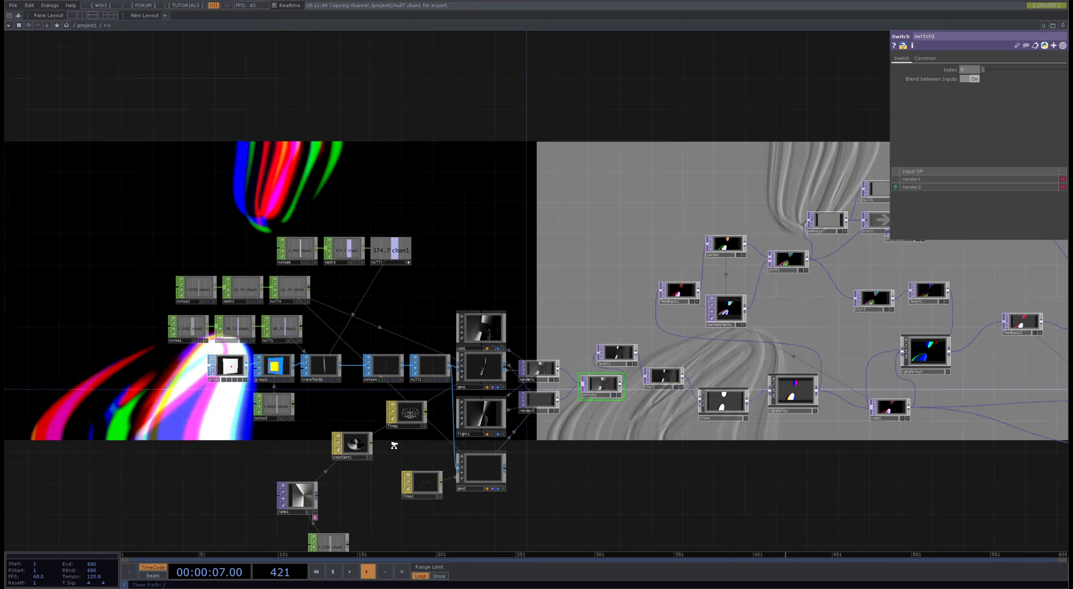
{"action": "left_click_drag", "start_coordinate": [454, 438], "coordinate": [328, 154]}
{"action": "left_click_drag", "start_coordinate": [807, 141], "coordinate": [578, 218]}
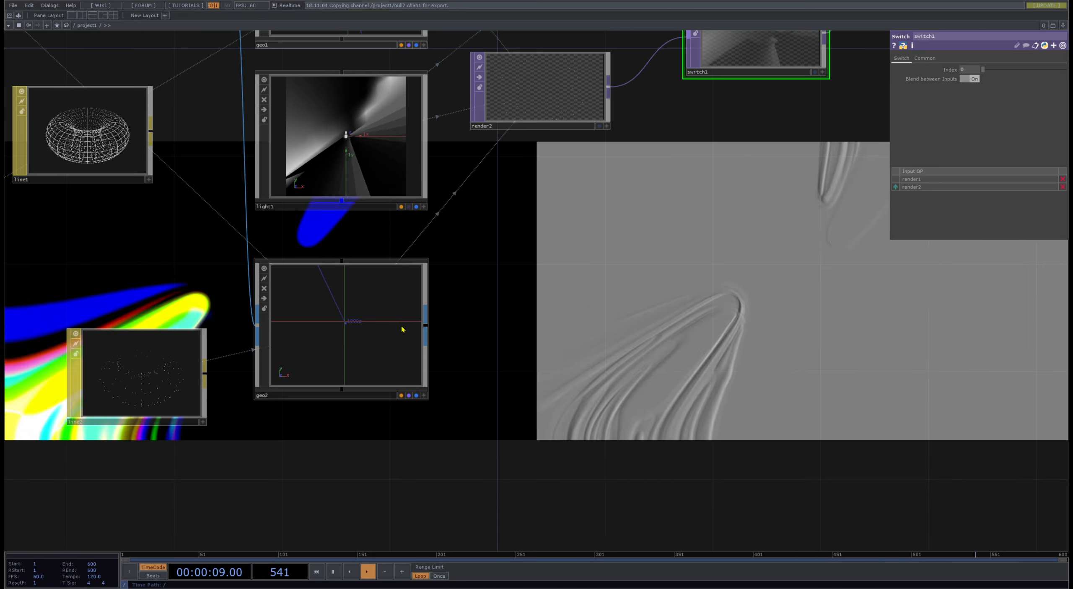
{"action": "scroll", "coordinate": [359, 320], "scroll_direction": "up", "scroll_amount": 6}
{"action": "scroll", "coordinate": [356, 321], "scroll_direction": "down", "scroll_amount": 8}
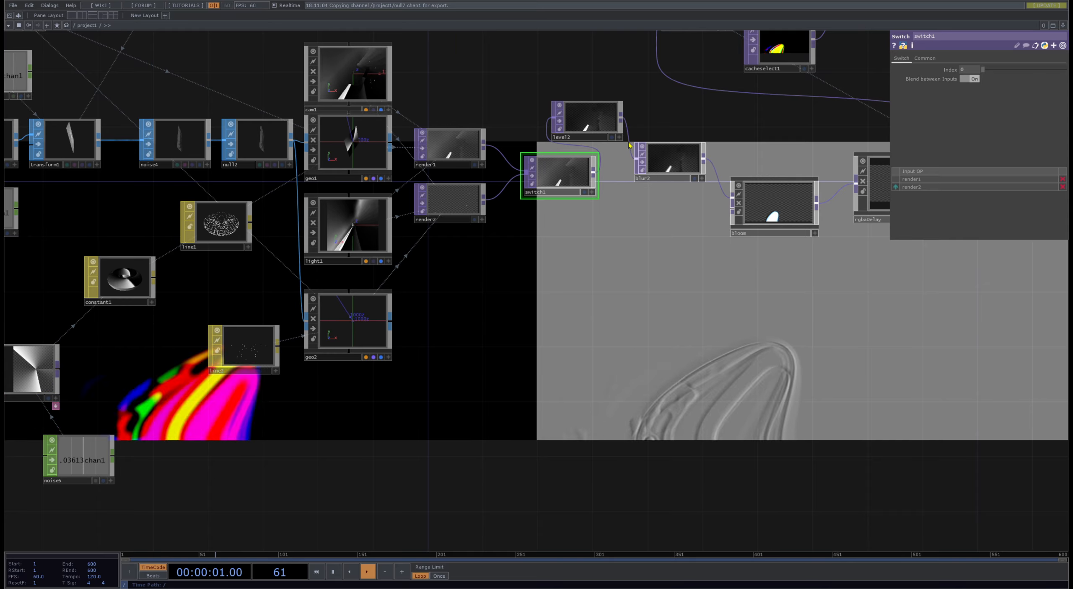
{"action": "scroll", "coordinate": [461, 213], "scroll_direction": "up", "scroll_amount": 6}
{"action": "scroll", "coordinate": [480, 211], "scroll_direction": "up", "scroll_amount": 3}
{"action": "scroll", "coordinate": [462, 187], "scroll_direction": "down", "scroll_amount": 8}
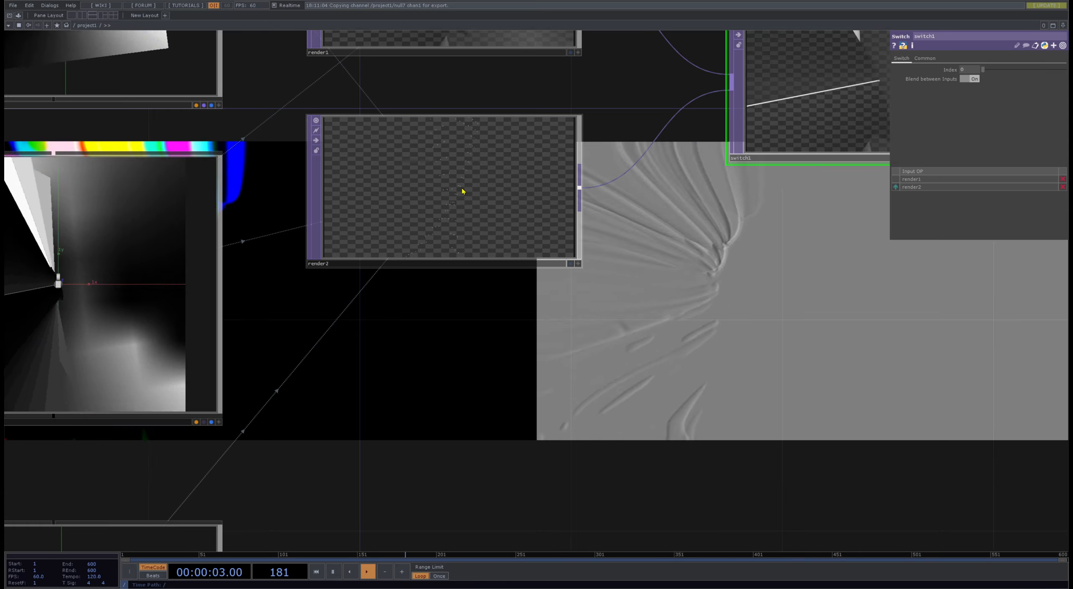
{"action": "left_click_drag", "start_coordinate": [716, 271], "coordinate": [684, 327]}
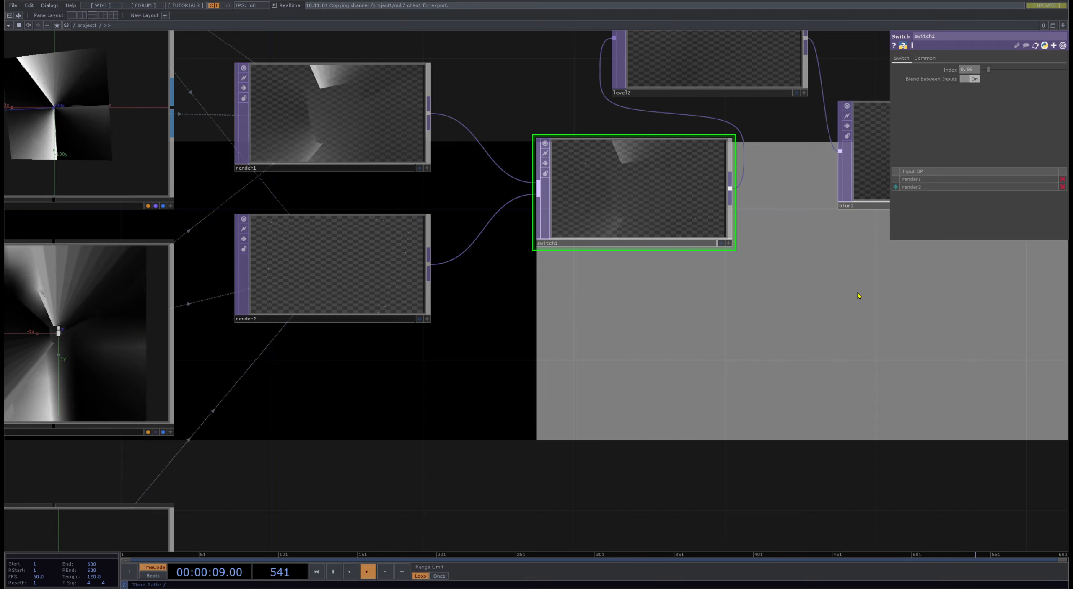
{"action": "left_click_drag", "start_coordinate": [502, 146], "coordinate": [469, 232]}
{"action": "left_click_drag", "start_coordinate": [529, 96], "coordinate": [510, 340]}
{"action": "scroll", "coordinate": [510, 339], "scroll_direction": "down", "scroll_amount": 7}
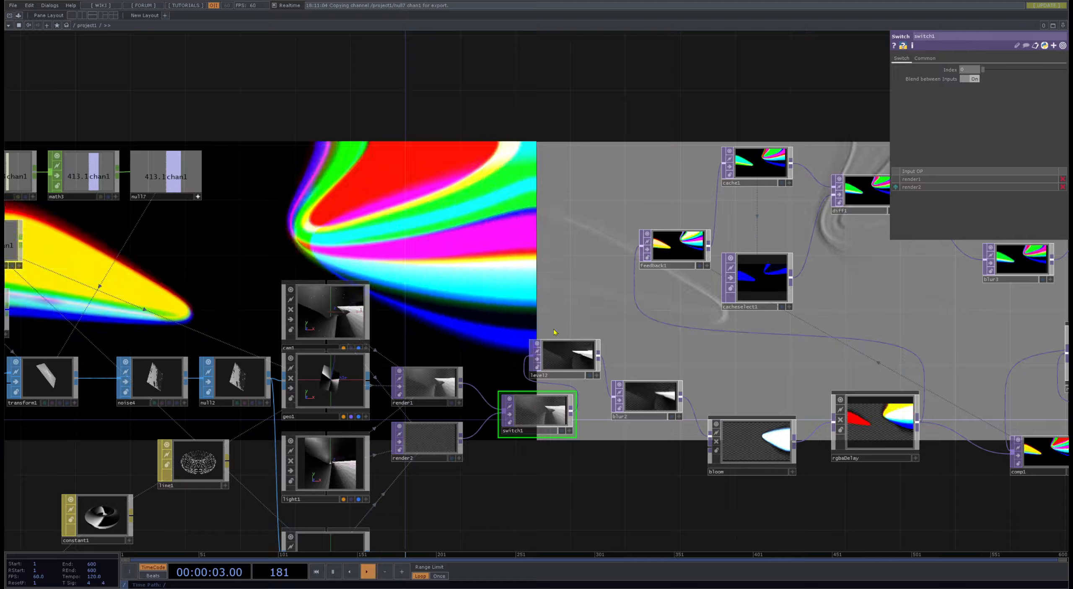
{"action": "scroll", "coordinate": [590, 416], "scroll_direction": "up", "scroll_amount": 7}
{"action": "left_click", "coordinate": [713, 393]}
{"action": "scroll", "coordinate": [688, 275], "scroll_direction": "down", "scroll_amount": 7}
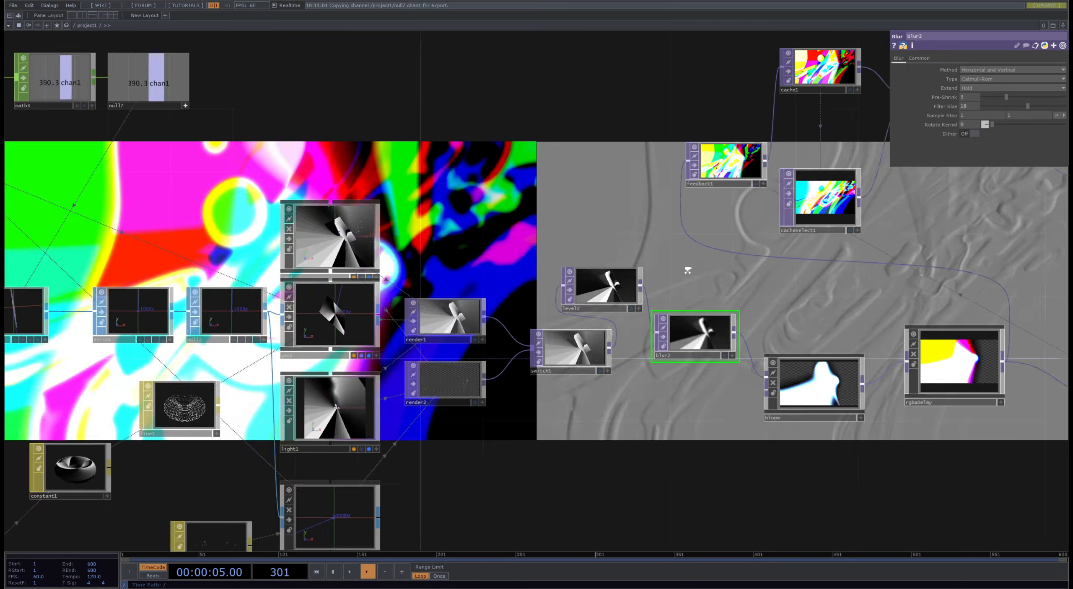
- Move null6 further away from transform2 to line it up beneath comp2
{"action": "left_click_drag", "start_coordinate": [670, 442], "coordinate": [304, 128]}
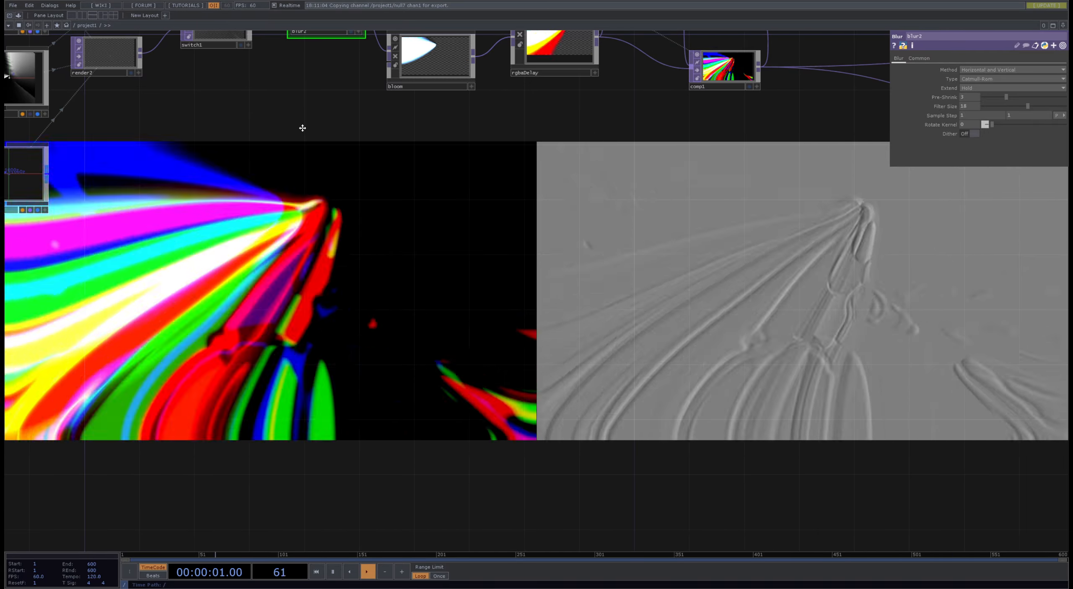
{"action": "left_click_drag", "start_coordinate": [888, 285], "coordinate": [686, 319]}
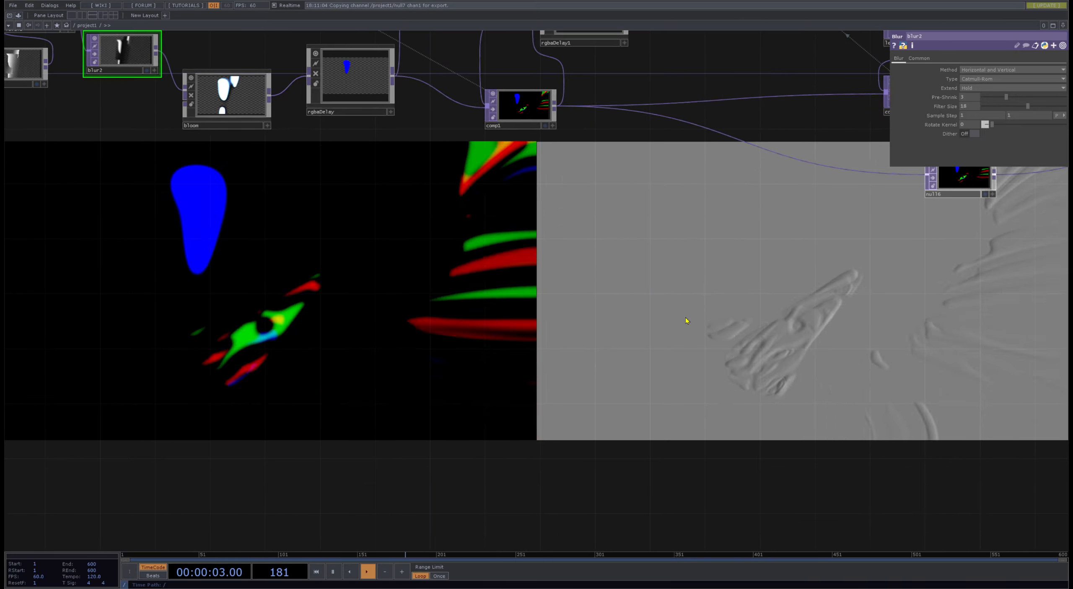
{"action": "scroll", "coordinate": [686, 319], "scroll_direction": "down", "scroll_amount": 7}
{"action": "scroll", "coordinate": [653, 349], "scroll_direction": "up", "scroll_amount": 8}
{"action": "left_click_drag", "start_coordinate": [653, 349], "coordinate": [665, 349]}
{"action": "scroll", "coordinate": [481, 363], "scroll_direction": "down", "scroll_amount": 7}
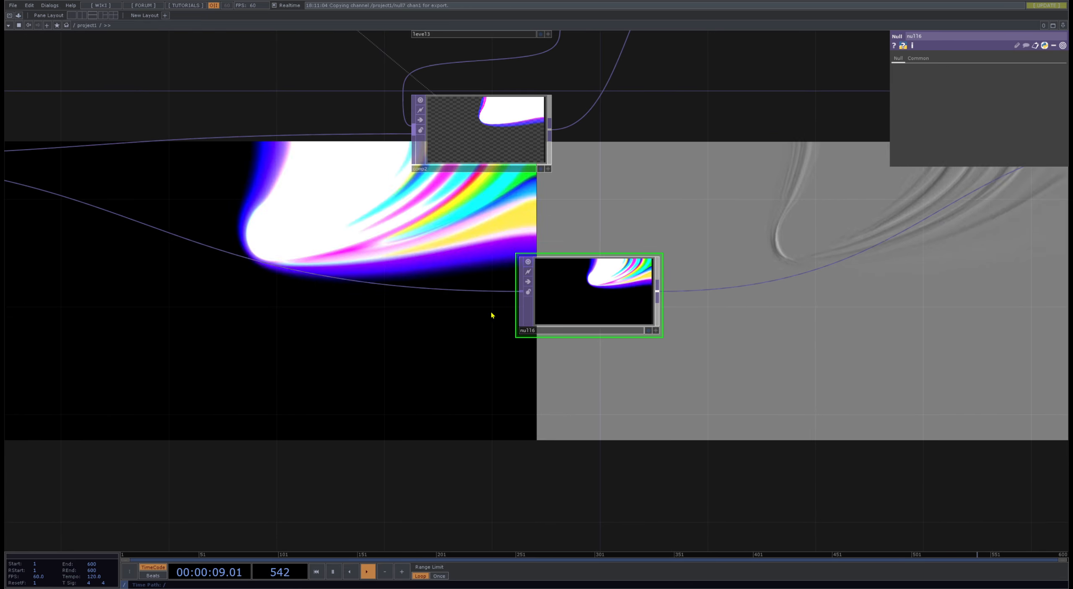
{"action": "left_click_drag", "start_coordinate": [579, 337], "coordinate": [474, 332]}
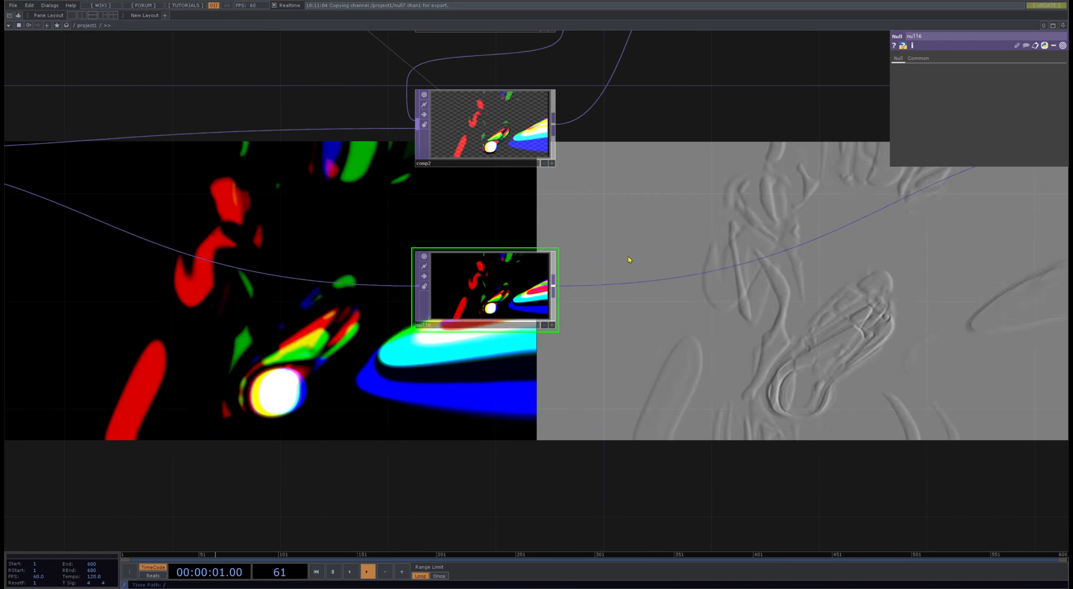
- Add a Luma Blur TOP beside null6, making room for it, and connect null6 to its first input
{"action": "left_click_drag", "start_coordinate": [449, 285], "coordinate": [396, 286]}
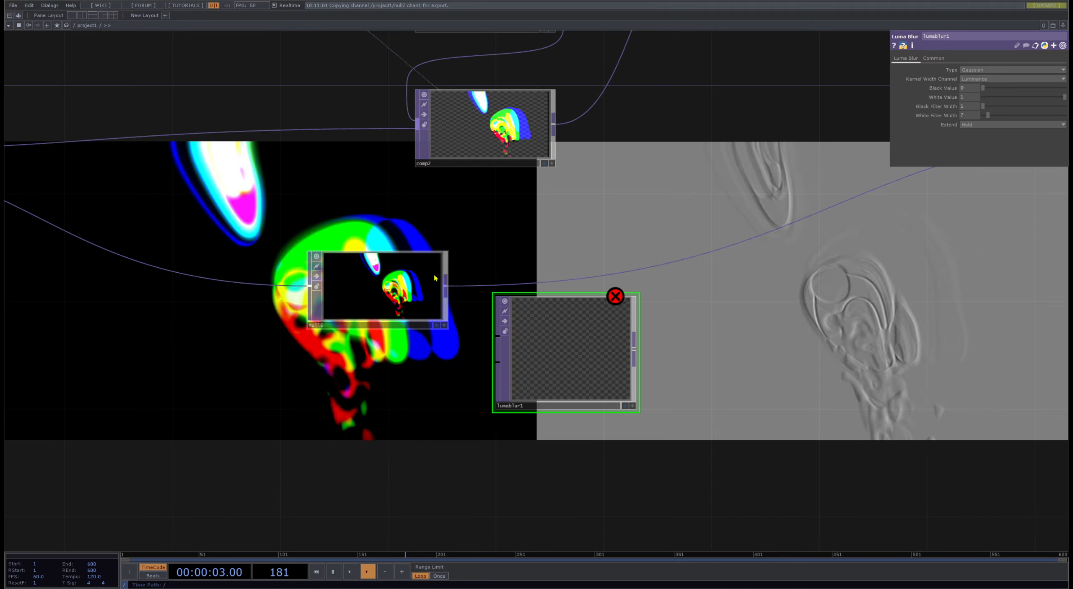
{"action": "left_click", "coordinate": [494, 336]}
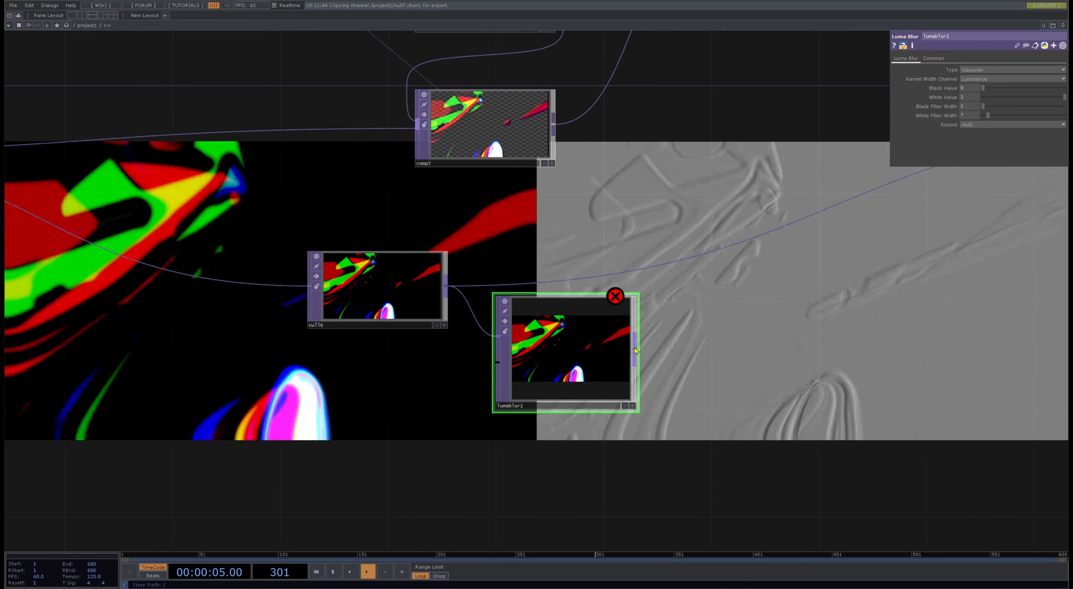
{"action": "scroll", "coordinate": [313, 369], "scroll_direction": "down", "scroll_amount": 5}
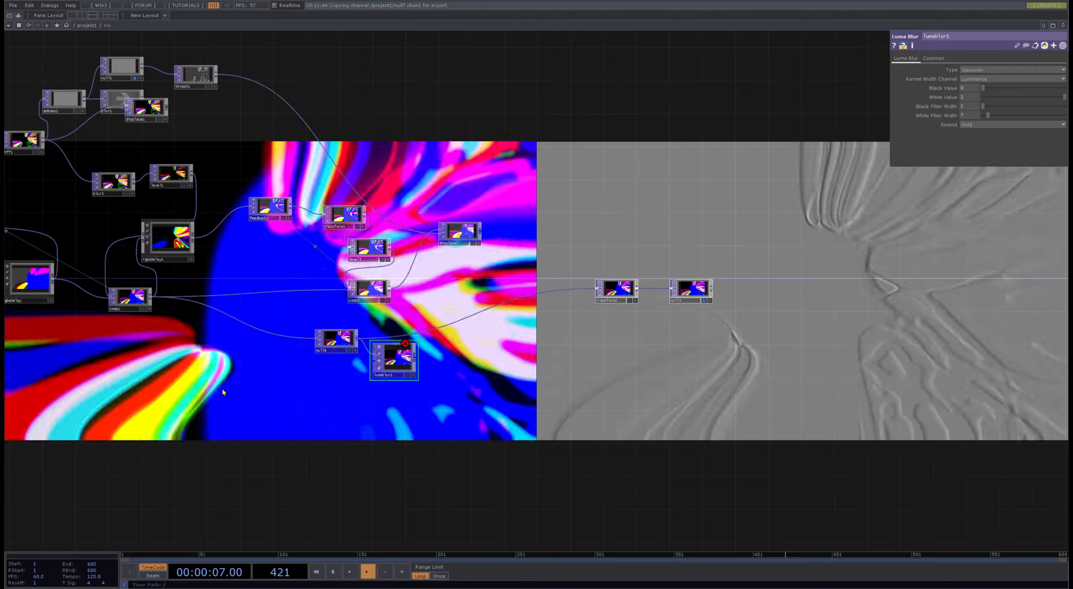
- Add a Ramp TOP below null6 and connect it to the second input of lumablur1
{"action": "left_click", "coordinate": [329, 383]}
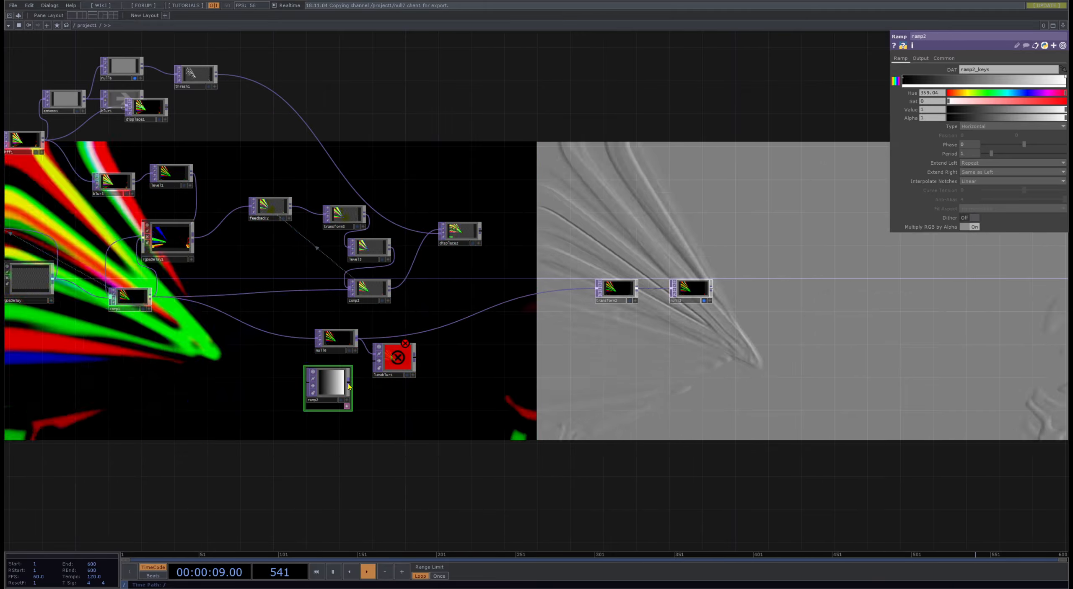
{"action": "left_click", "coordinate": [348, 387]}
{"action": "left_click", "coordinate": [373, 363]}
- Feed lumablur1 into transform2 and set ramp2's phase to 0.87
{"action": "scroll", "coordinate": [406, 371], "scroll_direction": "up", "scroll_amount": 6}
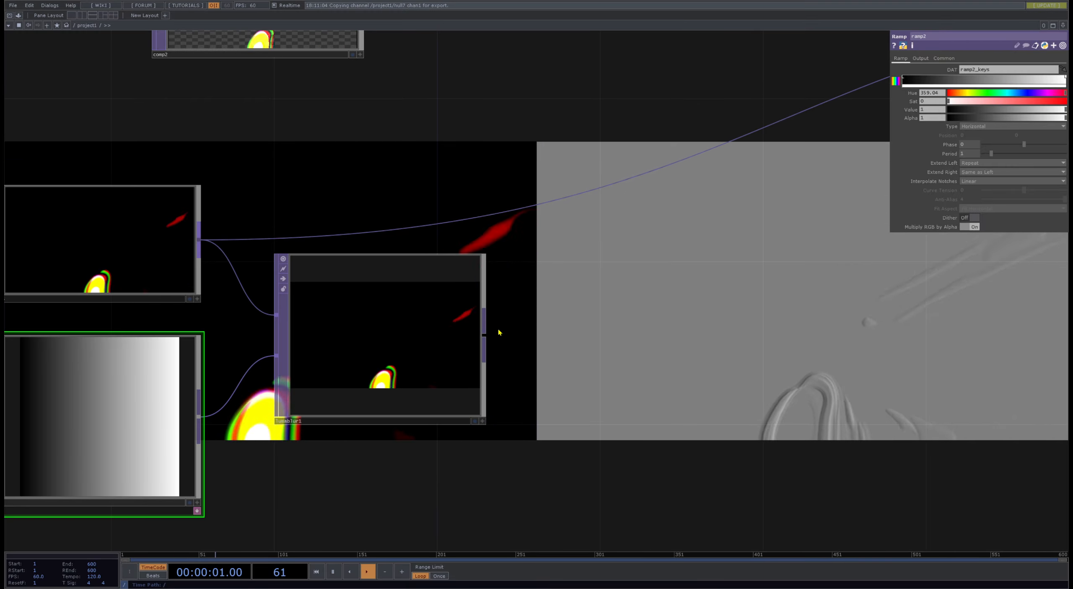
{"action": "scroll", "coordinate": [444, 302], "scroll_direction": "down", "scroll_amount": 5}
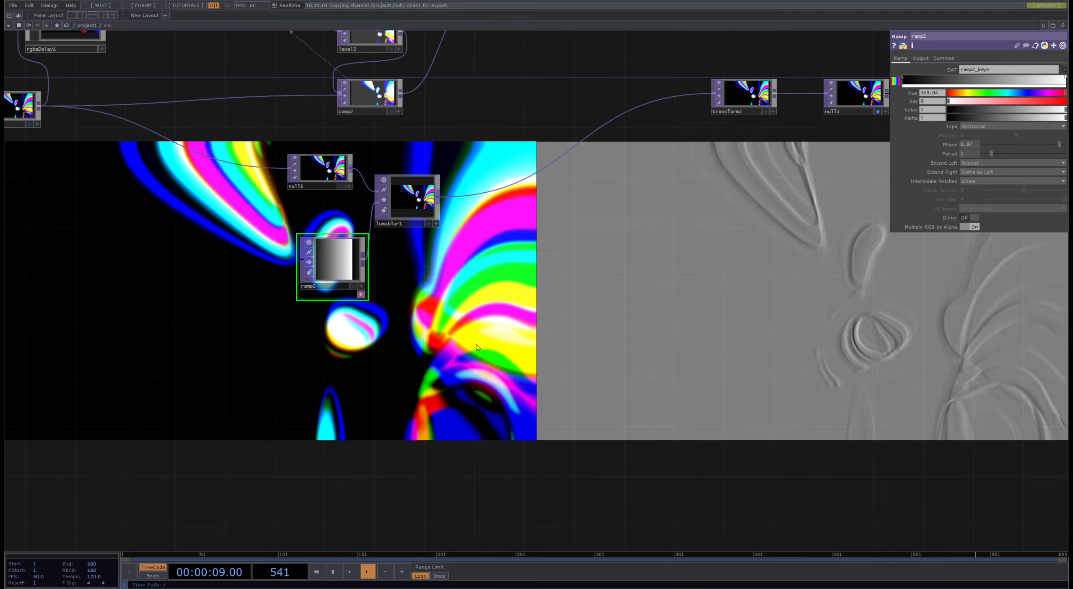
{"action": "left_click_drag", "start_coordinate": [620, 337], "coordinate": [366, 184]}
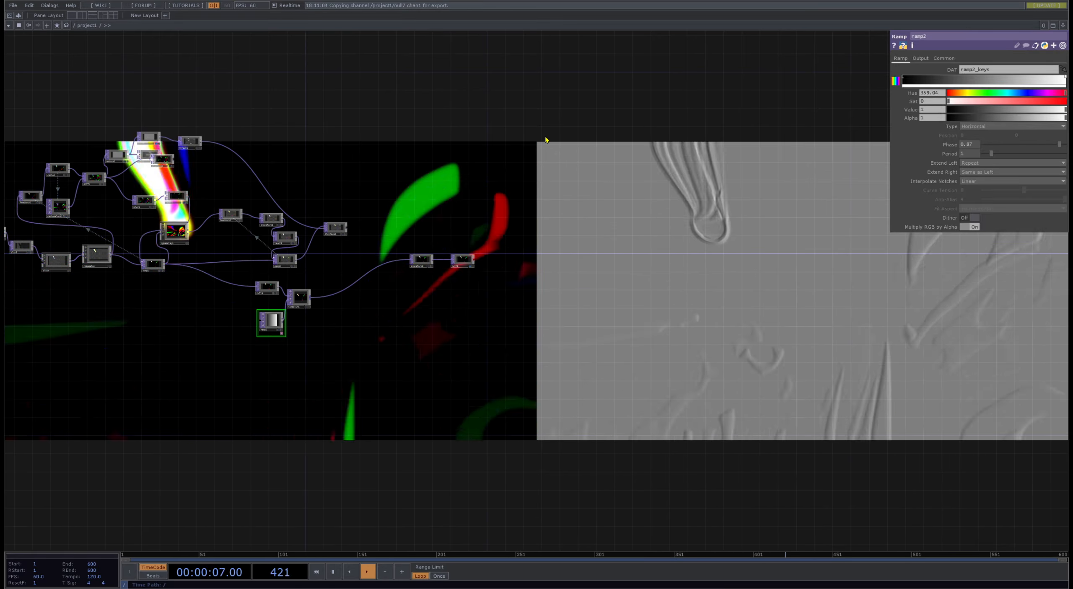
- Inspect the emboss and threshold branch and turn off the background display of null5
{"action": "scroll", "coordinate": [479, 197], "scroll_direction": "up", "scroll_amount": 10}
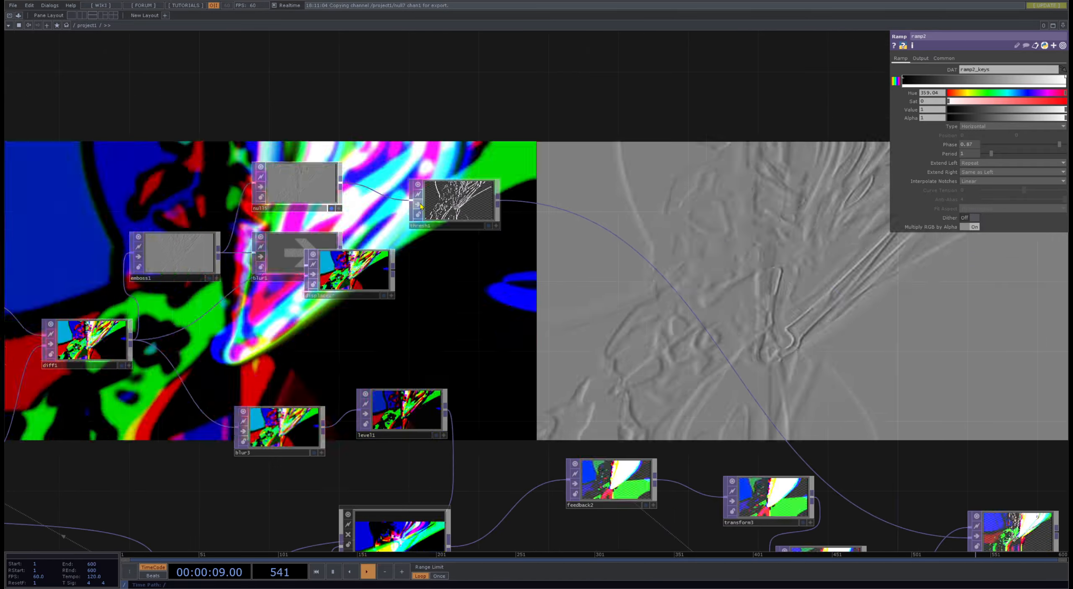
{"action": "scroll", "coordinate": [479, 197], "scroll_direction": "down", "scroll_amount": 10}
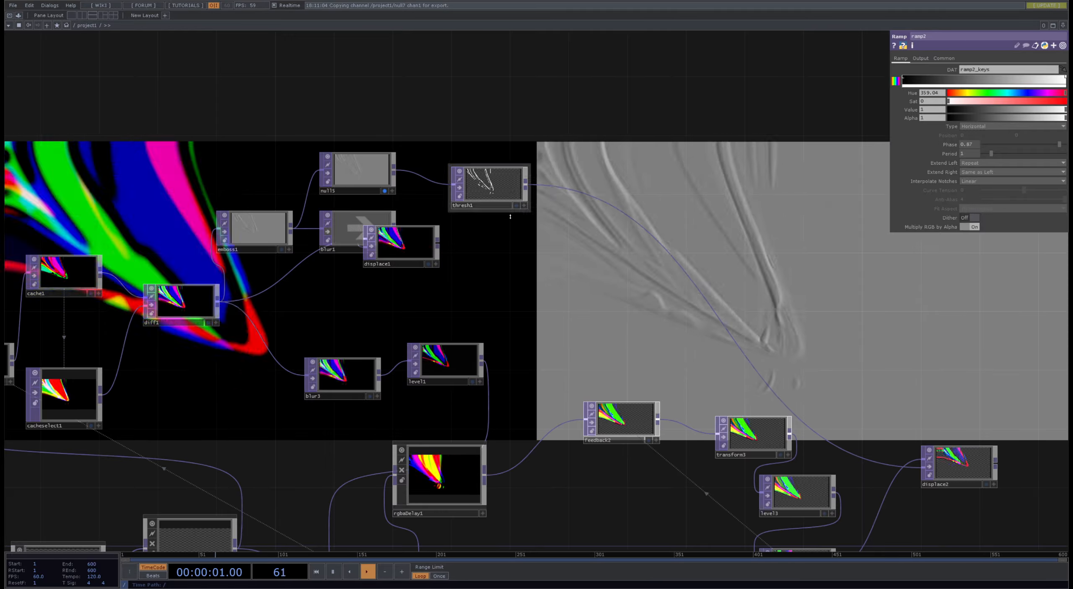
{"action": "scroll", "coordinate": [479, 213], "scroll_direction": "up", "scroll_amount": 5}
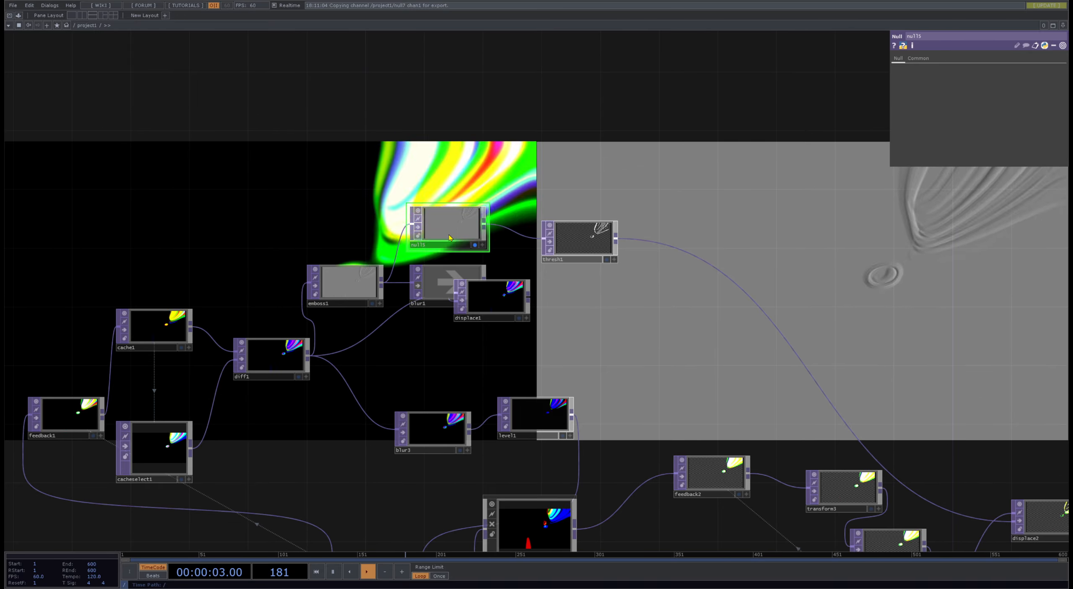
{"action": "scroll", "coordinate": [449, 237], "scroll_direction": "up", "scroll_amount": 7}
{"action": "scroll", "coordinate": [482, 139], "scroll_direction": "up", "scroll_amount": 4}
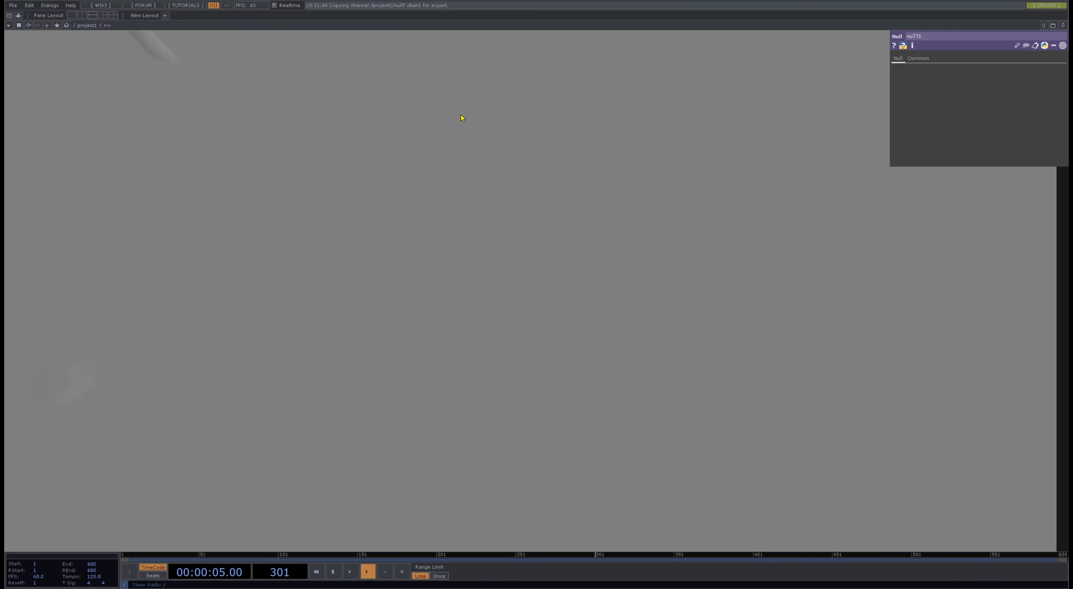
{"action": "scroll", "coordinate": [422, 103], "scroll_direction": "down", "scroll_amount": 6}
{"action": "scroll", "coordinate": [376, 160], "scroll_direction": "up", "scroll_amount": 2}
{"action": "scroll", "coordinate": [369, 106], "scroll_direction": "down", "scroll_amount": 5}
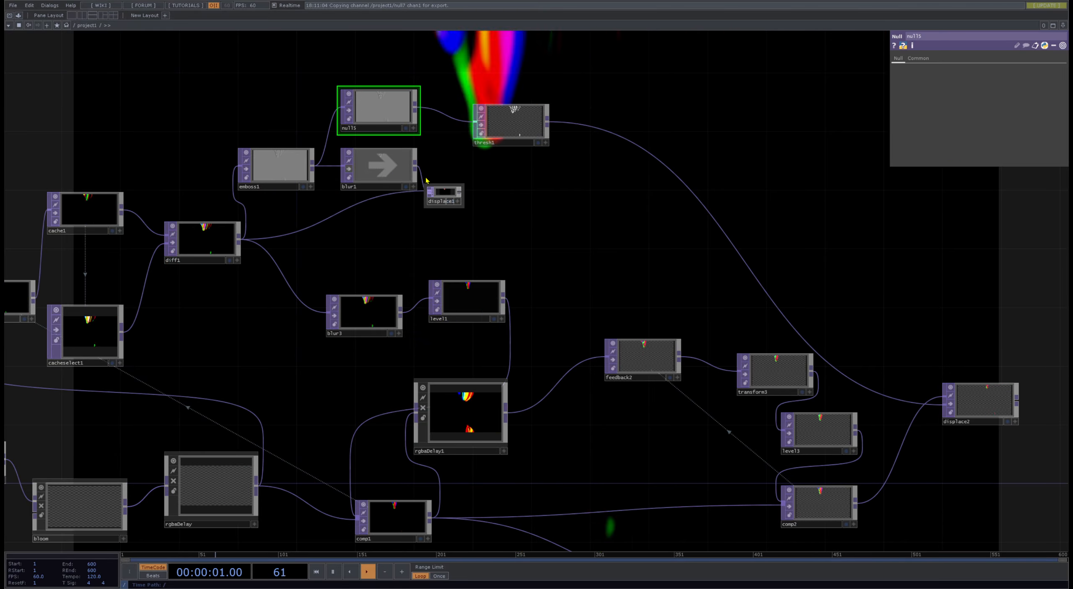
- Inspect displace1's output and move the node clear of blur1, beneath thresh1
{"action": "scroll", "coordinate": [461, 197], "scroll_direction": "up", "scroll_amount": 7}
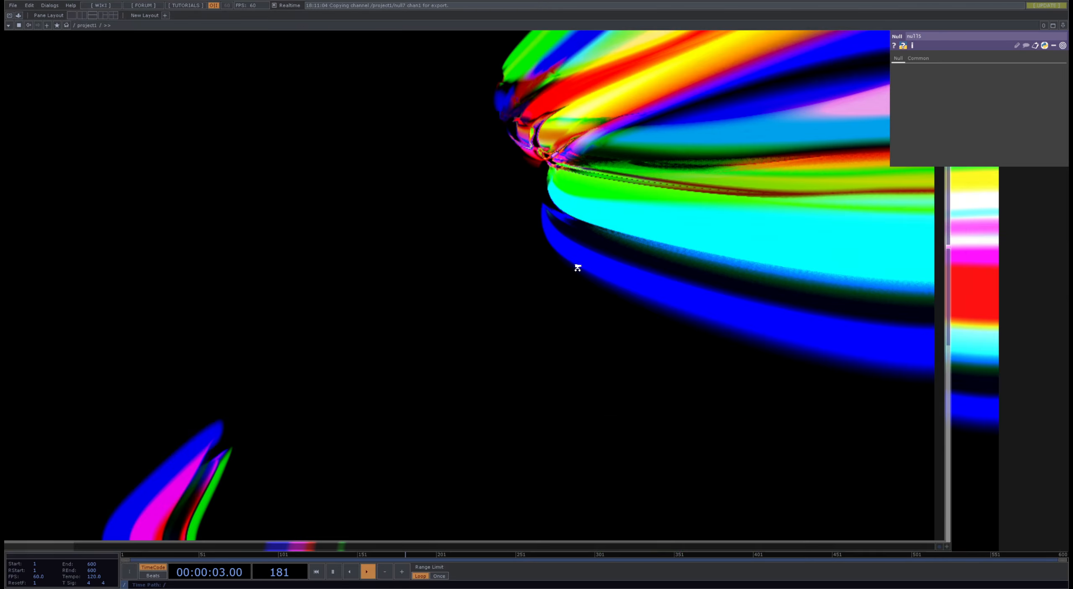
{"action": "scroll", "coordinate": [579, 264], "scroll_direction": "down", "scroll_amount": 2}
{"action": "scroll", "coordinate": [579, 264], "scroll_direction": "down", "scroll_amount": 5}
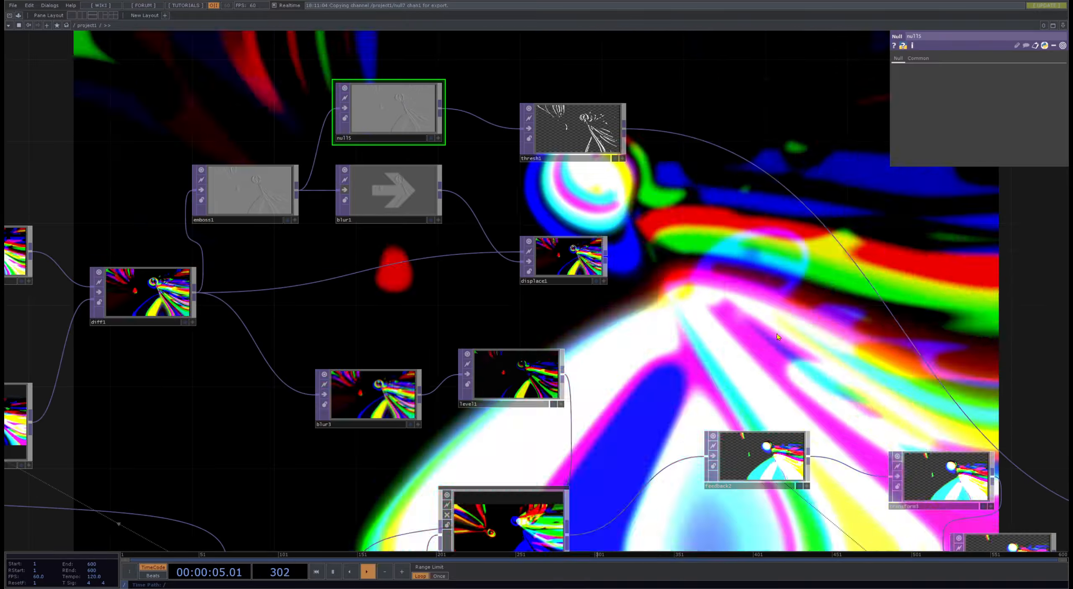
{"action": "scroll", "coordinate": [373, 215], "scroll_direction": "down", "scroll_amount": 5}
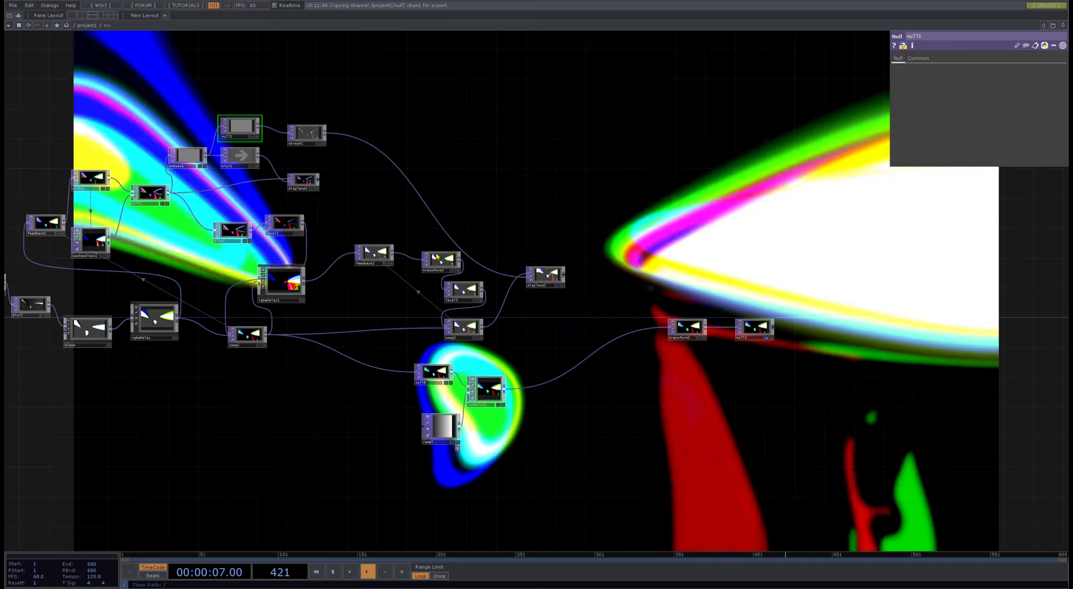
- Connect displace1 to null6 in place of comp1 so the displaced image feeds the luma blur
{"action": "scroll", "coordinate": [436, 237], "scroll_direction": "up", "scroll_amount": 2}
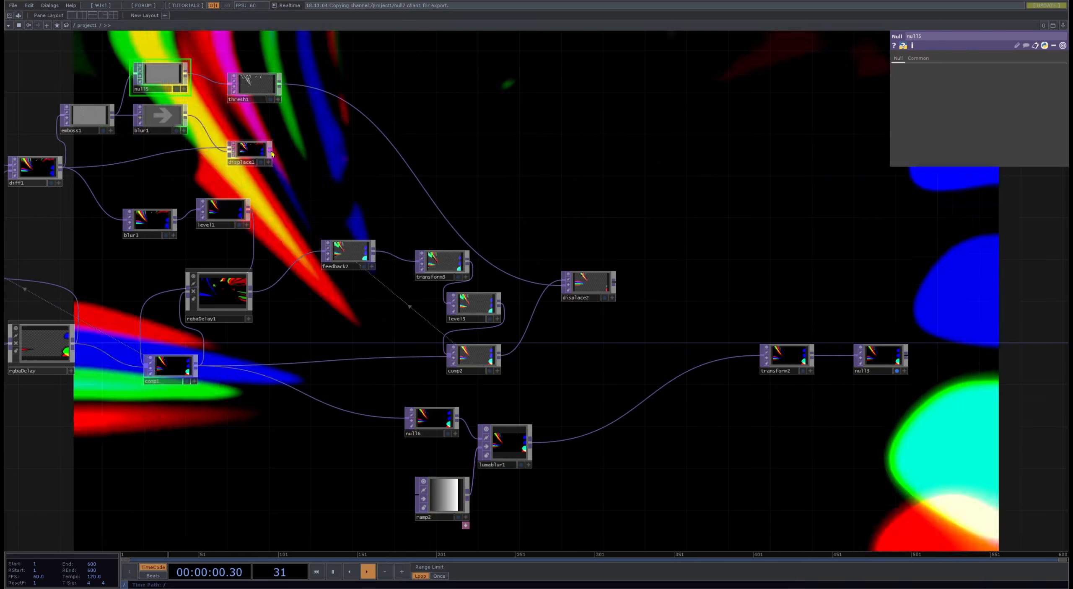
{"action": "left_click_drag", "start_coordinate": [270, 149], "coordinate": [346, 413]}
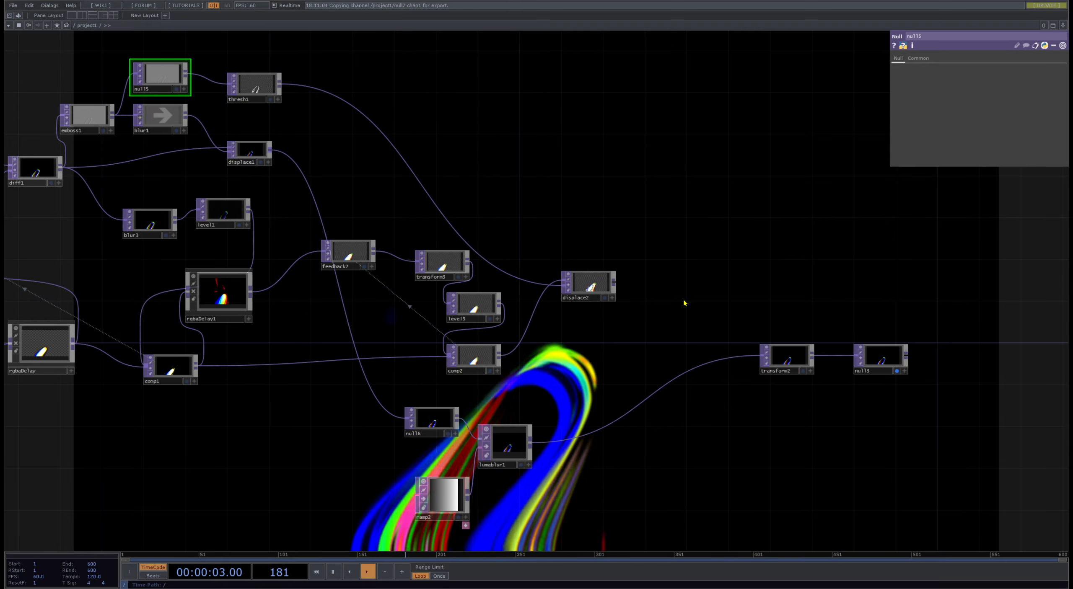
{"action": "left_click_drag", "start_coordinate": [647, 262], "coordinate": [523, 178]}
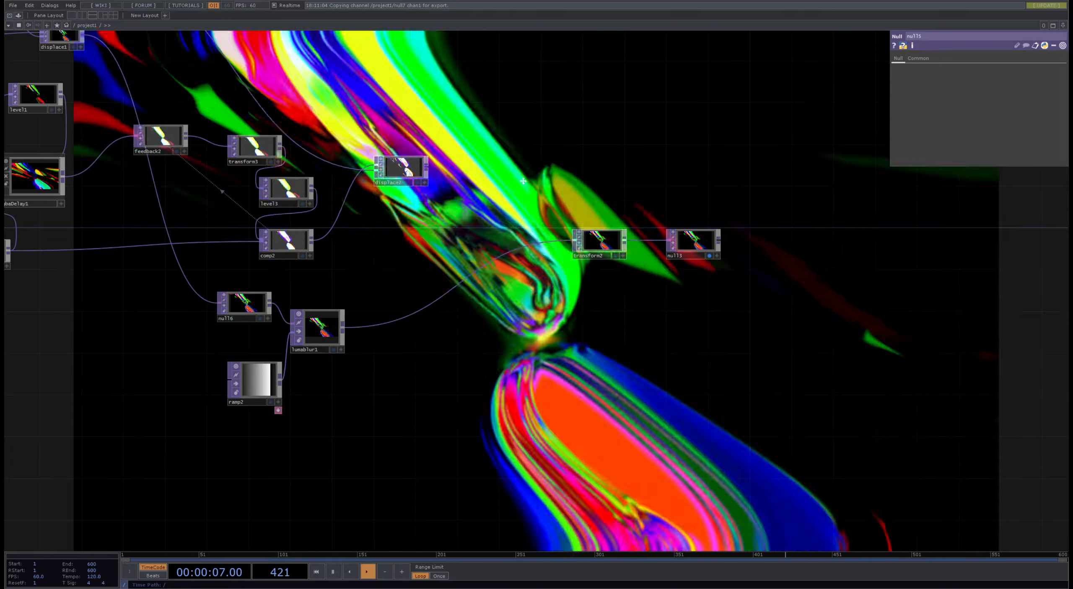
{"action": "left_click_drag", "start_coordinate": [523, 182], "coordinate": [544, 177]}
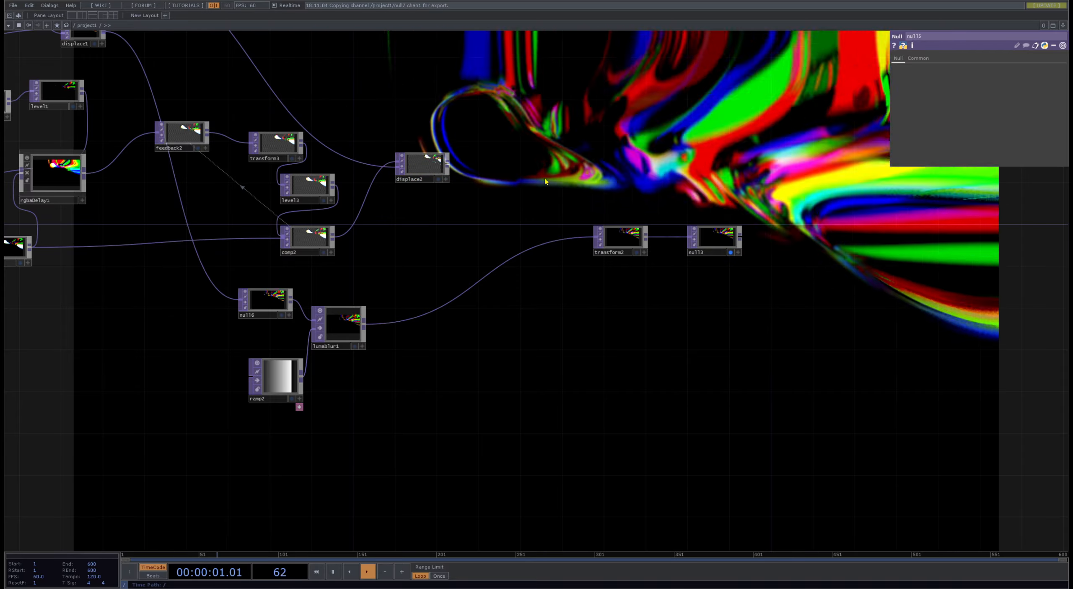
- Insert a Level TOP between lumablur1 and transform2 and raise its brightness to about 1.76
{"action": "right_click", "coordinate": [488, 280]}
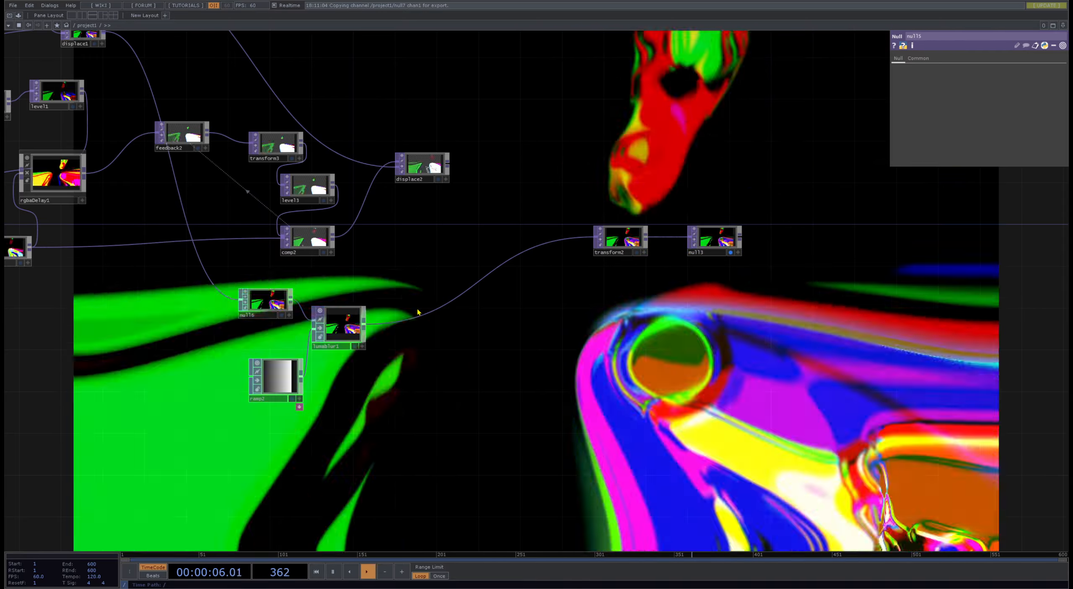
{"action": "left_click", "coordinate": [417, 311]}
{"action": "left_click", "coordinate": [460, 310]}
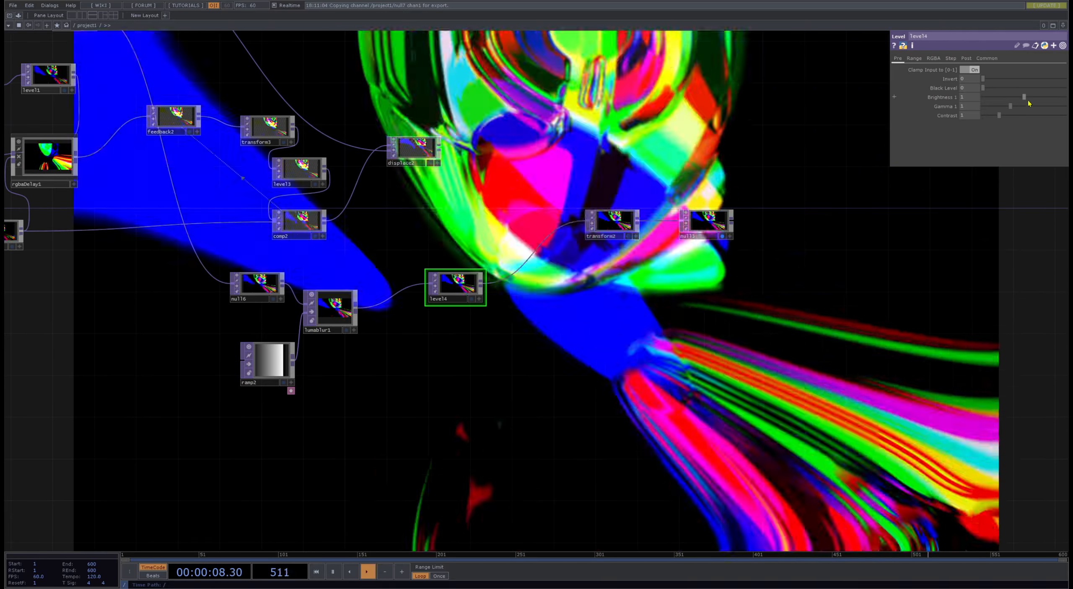
{"action": "left_click_drag", "start_coordinate": [1025, 97], "coordinate": [1054, 98]}
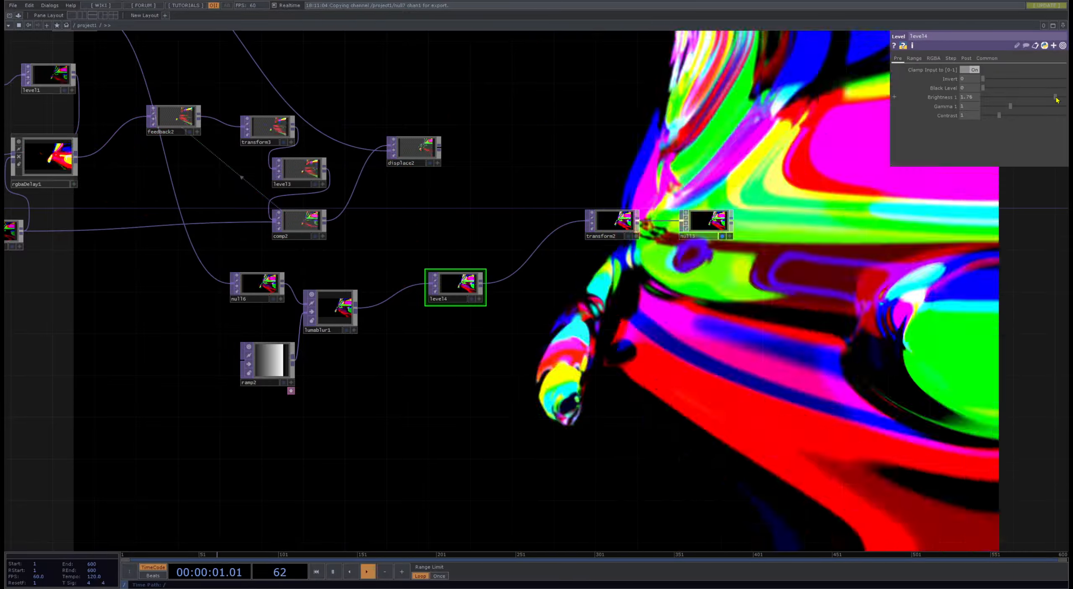